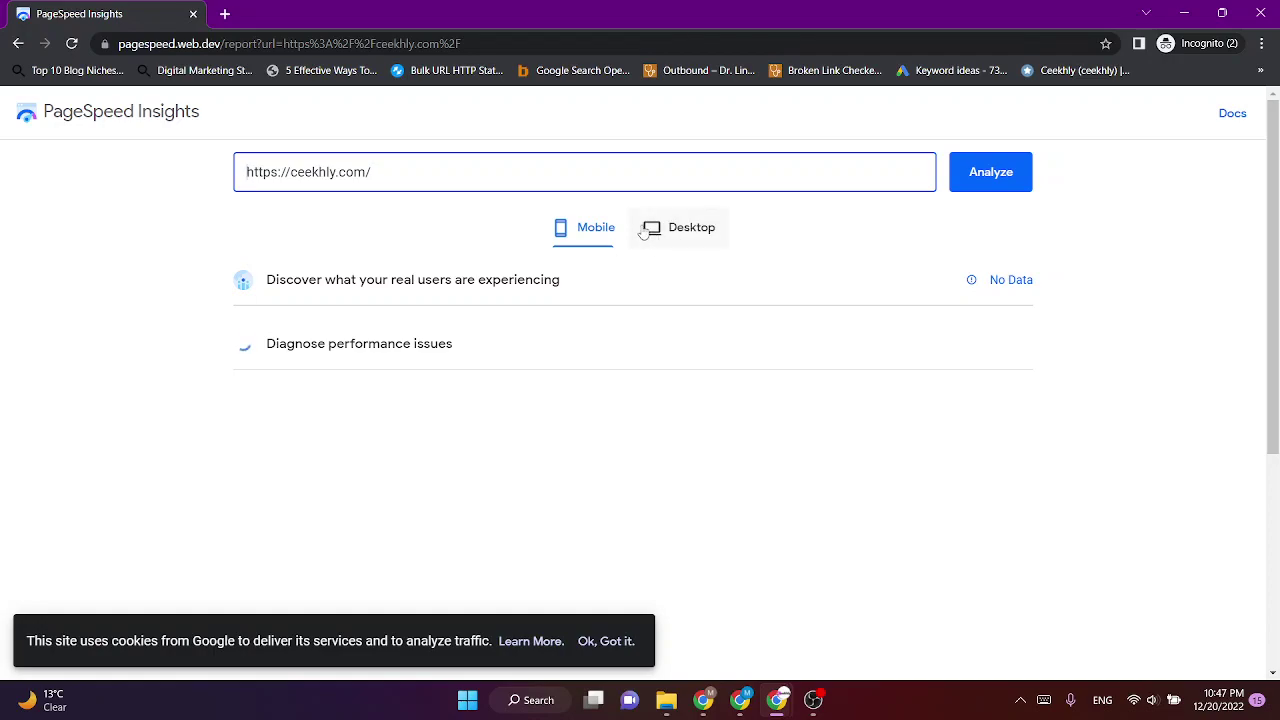
Switch to the browser window showing pakistanfoodportal.com and look through the site's homepage.
click(745, 700)
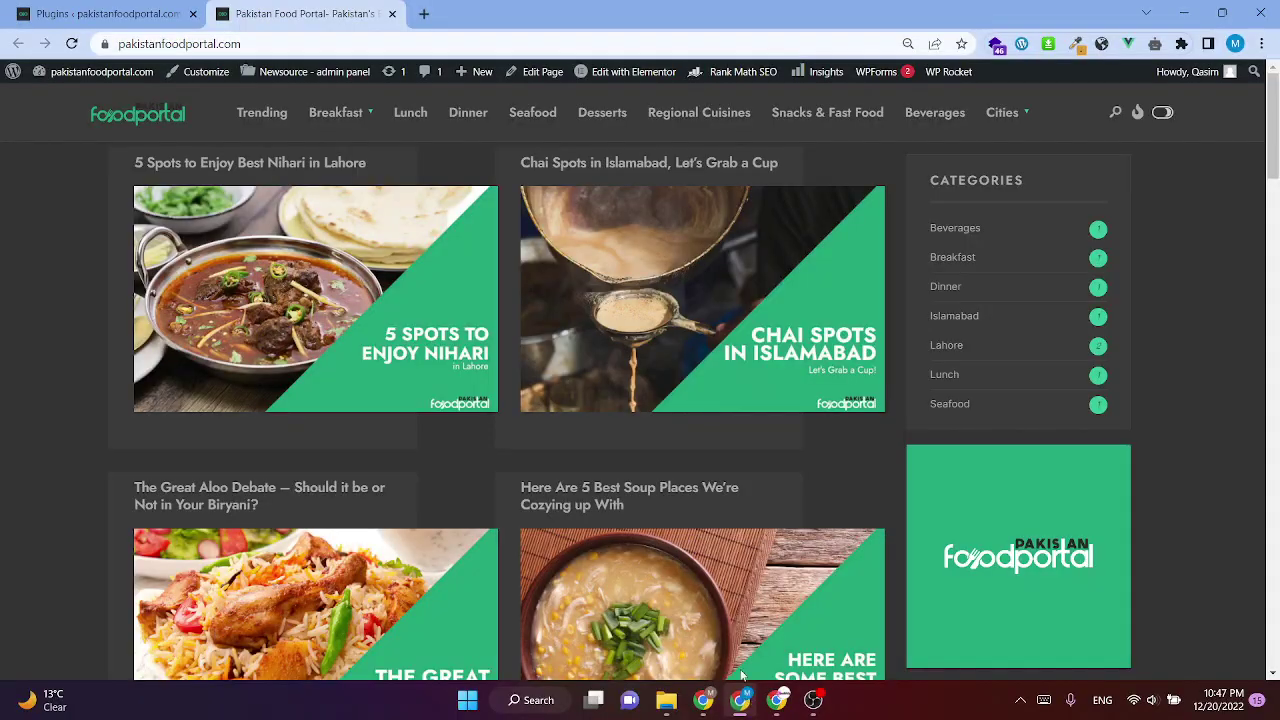
scroll(537, 457, down, 10)
scroll(537, 457, down, 6)
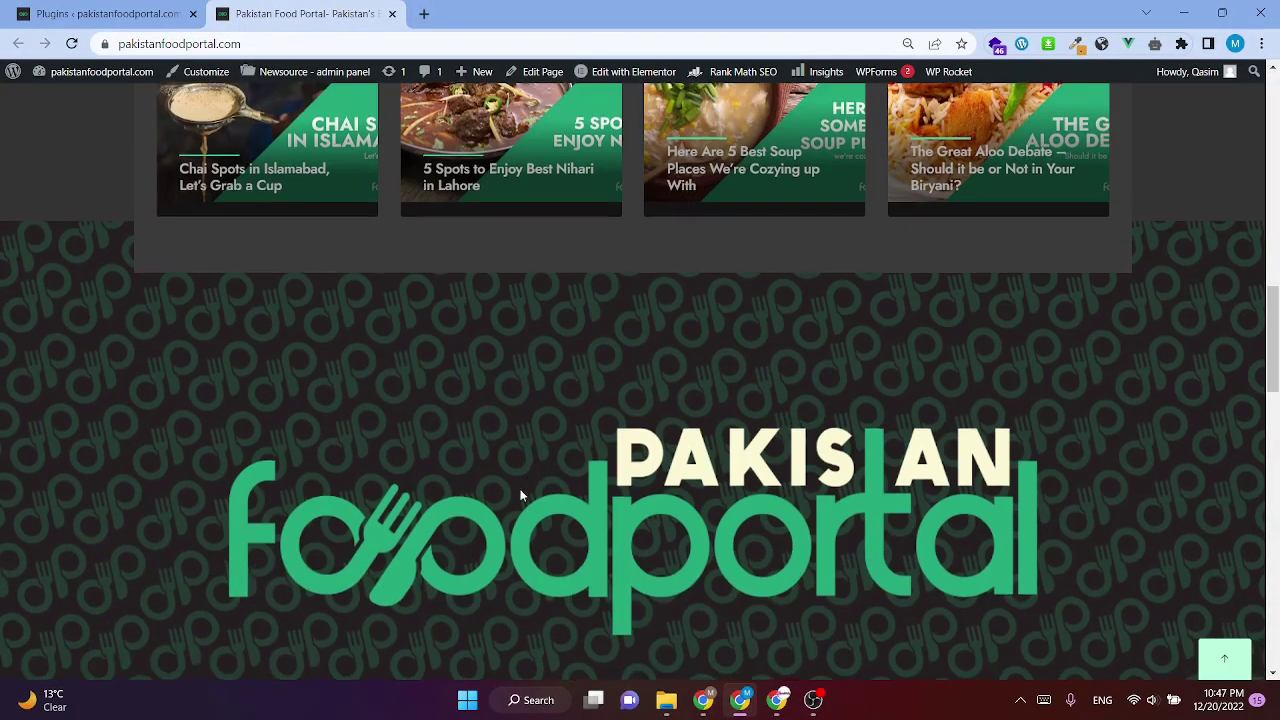
click(110, 13)
click(258, 8)
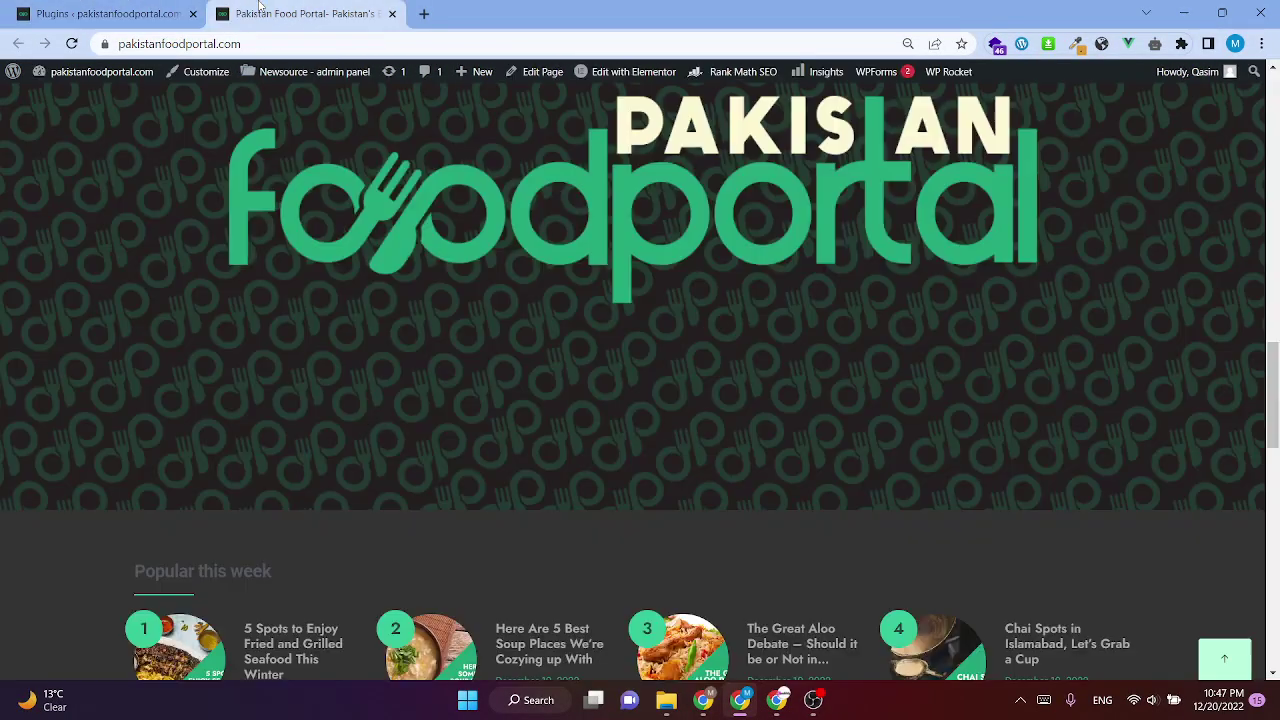
click(130, 10)
click(328, 8)
scroll(505, 213, down, 12)
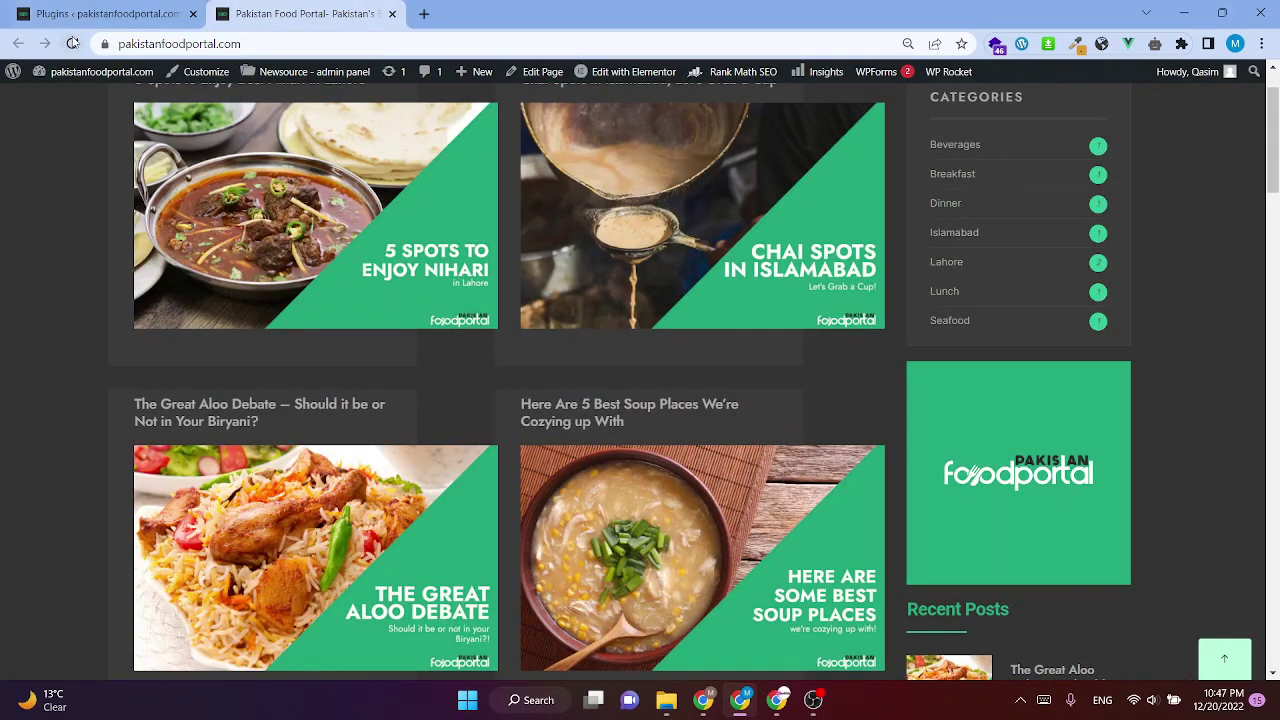
Reload the Pakistan Food Portal homepage and watch how fast its content and images load.
click(72, 43)
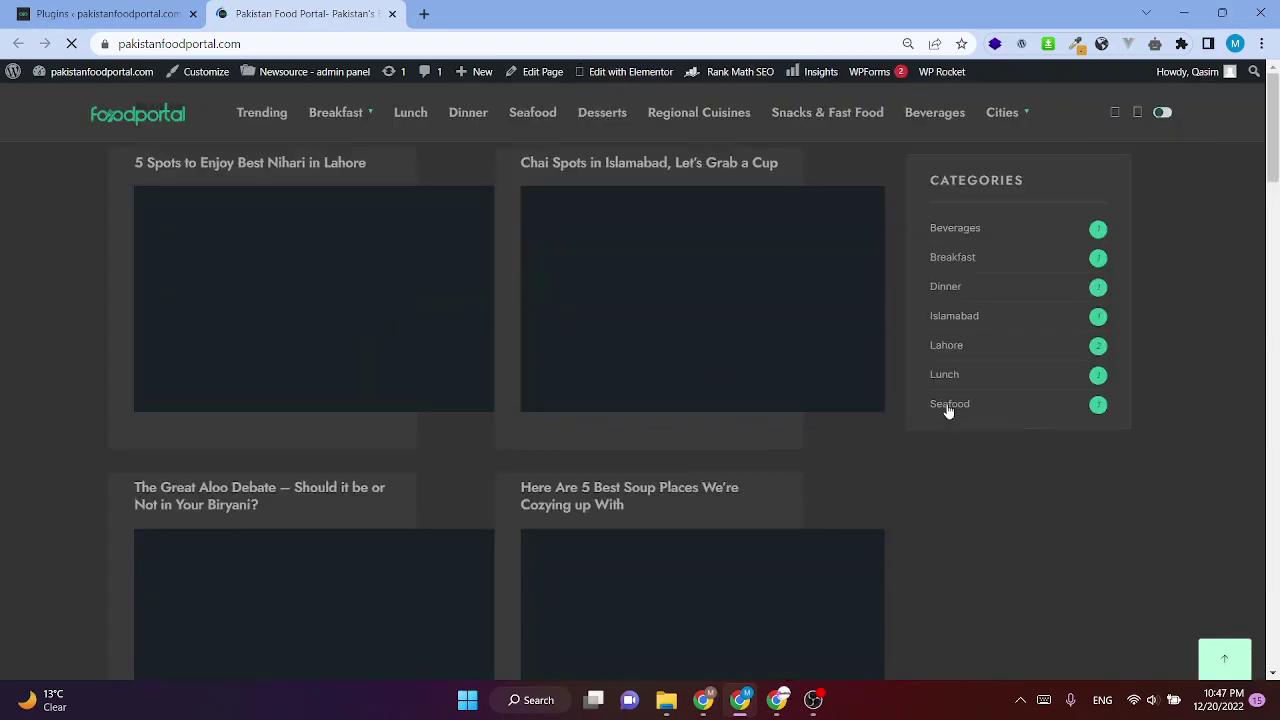
scroll(1236, 424, down, 12)
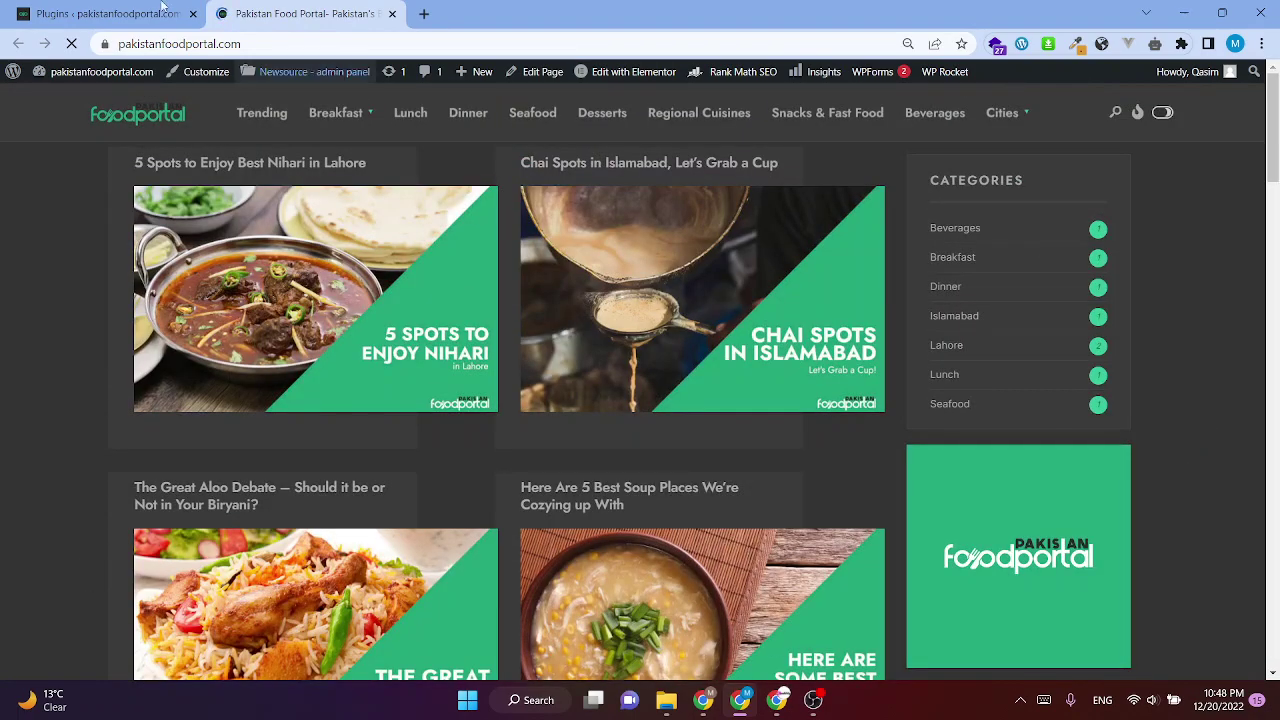
click(130, 13)
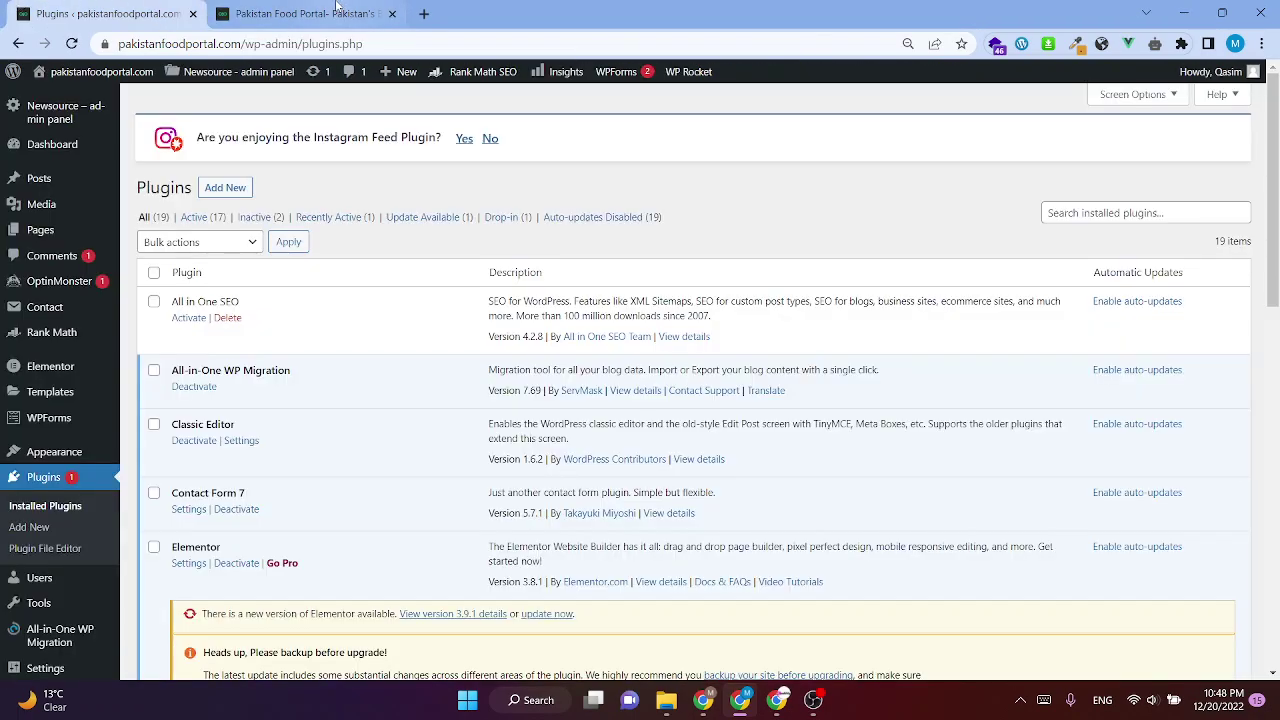
click(337, 13)
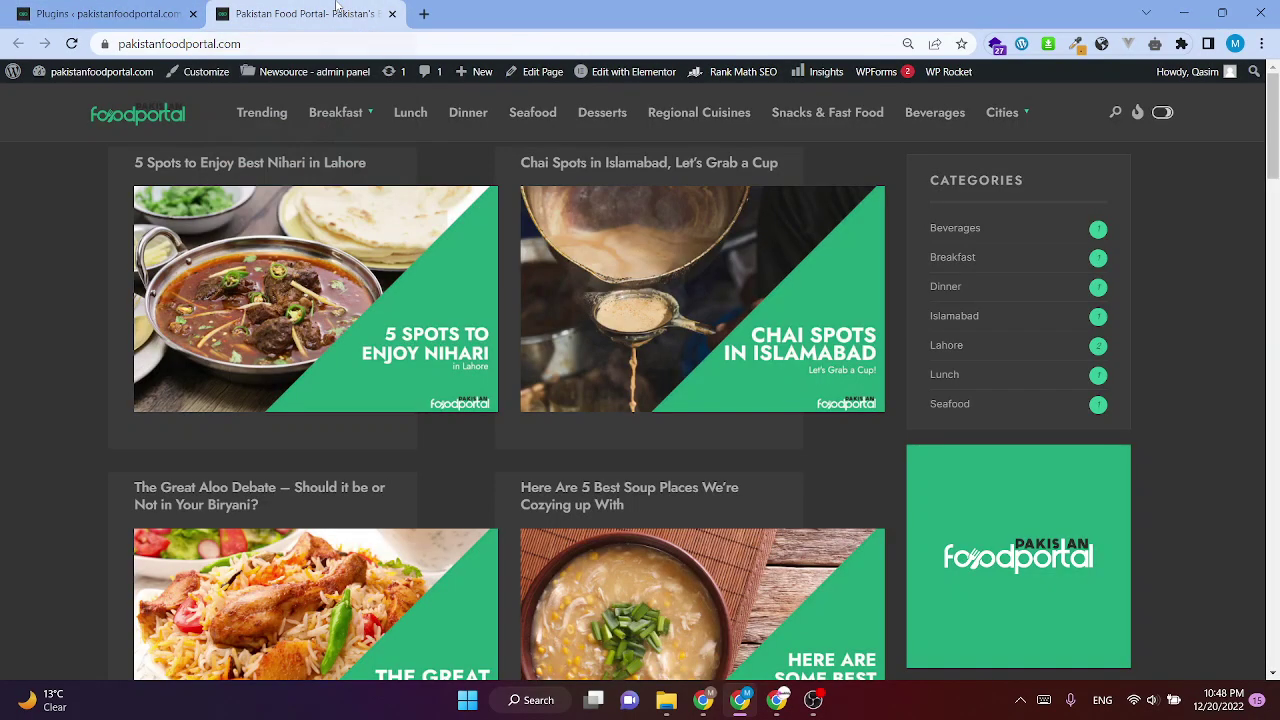
Return to PageSpeed Insights, check the mobile and desktop results for ceekhly.com, and bring up its GTmetrix report.
click(1184, 13)
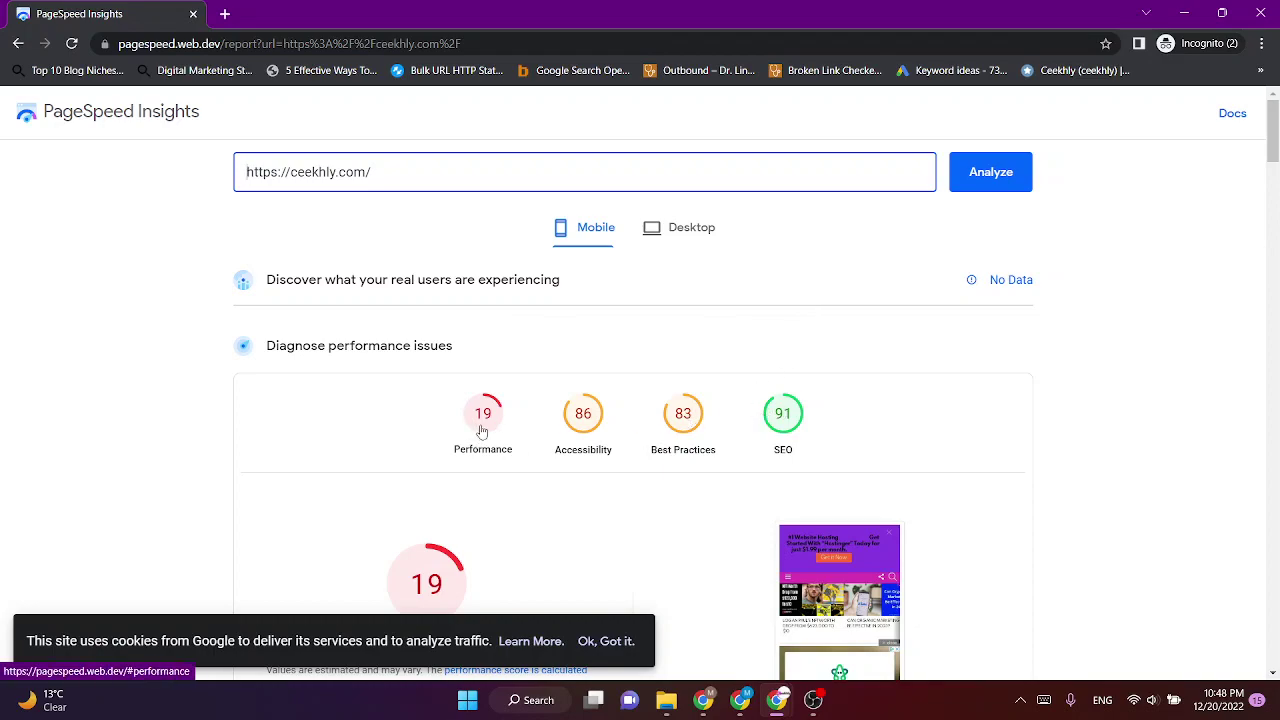
click(679, 231)
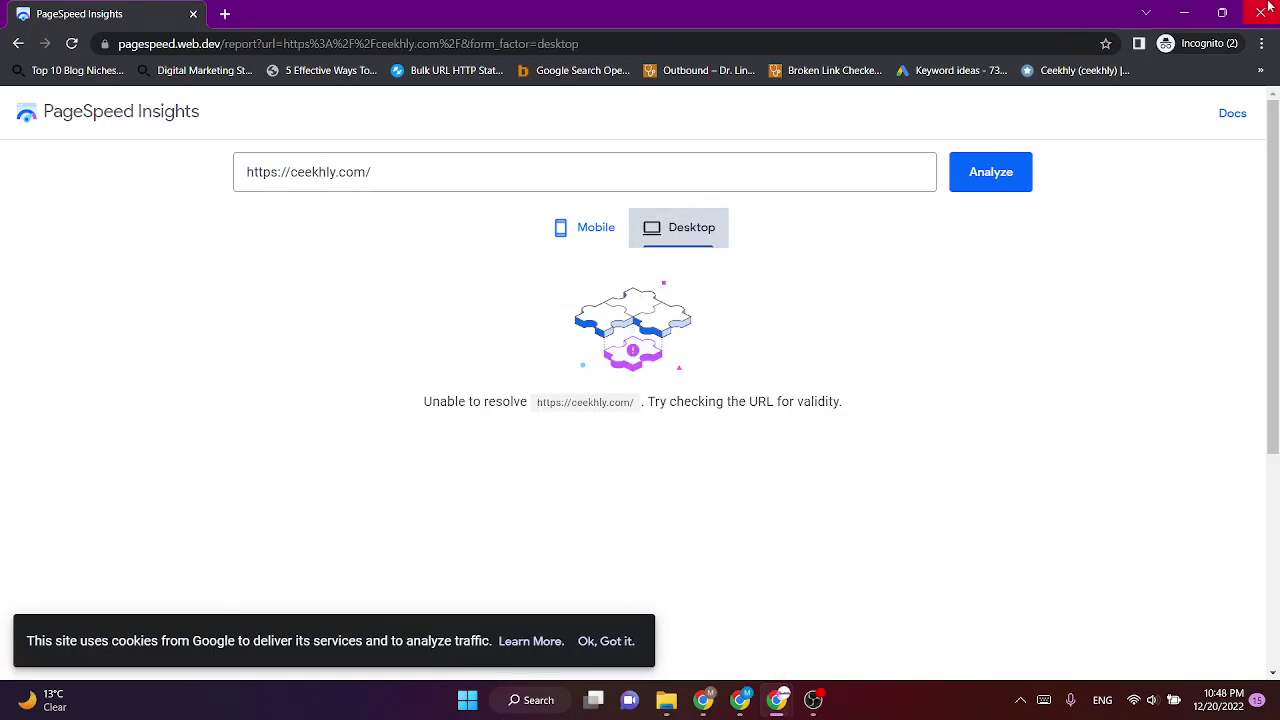
click(1184, 13)
click(300, 13)
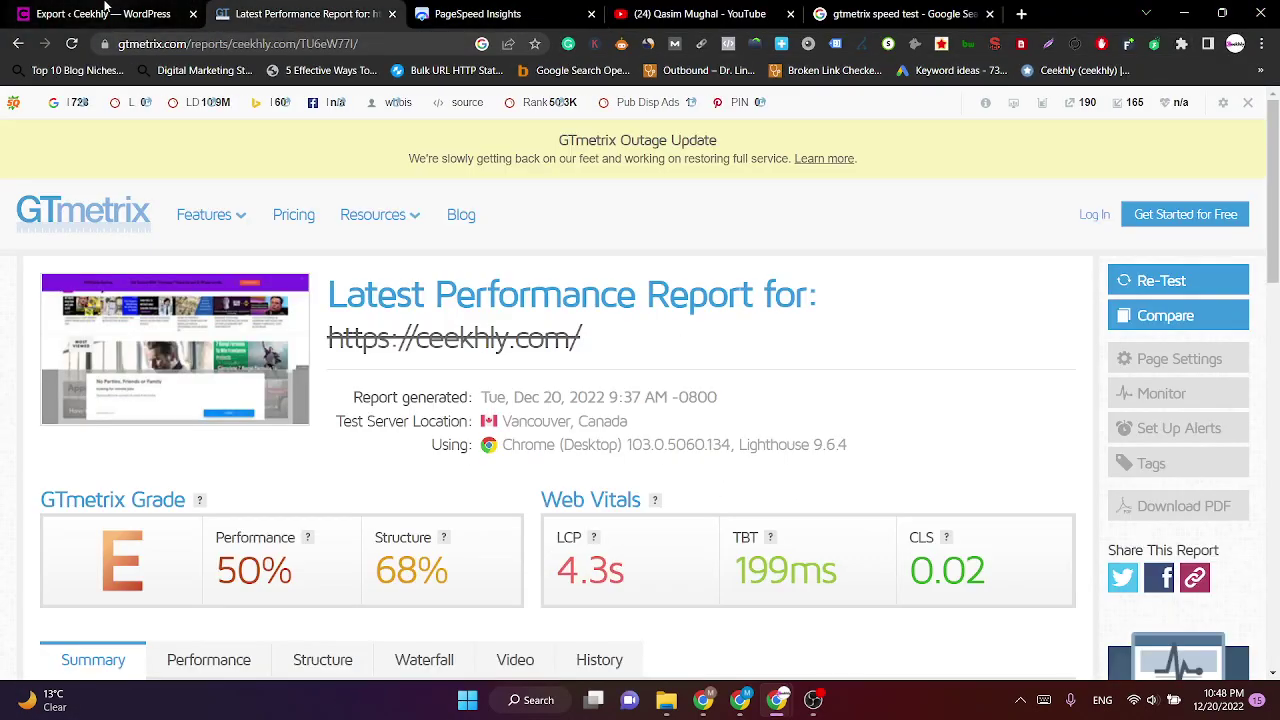
Go to the Ceekhly WordPress admin and open the page for adding a new plugin.
click(100, 13)
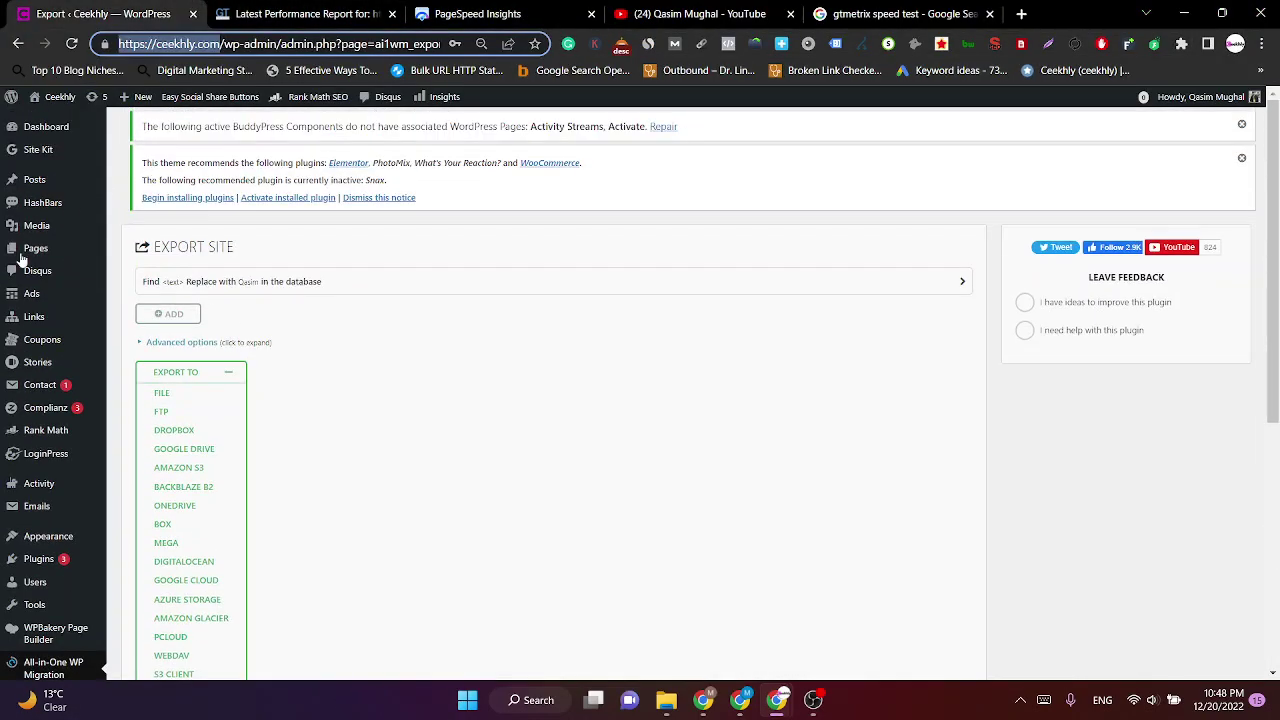
scroll(20, 405, down, 3)
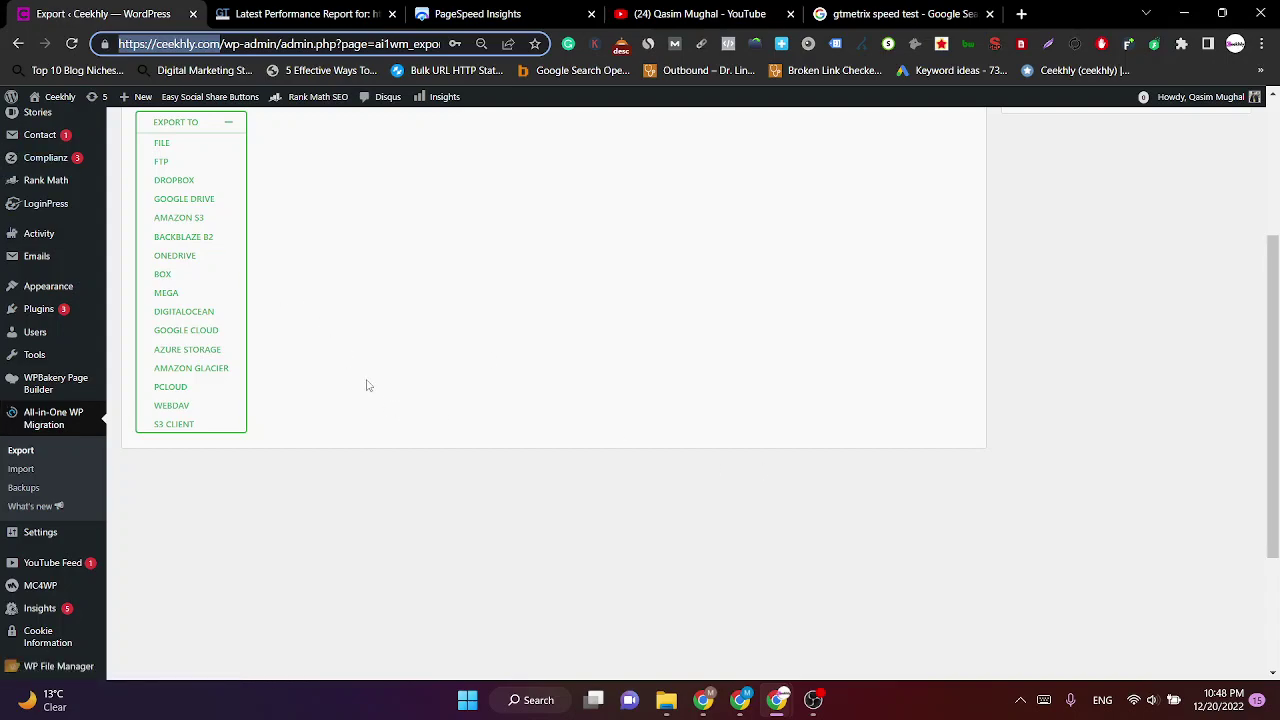
scroll(367, 385, up, 3)
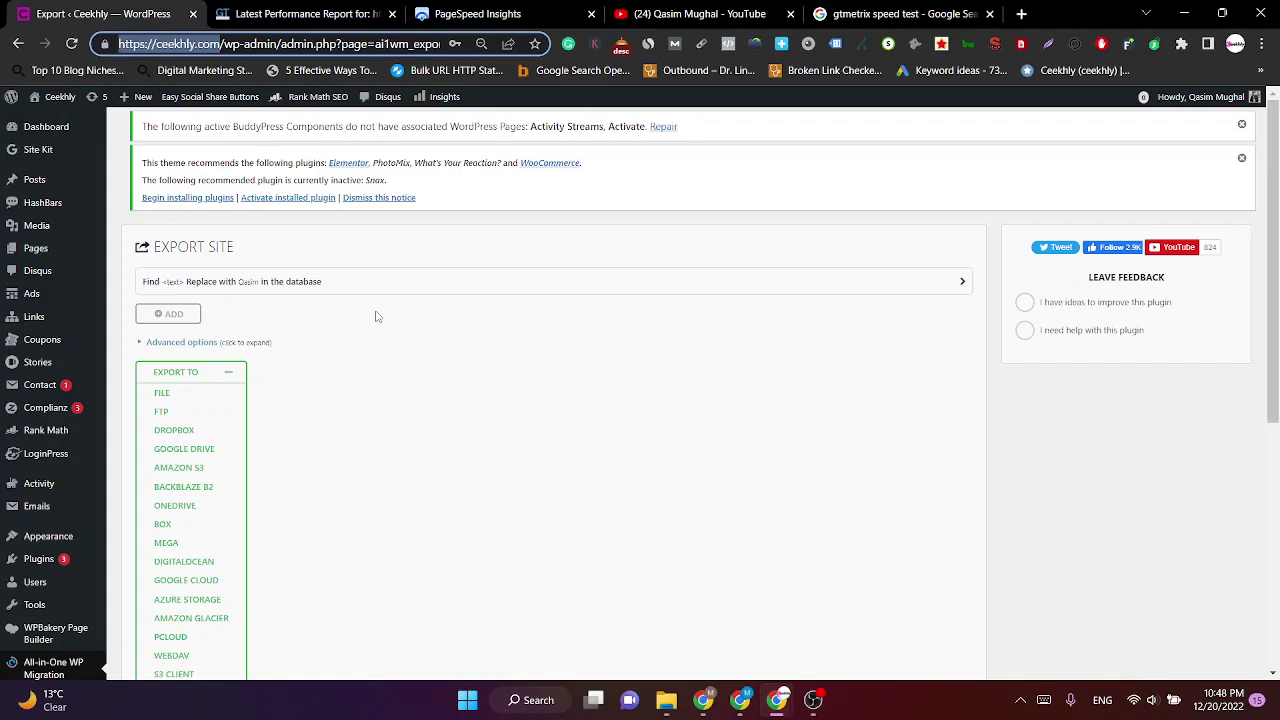
scroll(30, 450, down, 5)
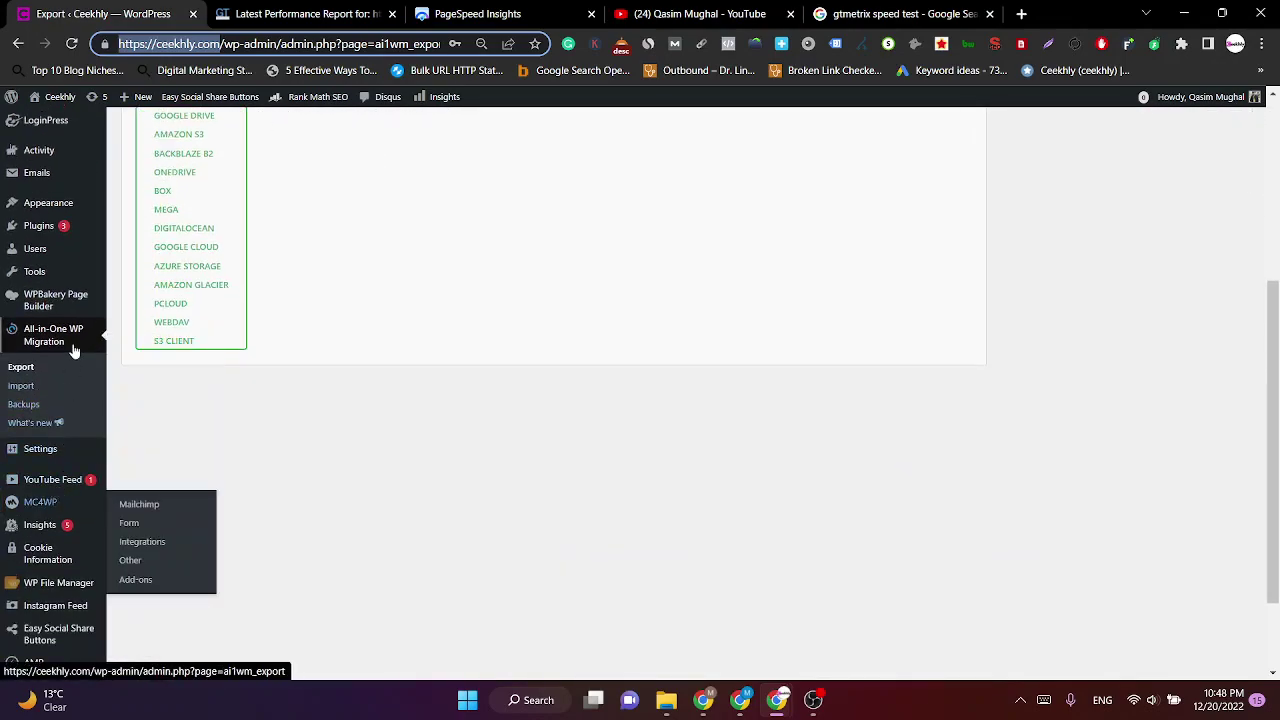
scroll(45, 540, up, 5)
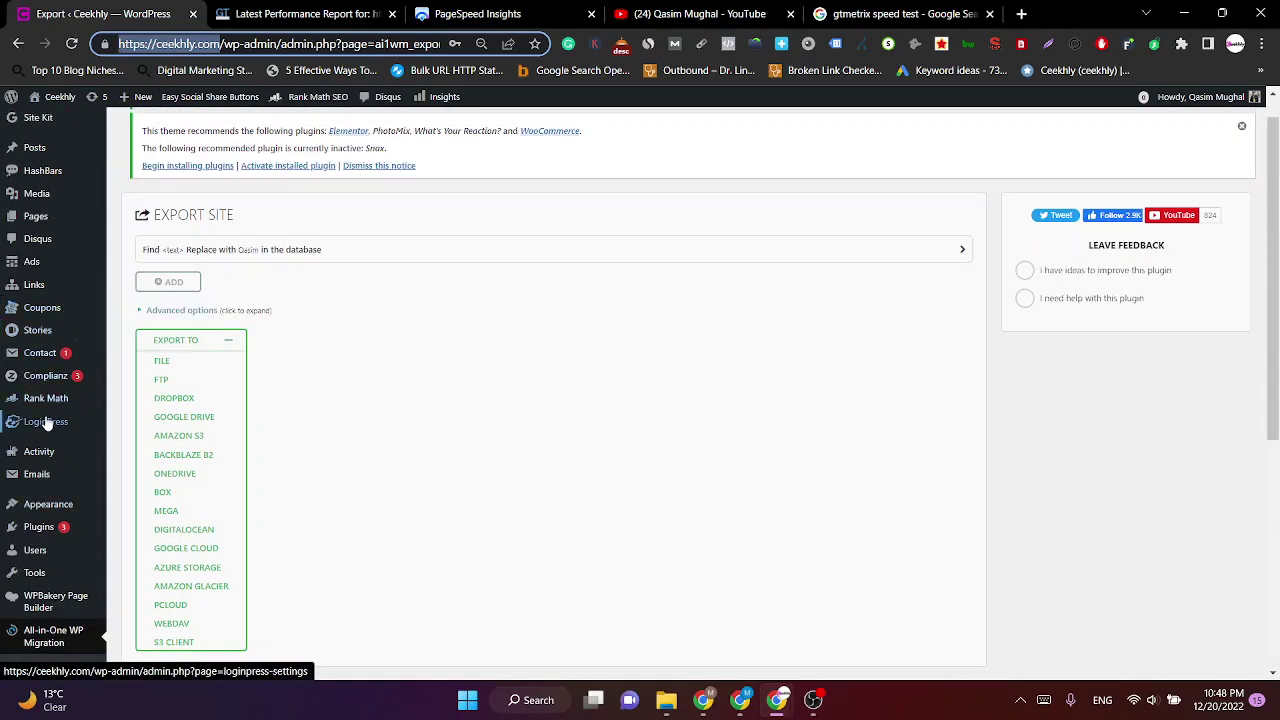
mouse_move(48, 535)
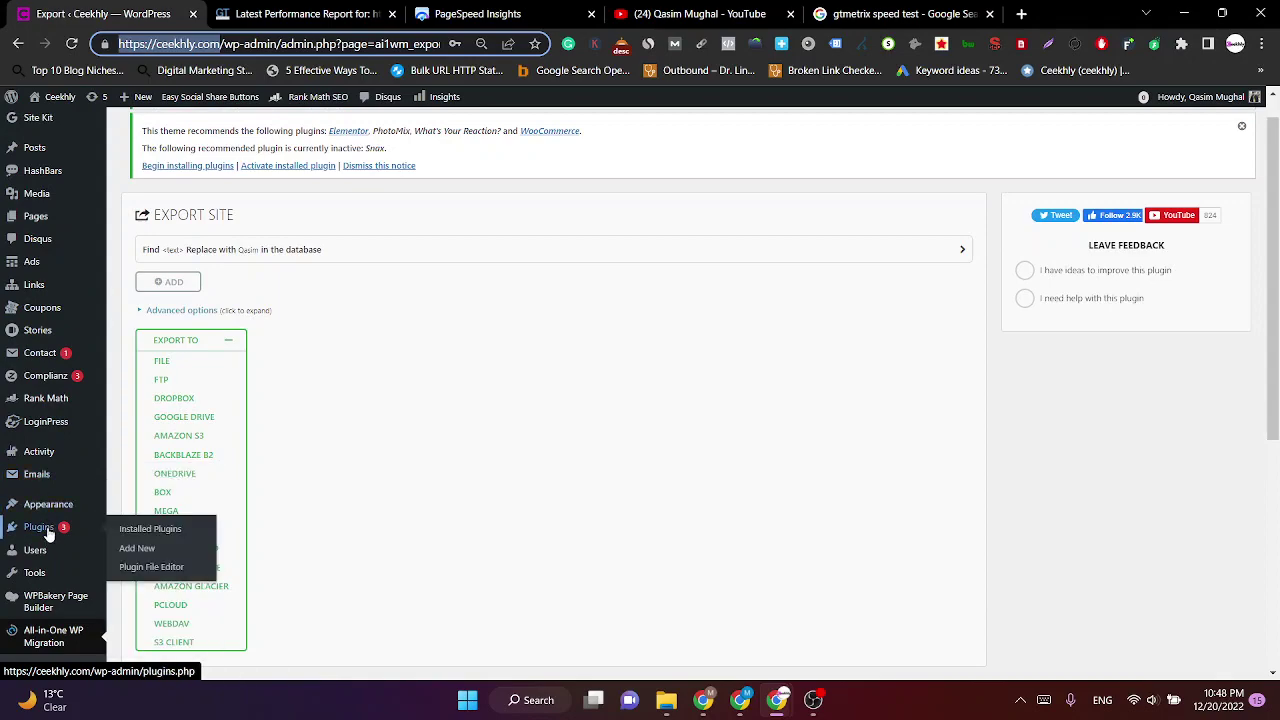
click(140, 548)
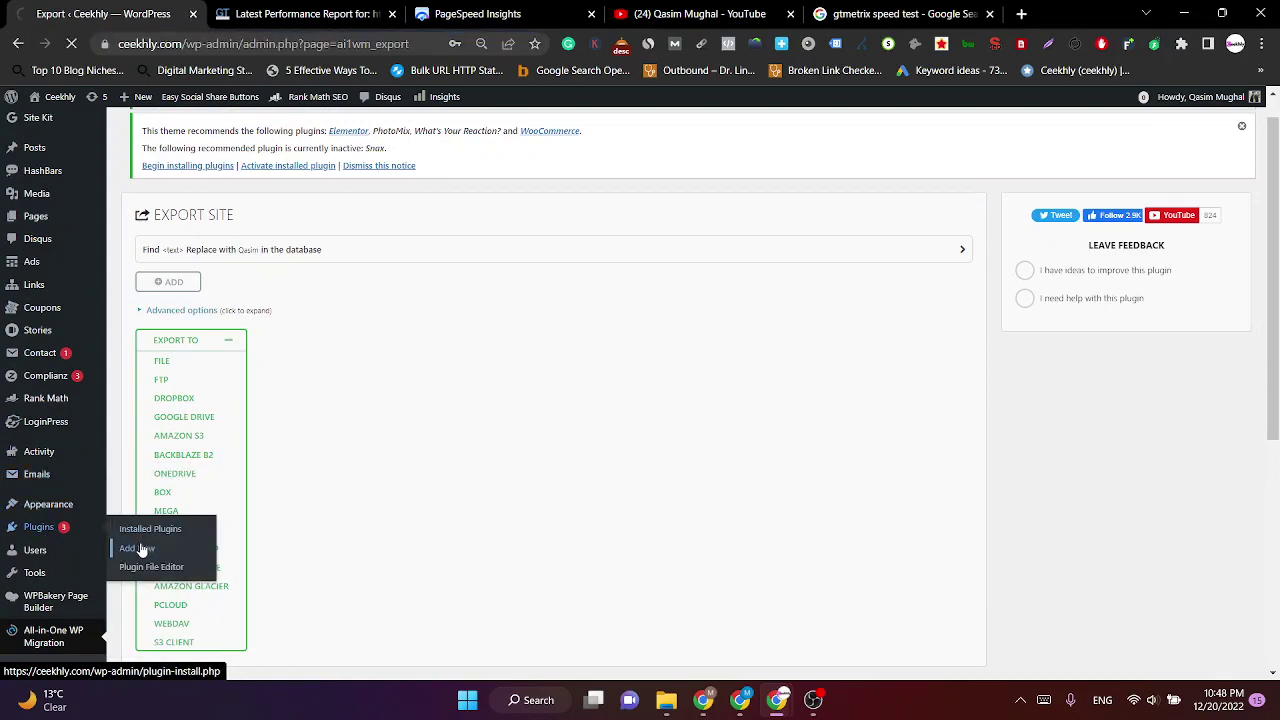
Search Google in a new tab for "best wp rocket settings" and open the onlinemediamasters.com article on ideal WP Rocket settings.
click(907, 10)
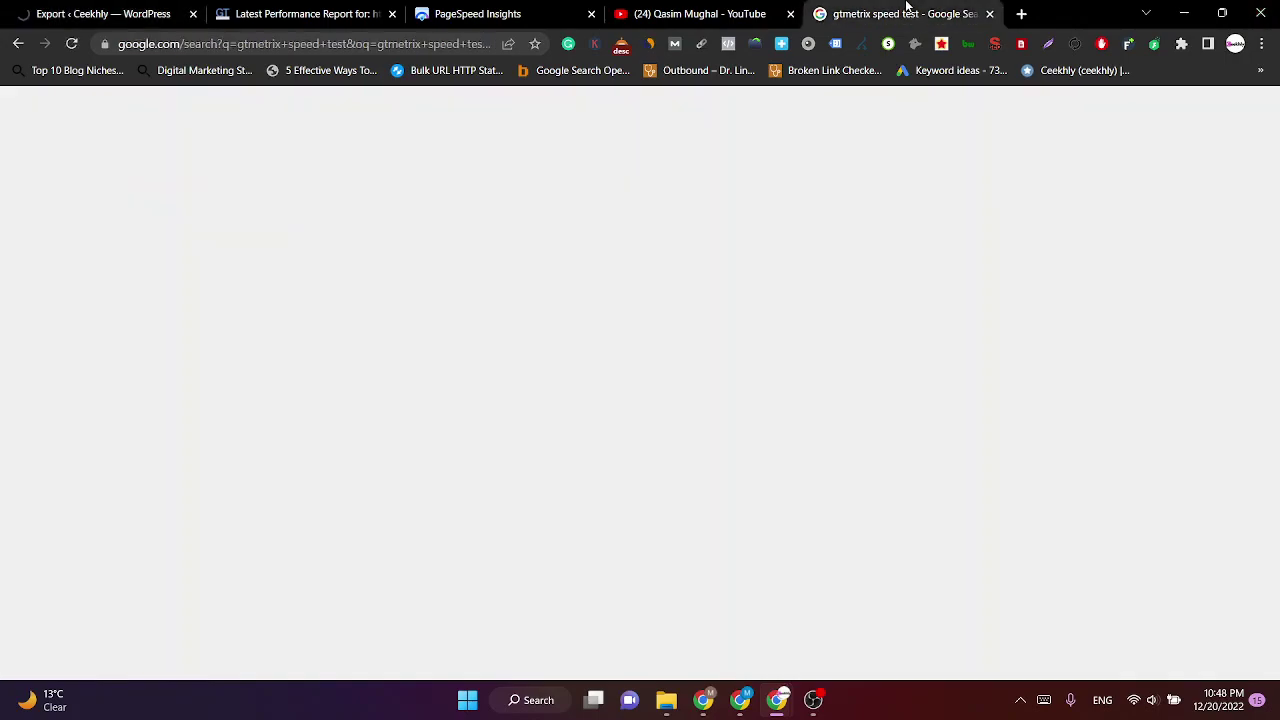
click(1021, 14)
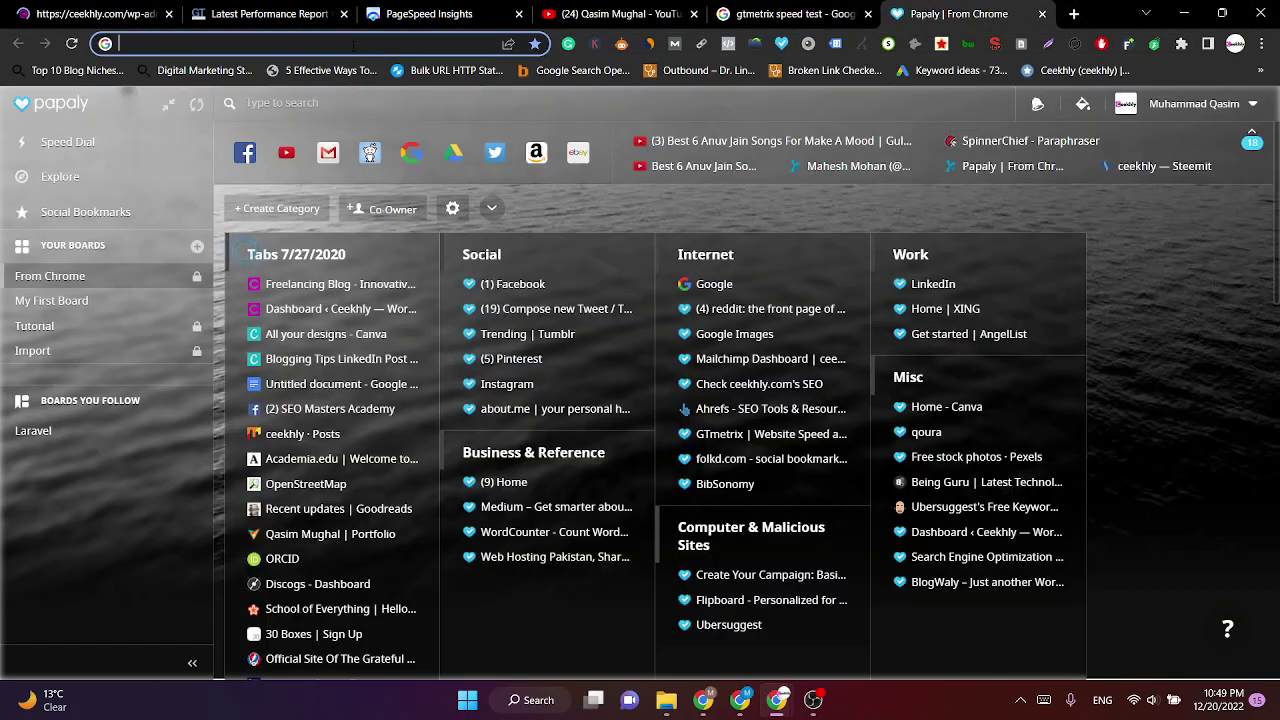
text(best wordpress)
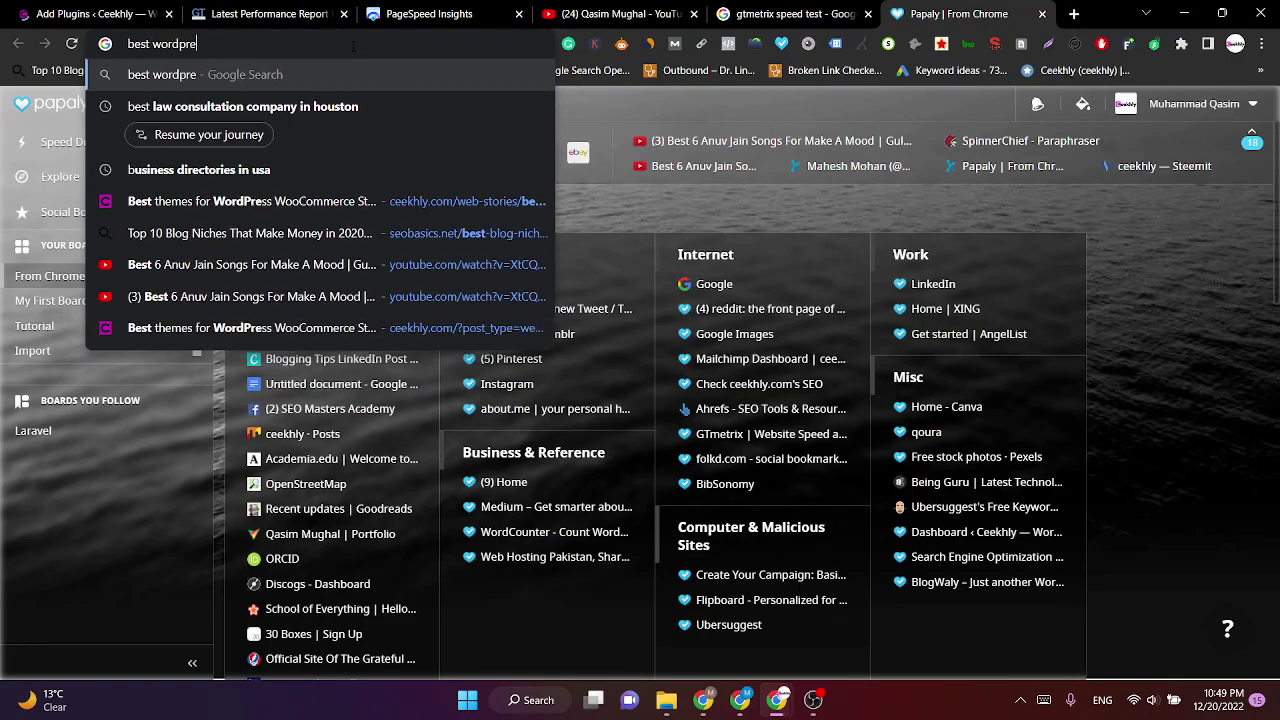
key(BackSpace)
key(BackSpace)
key(BackSpace)
key(BackSpace)
key(BackSpace)
key(BackSpace)
key(BackSpace)
key(BackSpace)
key(BackSpace)
key(BackSpace)
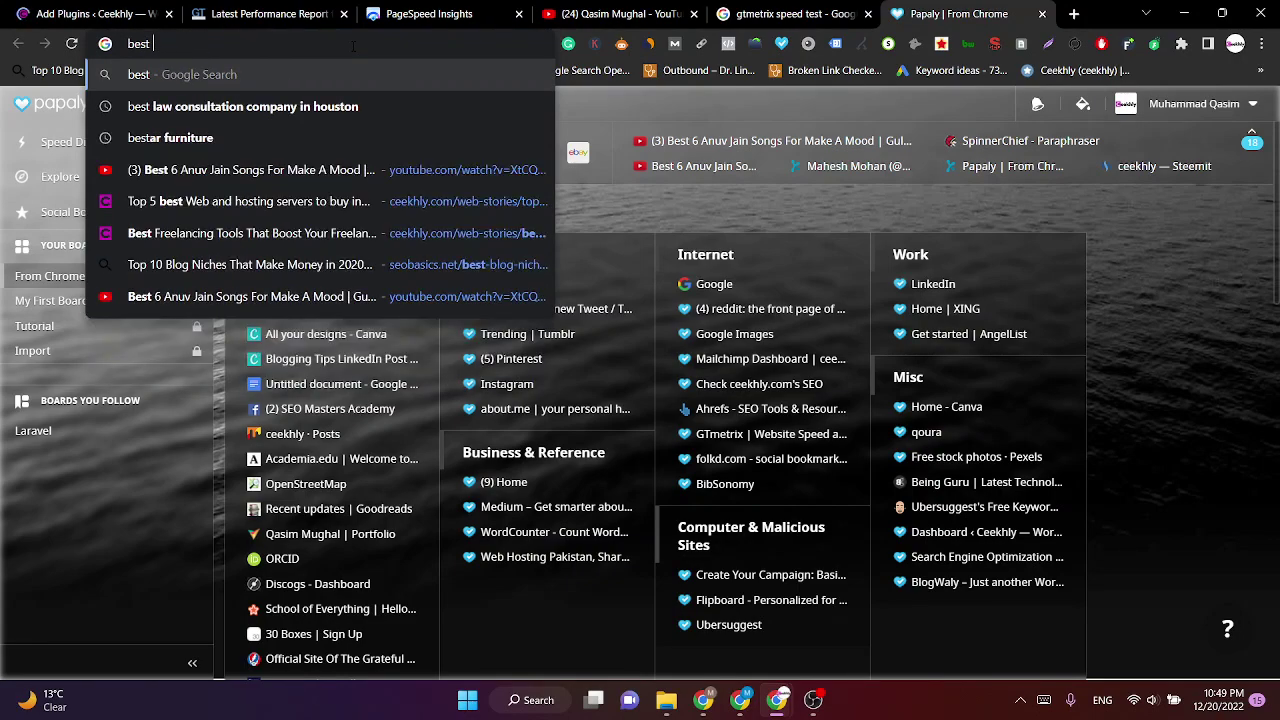
text(wp)
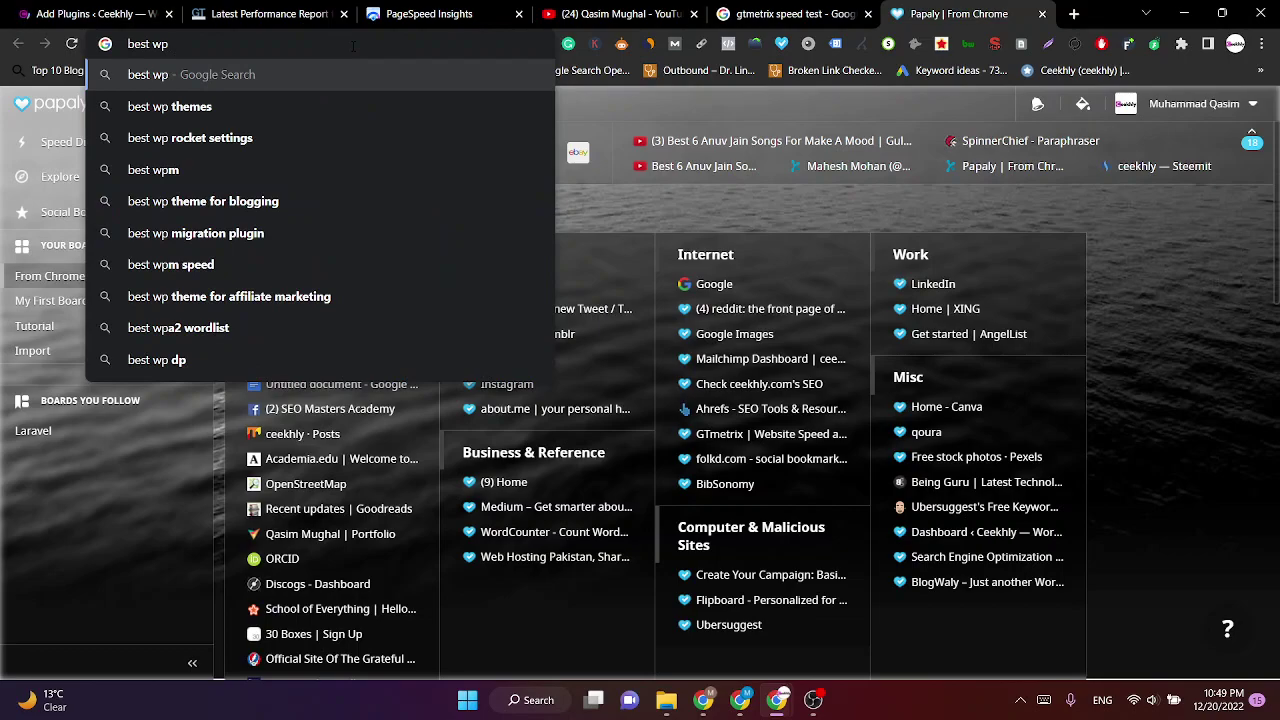
text( rocket)
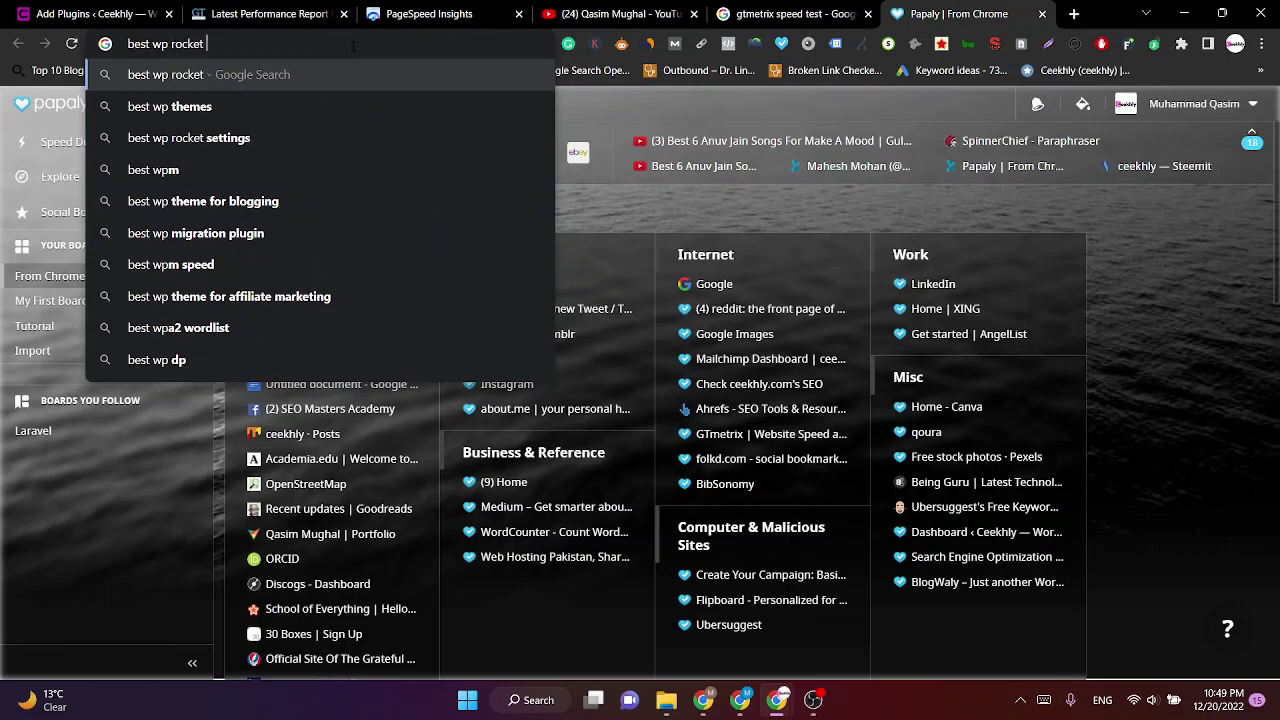
click(332, 118)
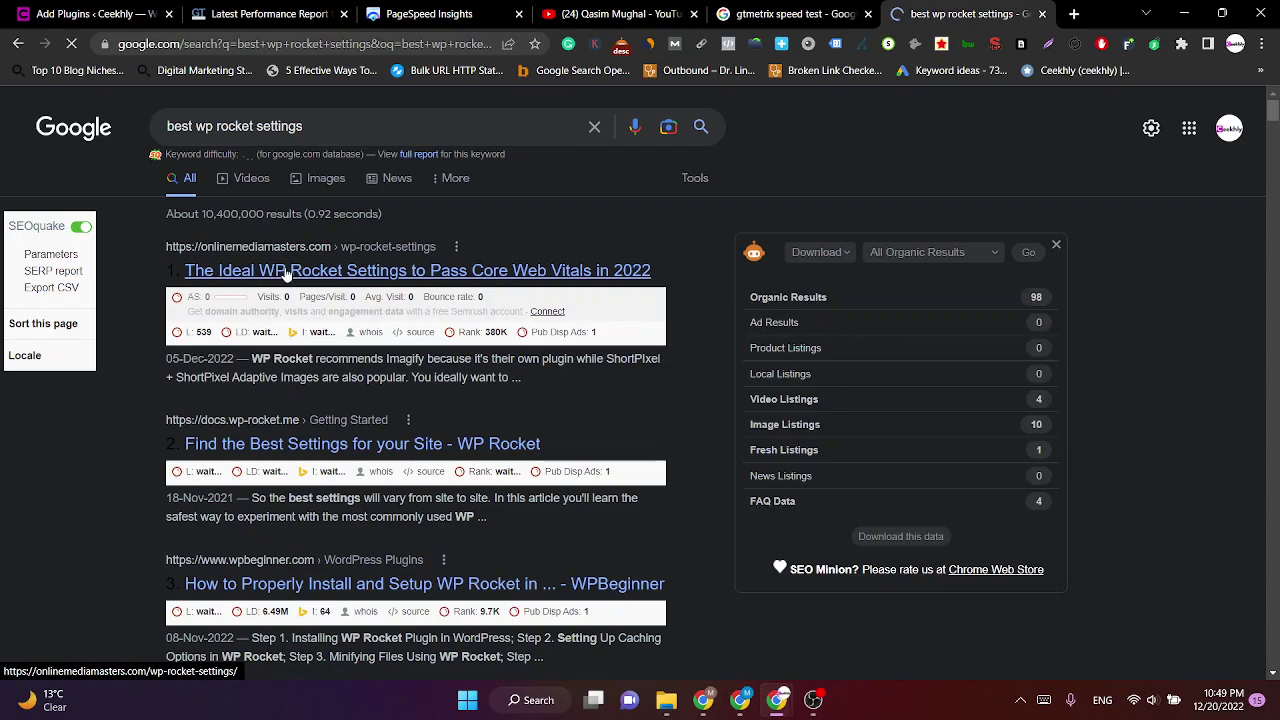
click(287, 272)
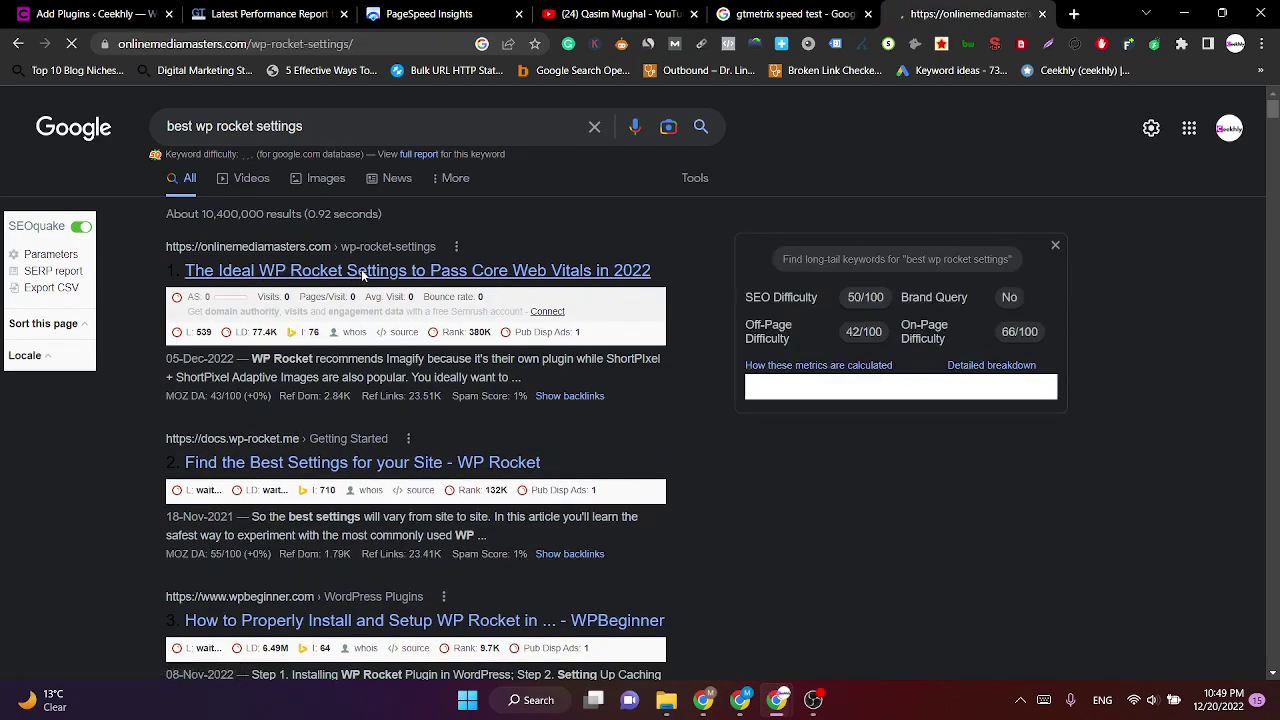
scroll(879, 374, down, 5)
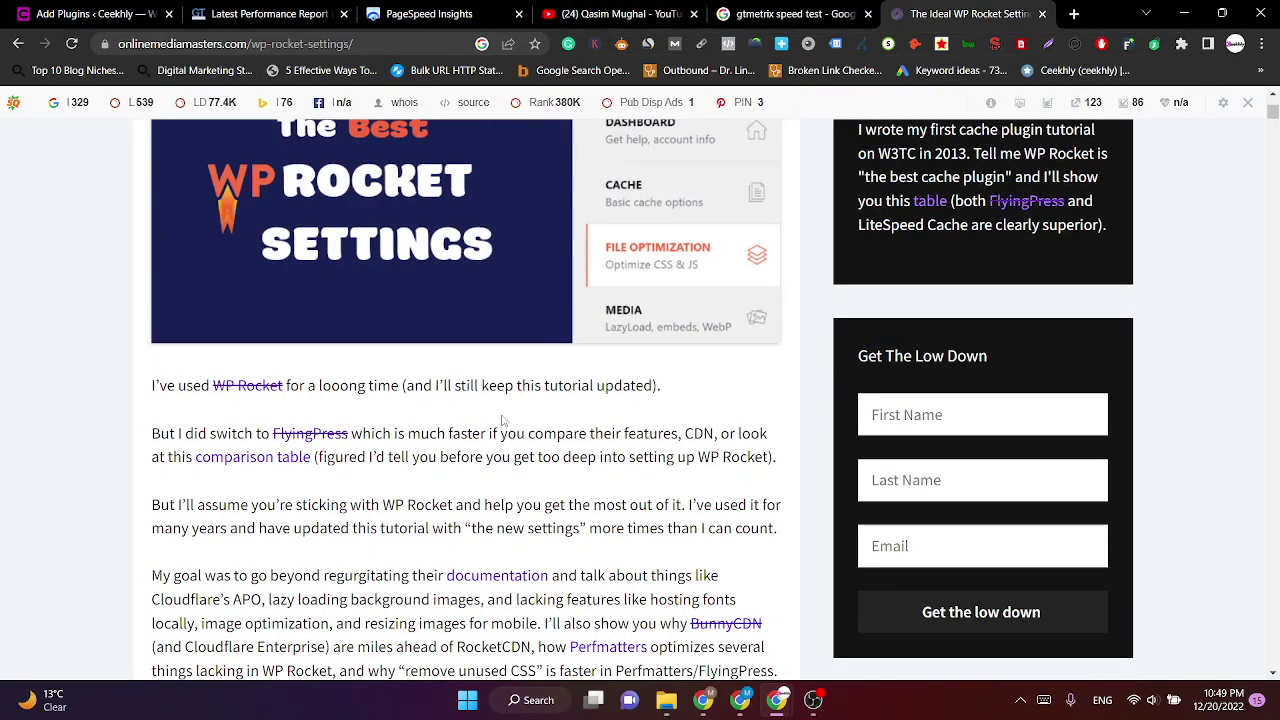
Upload wp-rocket-91-1669371844.zip from the Wordpress BY QM folder in Downloads as a plugin on the Ceekhly site and install it.
click(255, 14)
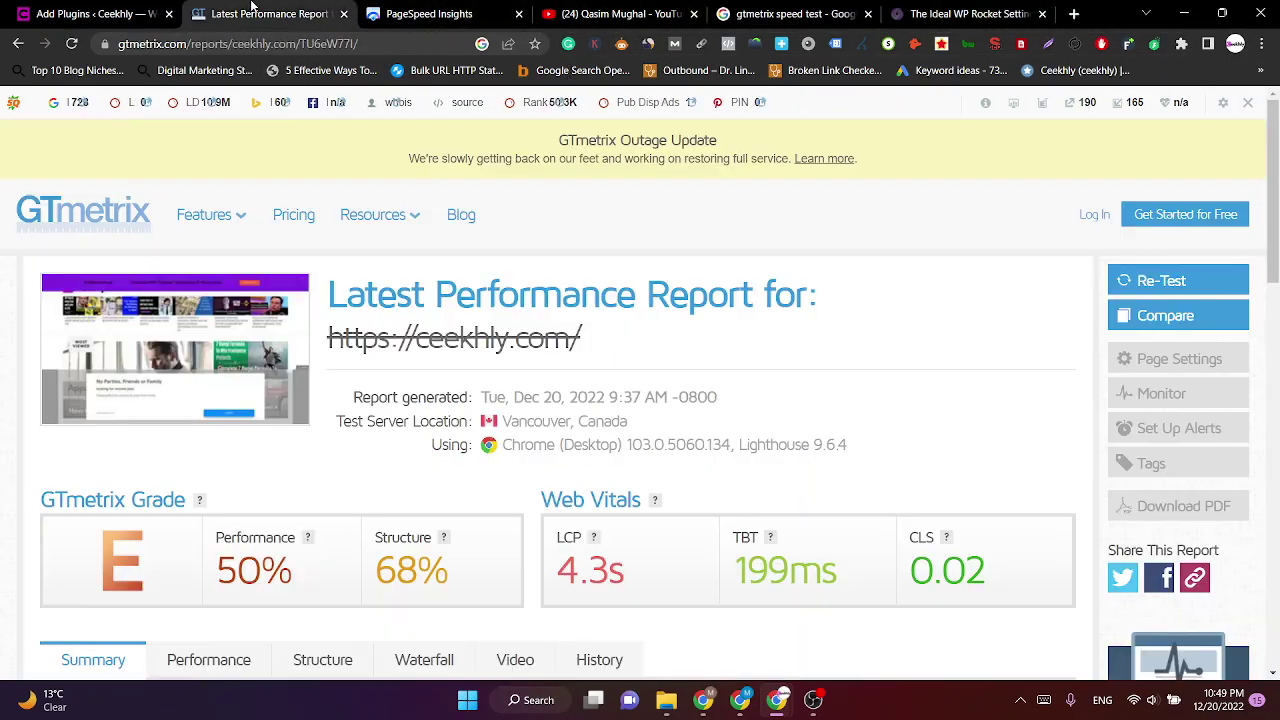
click(131, 8)
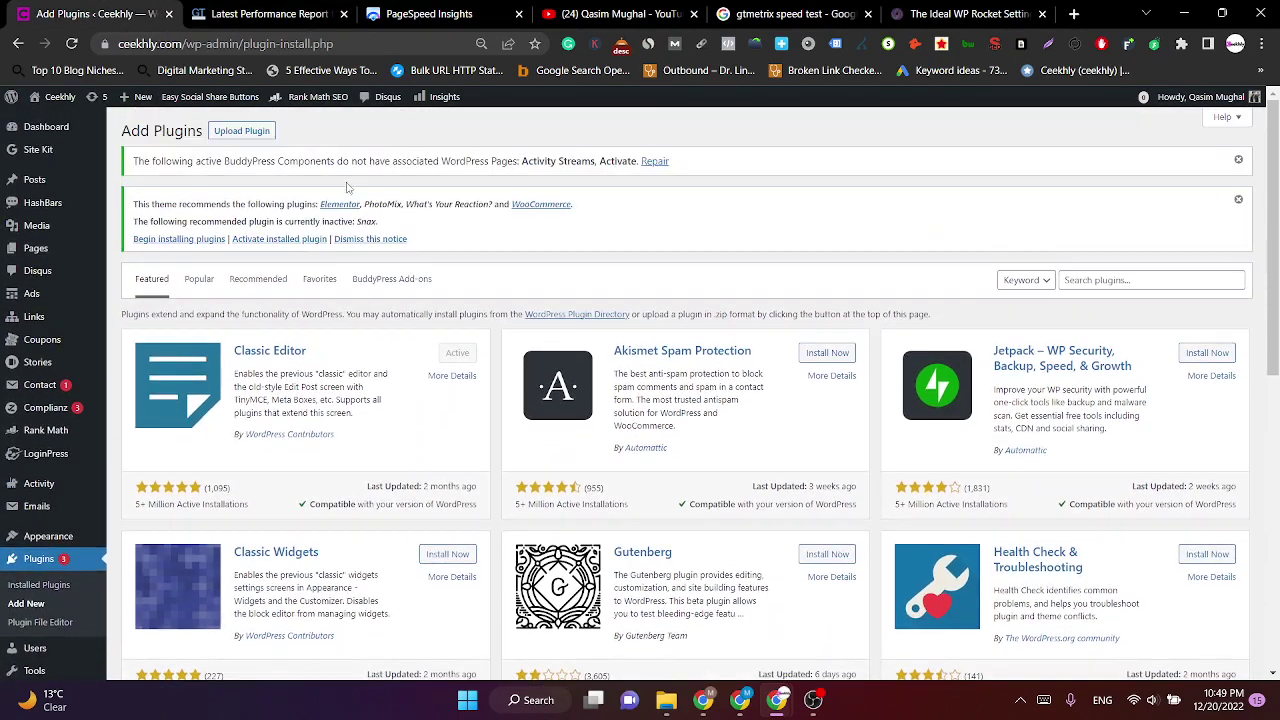
click(246, 132)
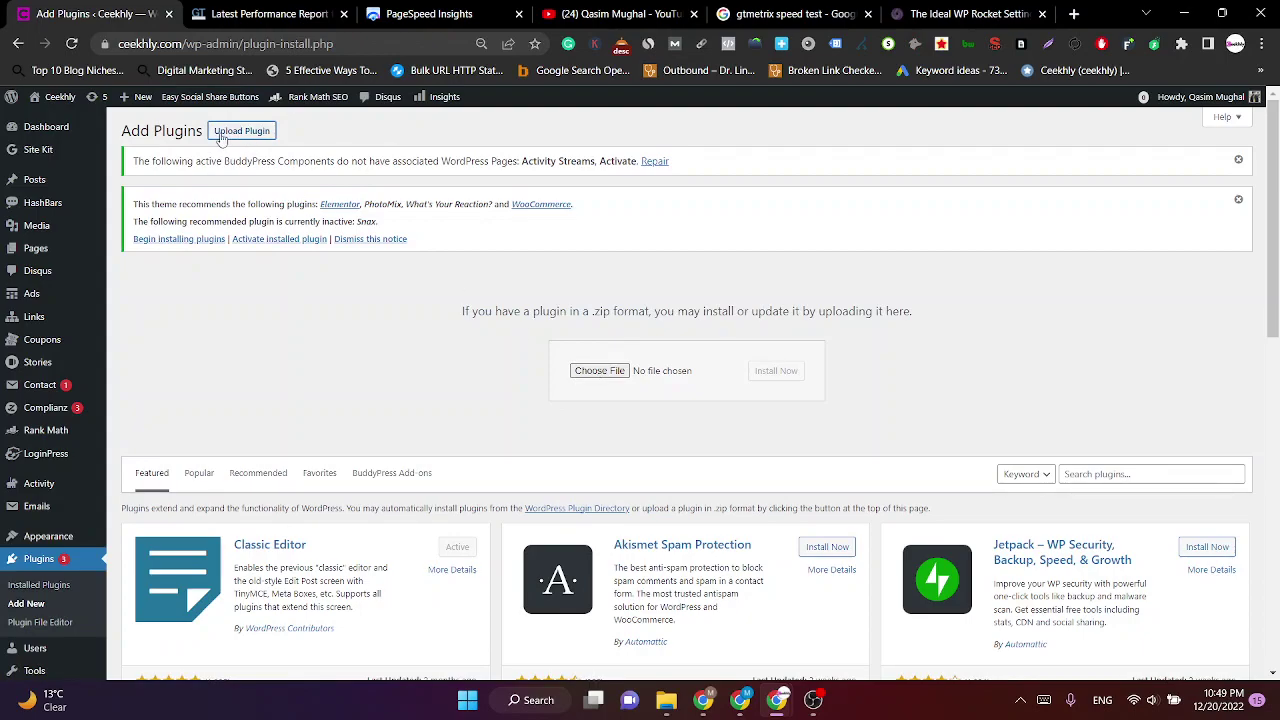
click(580, 371)
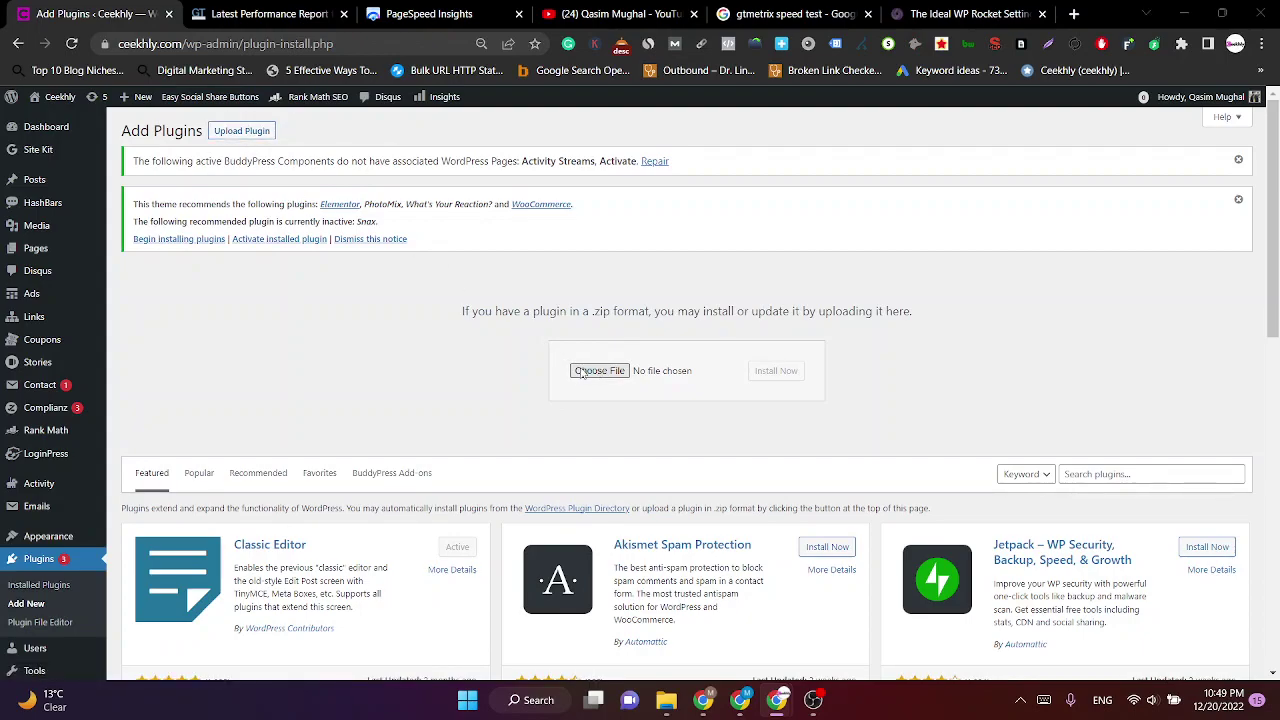
scroll(381, 286, down, 5)
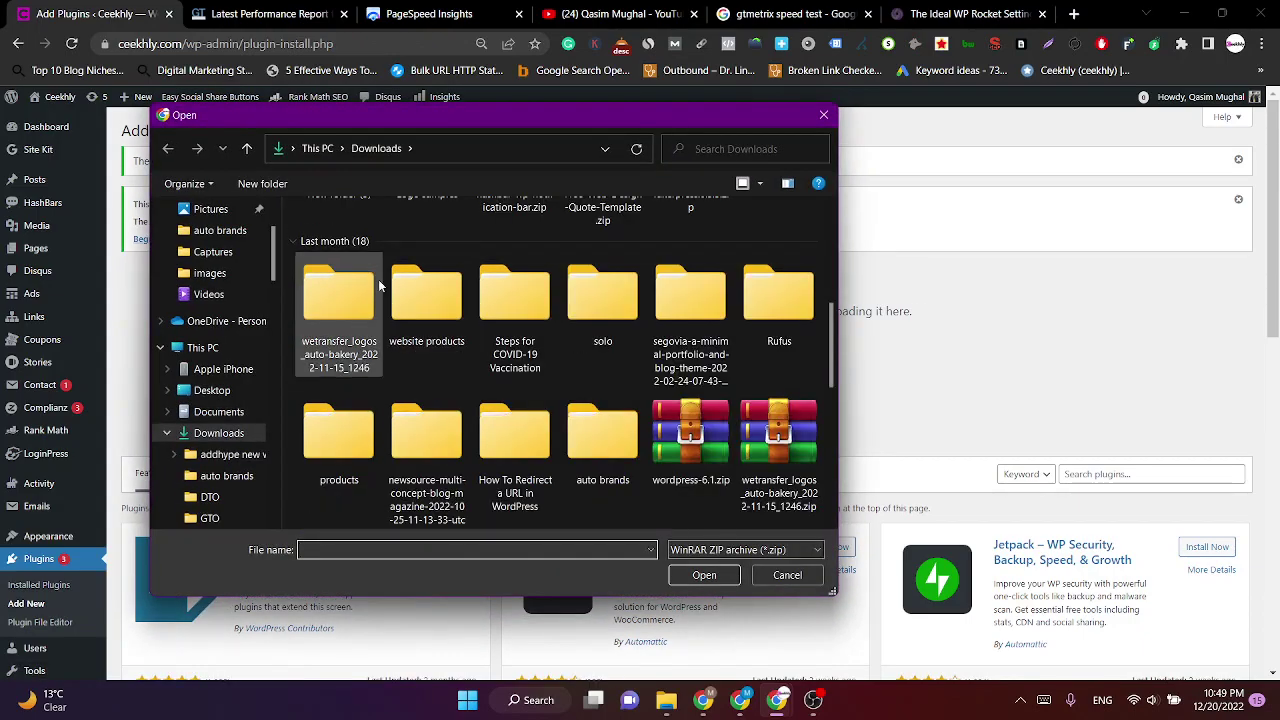
scroll(379, 300, up, 3)
double_click(354, 392)
scroll(395, 510, down, 1)
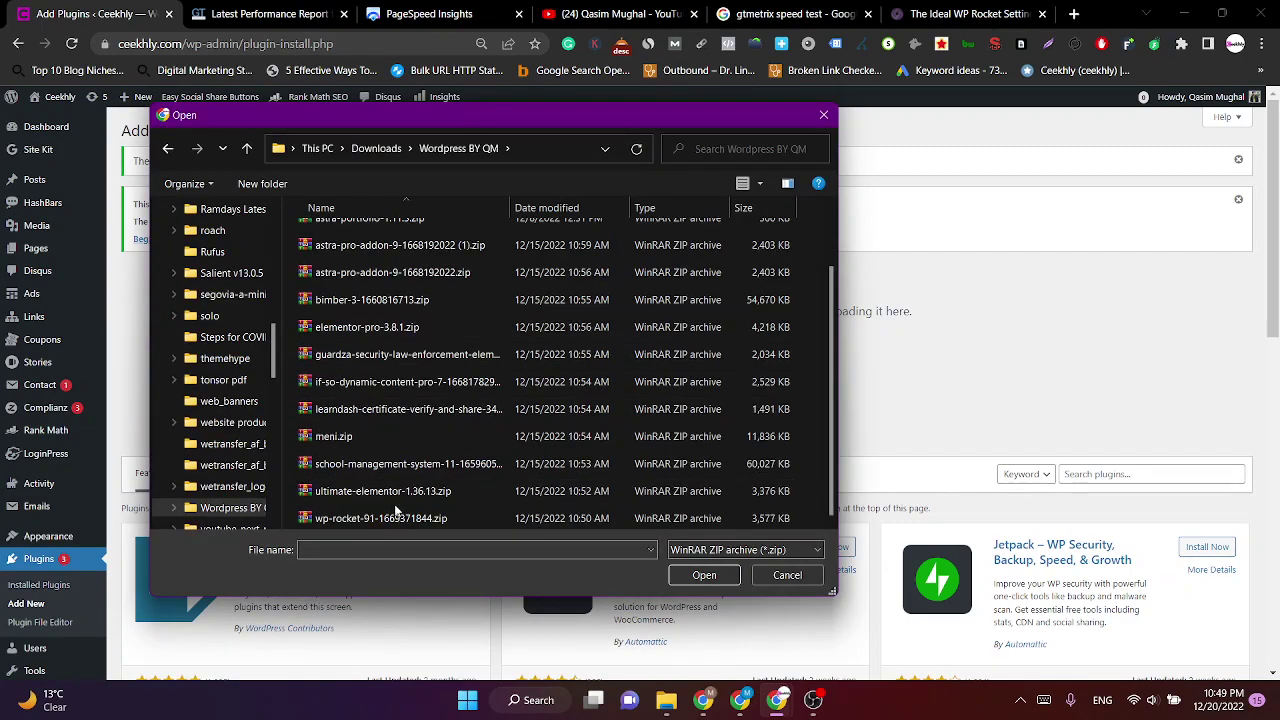
click(393, 517)
click(704, 576)
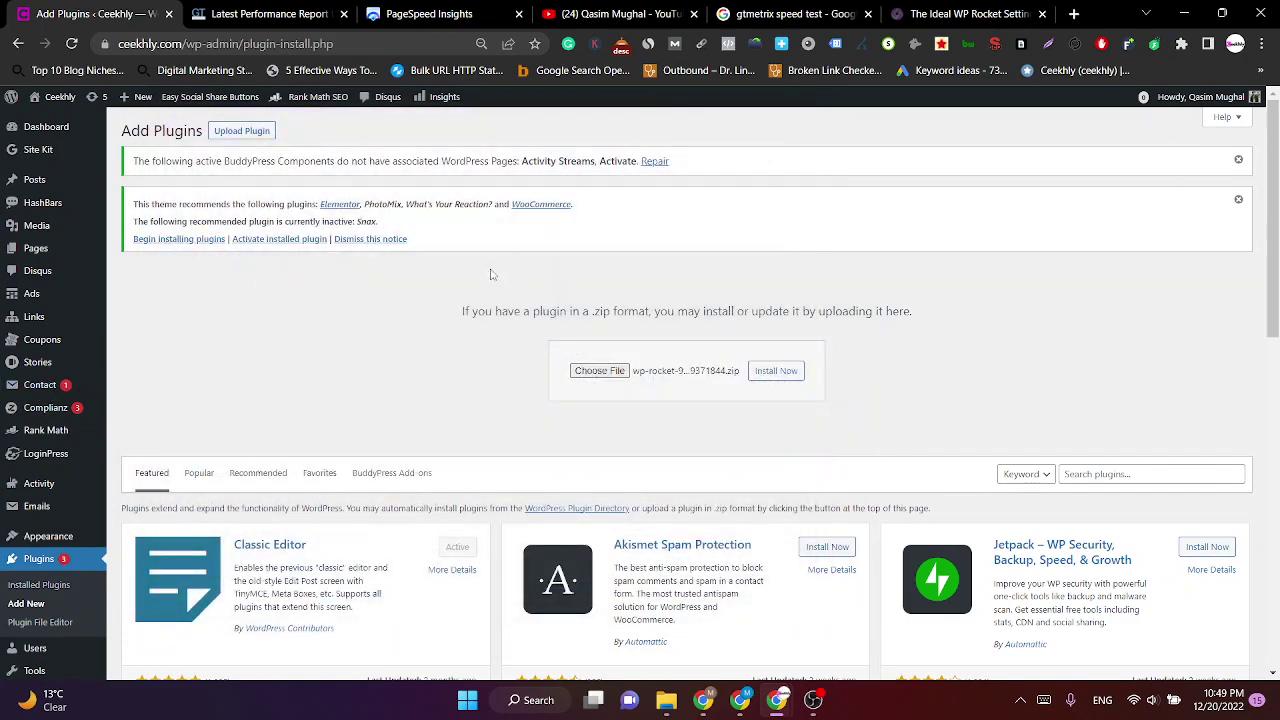
click(782, 370)
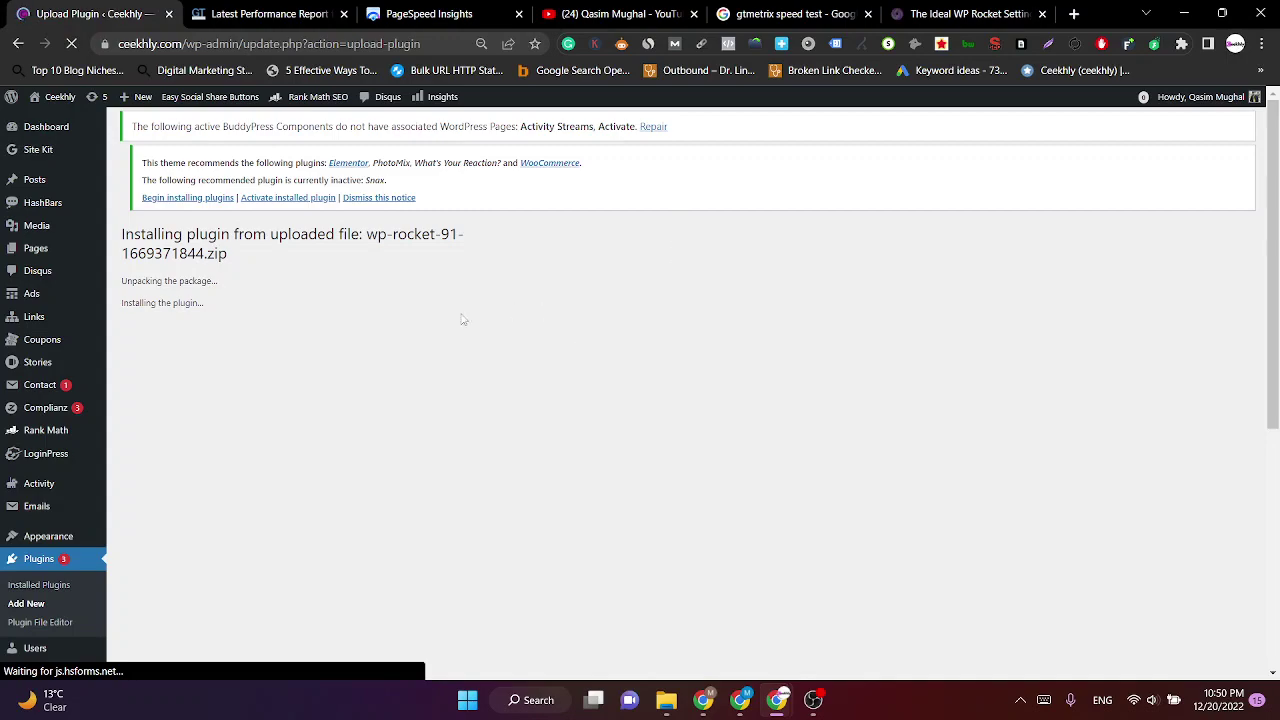
Activate the WP Rocket plugin, open its settings page and look through its dashboard.
click(168, 352)
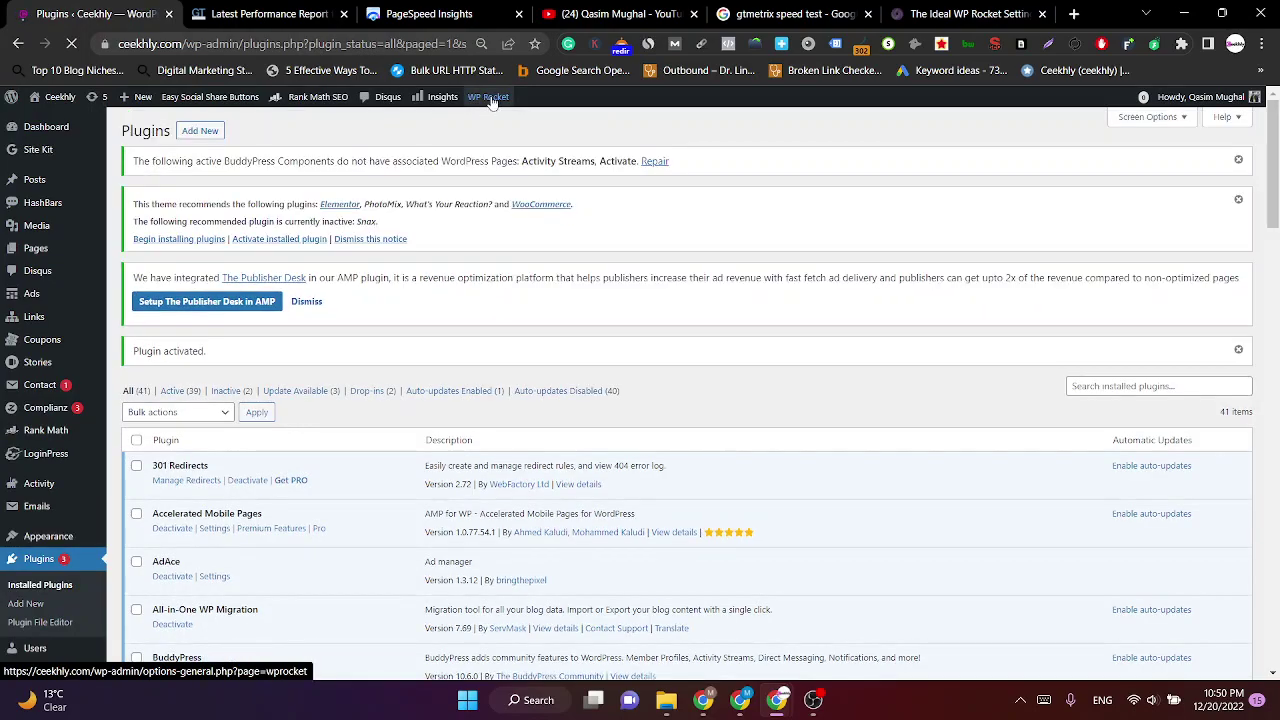
scroll(357, 457, down, 20)
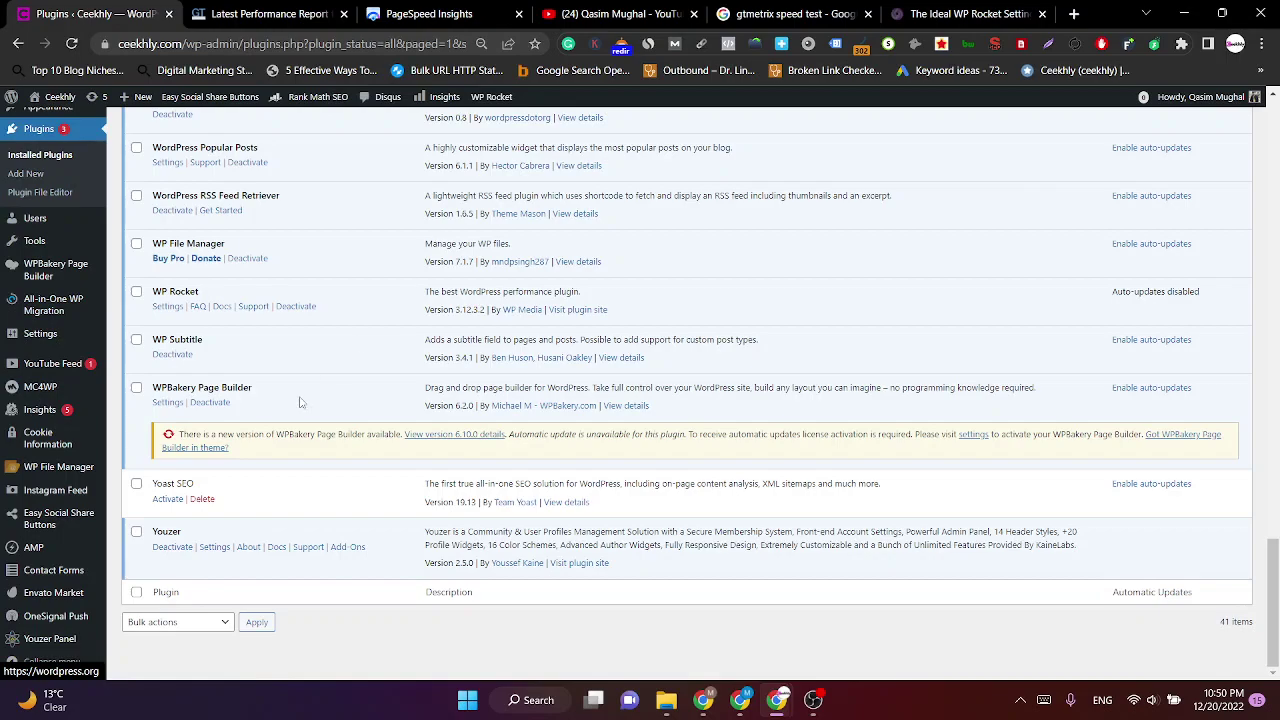
mouse_move(38, 335)
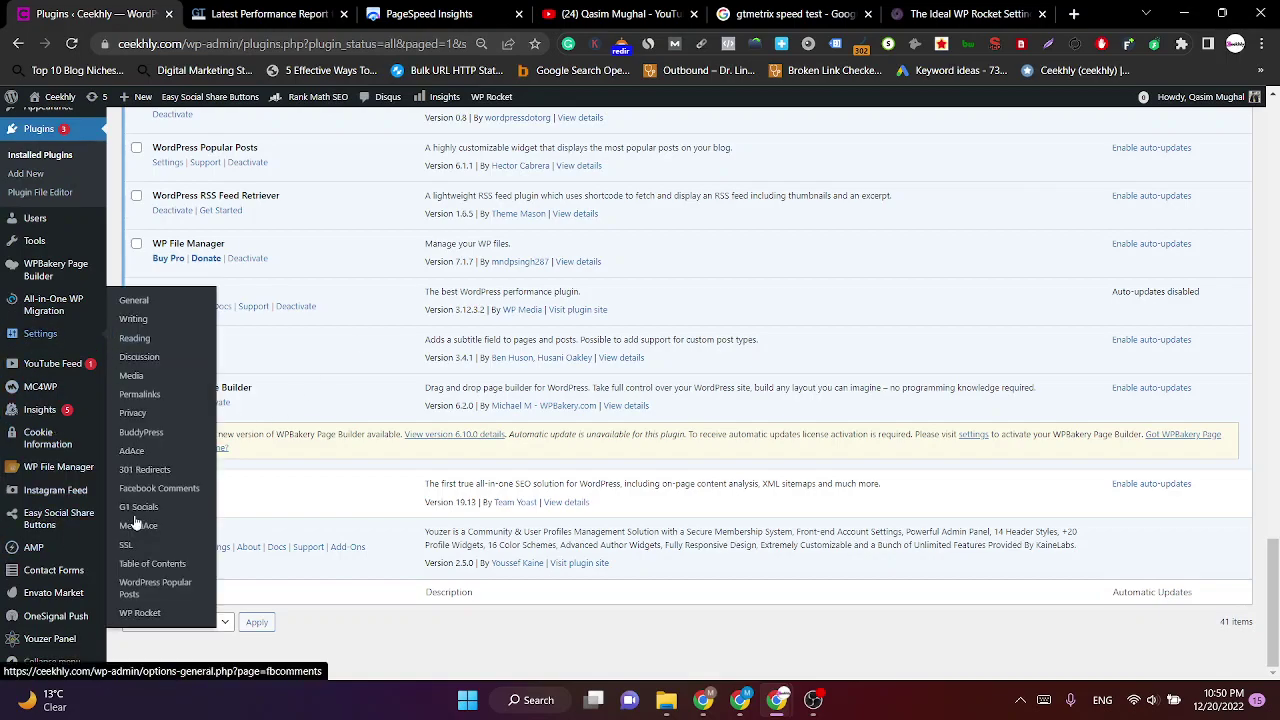
click(145, 612)
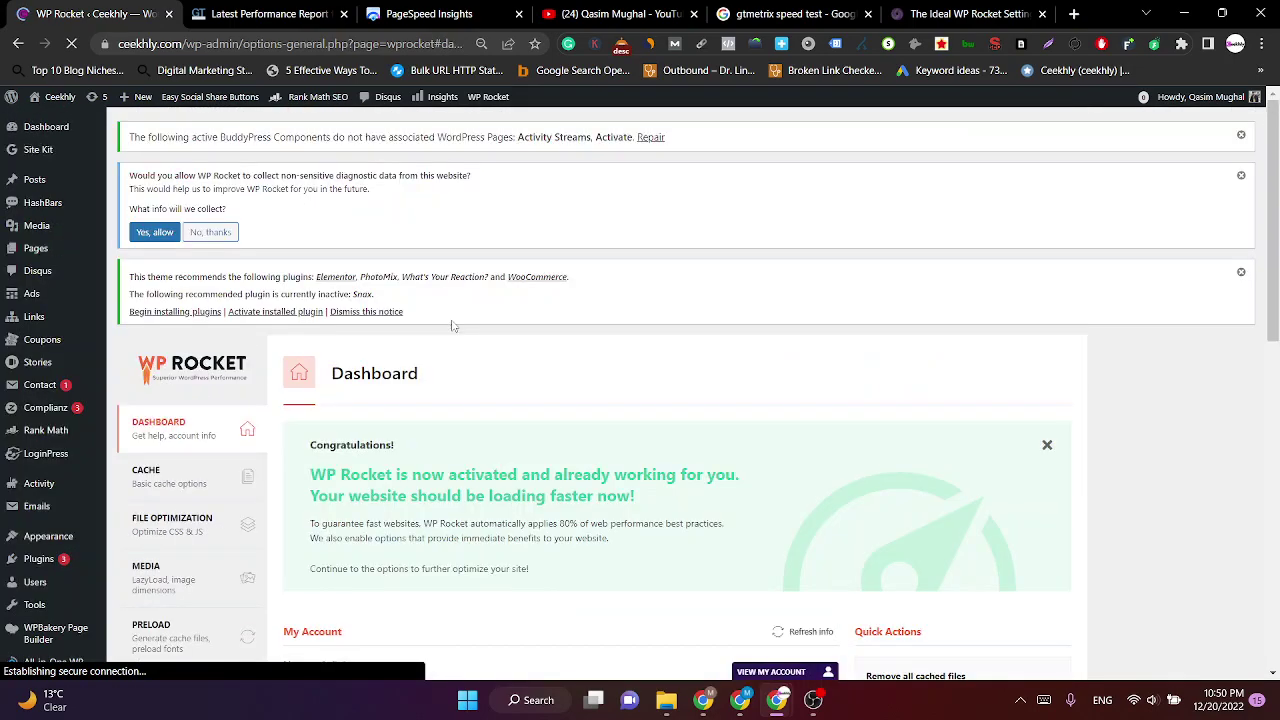
scroll(455, 320, down, 3)
scroll(462, 308, down, 3)
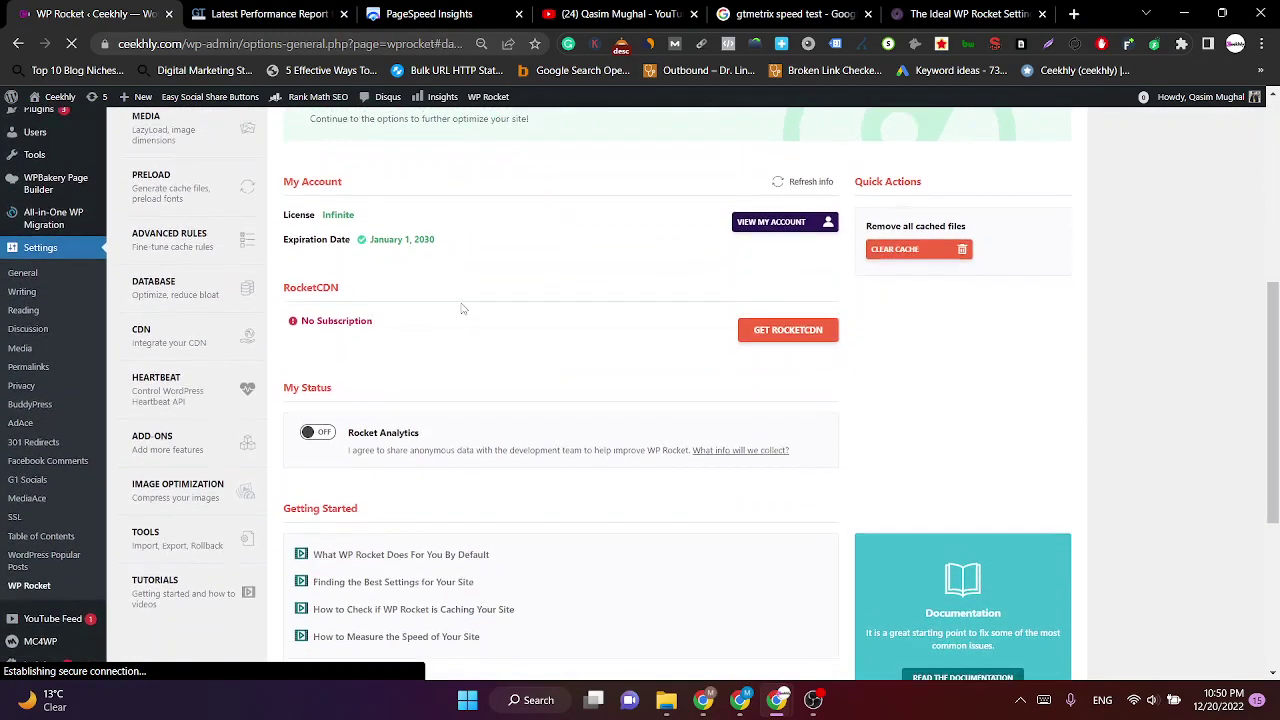
scroll(518, 338, down, 3)
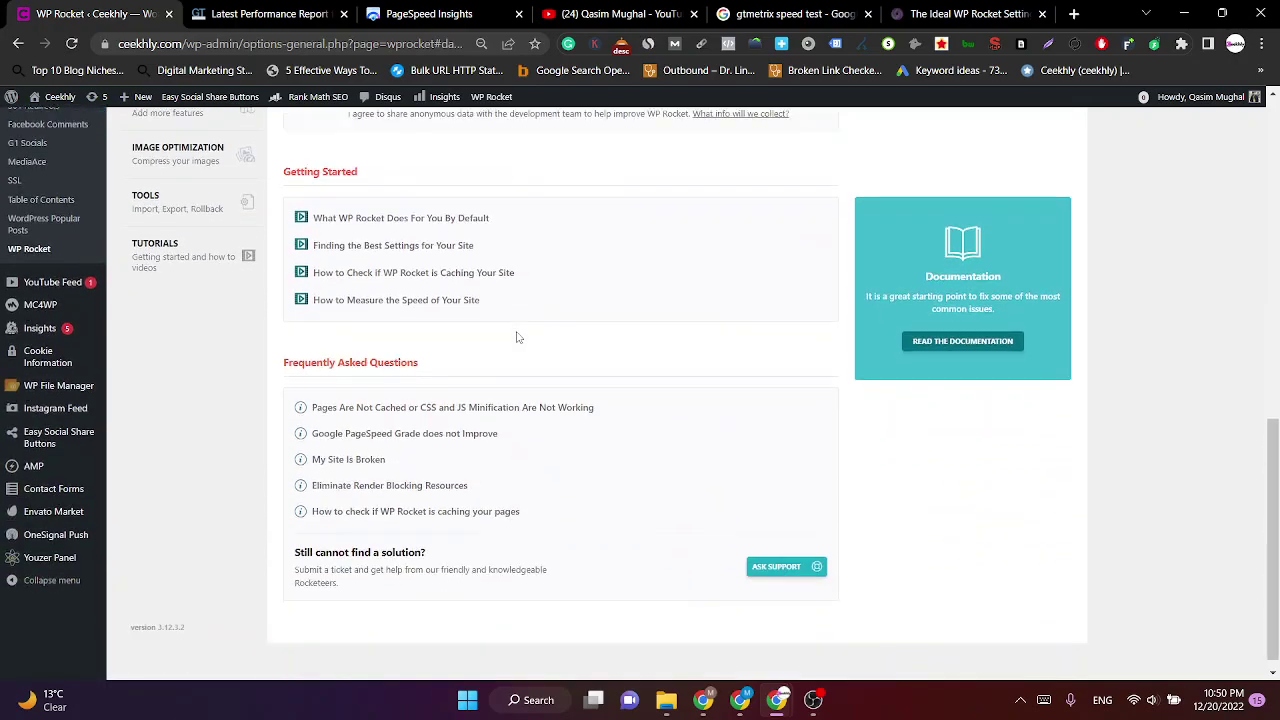
Switch to the onlinemediamasters.com article and read its contents list, the Dashboard section and the start of the Cache section.
click(935, 12)
scroll(565, 401, down, 2)
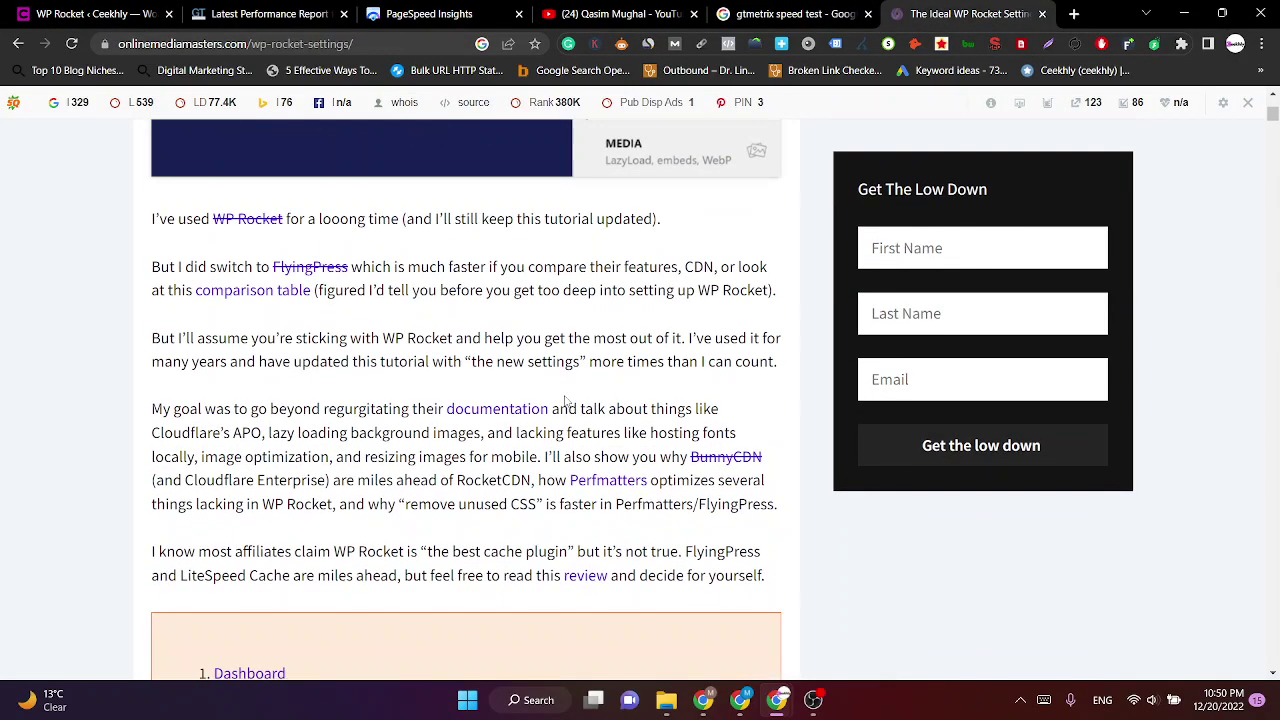
scroll(564, 370, down, 3)
scroll(565, 365, down, 4)
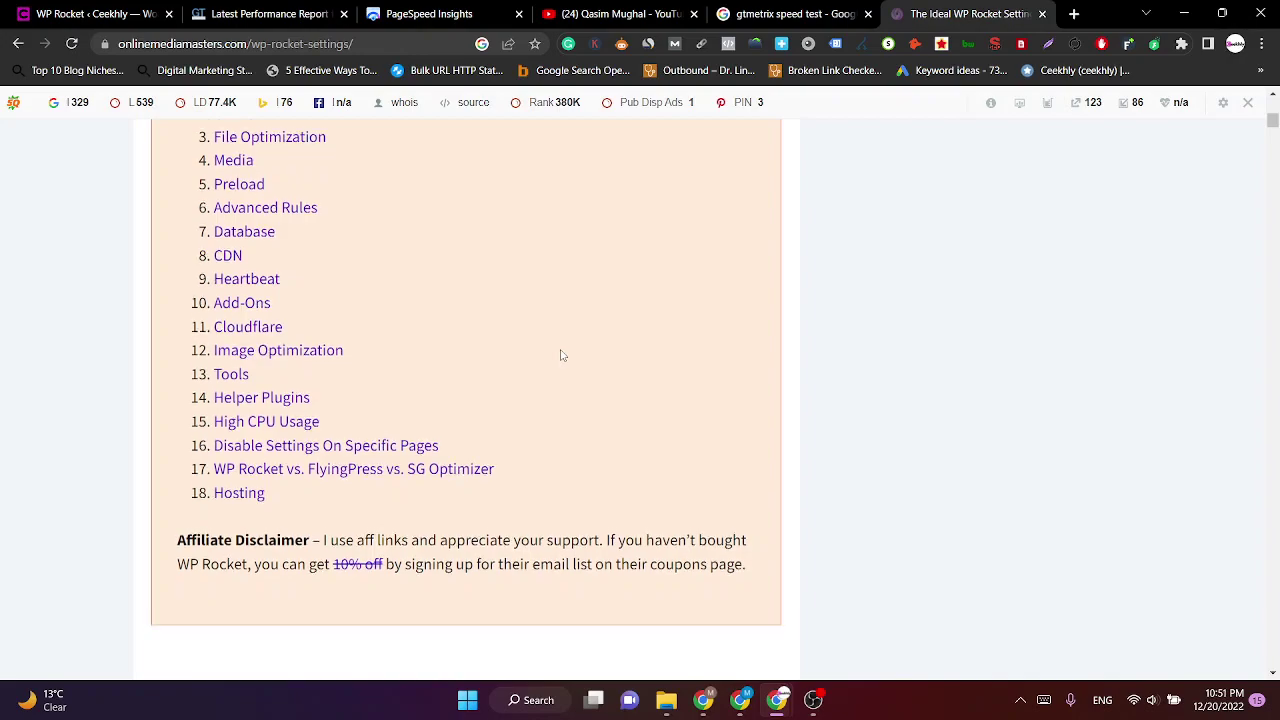
scroll(563, 355, down, 6)
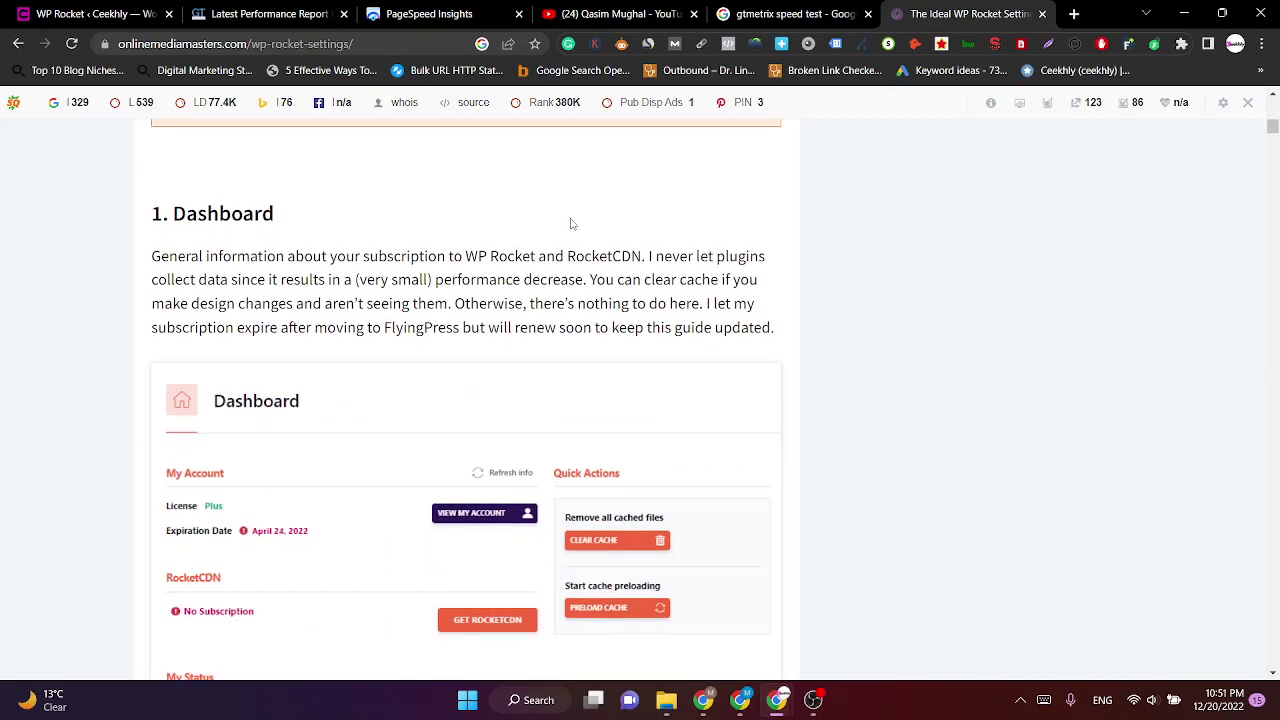
scroll(571, 224, down, 2)
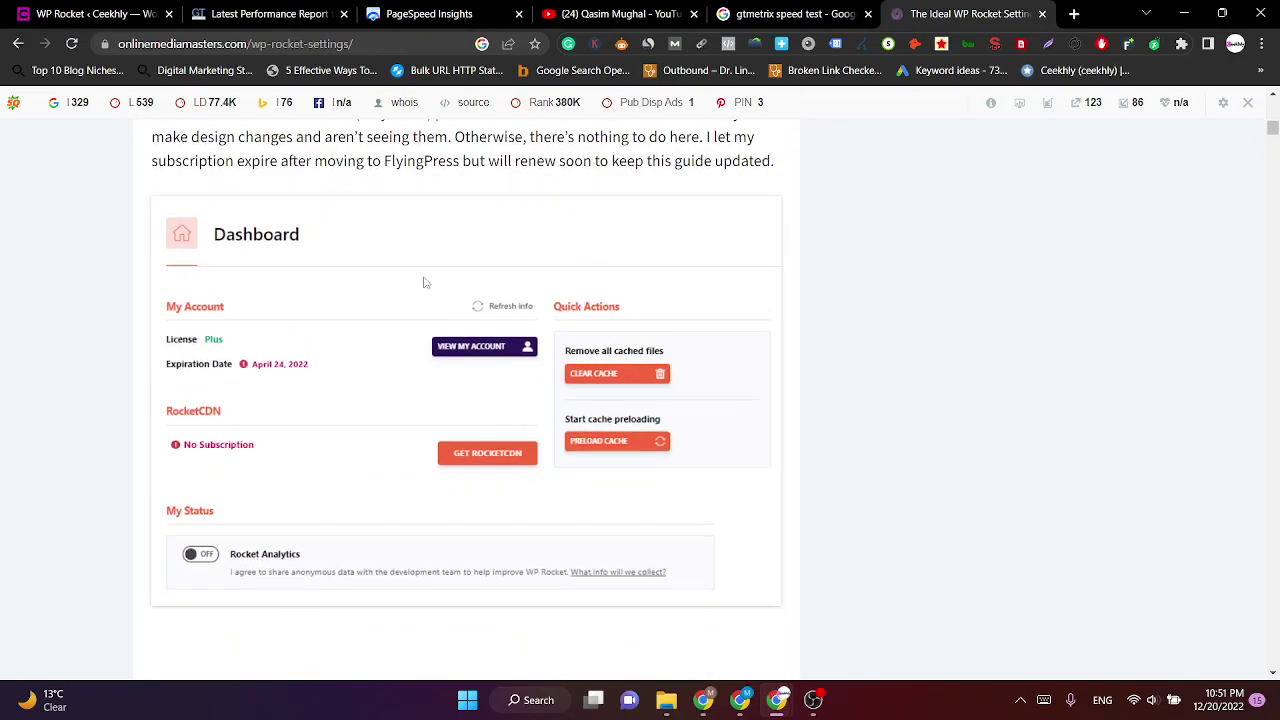
scroll(405, 305, down, 2)
scroll(385, 383, up, 1)
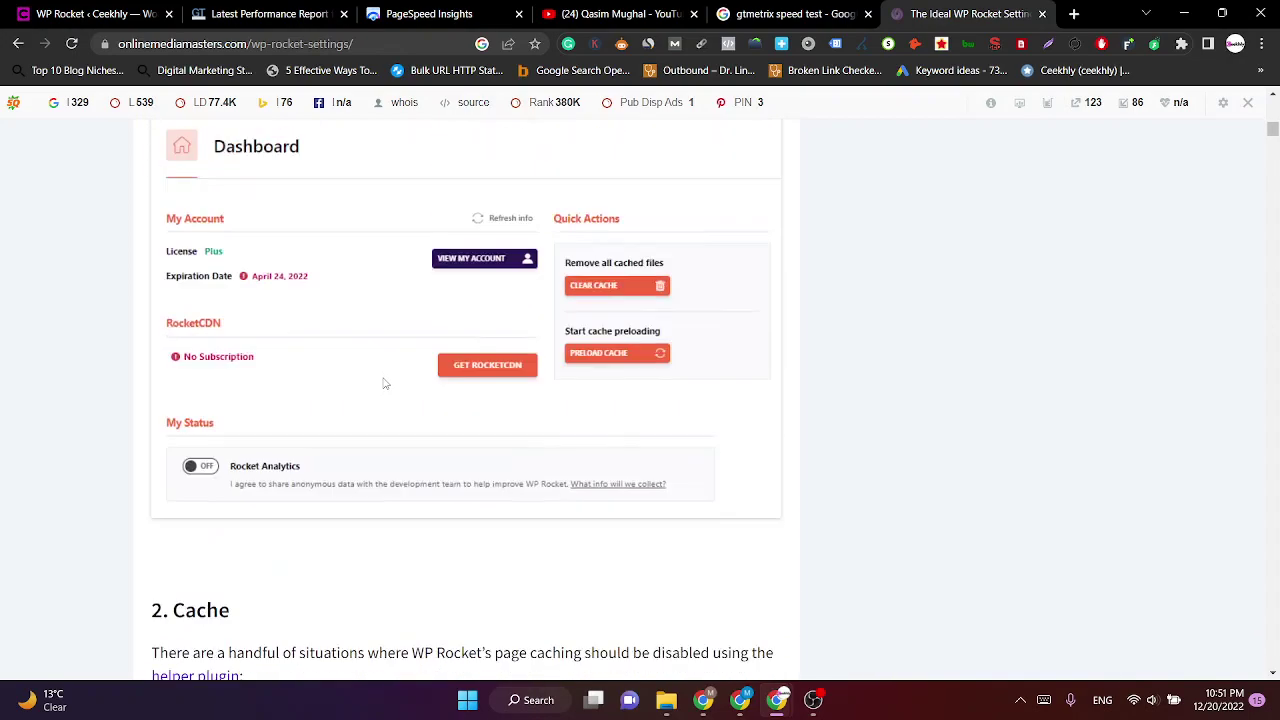
scroll(385, 383, up, 4)
scroll(300, 320, down, 3)
scroll(151, 247, up, 3)
drag(135, 309, 345, 288)
scroll(332, 328, down, 4)
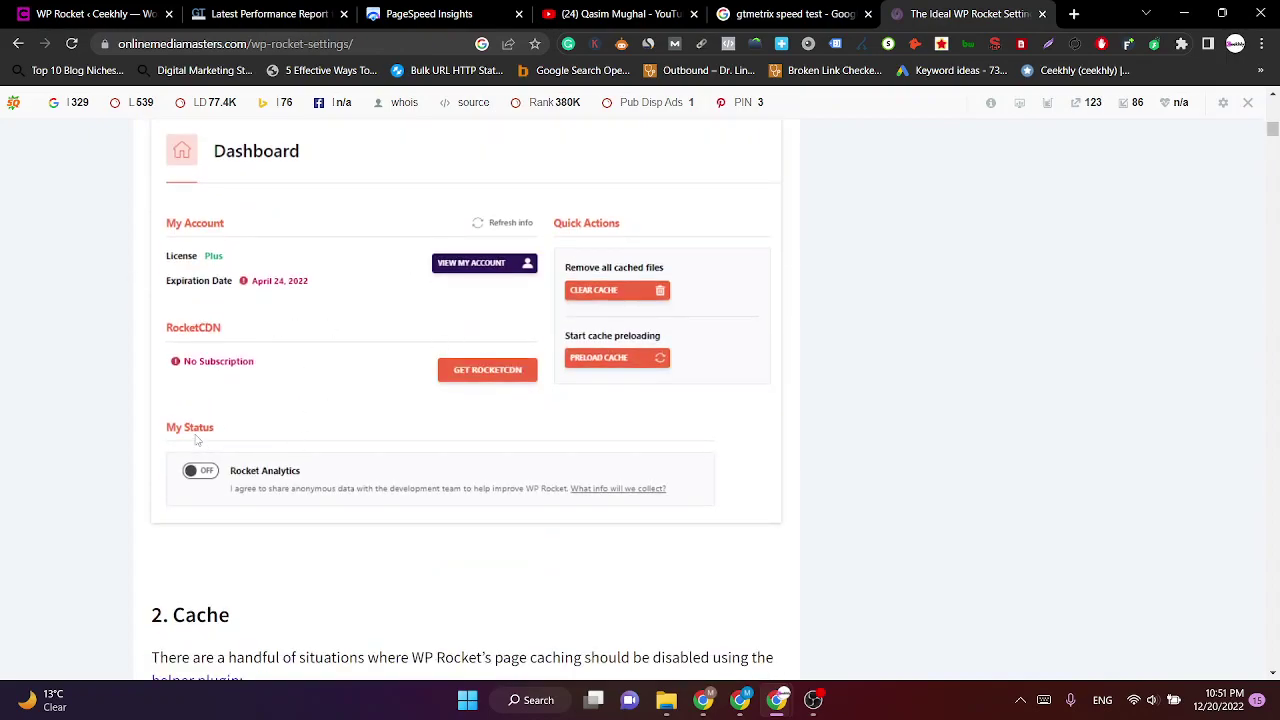
scroll(284, 437, down, 2)
drag(310, 308, 236, 341)
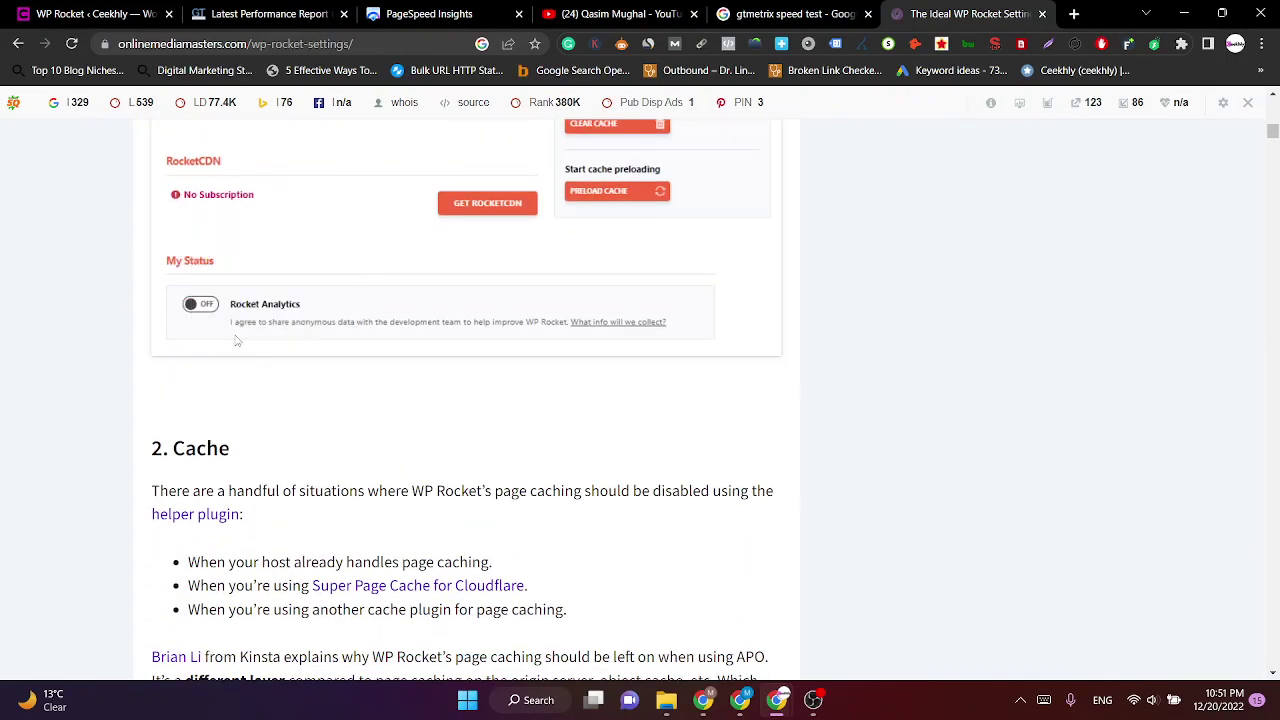
scroll(200, 290, down, 3)
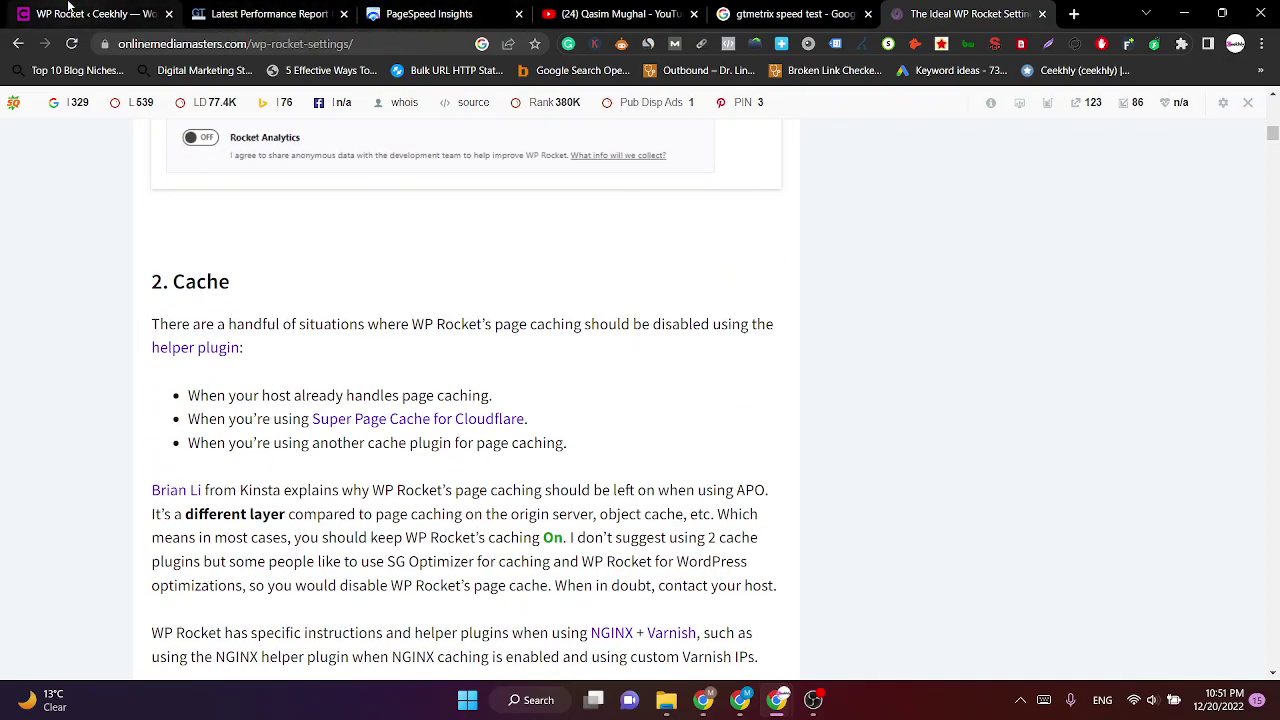
Return to WP Rocket on the Ceekhly site, open its Cache settings and enable caching for logged-in WordPress users.
click(95, 14)
scroll(90, 308, up, 10)
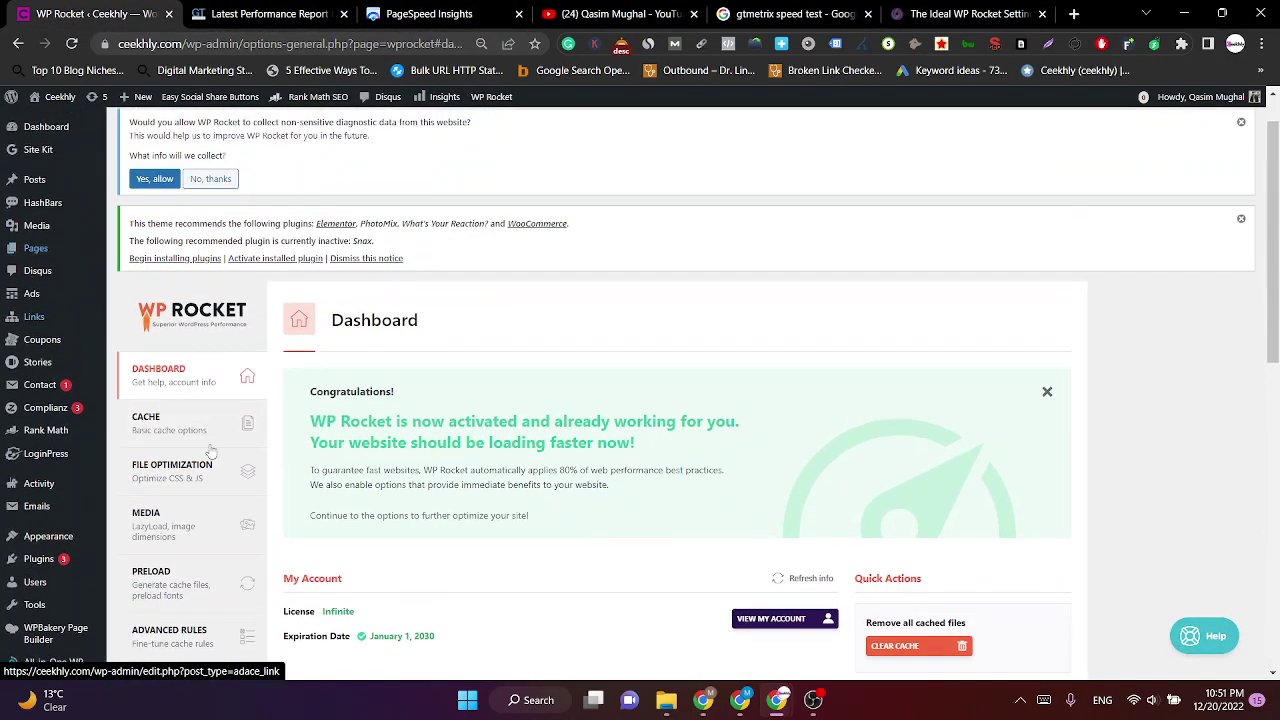
click(177, 430)
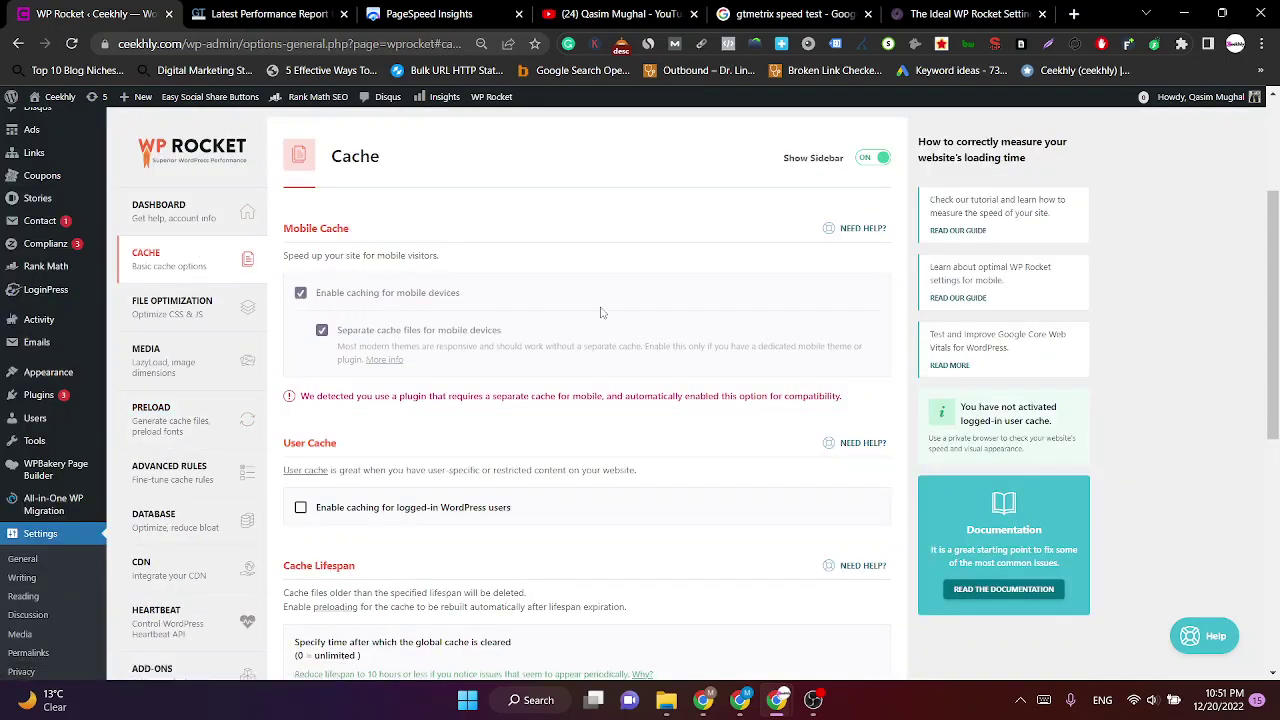
scroll(693, 268, up, 2)
scroll(693, 268, down, 3)
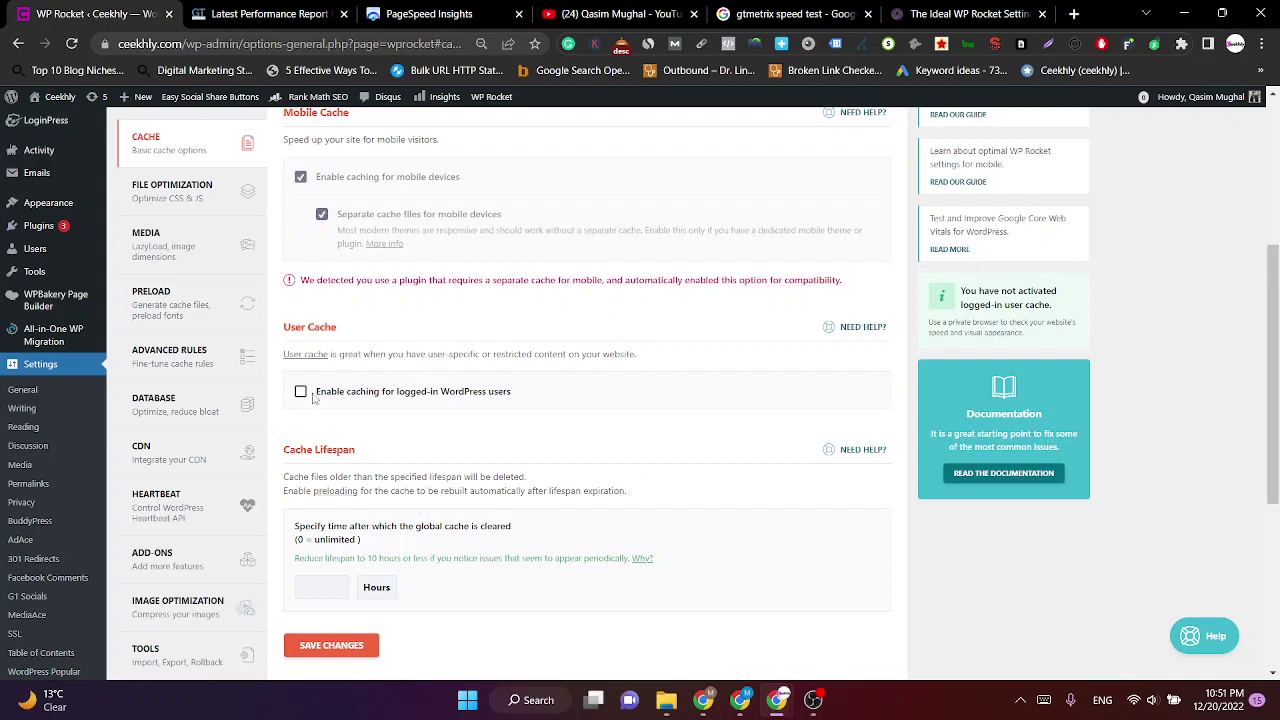
scroll(648, 490, up, 3)
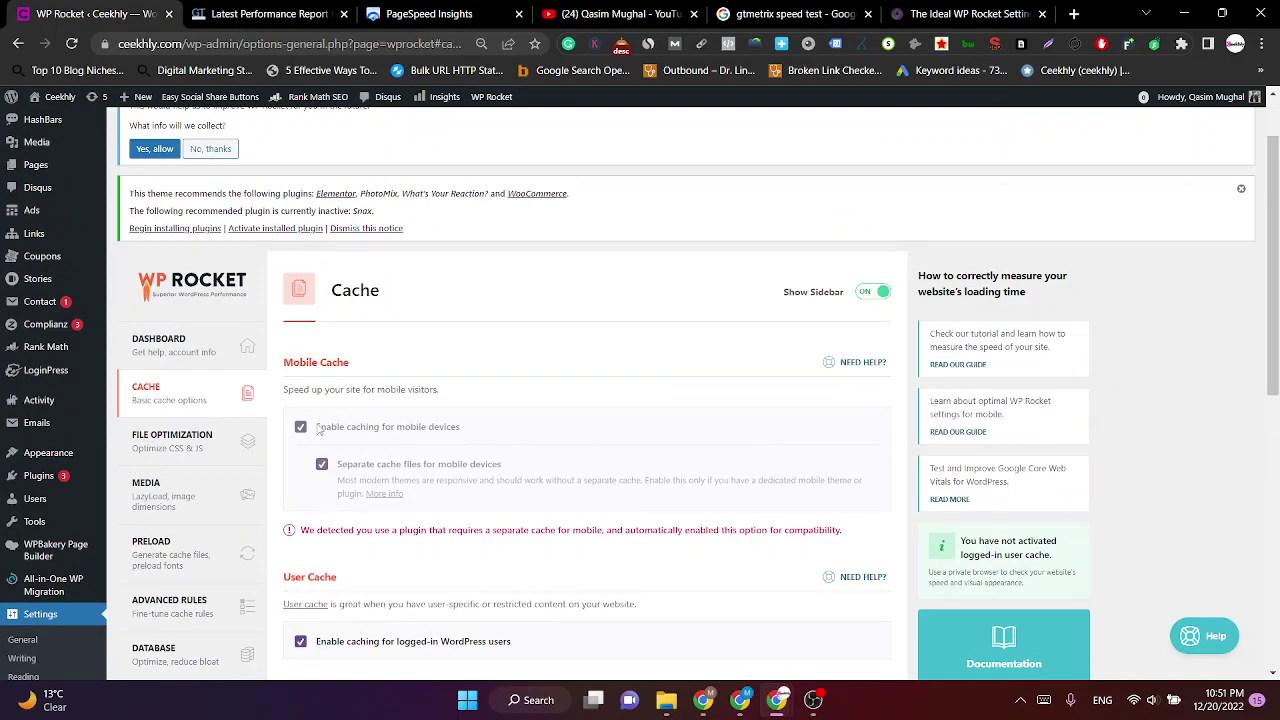
Check the article's recommended Mobile Cache, User Cache and Cache Lifespan settings.
click(965, 14)
scroll(597, 383, down, 4)
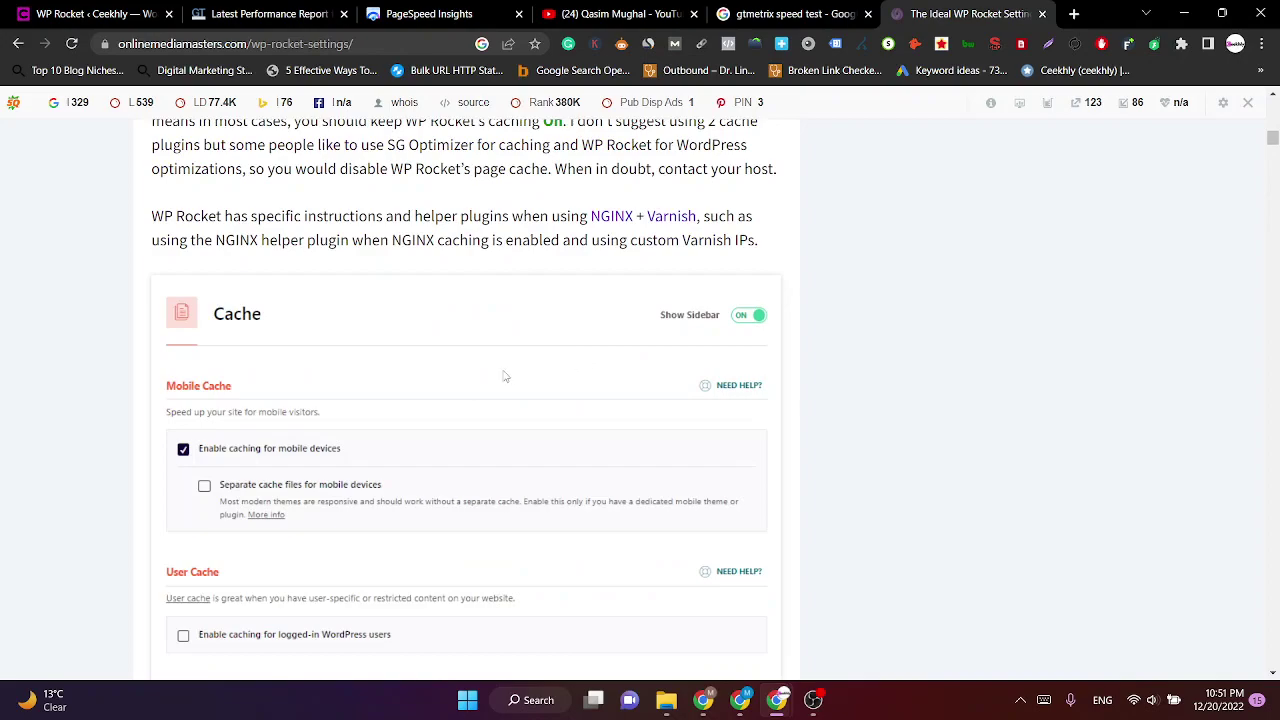
scroll(272, 377, down, 2)
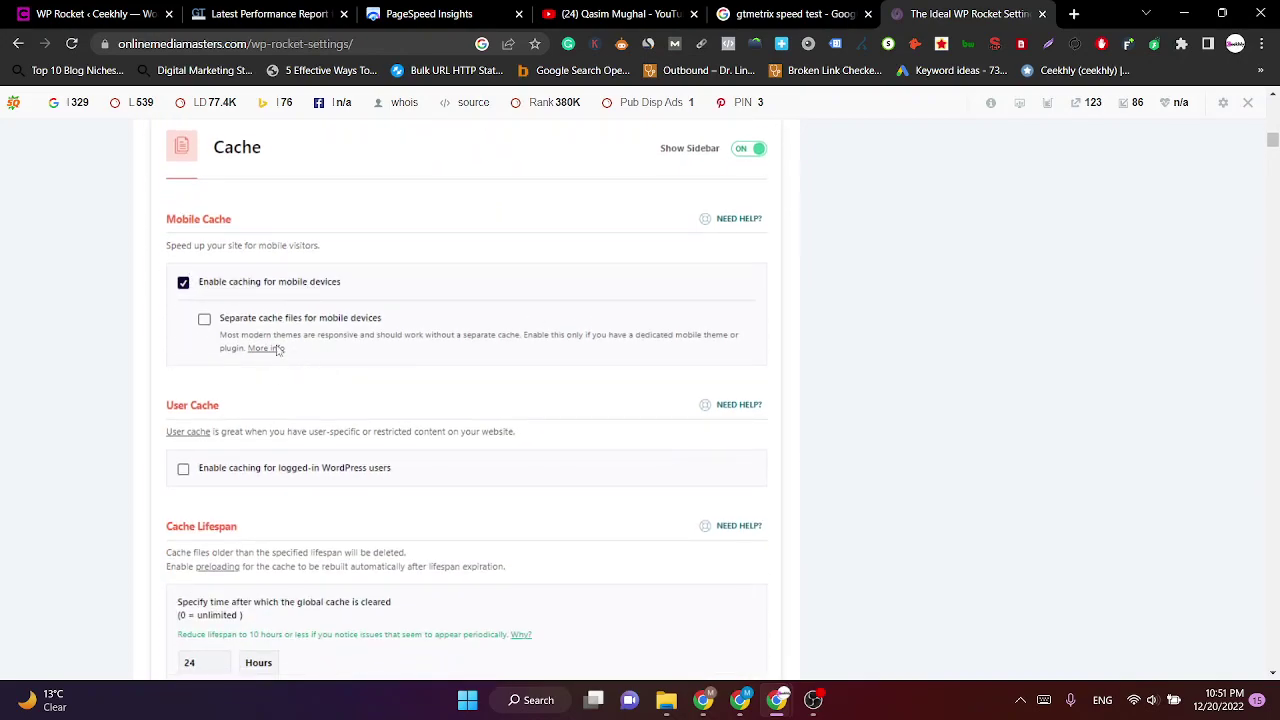
scroll(380, 340, up, 1)
scroll(320, 372, down, 2)
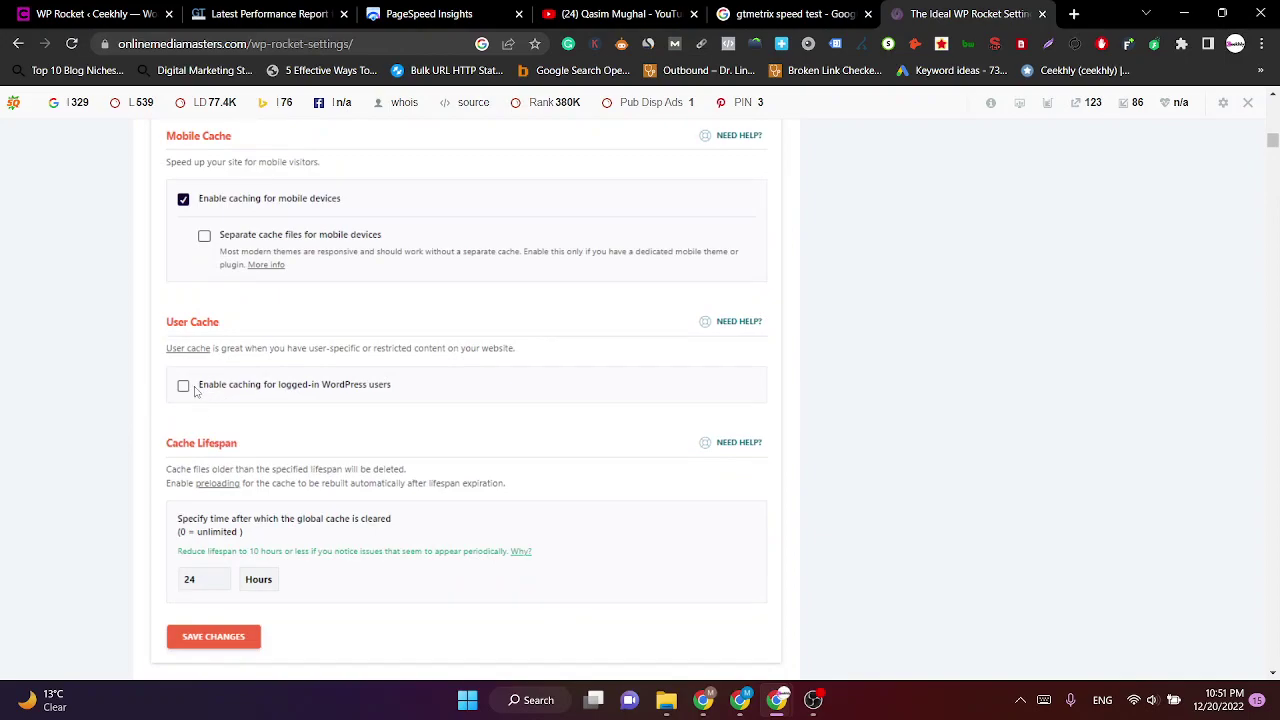
scroll(390, 395, up, 2)
scroll(390, 395, down, 3)
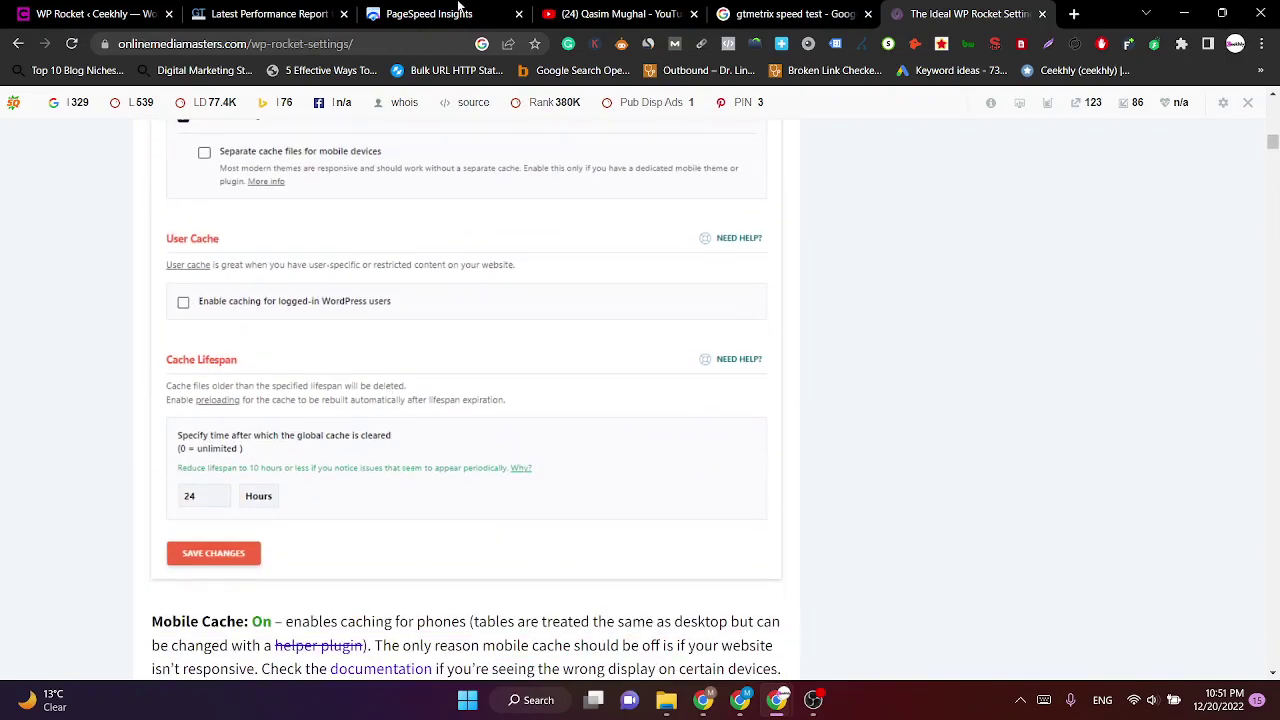
Go back to WP Rocket's Cache settings and review the mobile cache and user cache options against the article.
click(88, 8)
scroll(345, 320, down, 4)
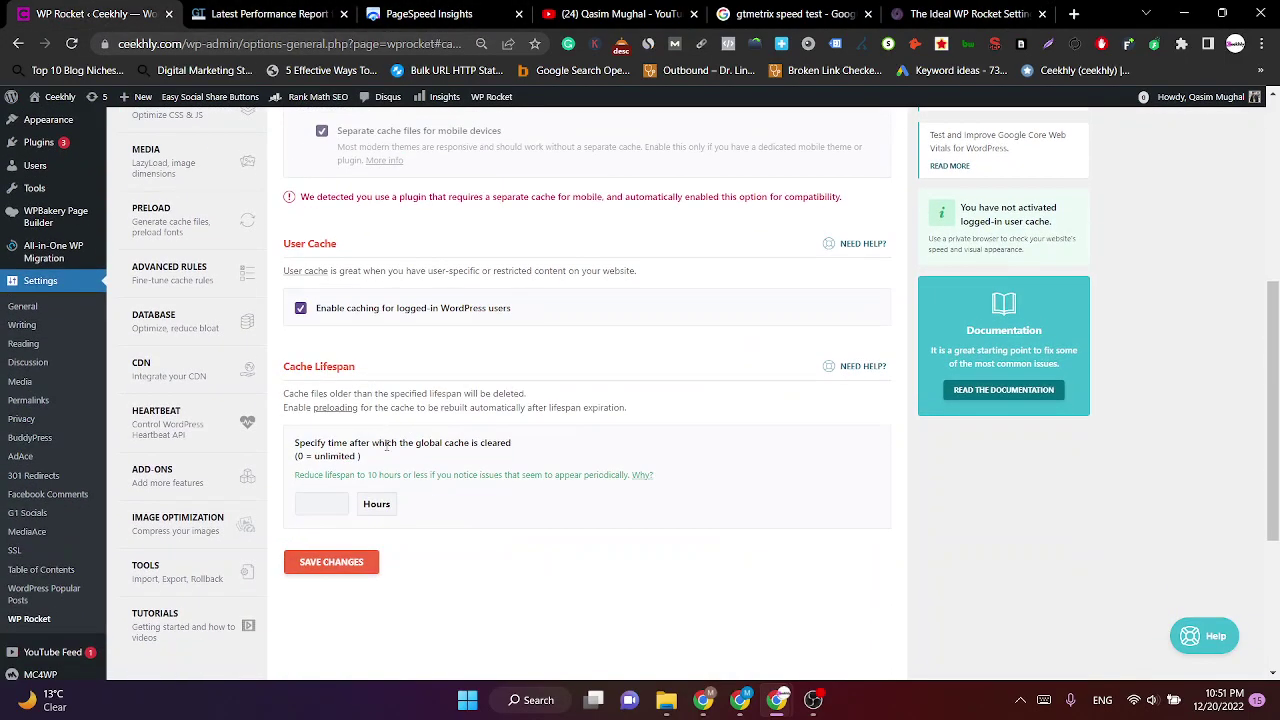
click(303, 310)
scroll(300, 360, up, 2)
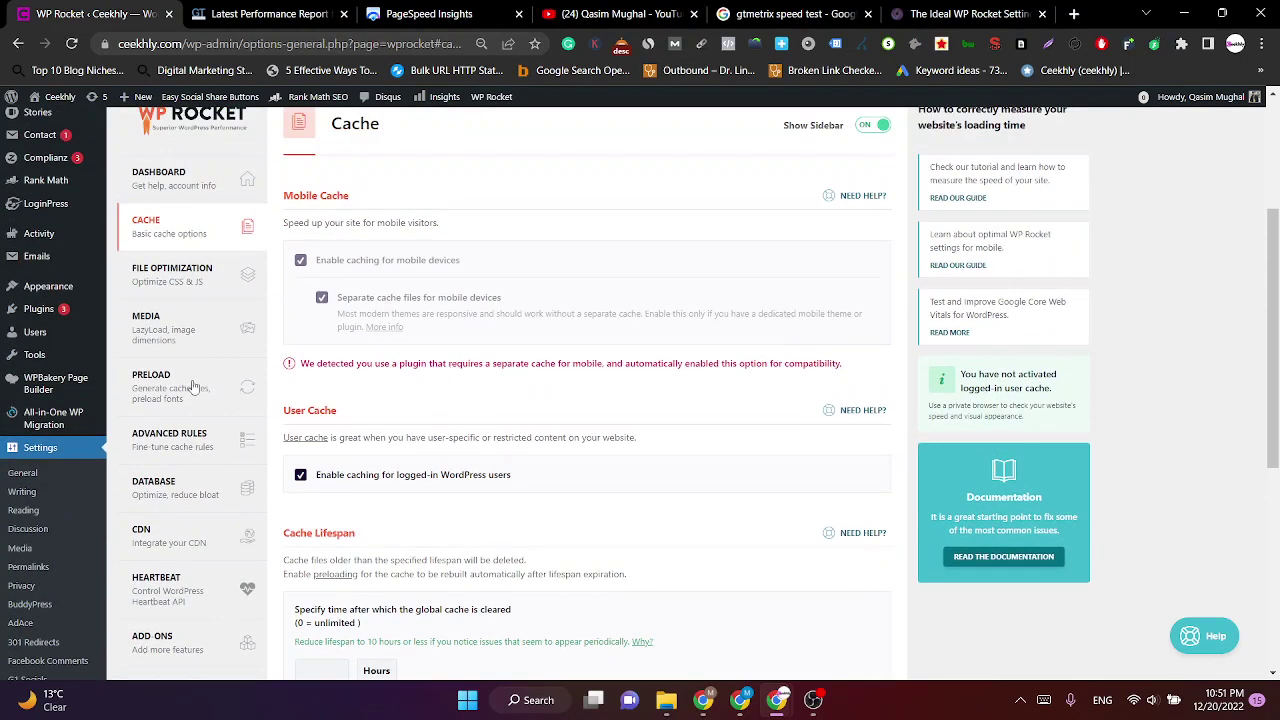
scroll(73, 310, up, 1)
scroll(390, 300, down, 2)
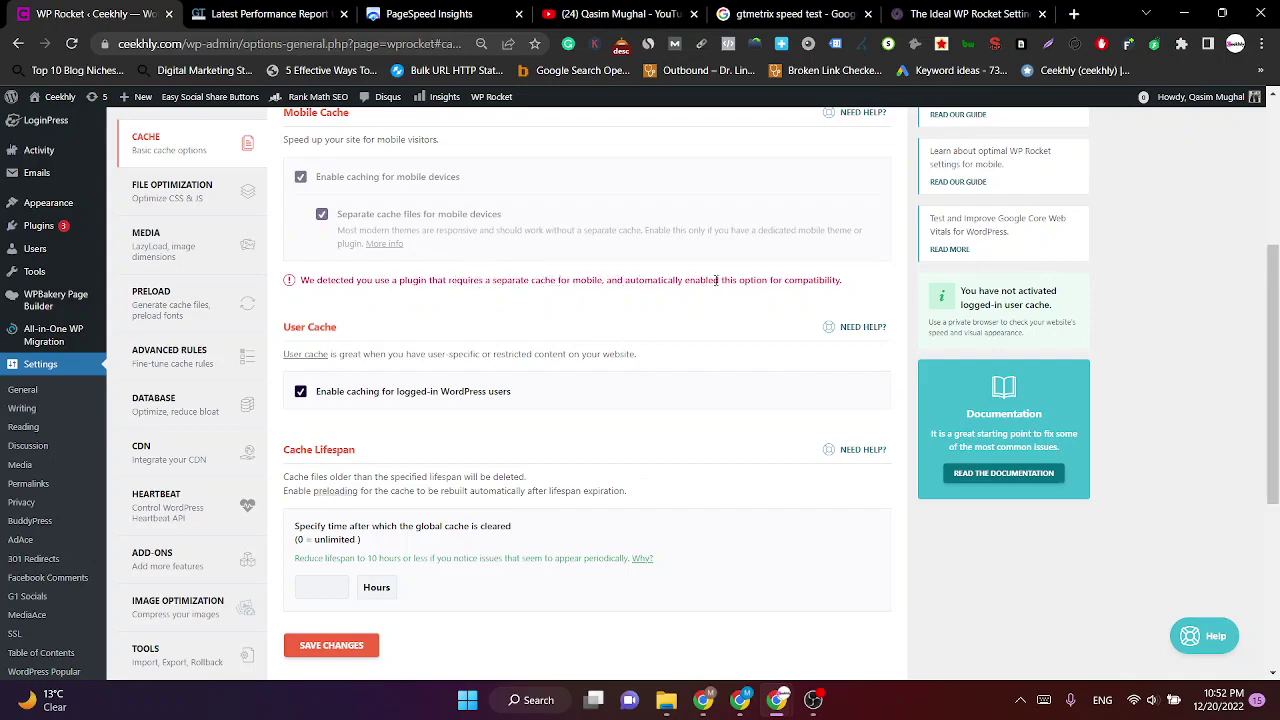
scroll(737, 318, up, 2)
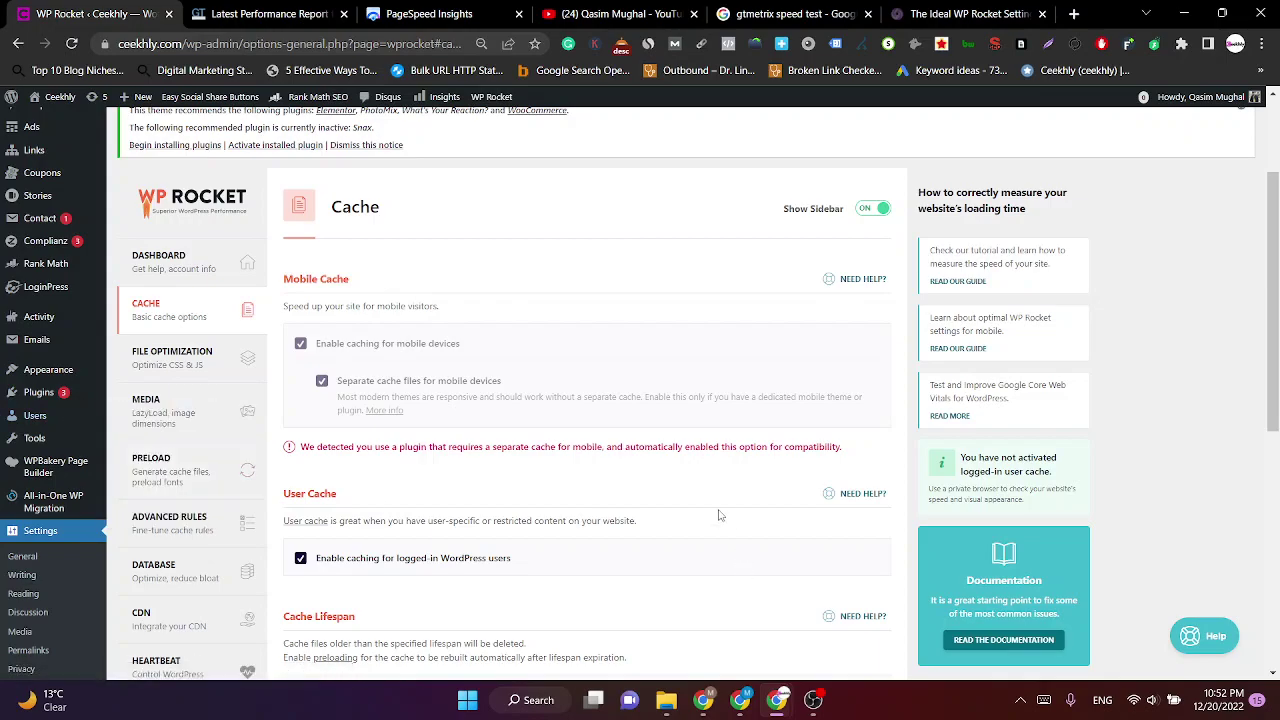
scroll(660, 484, down, 2)
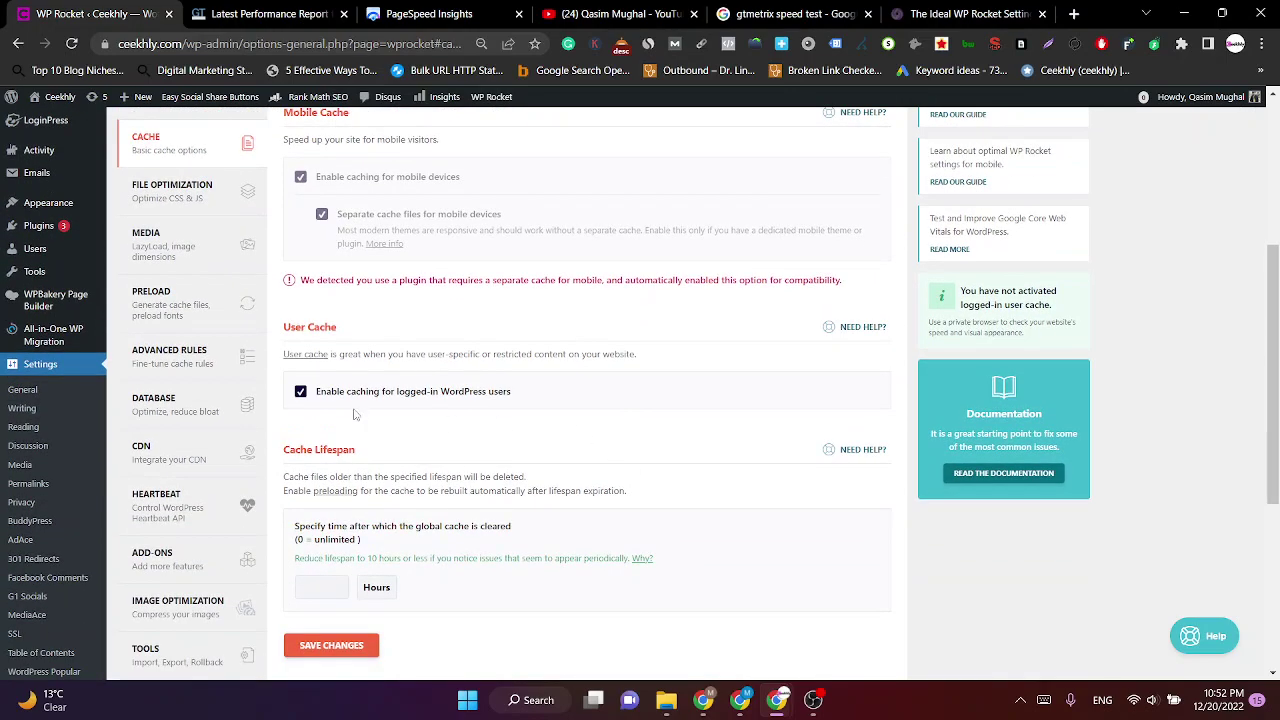
Disable caching for logged-in WordPress users, set the cache lifespan to 24 hours as in the article, and save the changes.
click(300, 391)
scroll(300, 391, down, 2)
key(ctrl+9)
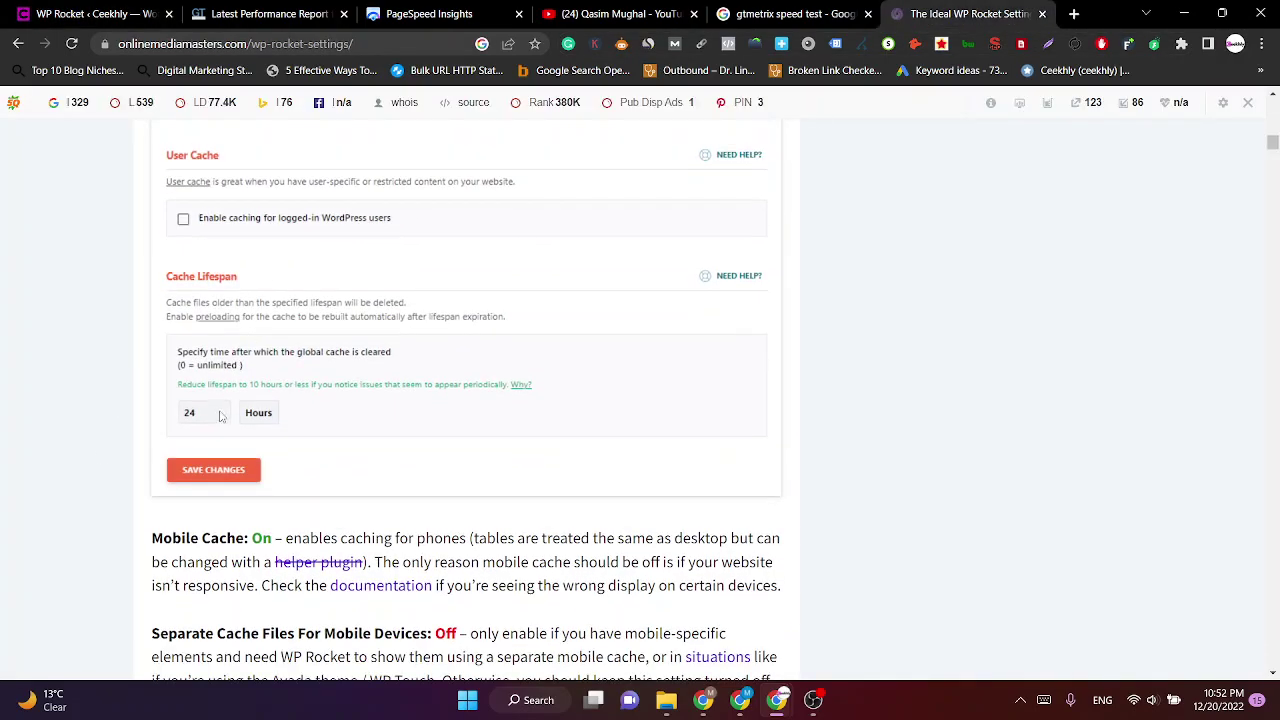
key(ctrl+1)
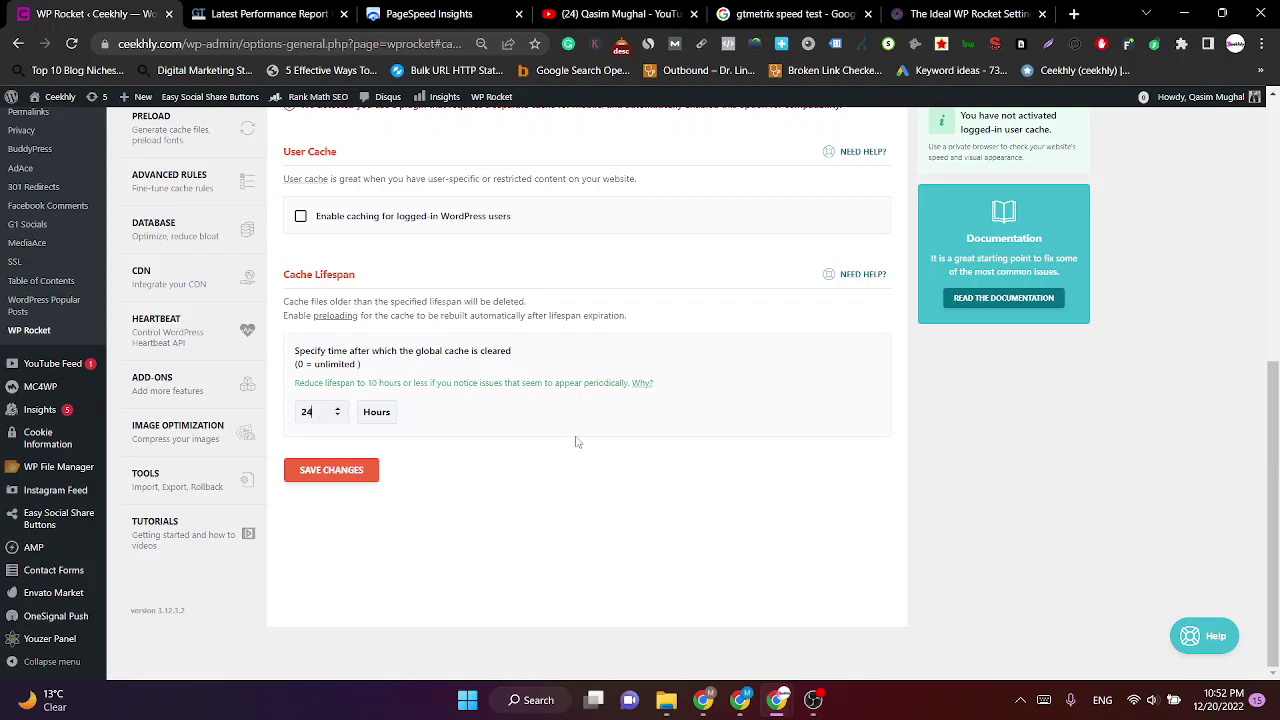
click(331, 470)
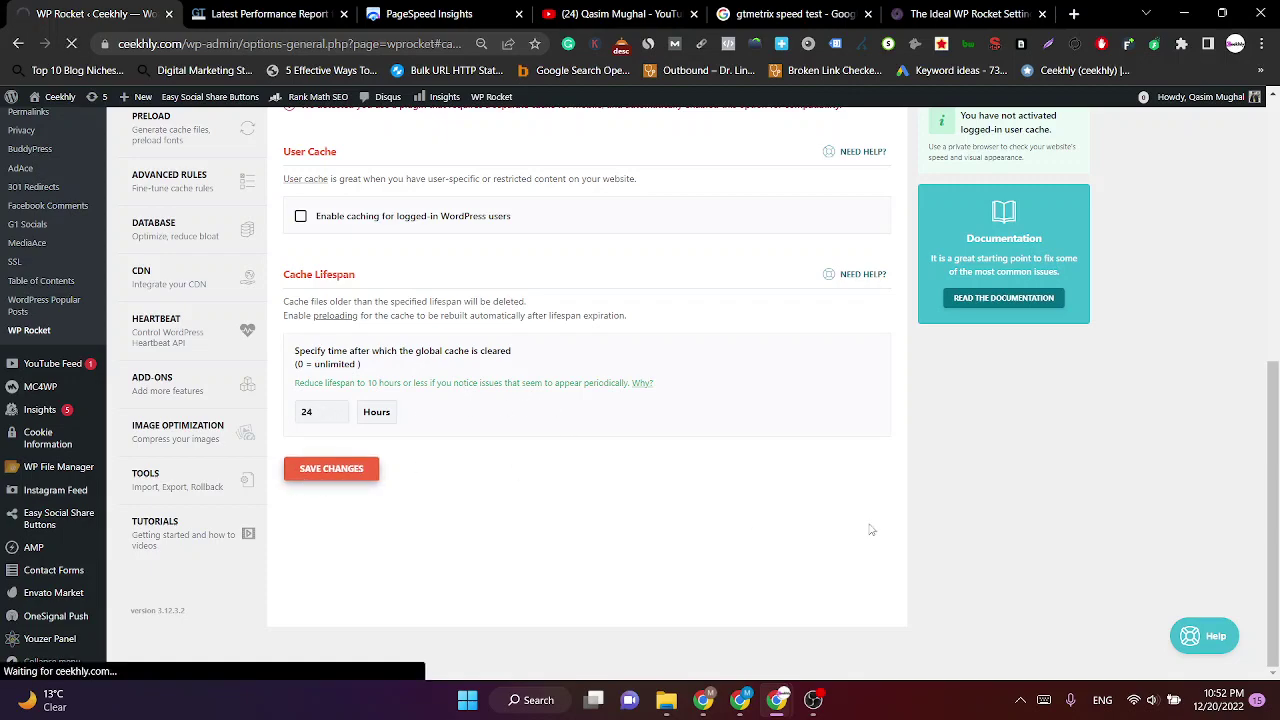
Look up the article's recommended File Optimization settings for CSS files.
key(ctrl+6)
scroll(390, 368, down, 4)
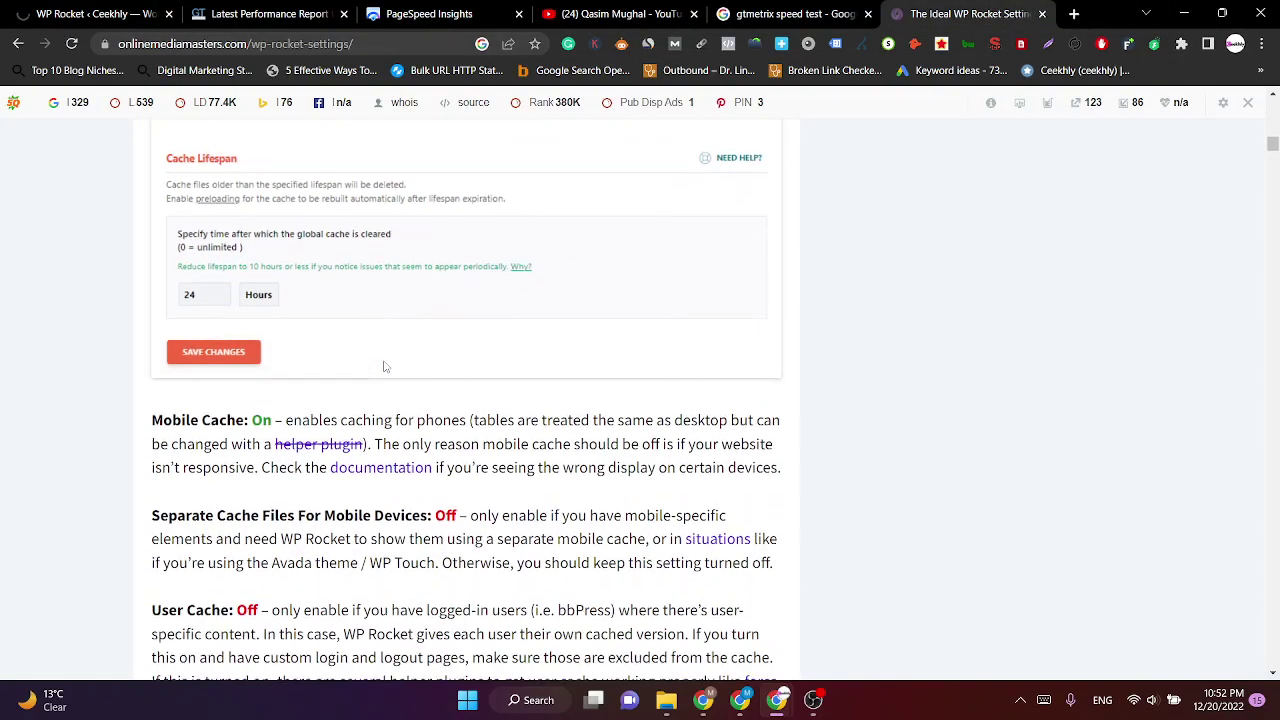
scroll(390, 370, down, 7)
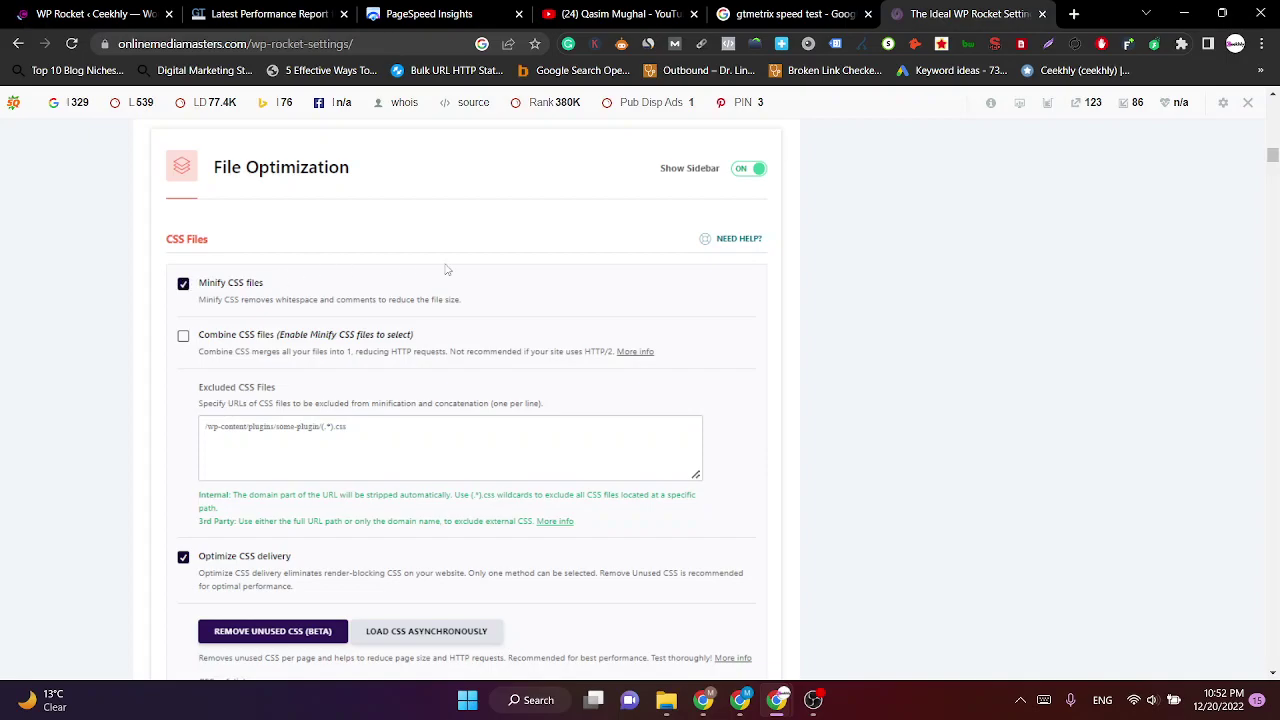
Open WP Rocket's File Optimization settings and activate Minify CSS files.
click(100, 14)
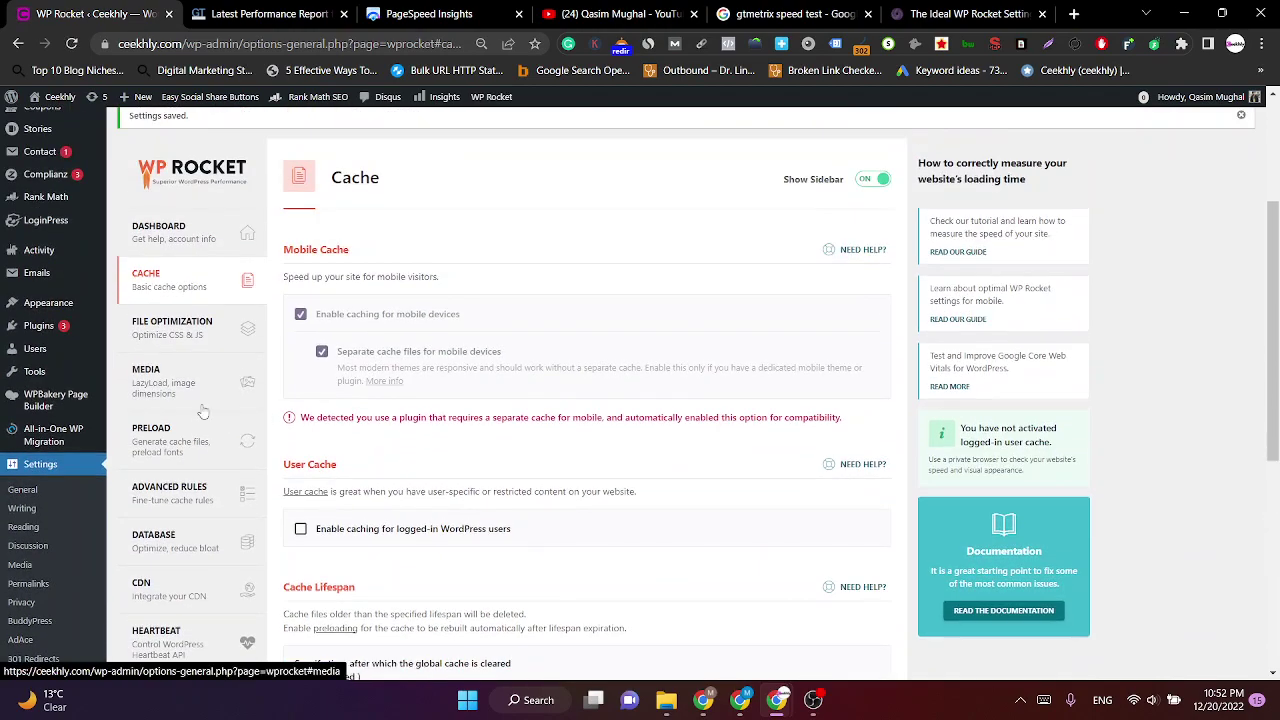
click(210, 343)
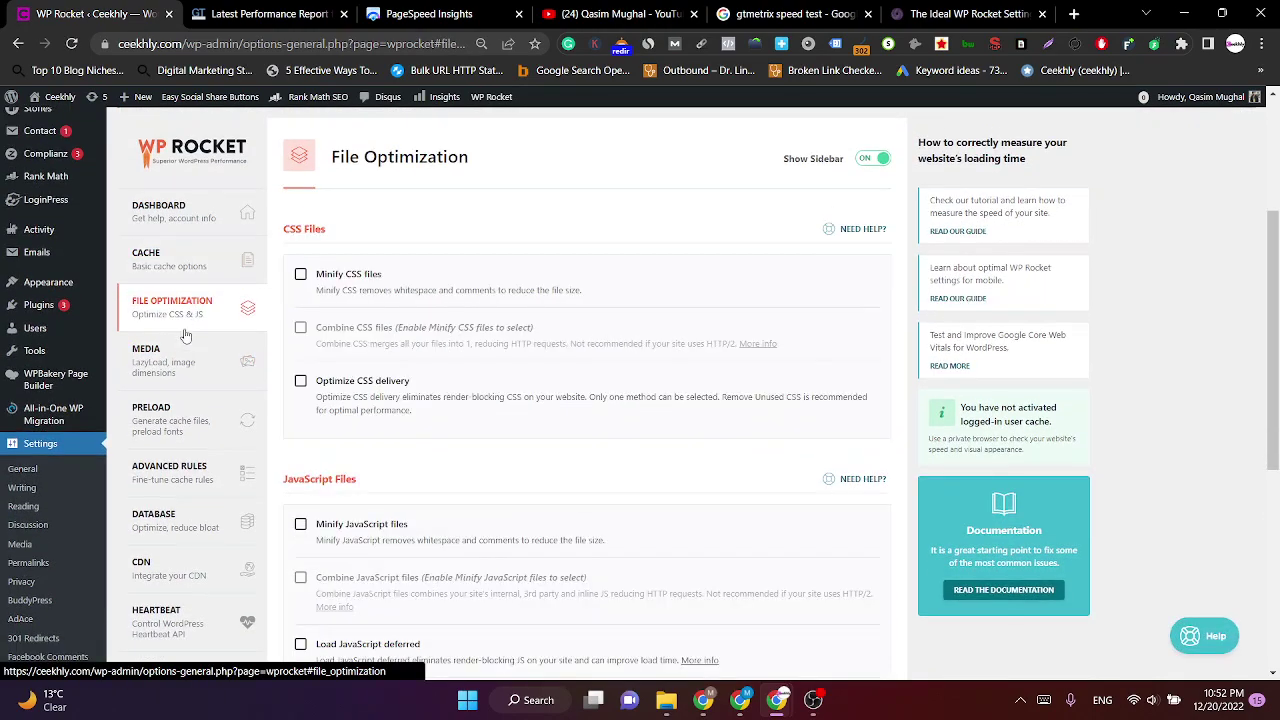
click(300, 275)
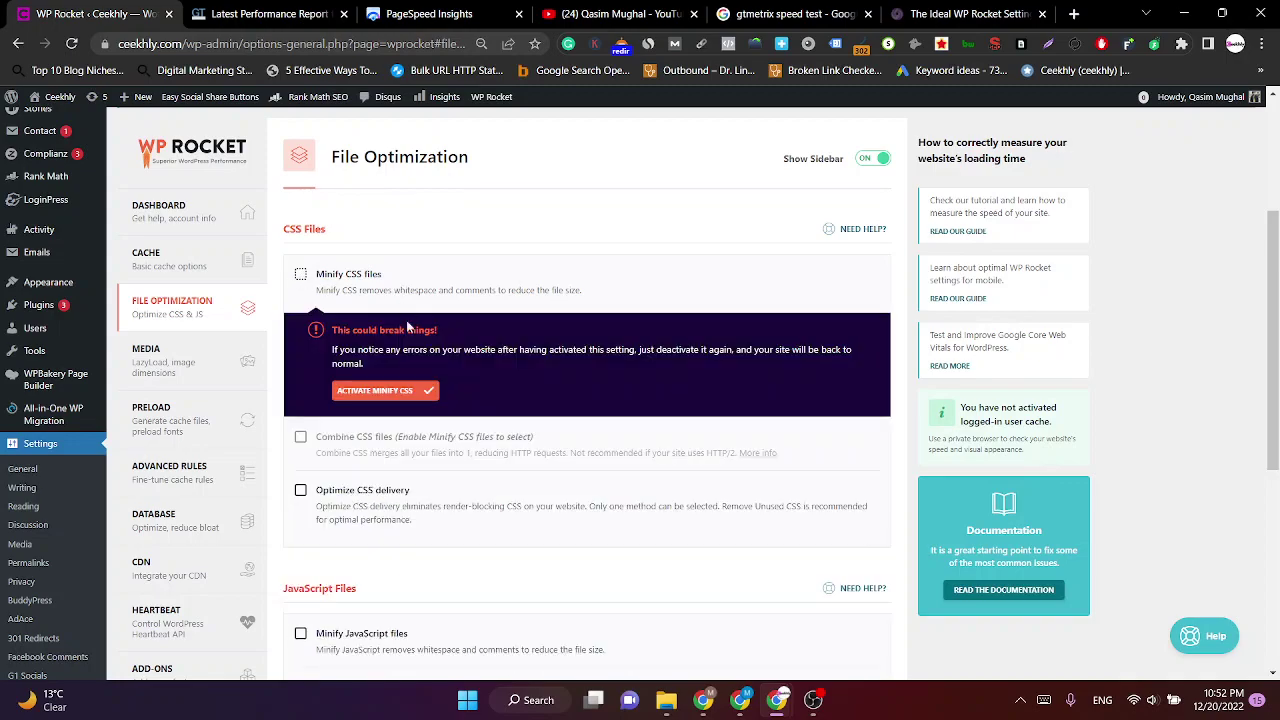
click(370, 390)
click(434, 385)
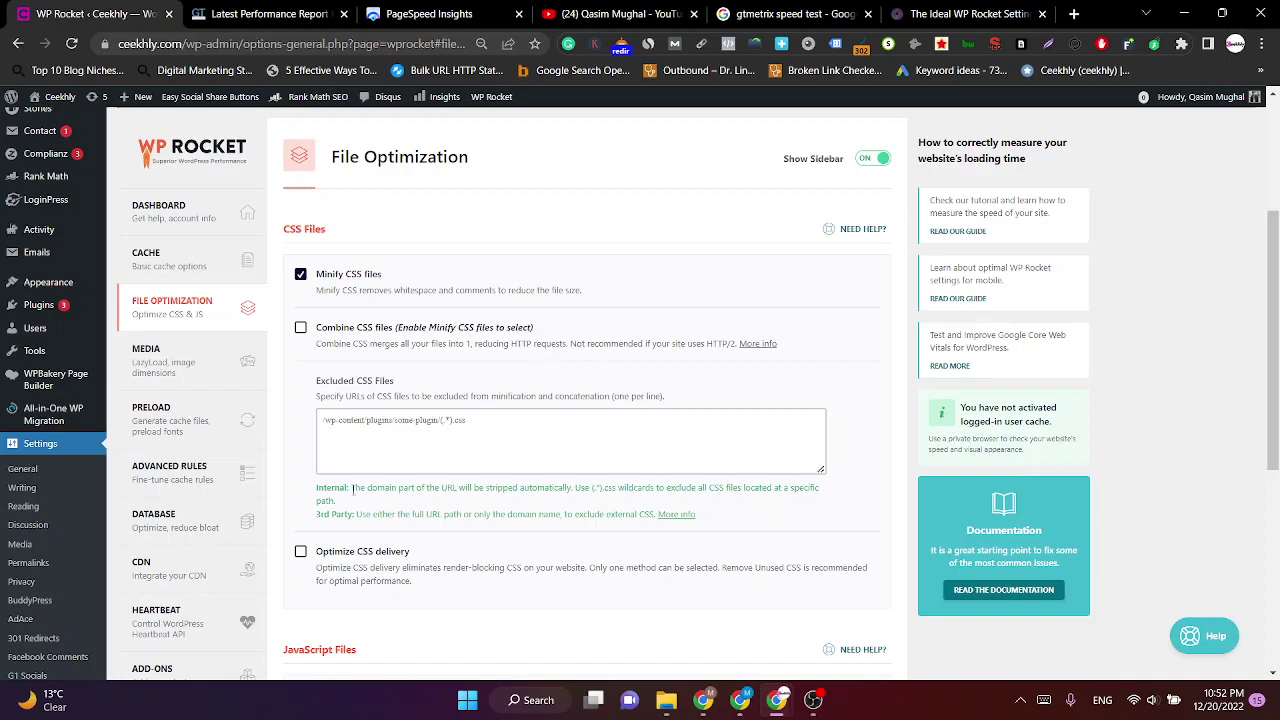
Check the article's CSS recommendations and activate Optimize CSS delivery in WP Rocket with the Remove Unused CSS method.
click(965, 14)
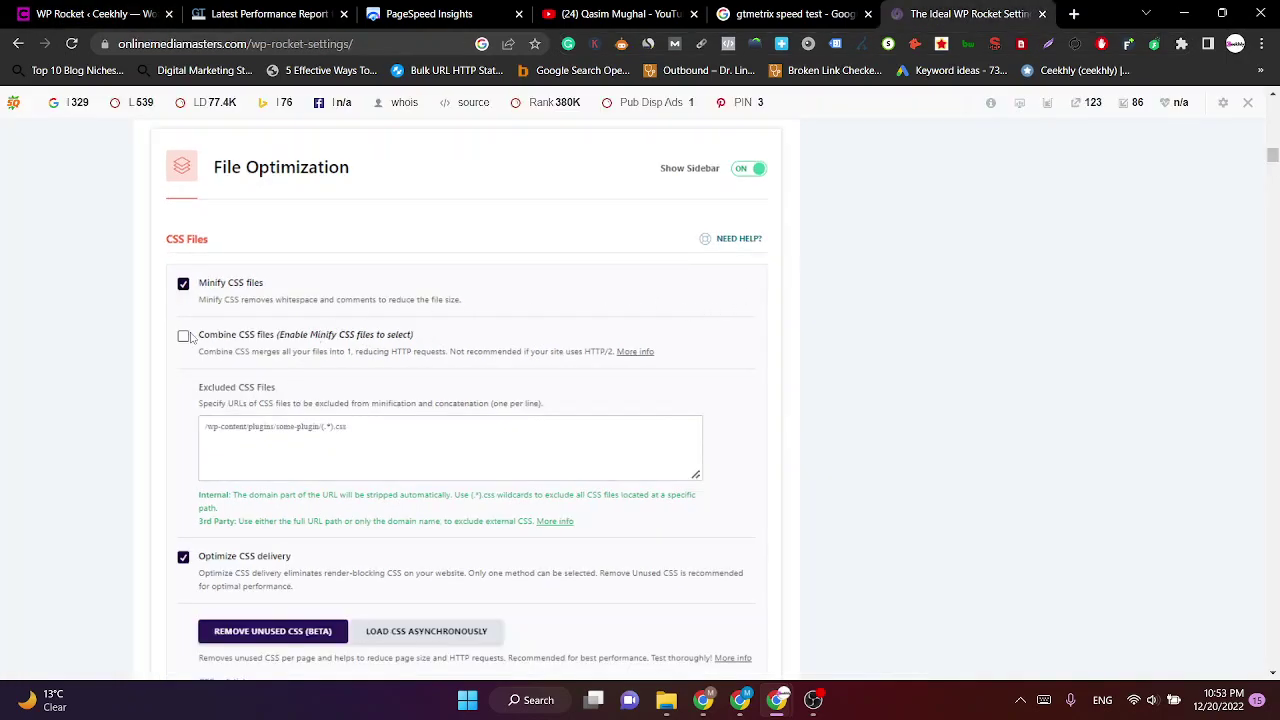
key(ctrl+1)
scroll(349, 377, down, 3)
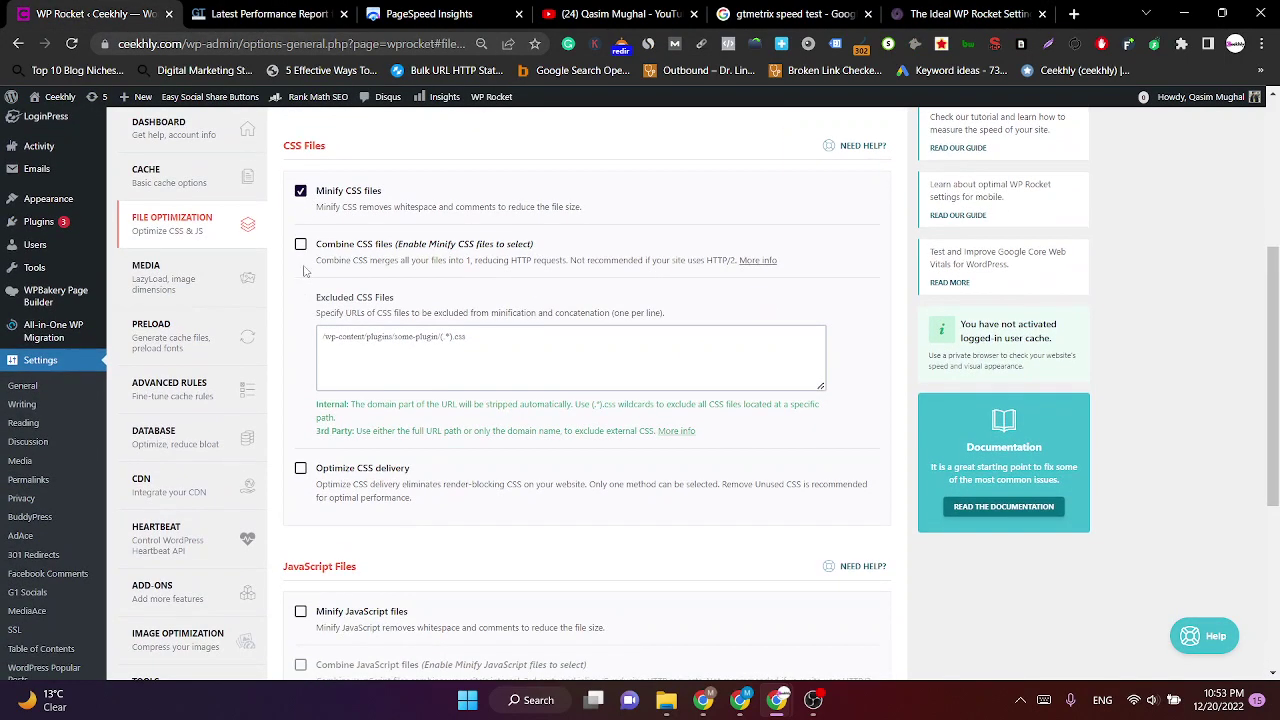
click(300, 385)
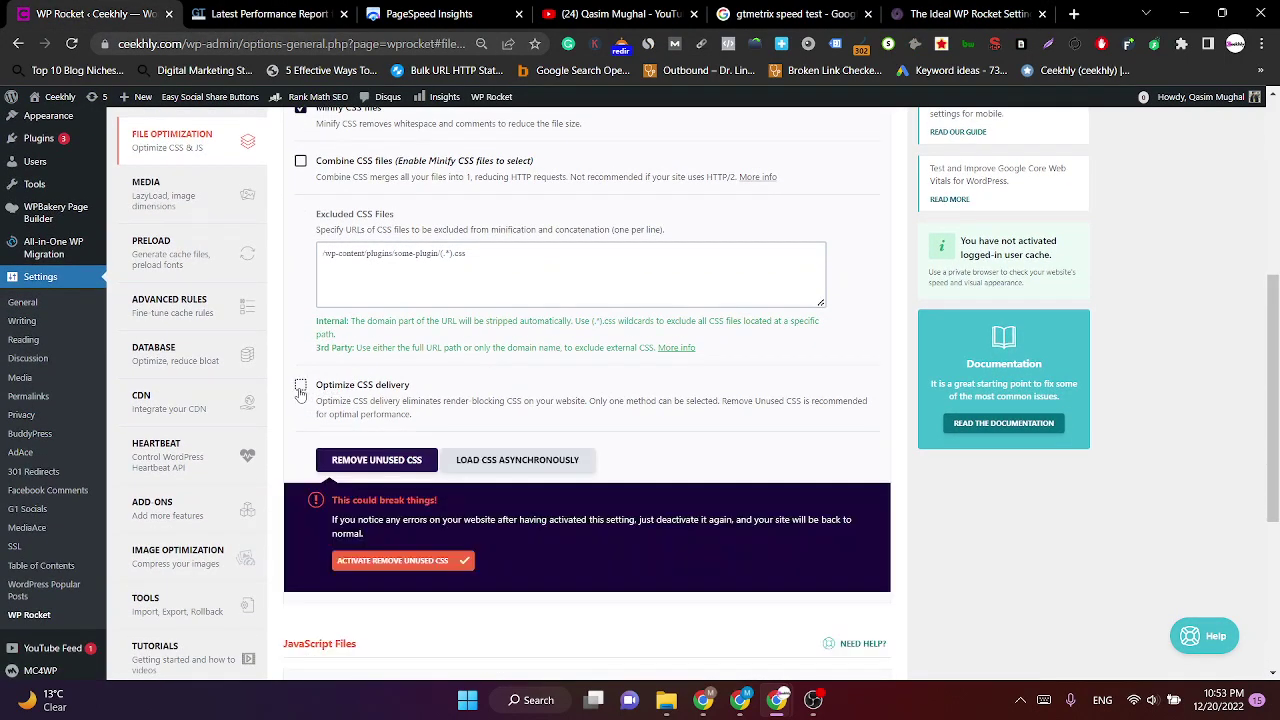
click(1010, 10)
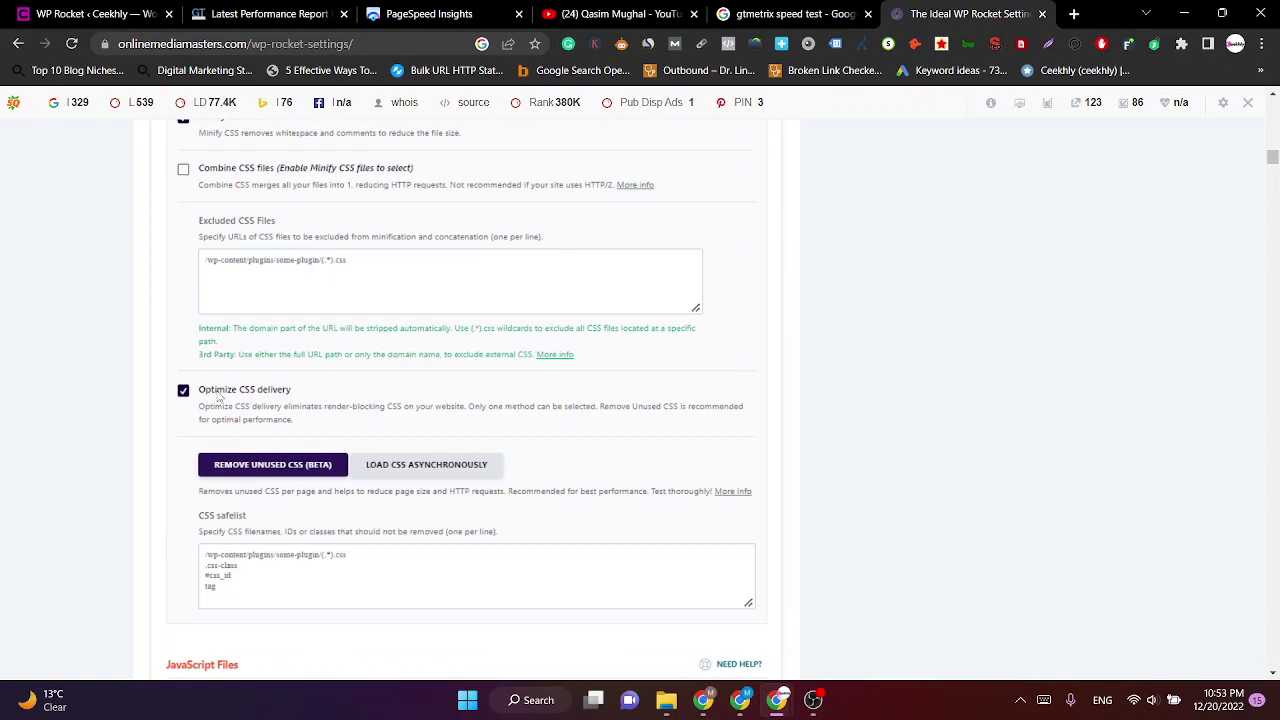
click(95, 14)
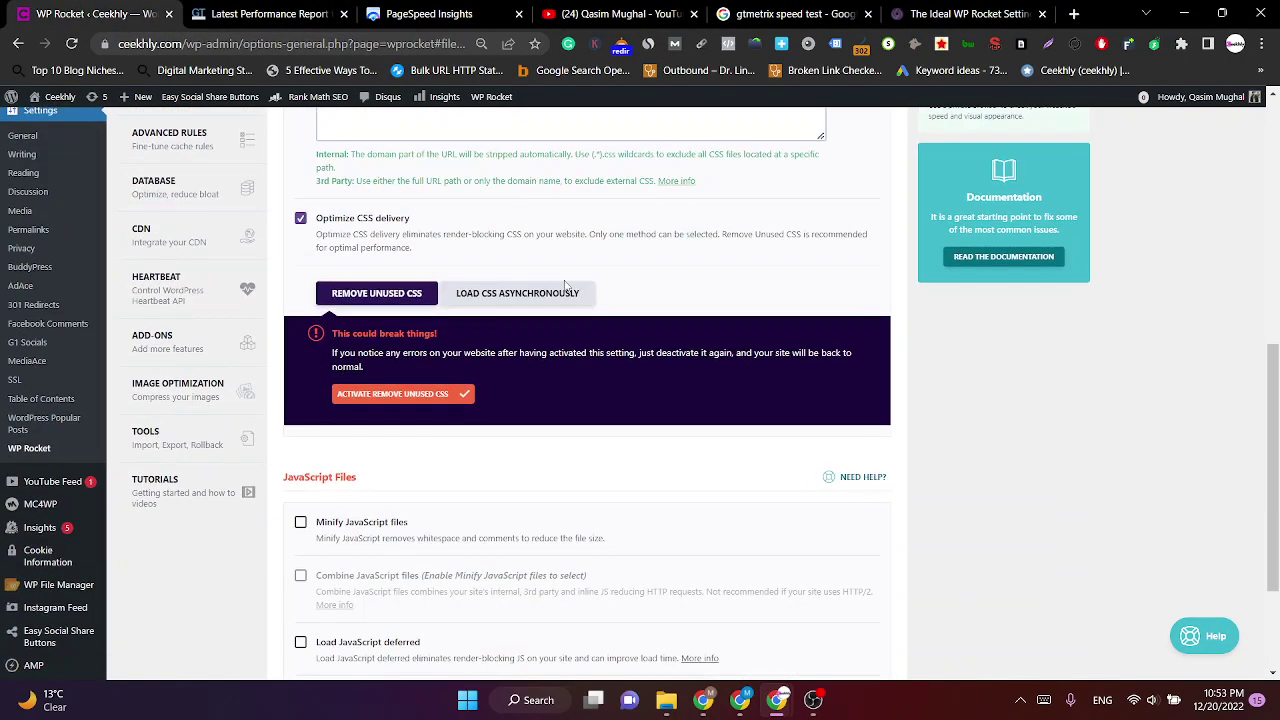
click(392, 393)
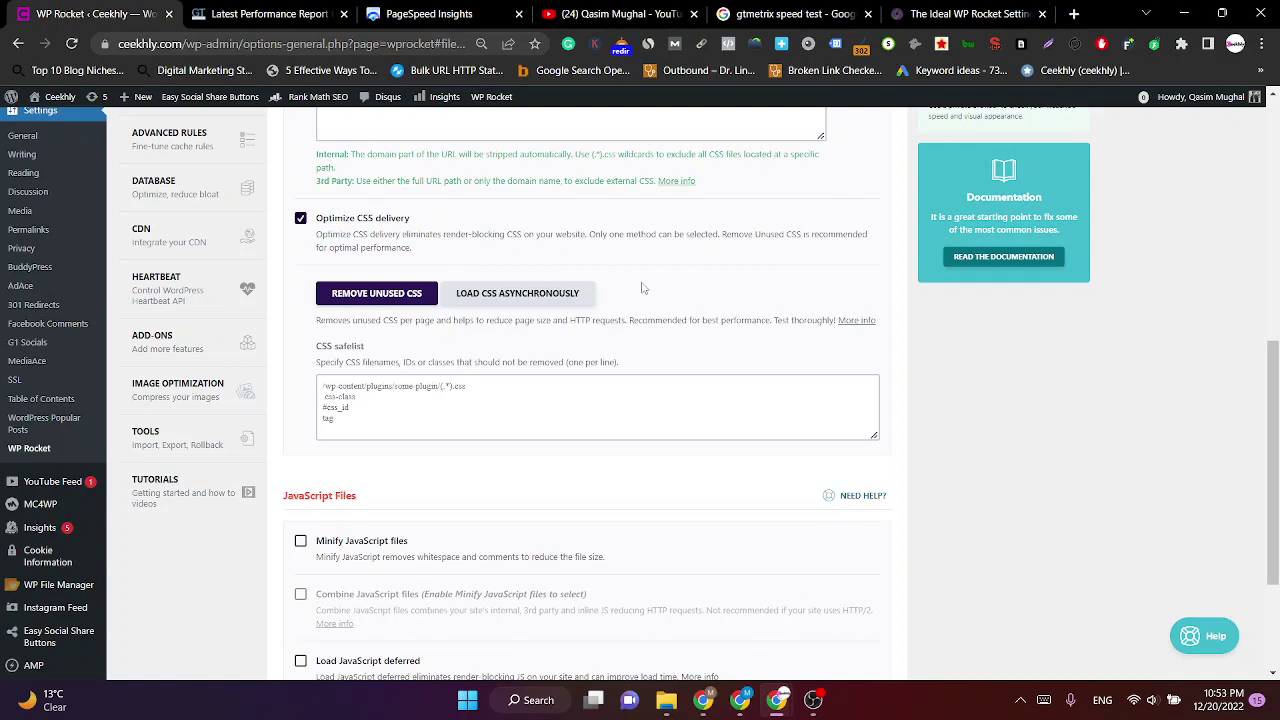
Compare the CSS safelist field in WP Rocket with the one shown in the article.
scroll(643, 288, down, 2)
click(965, 14)
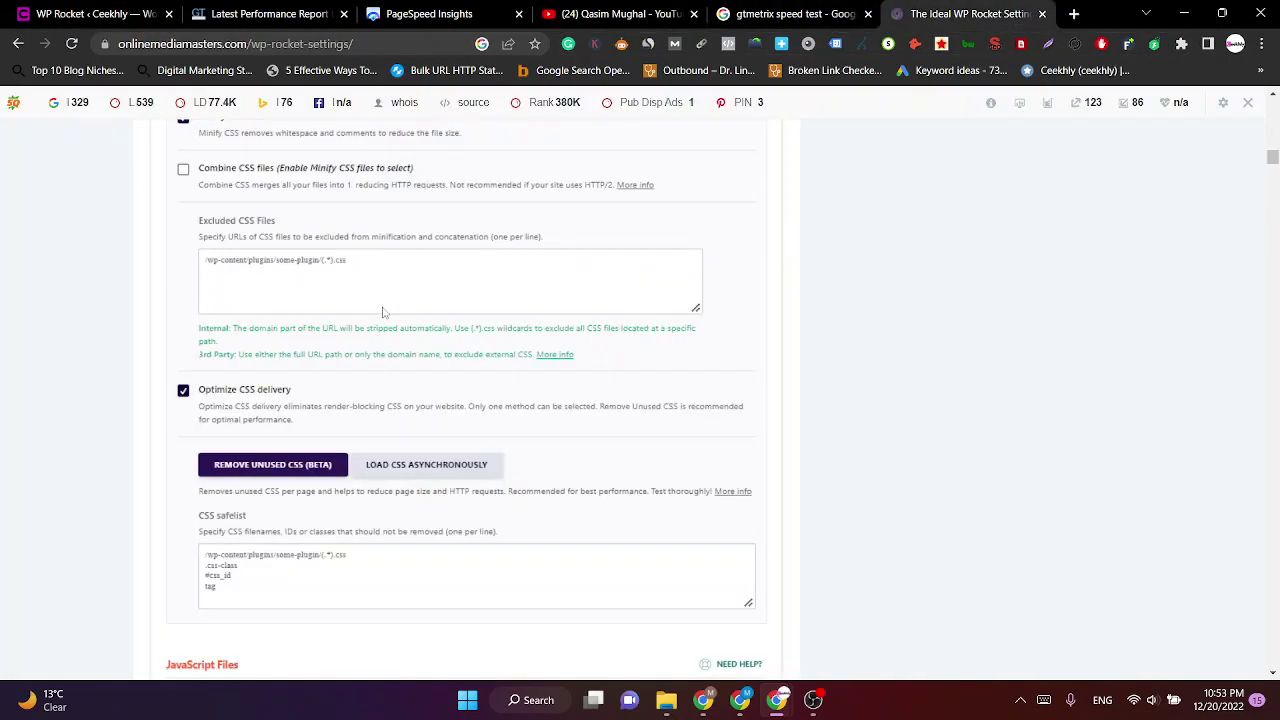
scroll(383, 312, down, 3)
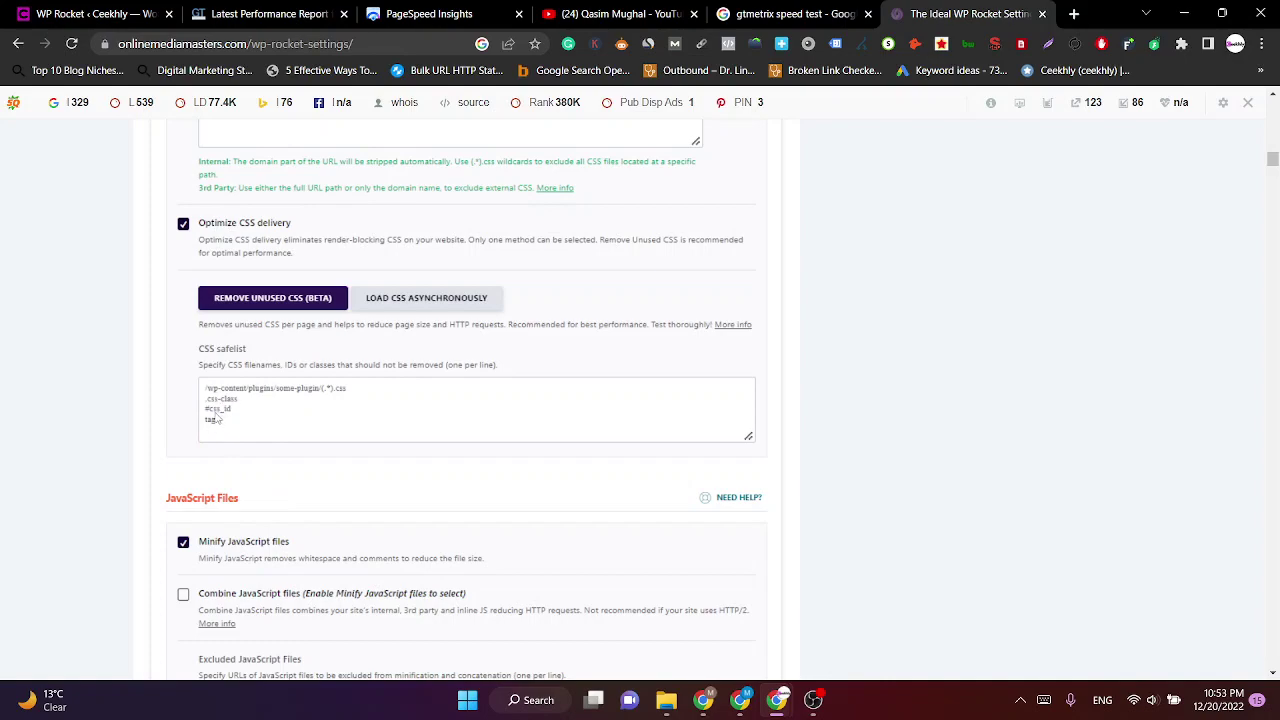
key(ctrl+1)
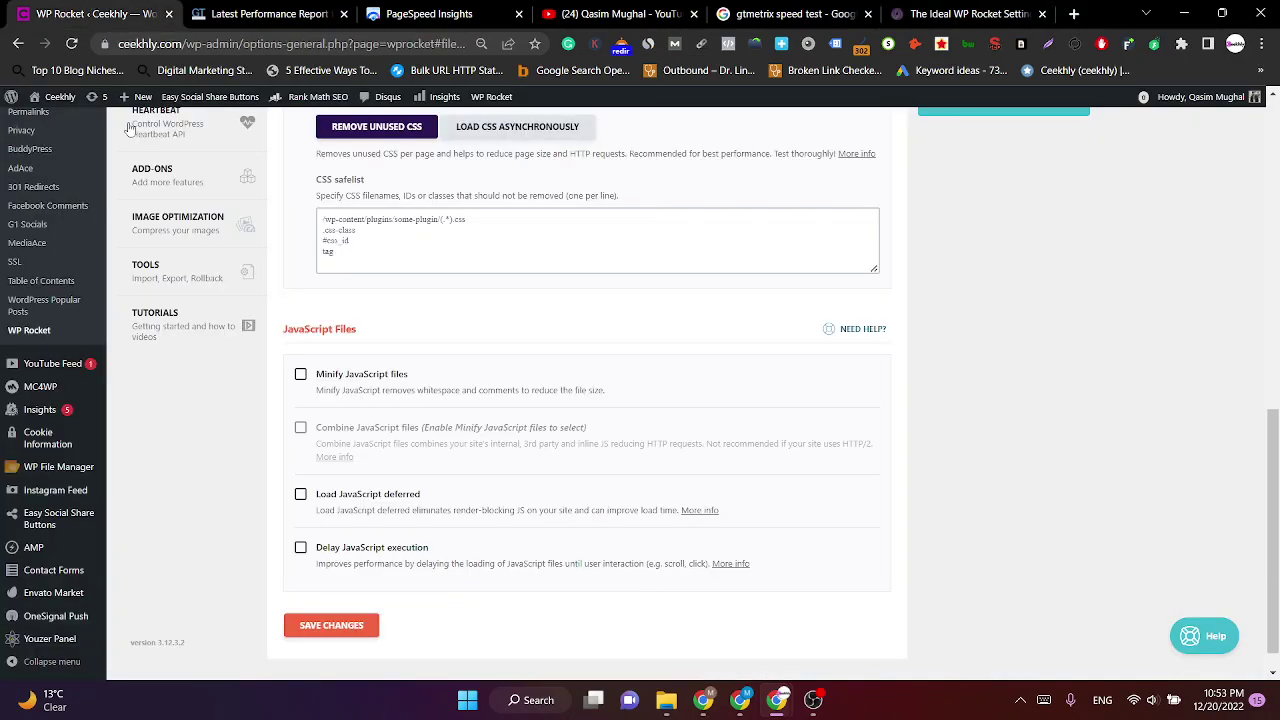
click(342, 256)
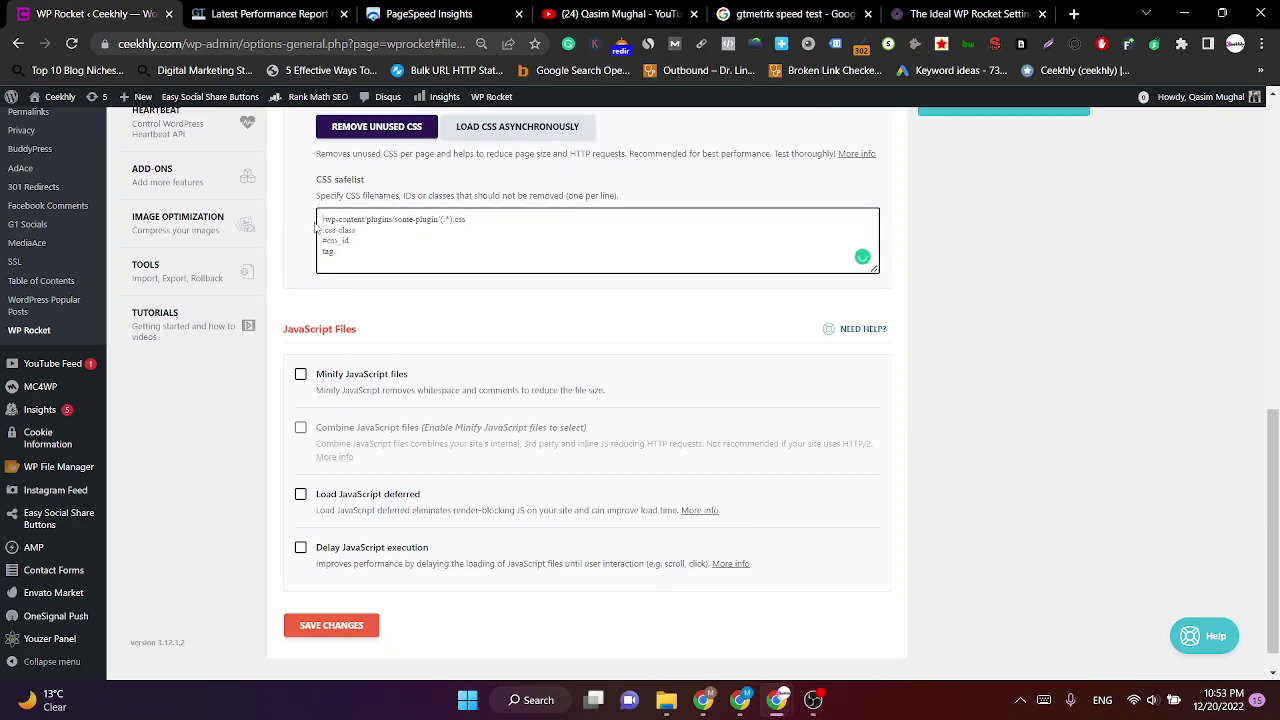
scroll(468, 252, up, 1)
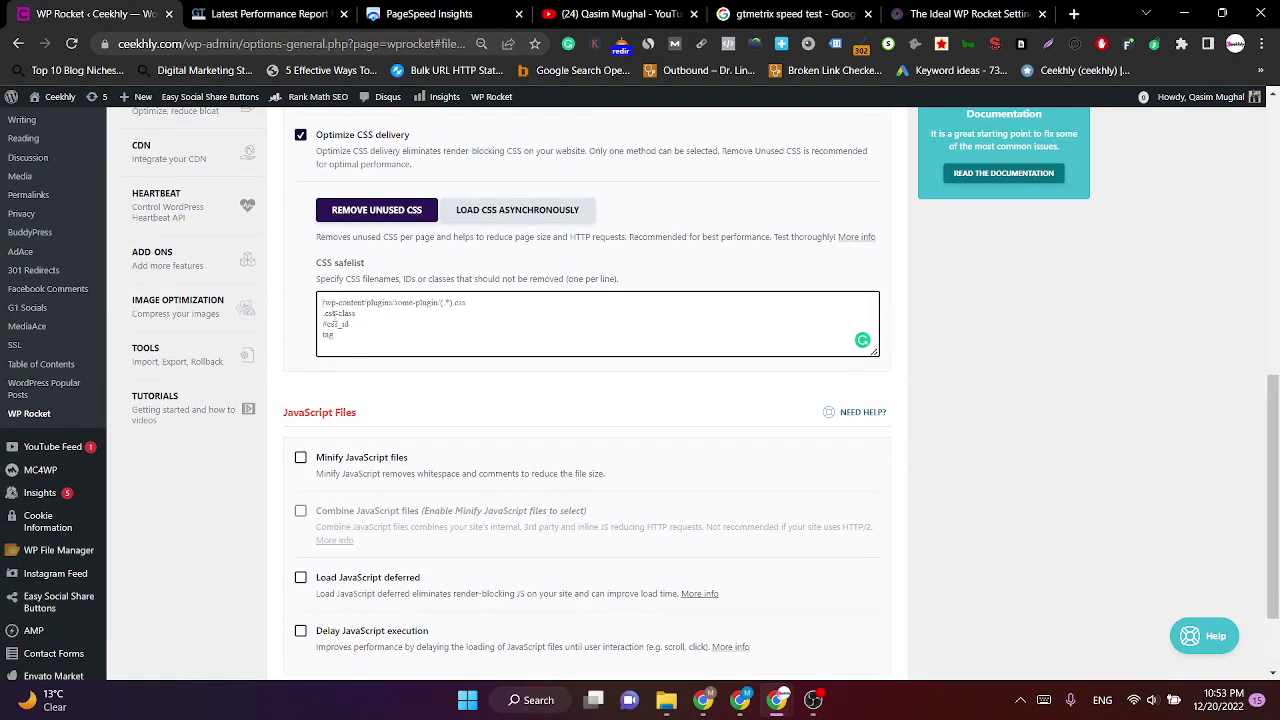
scroll(336, 316, up, 1)
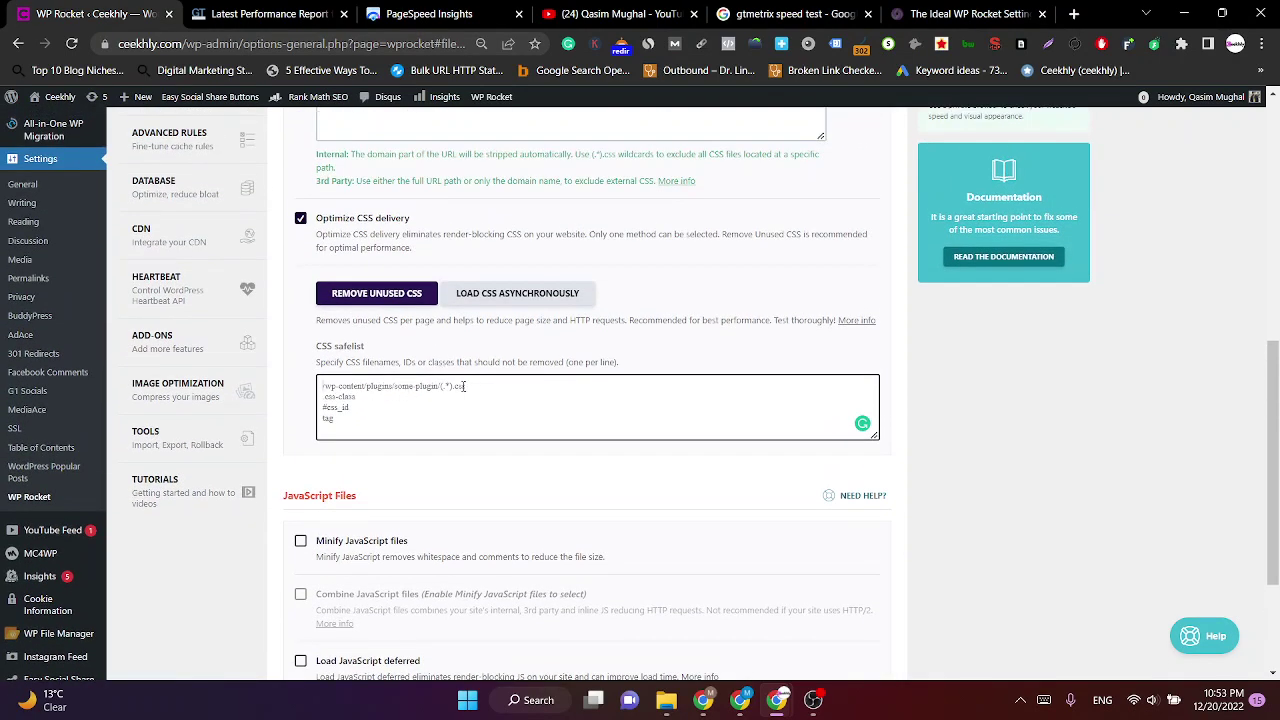
scroll(405, 378, down, 2)
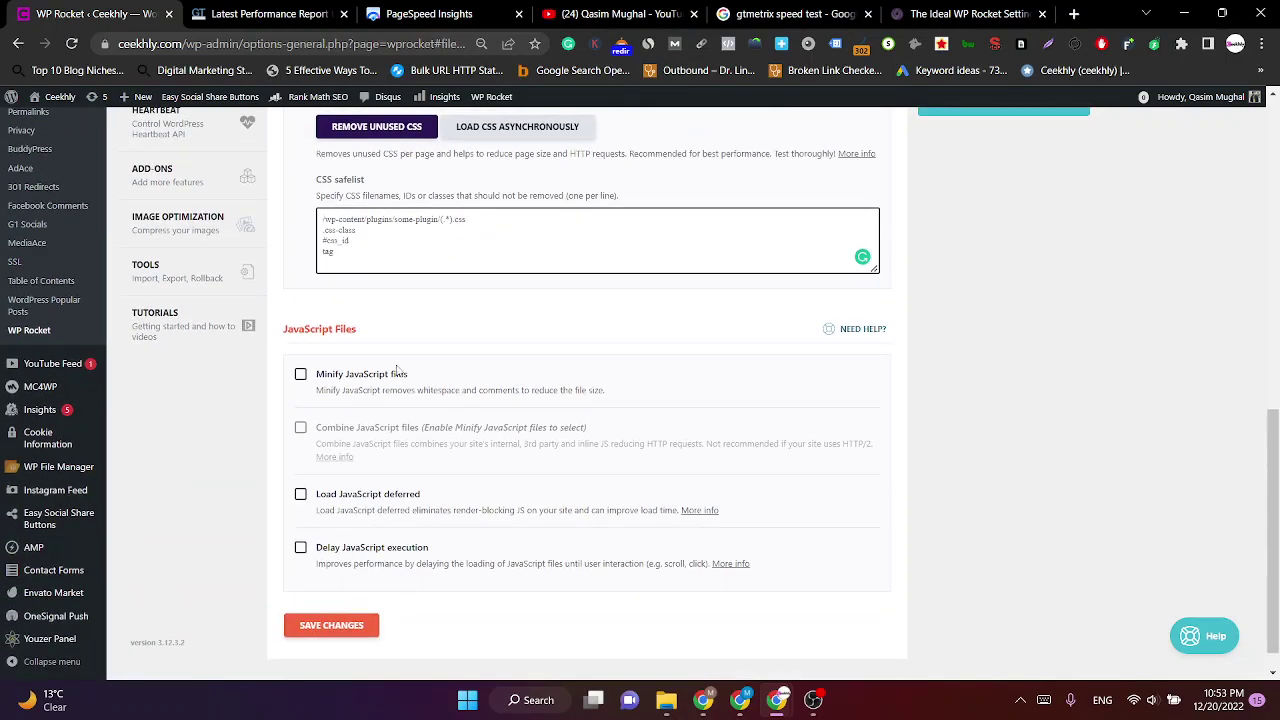
Check the article's JavaScript Files section and activate Minify JavaScript files in WP Rocket.
click(965, 14)
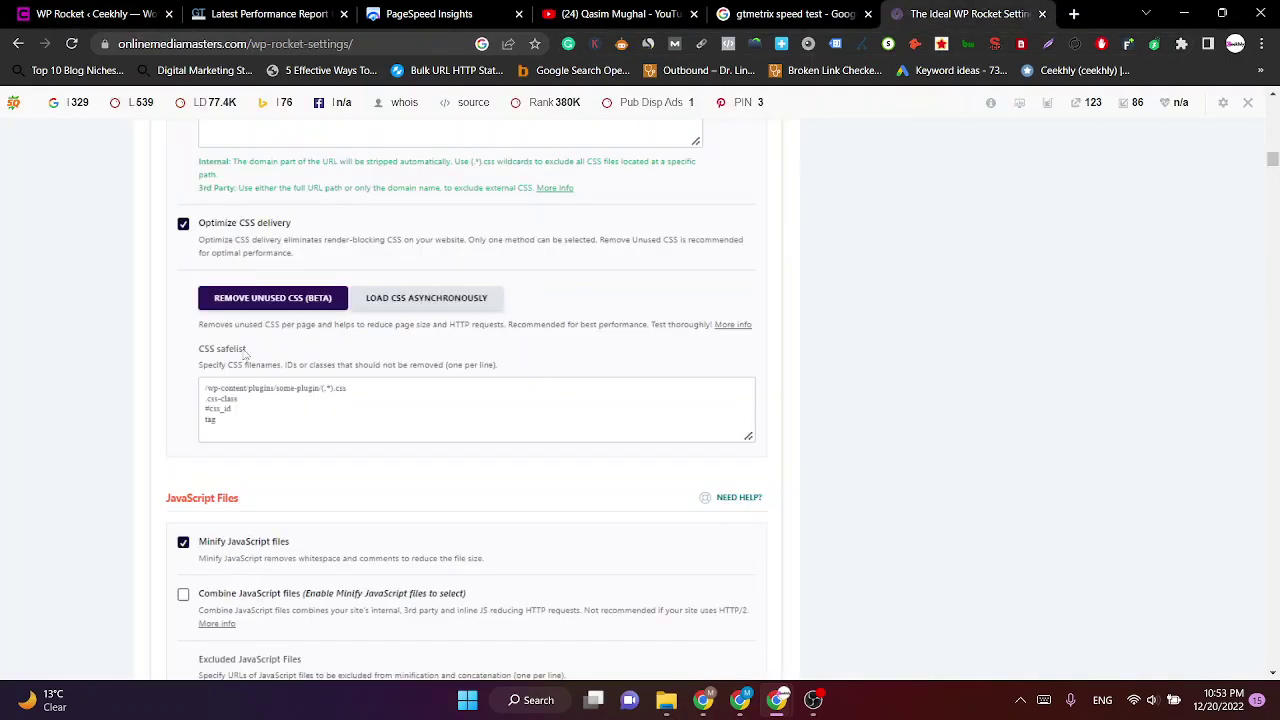
scroll(202, 385, down, 2)
key(ctrl+1)
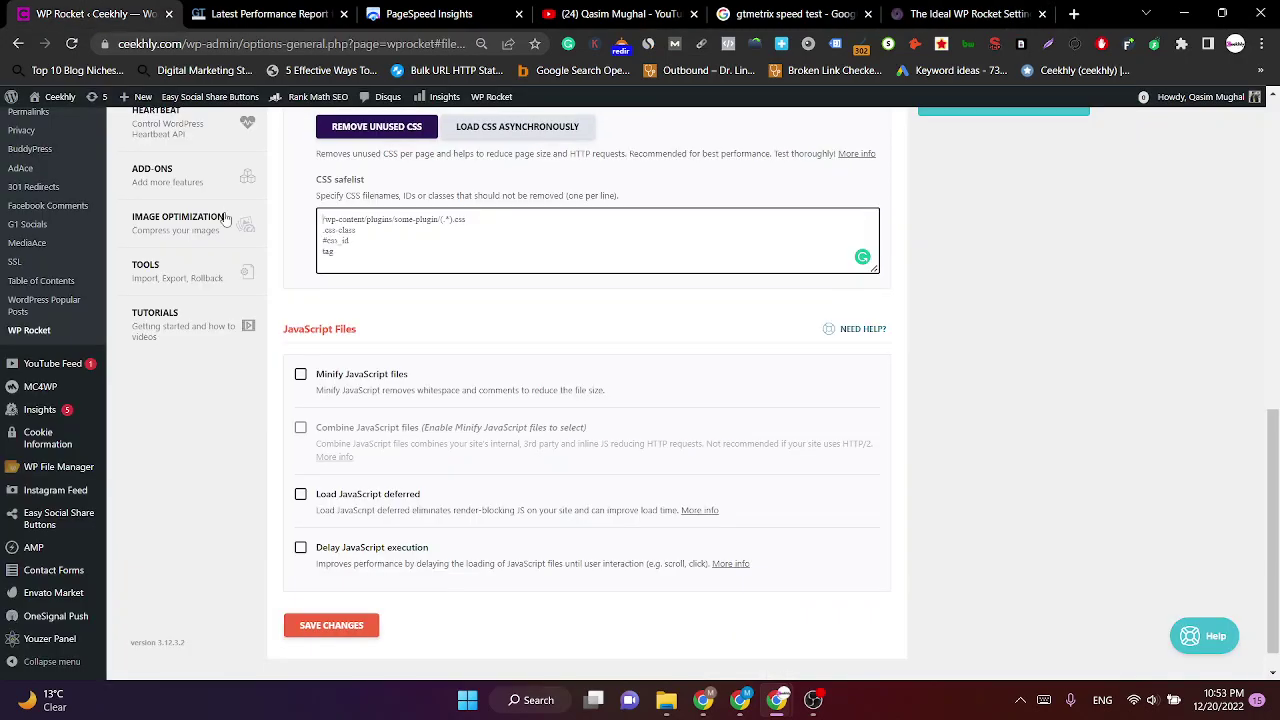
scroll(300, 360, down, 1)
click(301, 343)
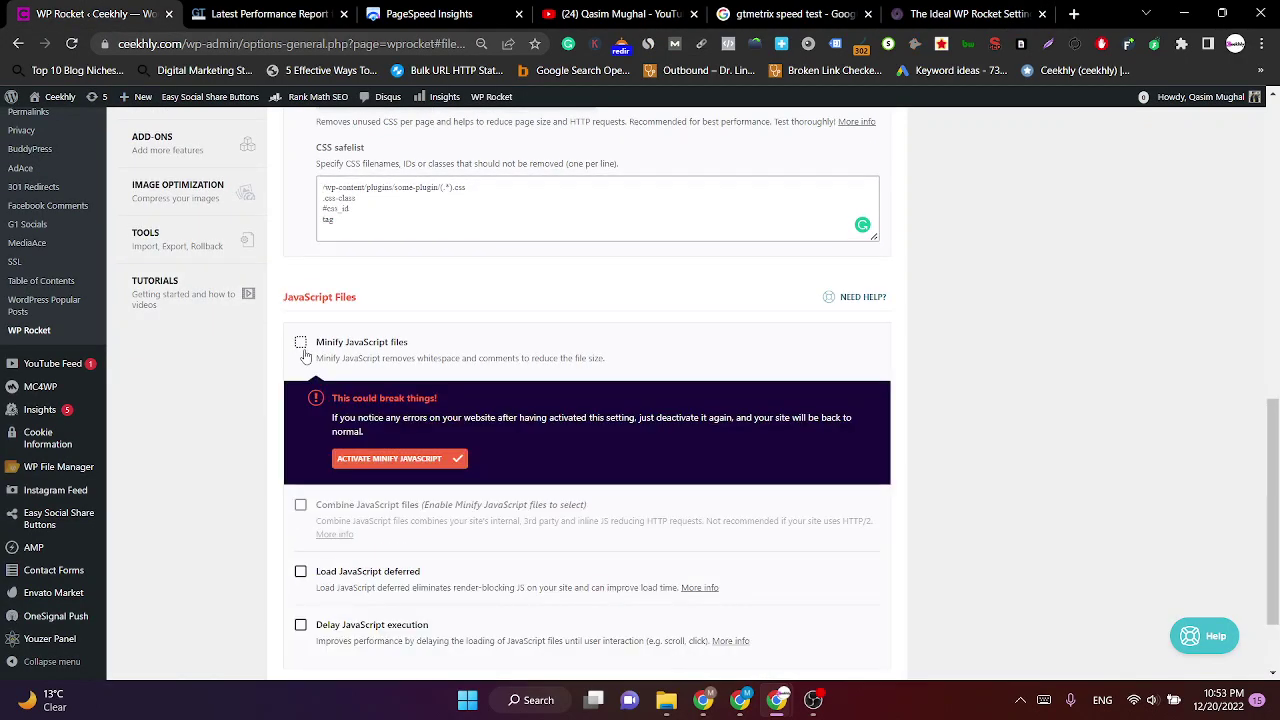
click(395, 456)
Compare the Combine JavaScript files and Excluded JavaScript Files settings in WP Rocket with the article.
click(918, 10)
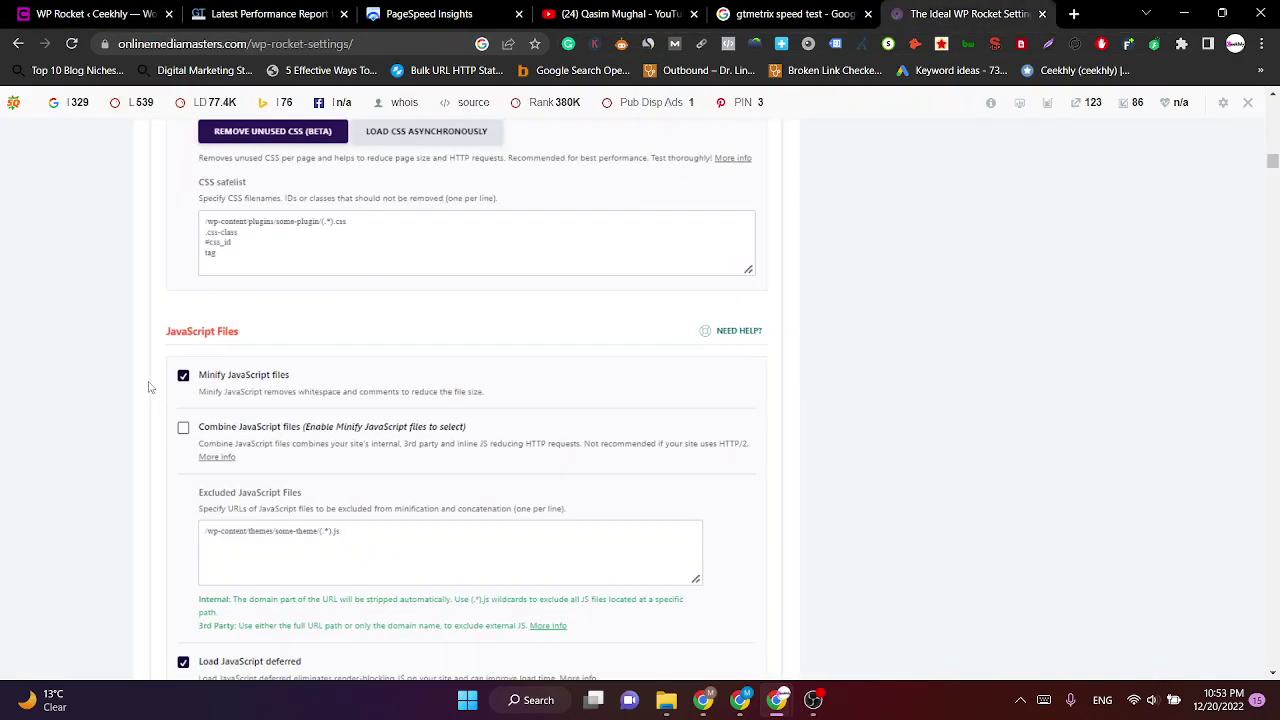
click(95, 14)
scroll(406, 420, down, 1)
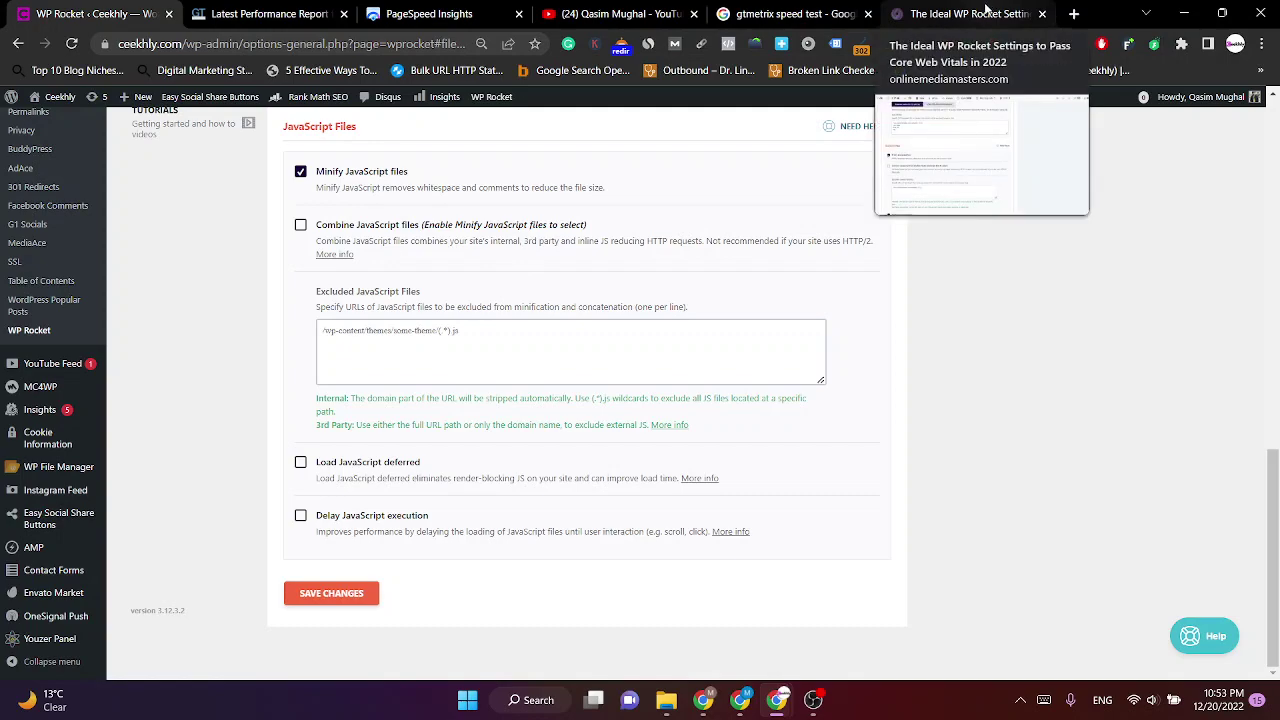
click(985, 12)
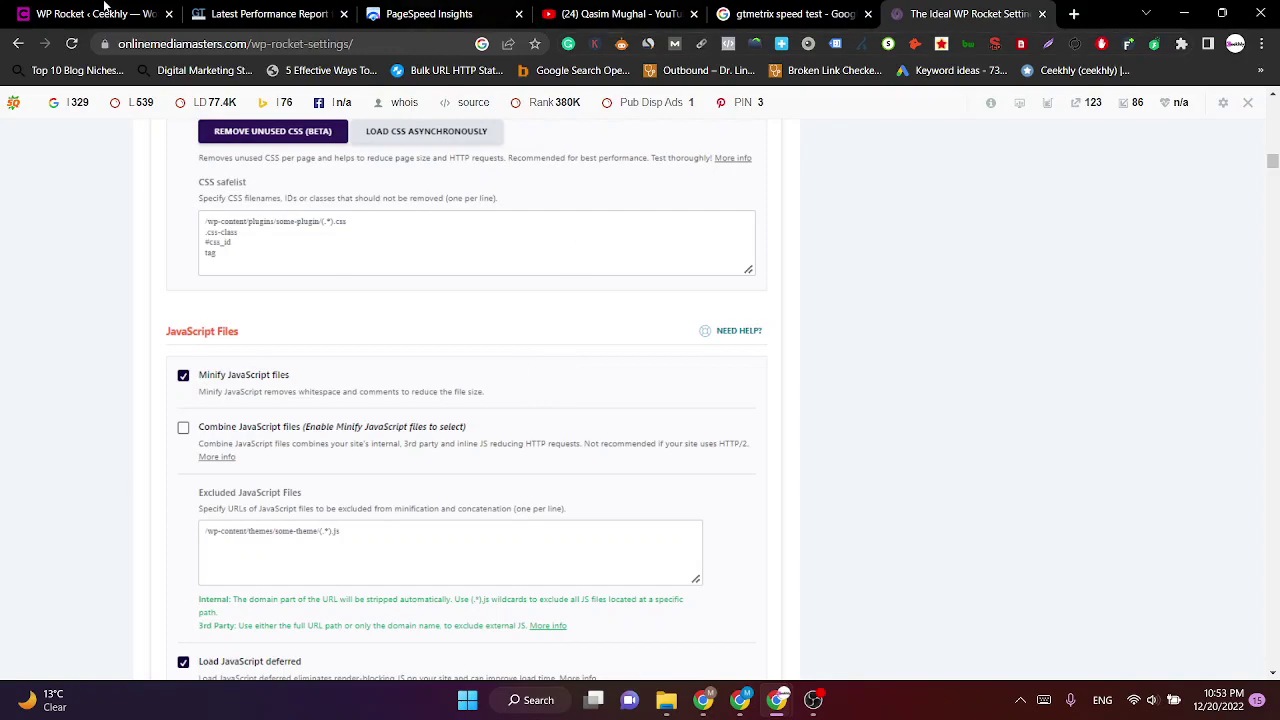
click(105, 14)
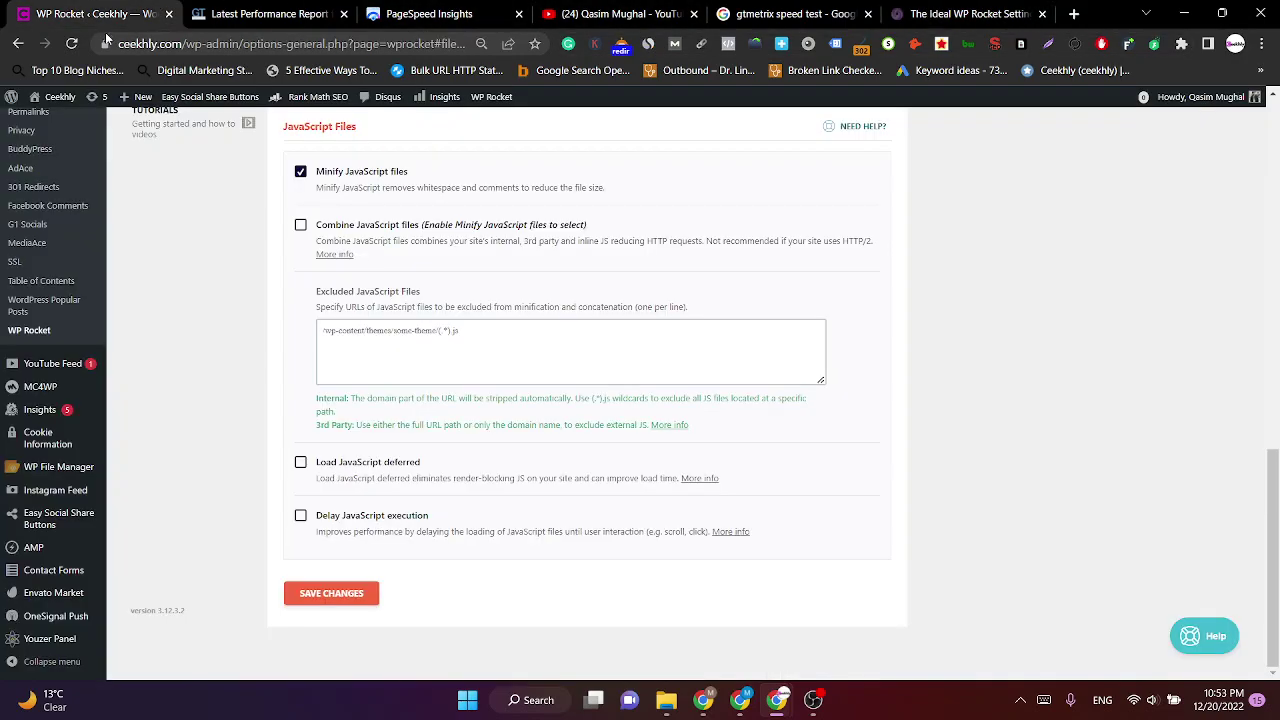
Open the ceekhly.com homepage in a new tab and inspect how its layout and images load.
right_click(57, 111)
click(88, 132)
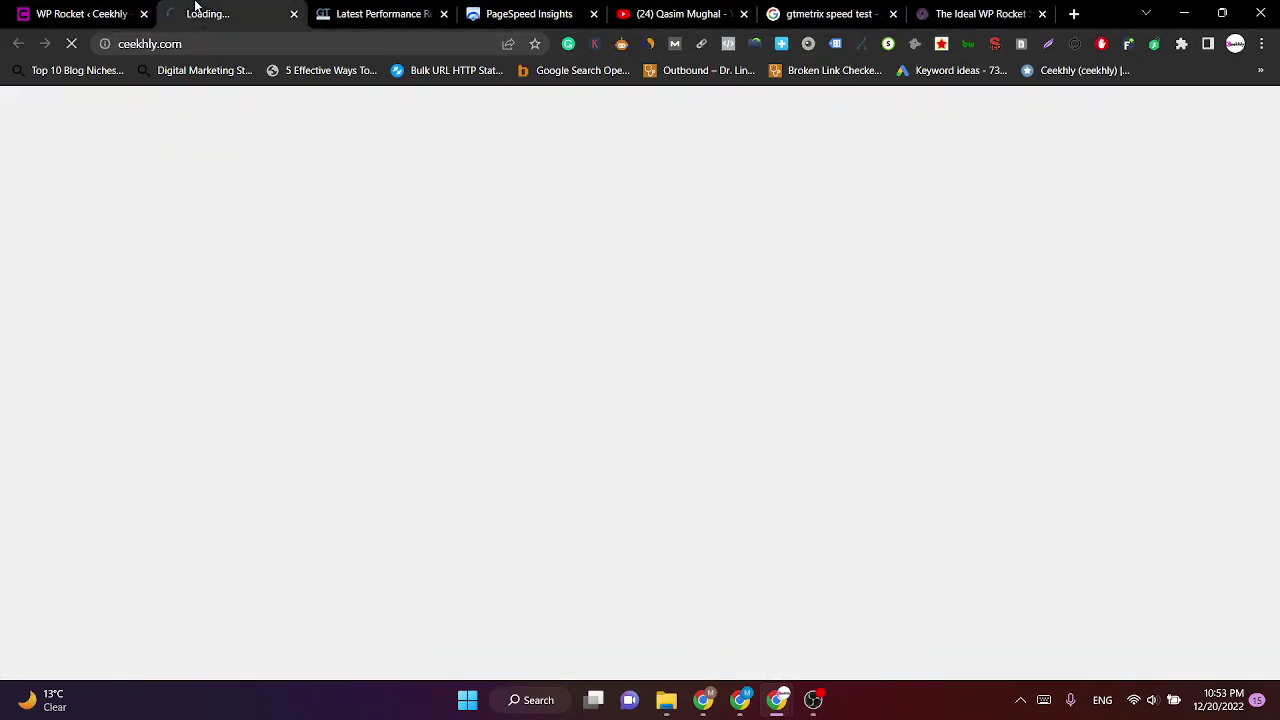
click(390, 10)
click(235, 10)
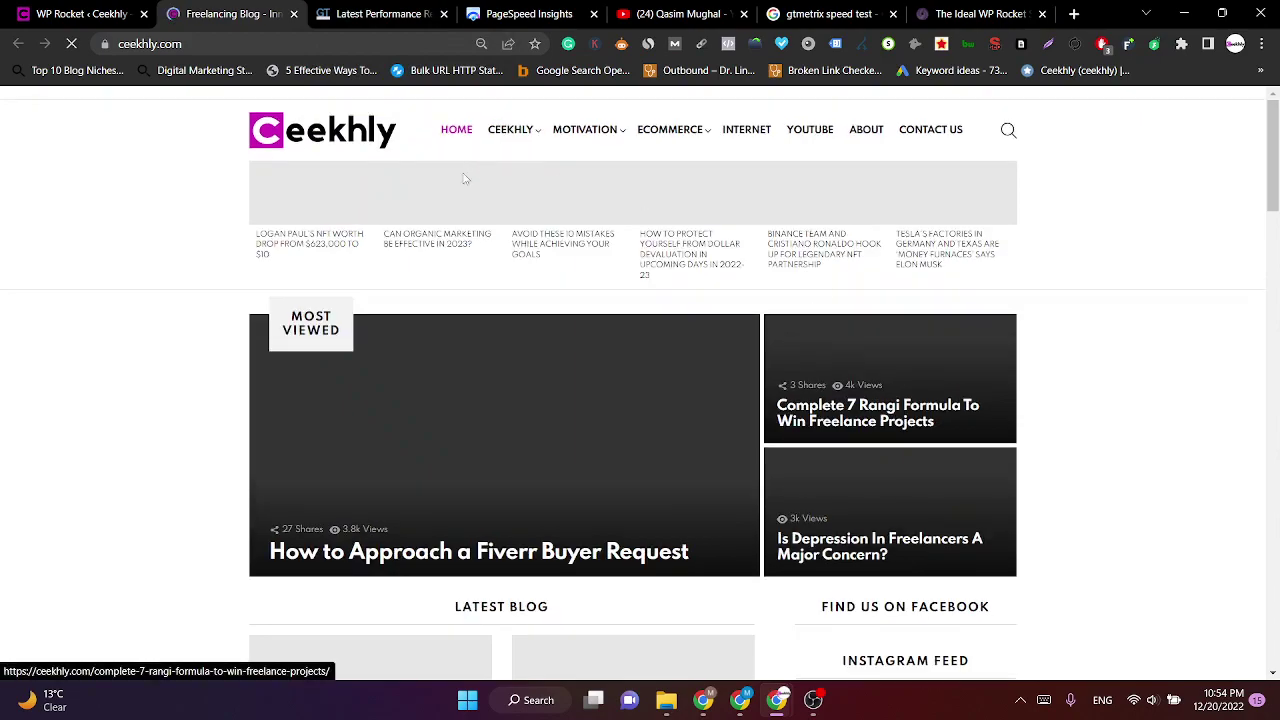
scroll(717, 291, down, 4)
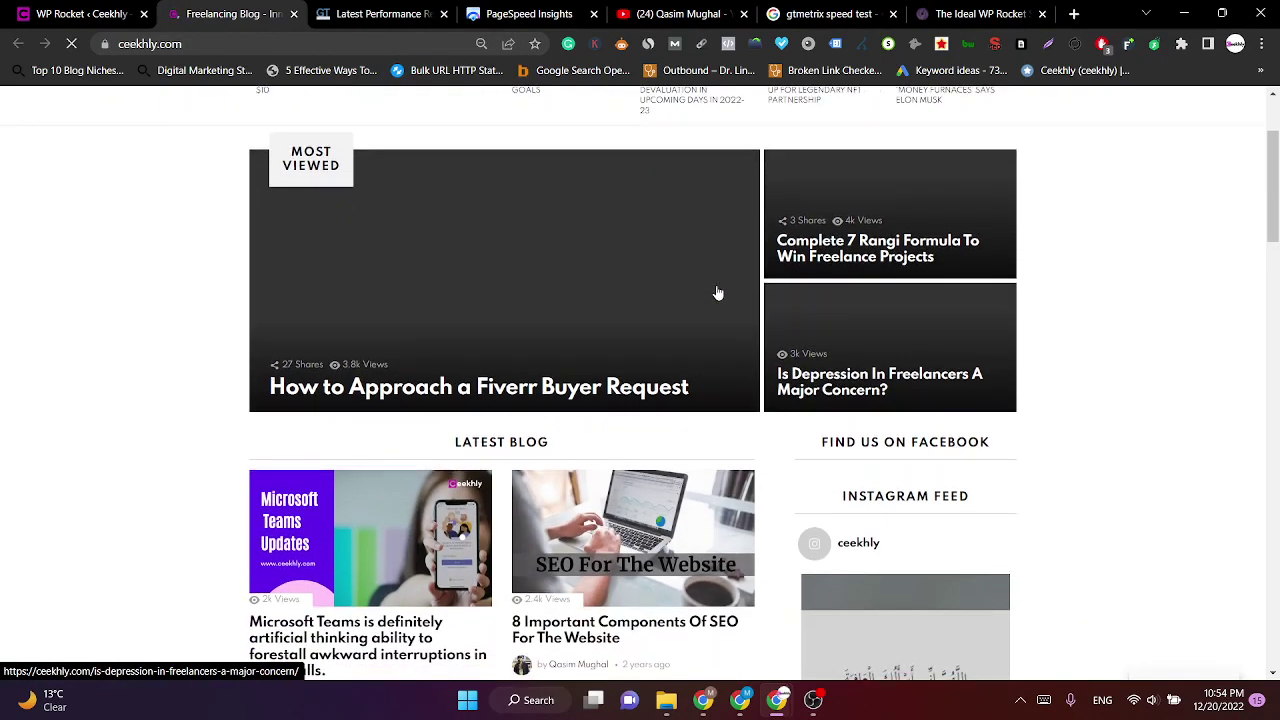
scroll(523, 426, up, 5)
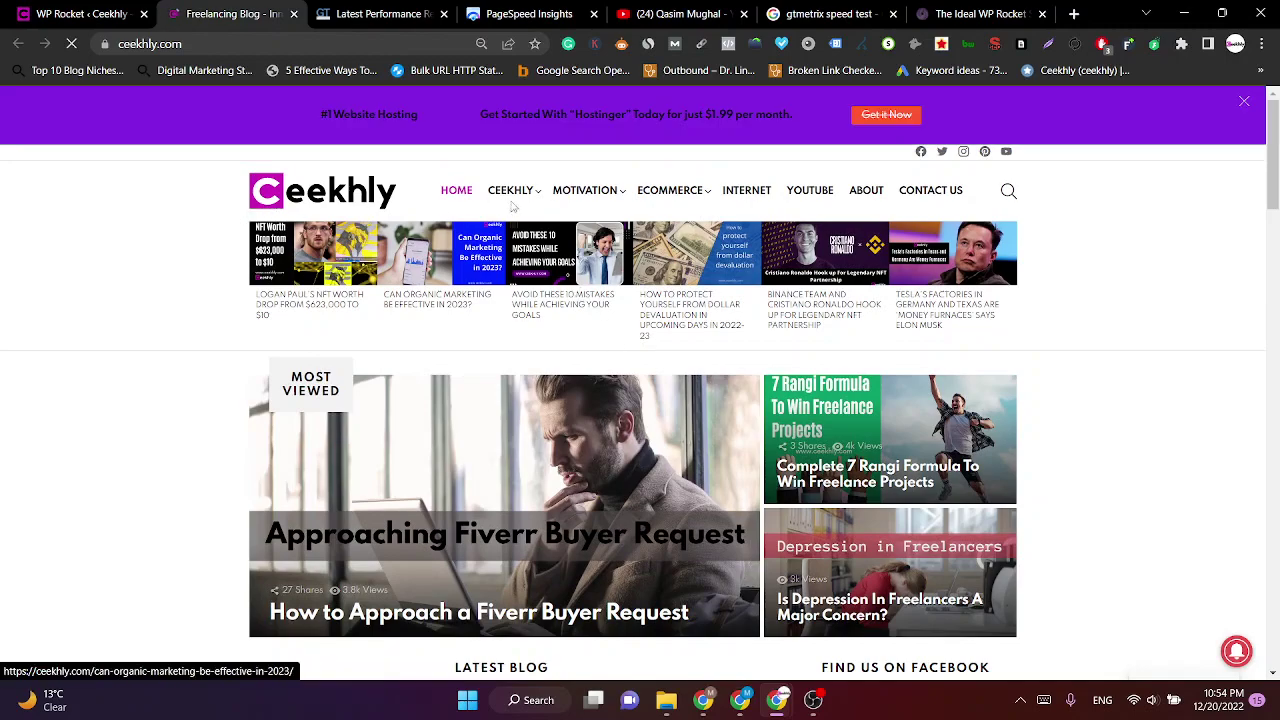
Check the article's setting for deferred JavaScript and enable Load JavaScript deferred in WP Rocket.
click(913, 8)
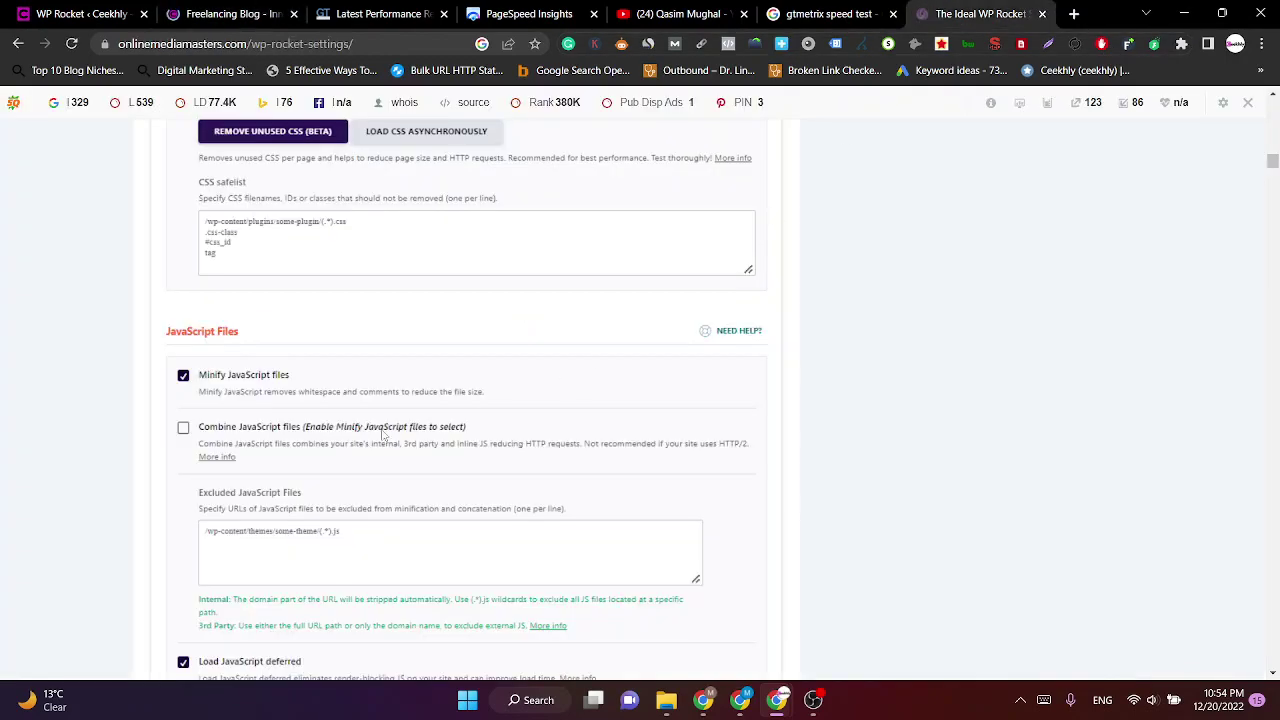
click(789, 13)
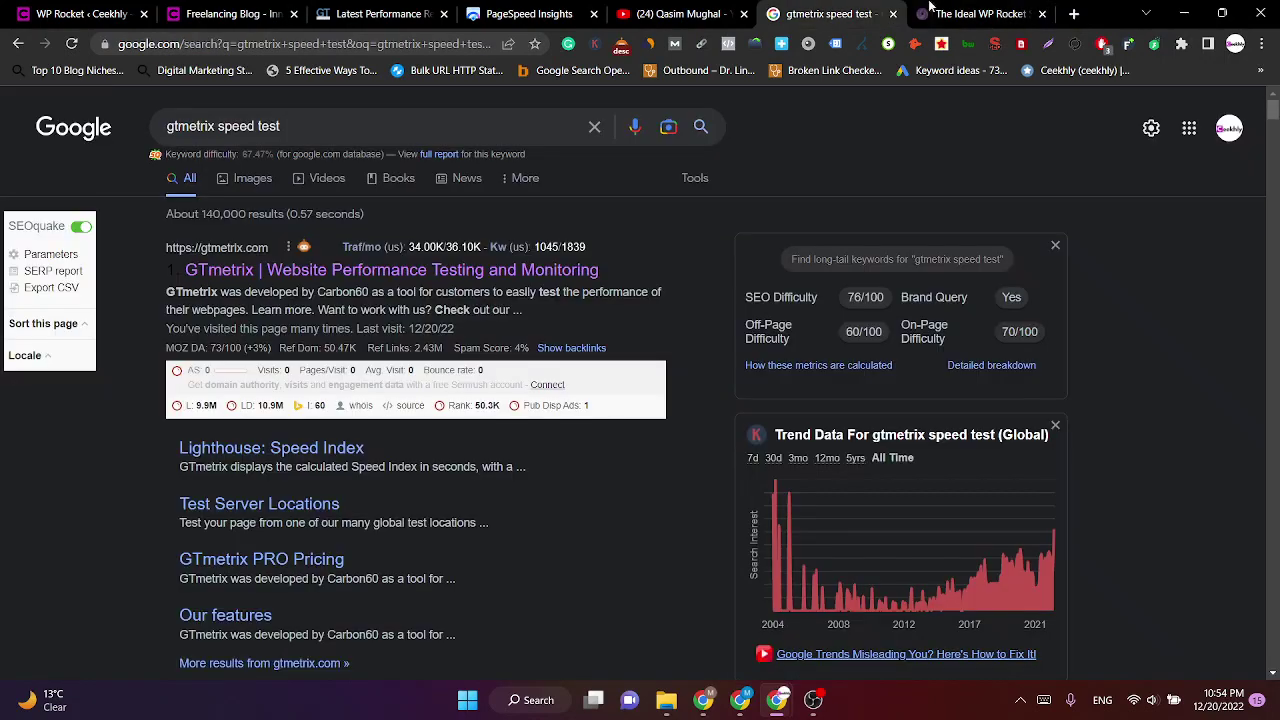
click(980, 13)
scroll(160, 385, down, 1)
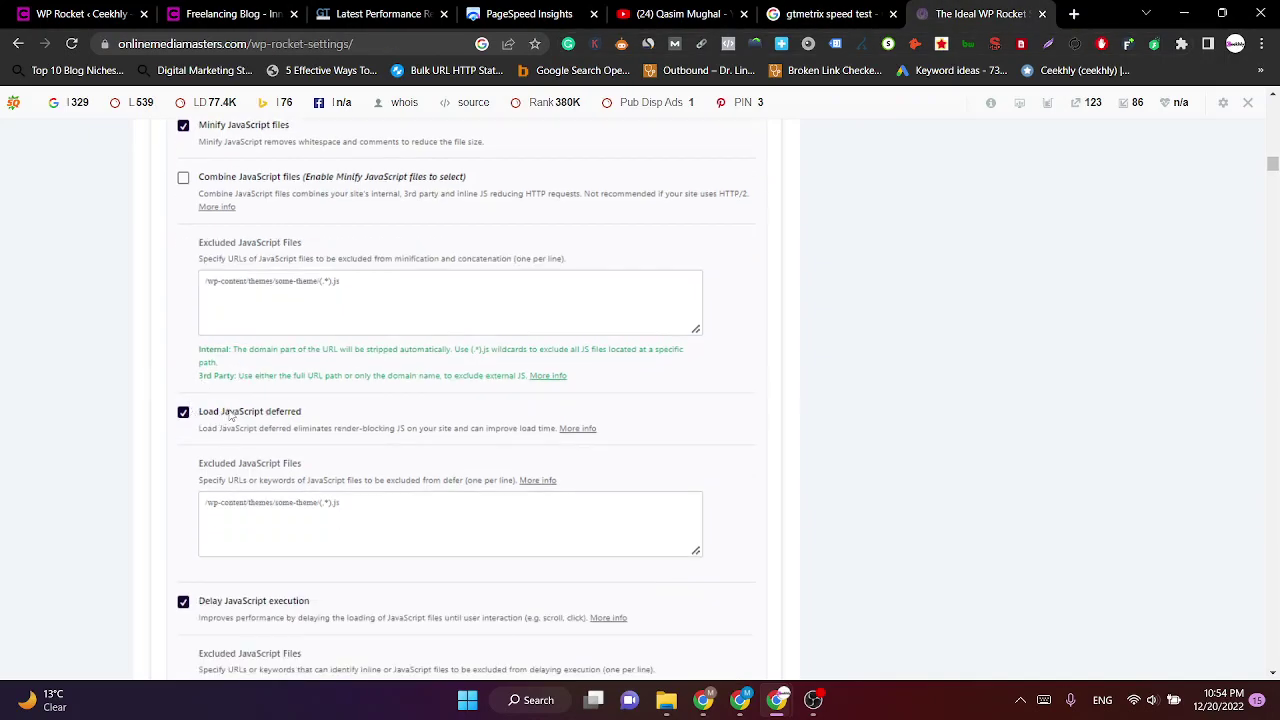
key(ctrl+1)
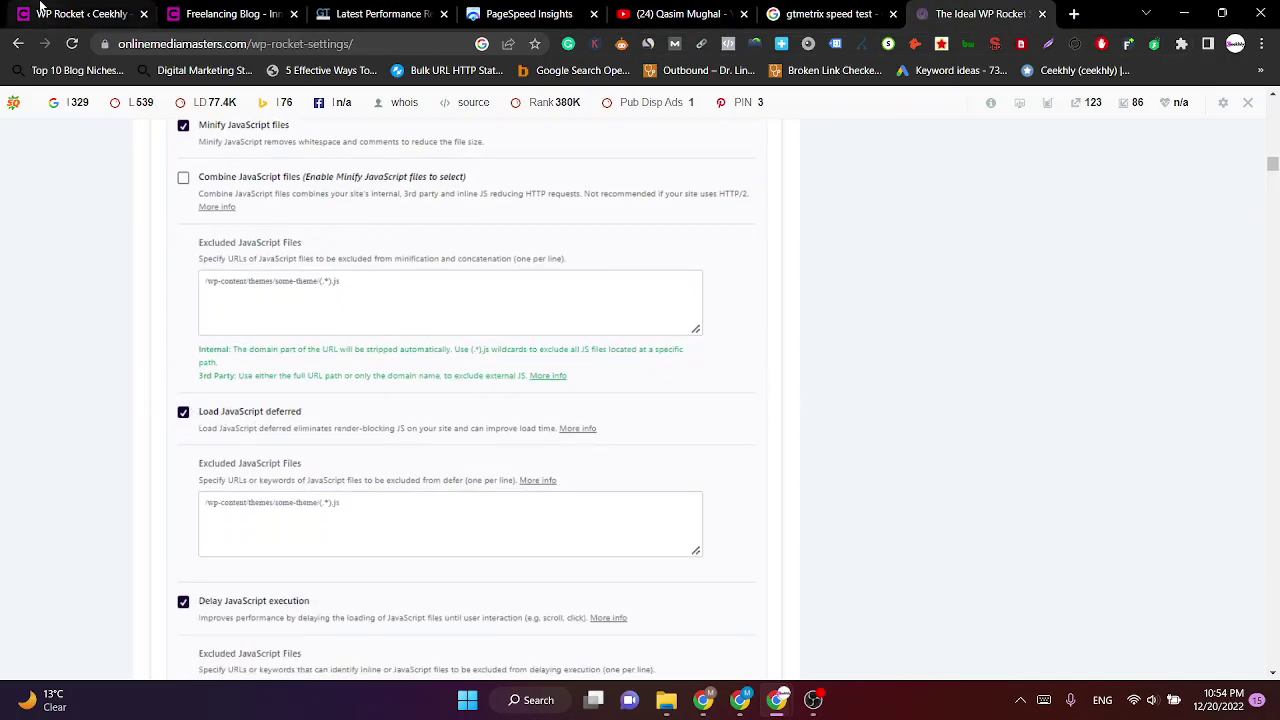
click(301, 461)
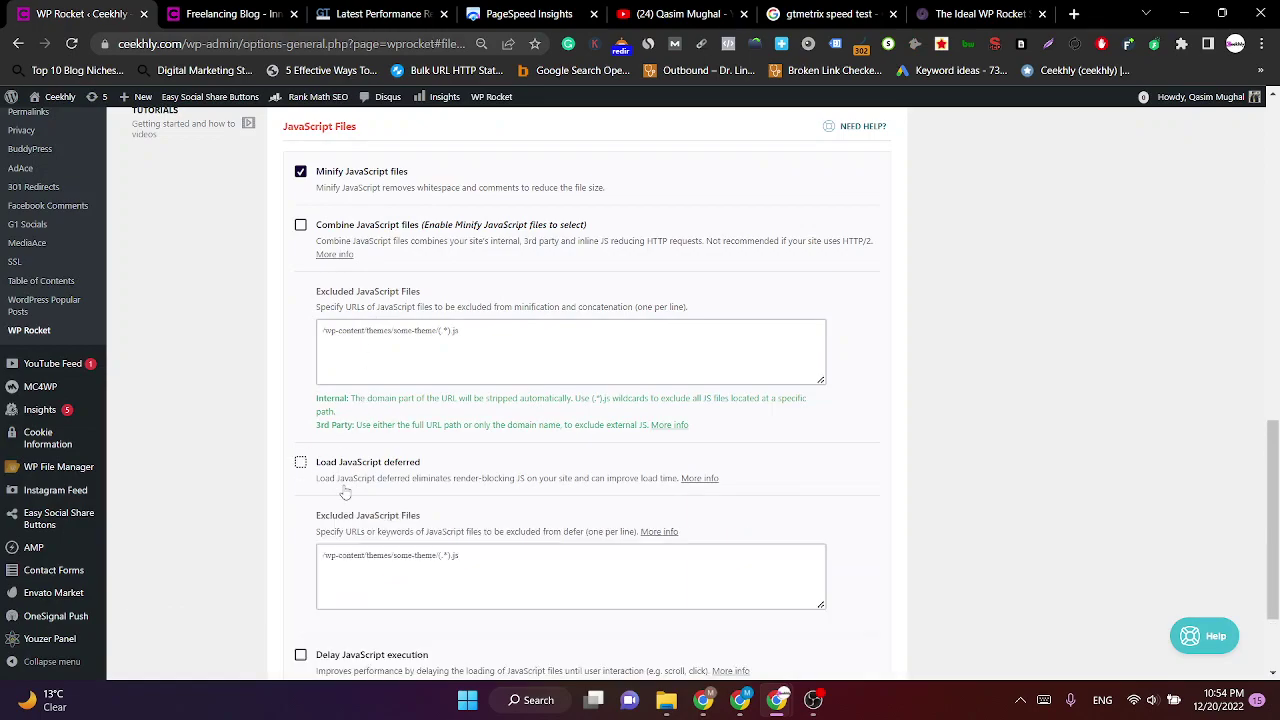
Check the article's setting for delayed JavaScript, enable Delay JavaScript execution in WP Rocket, and save the File Optimization changes.
key(ctrl+9)
scroll(256, 514, down, 1)
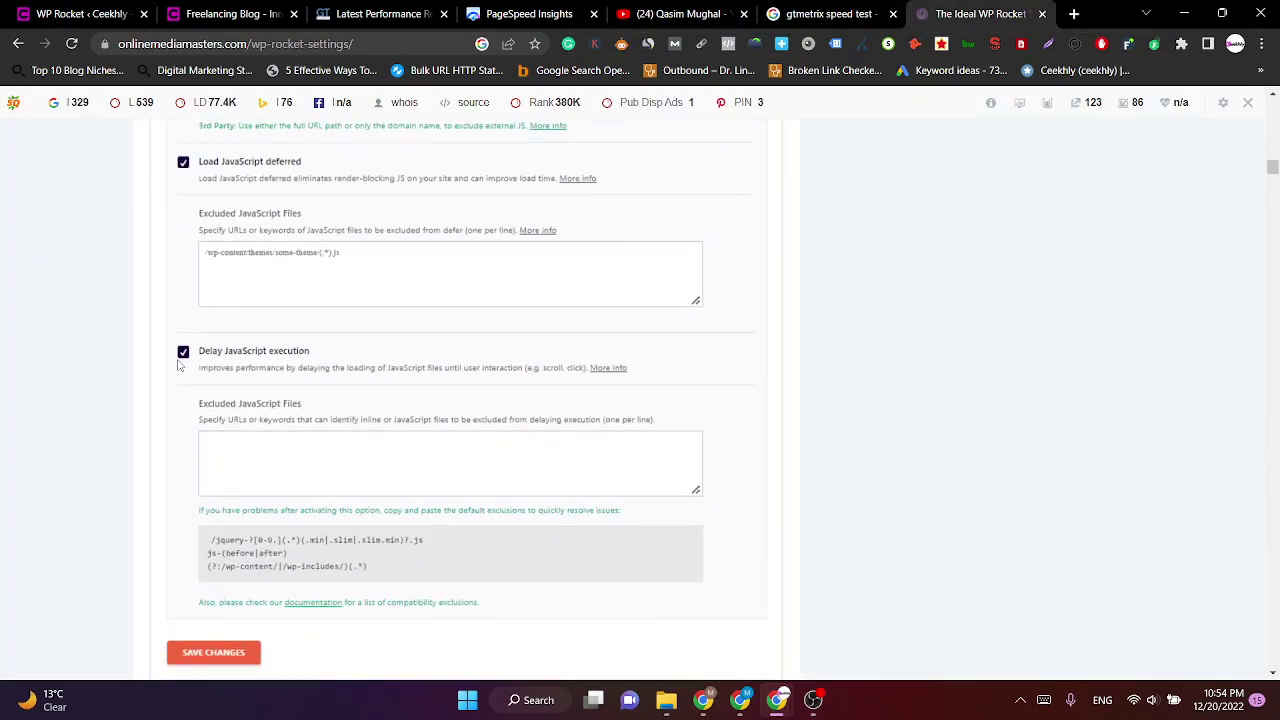
key(ctrl+1)
scroll(263, 391, down, 2)
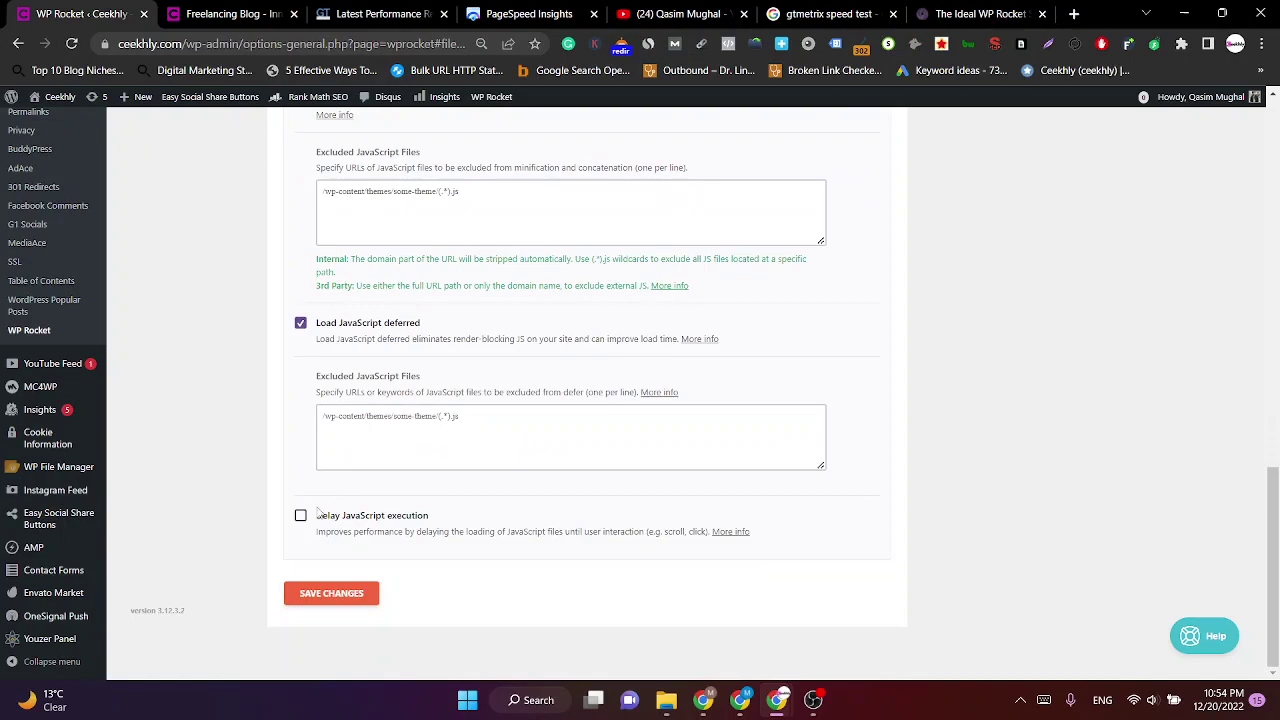
click(300, 514)
scroll(300, 514, down, 2)
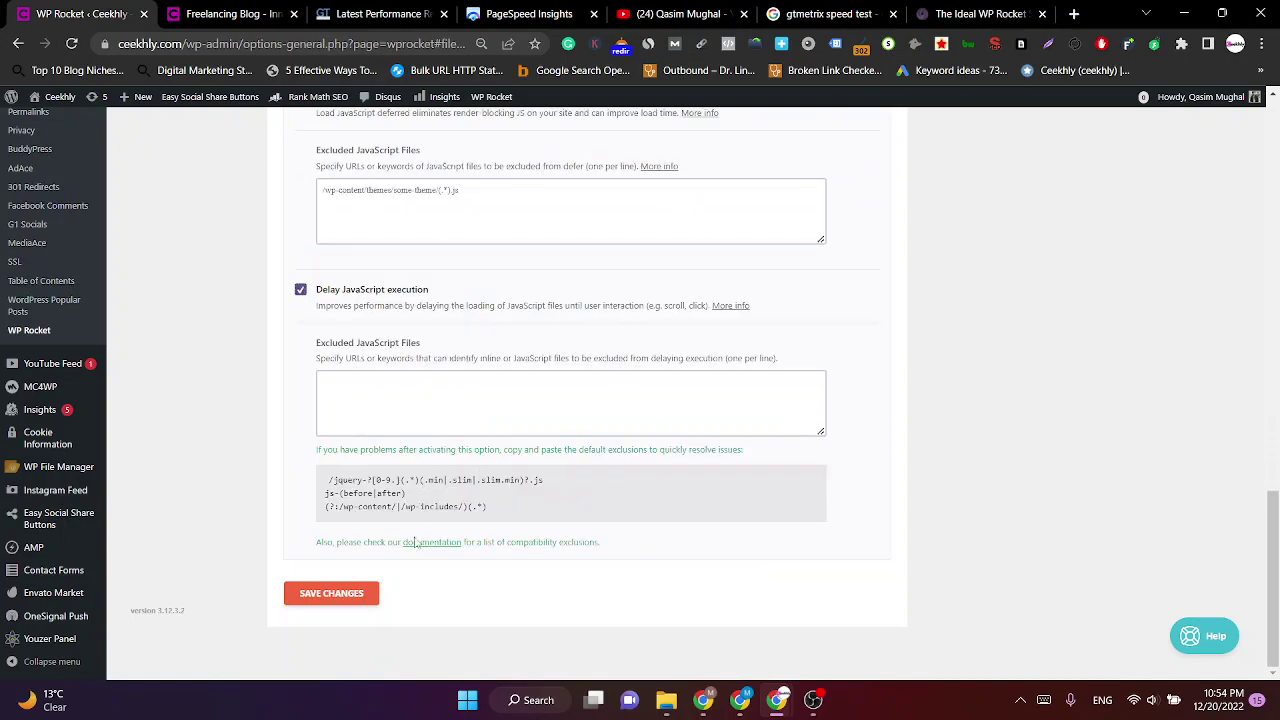
click(349, 591)
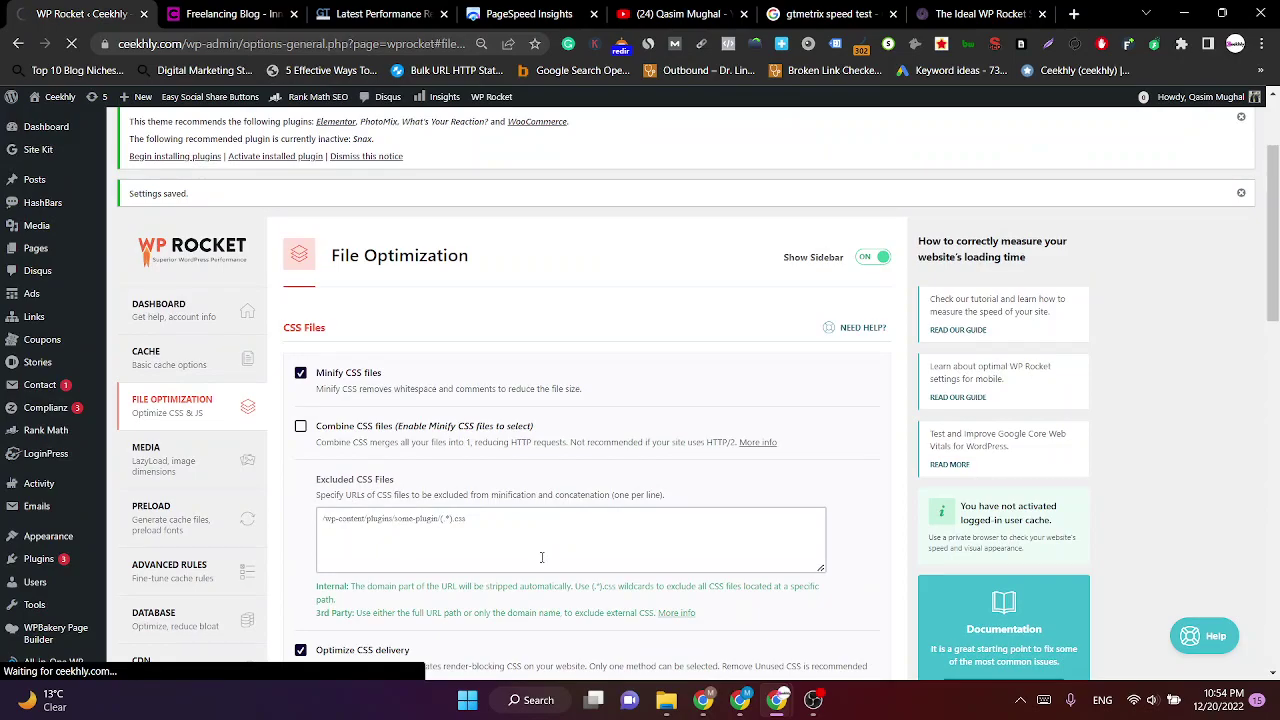
Read the article's explanations of the CSS and JavaScript file settings, continuing to its recommended Media settings.
click(980, 14)
scroll(316, 375, down, 5)
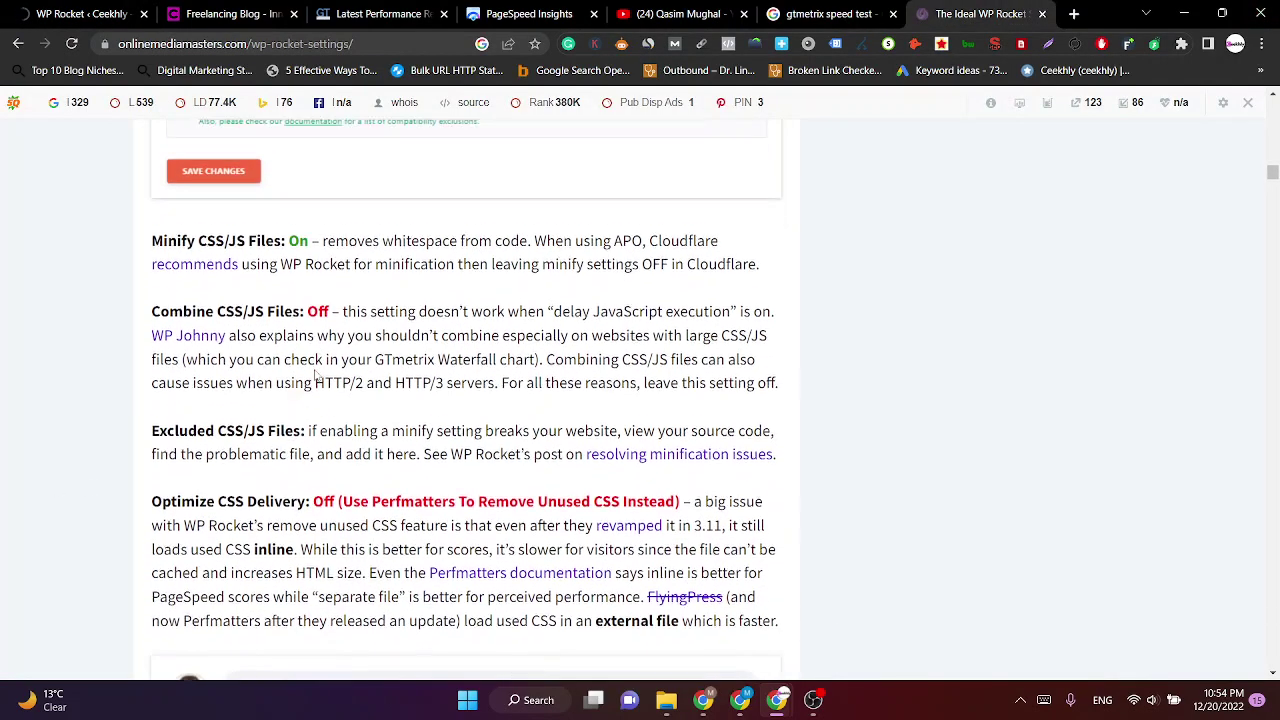
scroll(316, 377, down, 11)
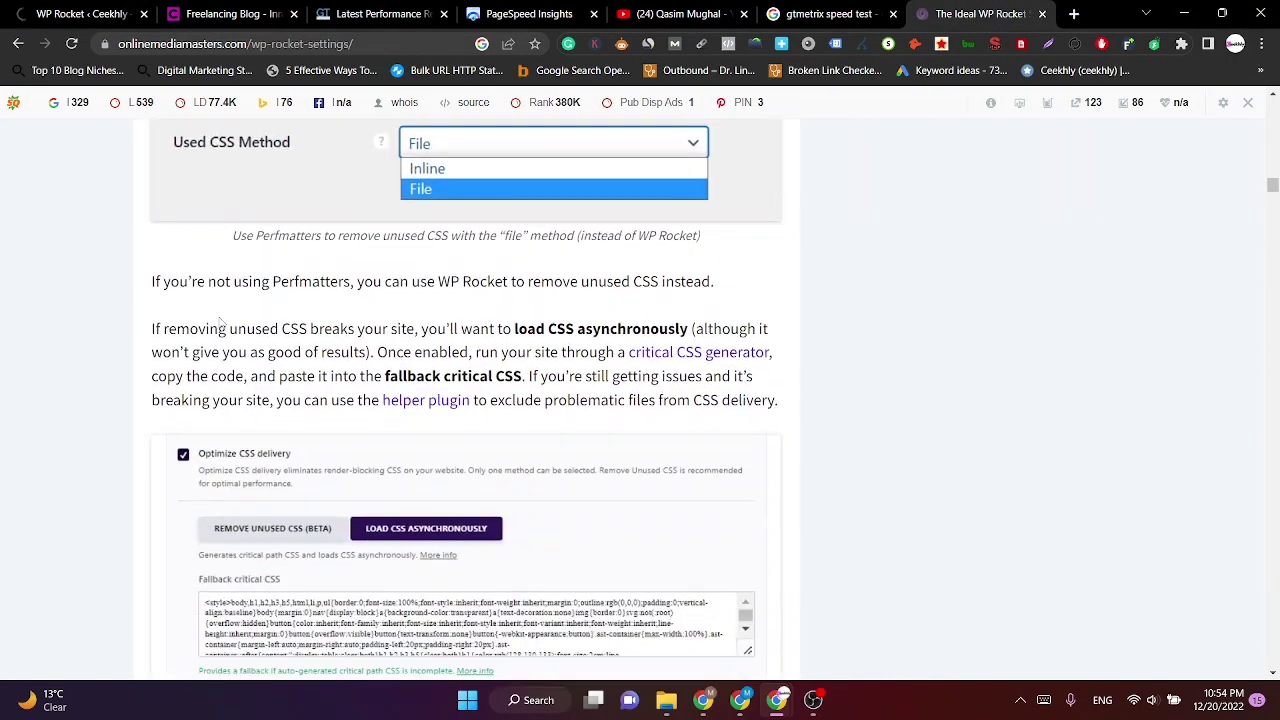
scroll(221, 321, down, 3)
scroll(216, 226, down, 14)
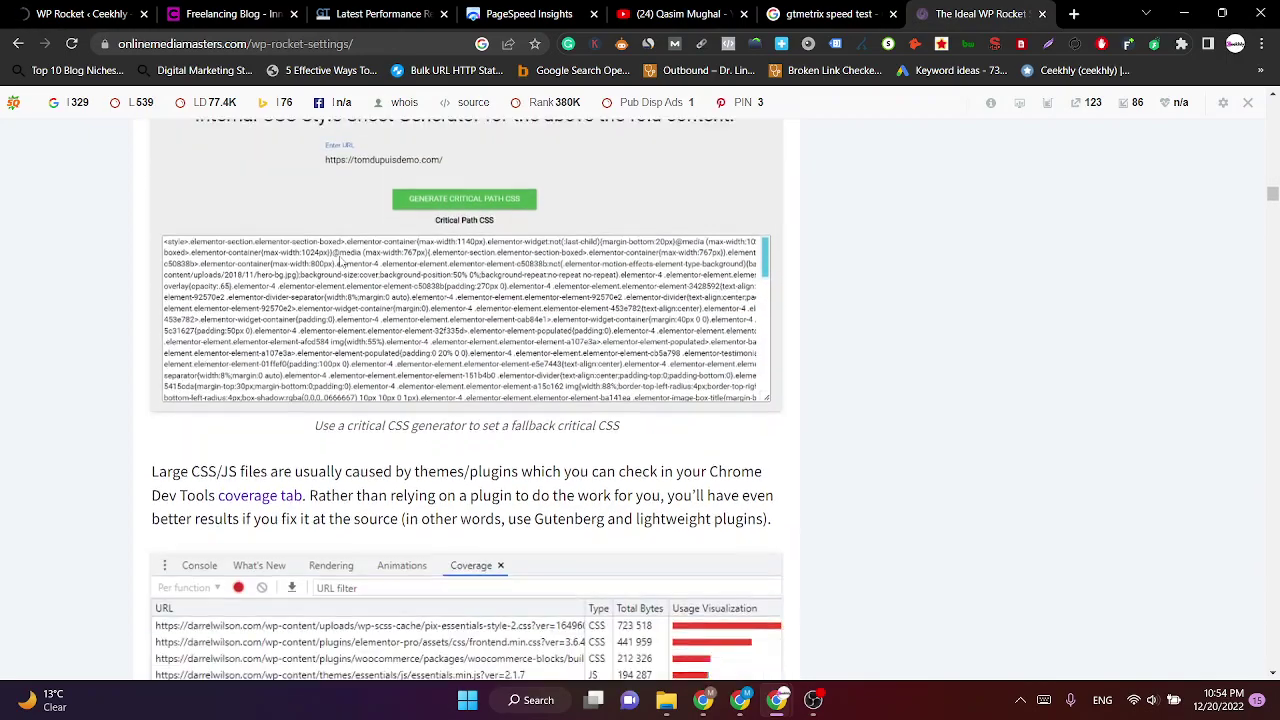
scroll(418, 270, down, 1)
scroll(410, 285, up, 6)
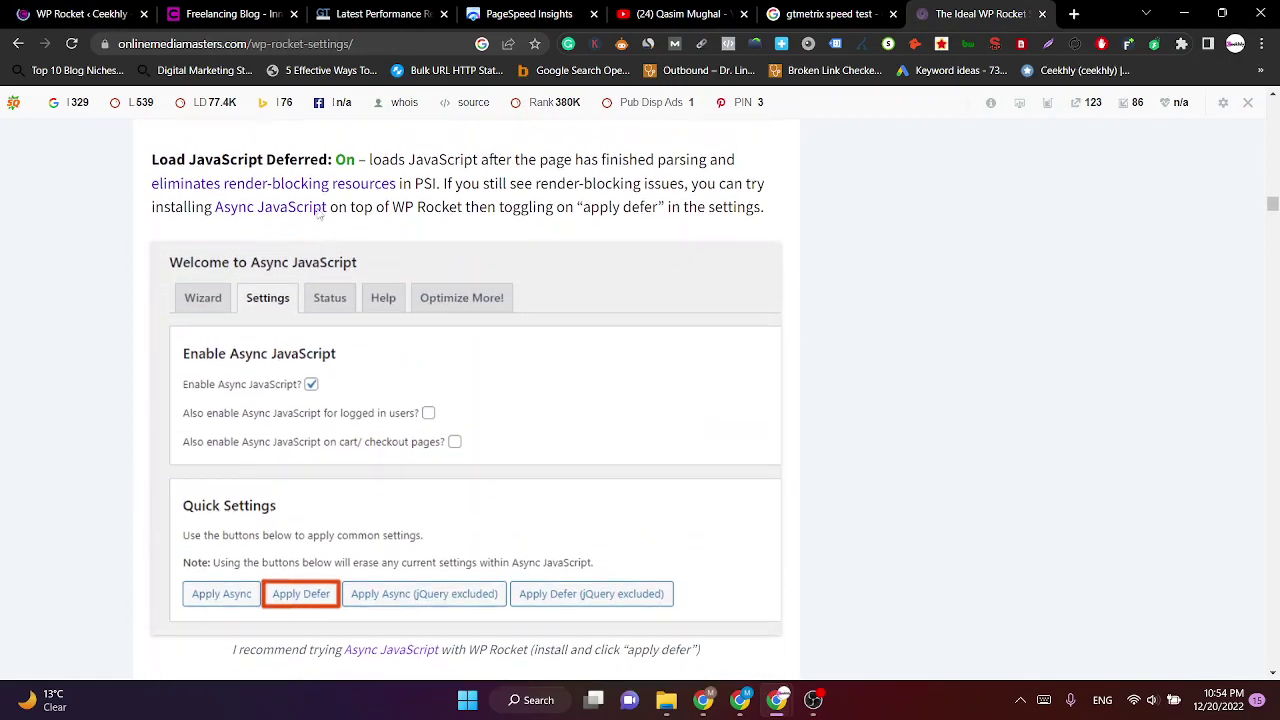
scroll(396, 313, down, 2)
scroll(396, 313, down, 1)
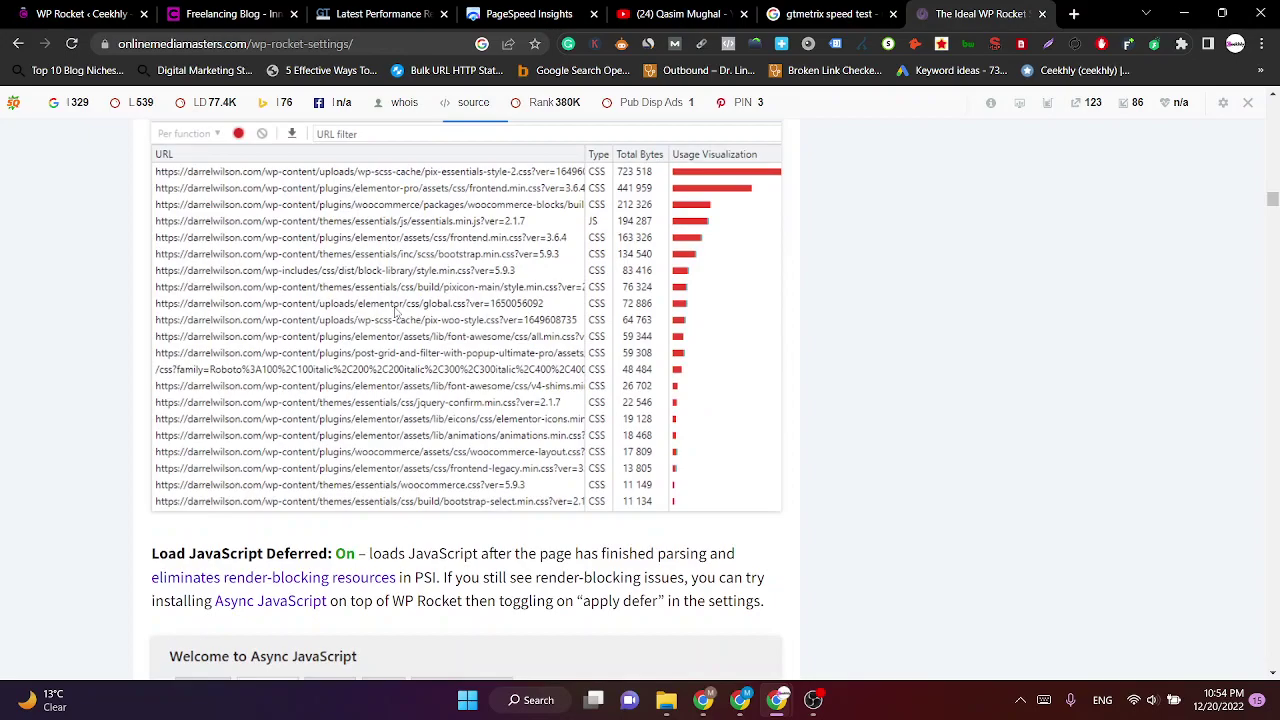
scroll(396, 313, down, 2)
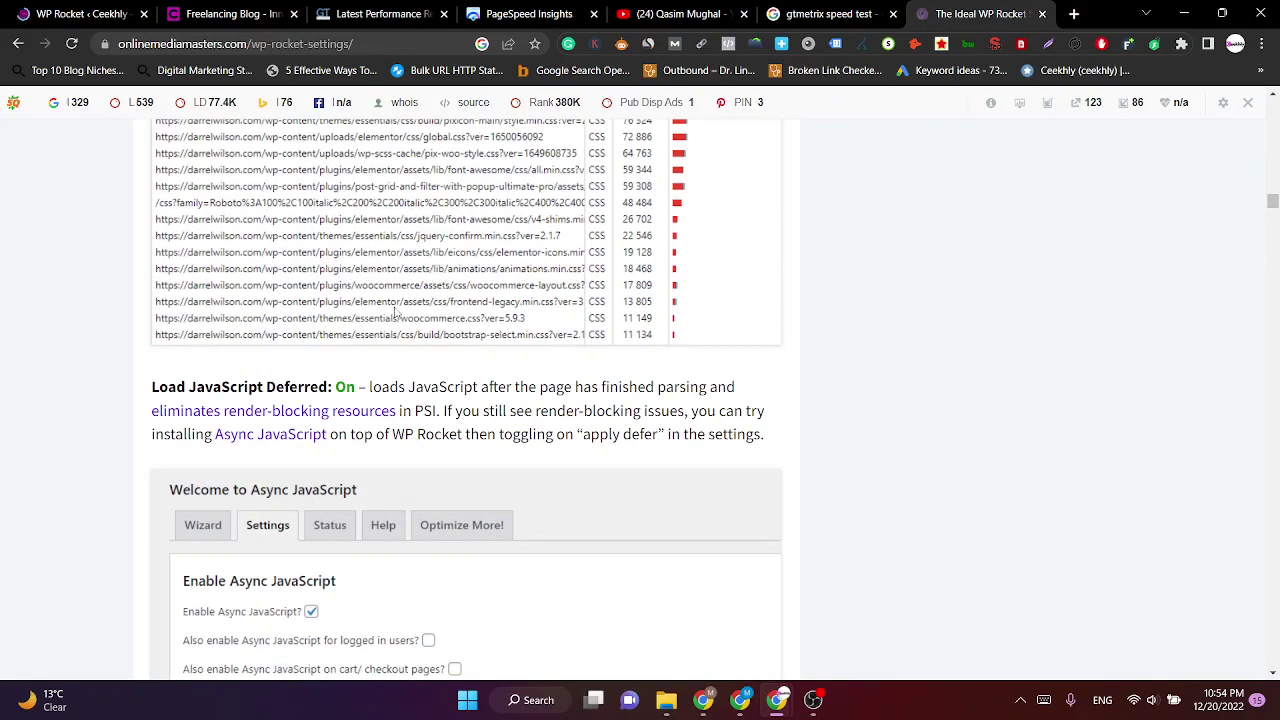
scroll(311, 349, down, 4)
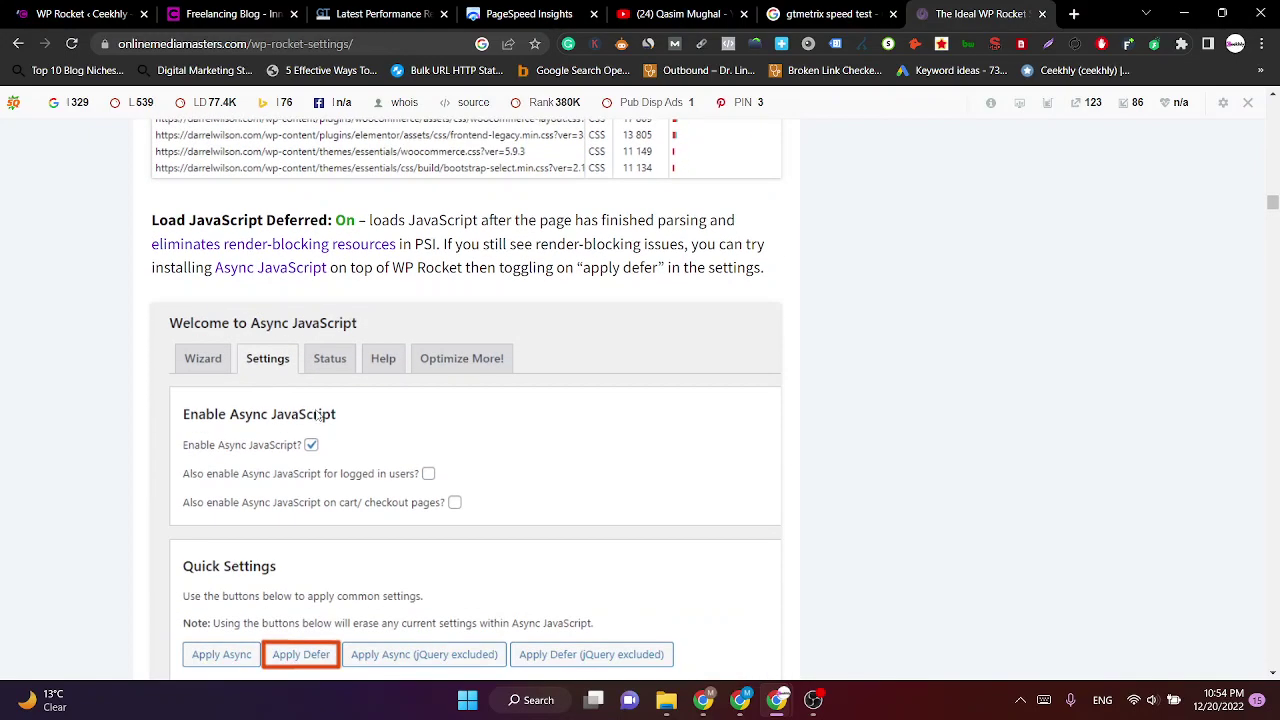
scroll(311, 349, down, 7)
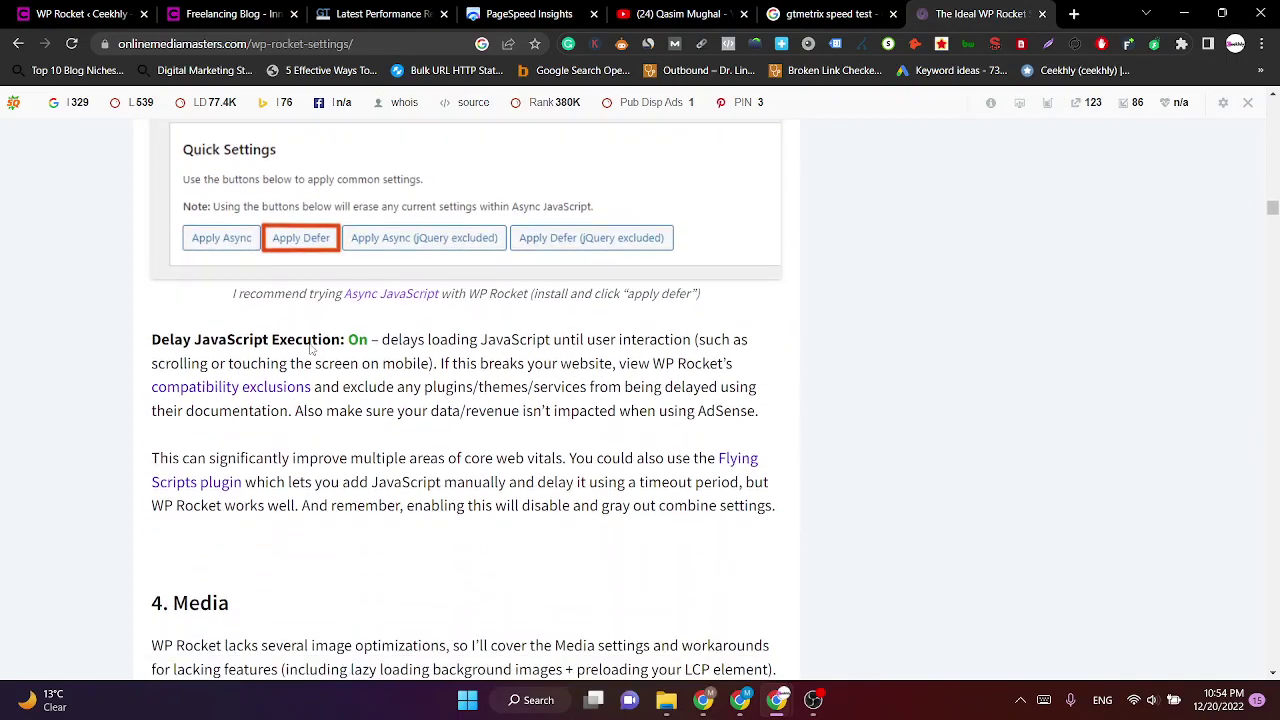
scroll(190, 366, down, 1)
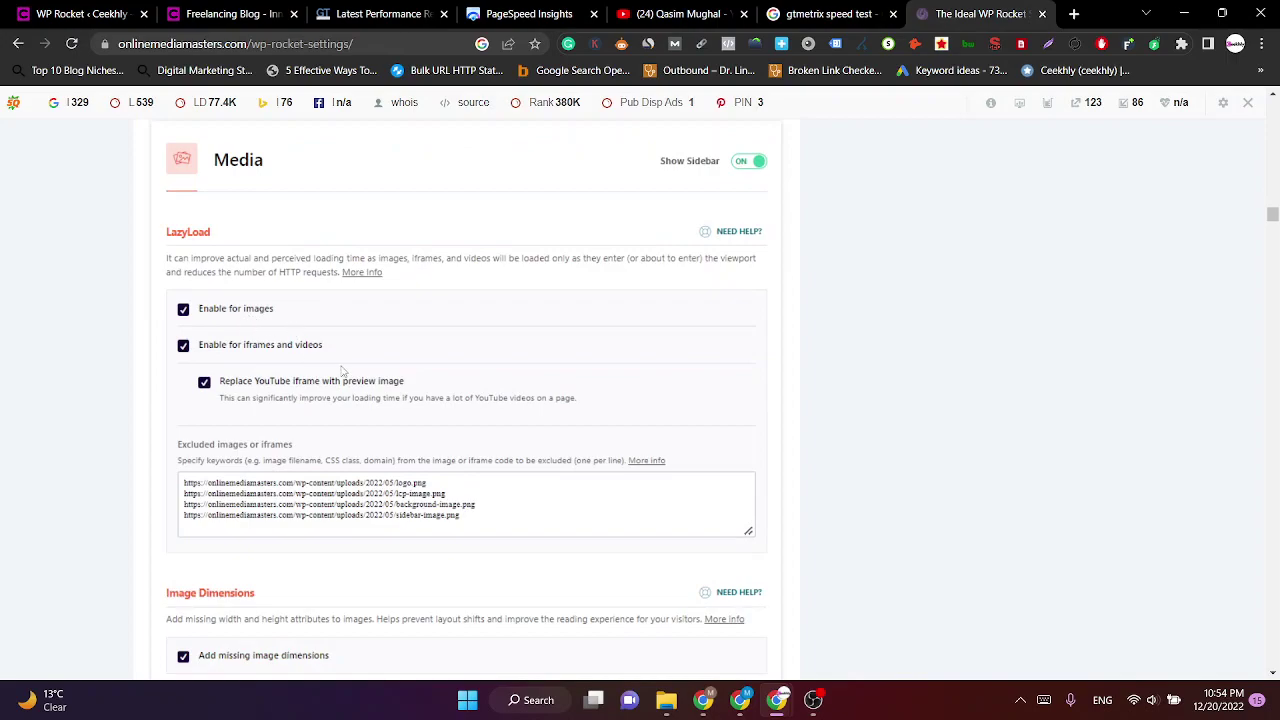
In WP Rocket's Media settings, enable LazyLoad for images and for iframes and videos, and replace YouTube iframes with a preview image.
key(ctrl+1)
scroll(433, 335, down, 3)
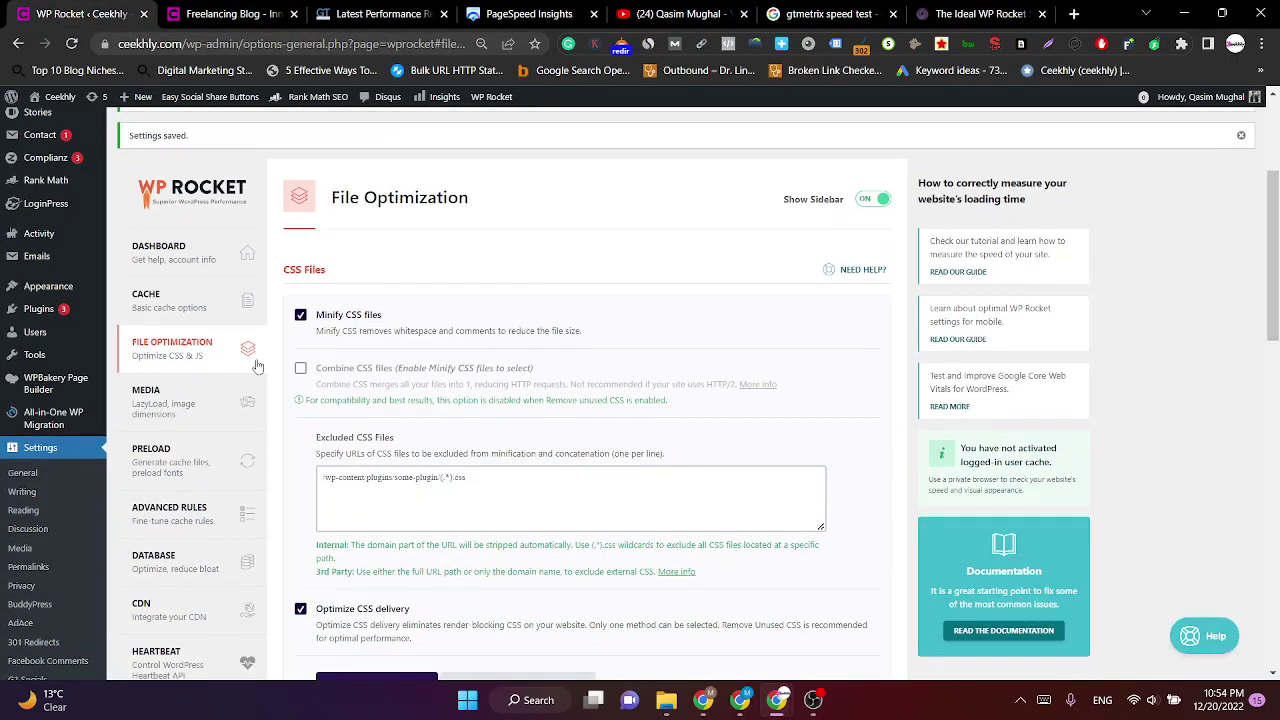
scroll(197, 377, down, 1)
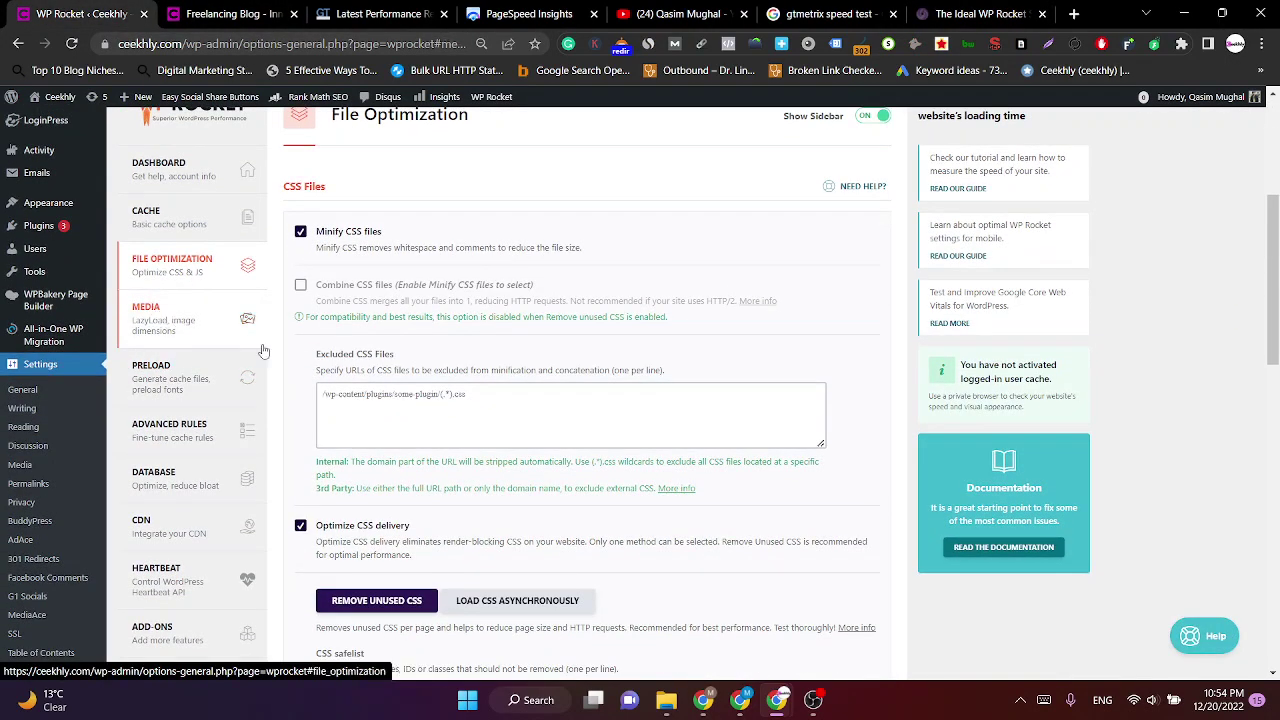
click(190, 318)
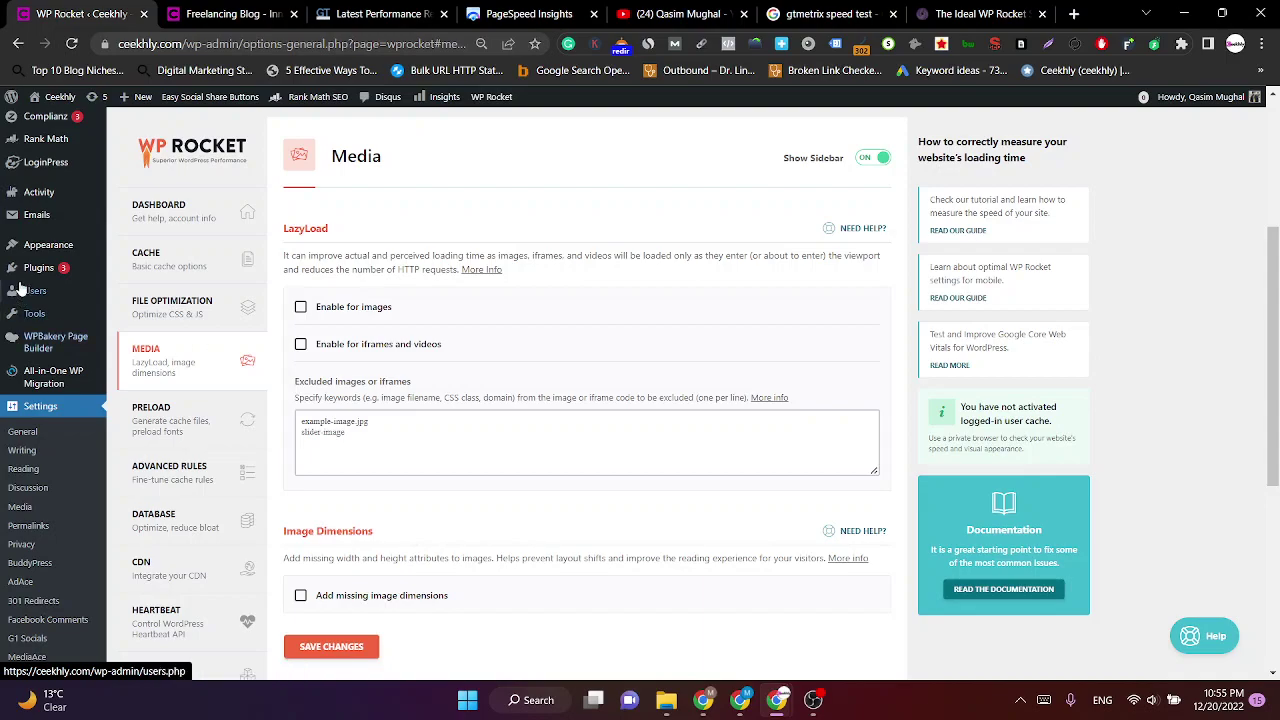
click(325, 311)
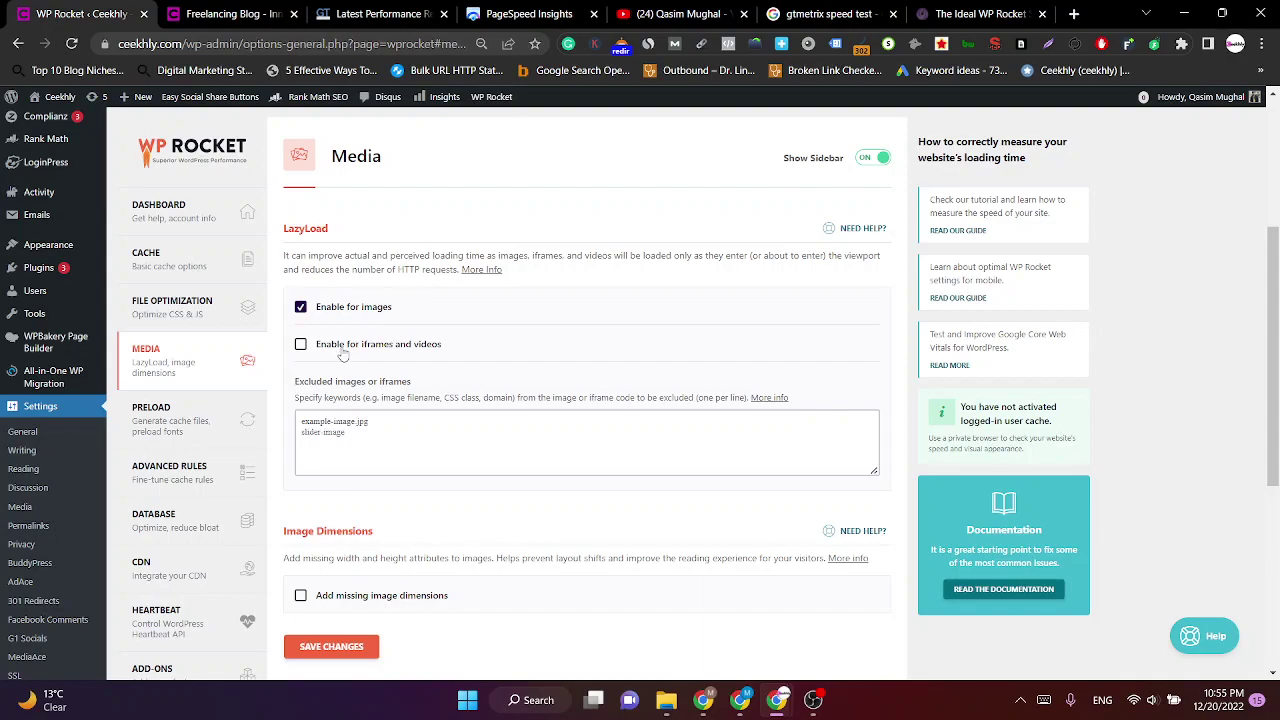
click(343, 350)
click(393, 388)
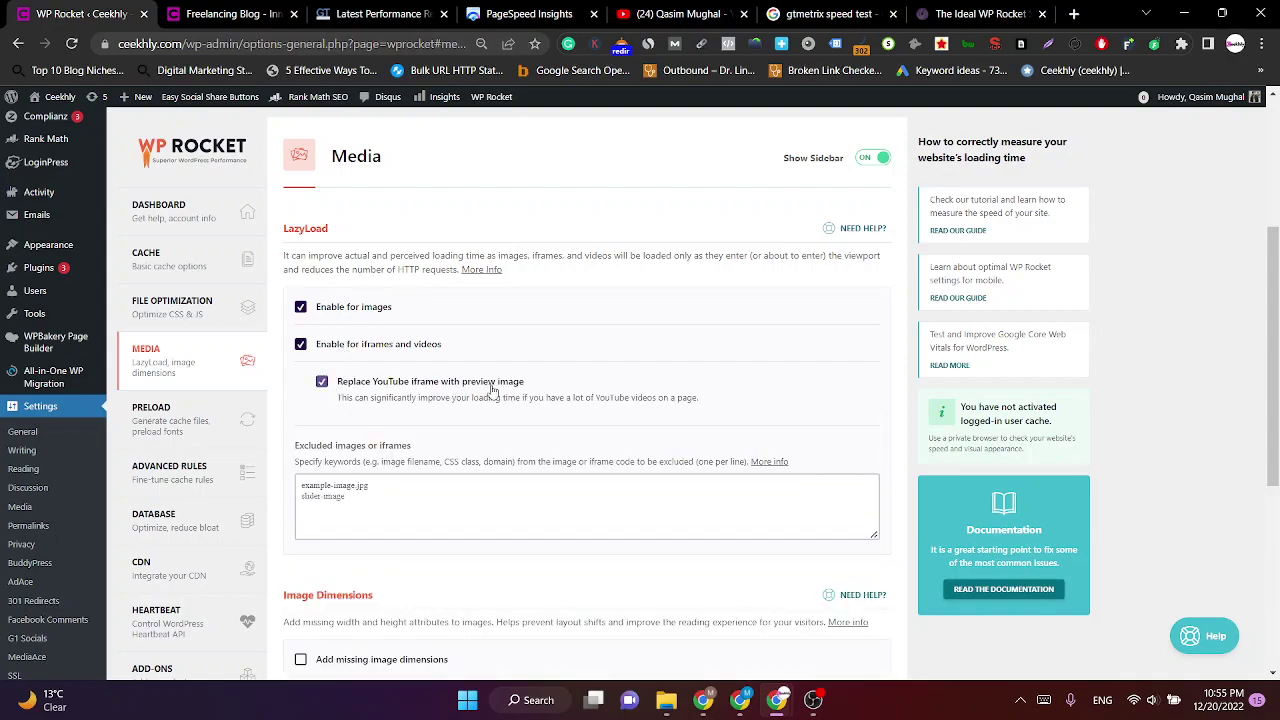
Compare the LazyLoad and Image Dimensions settings with the article and enable Add missing image dimensions in WP Rocket.
click(950, 10)
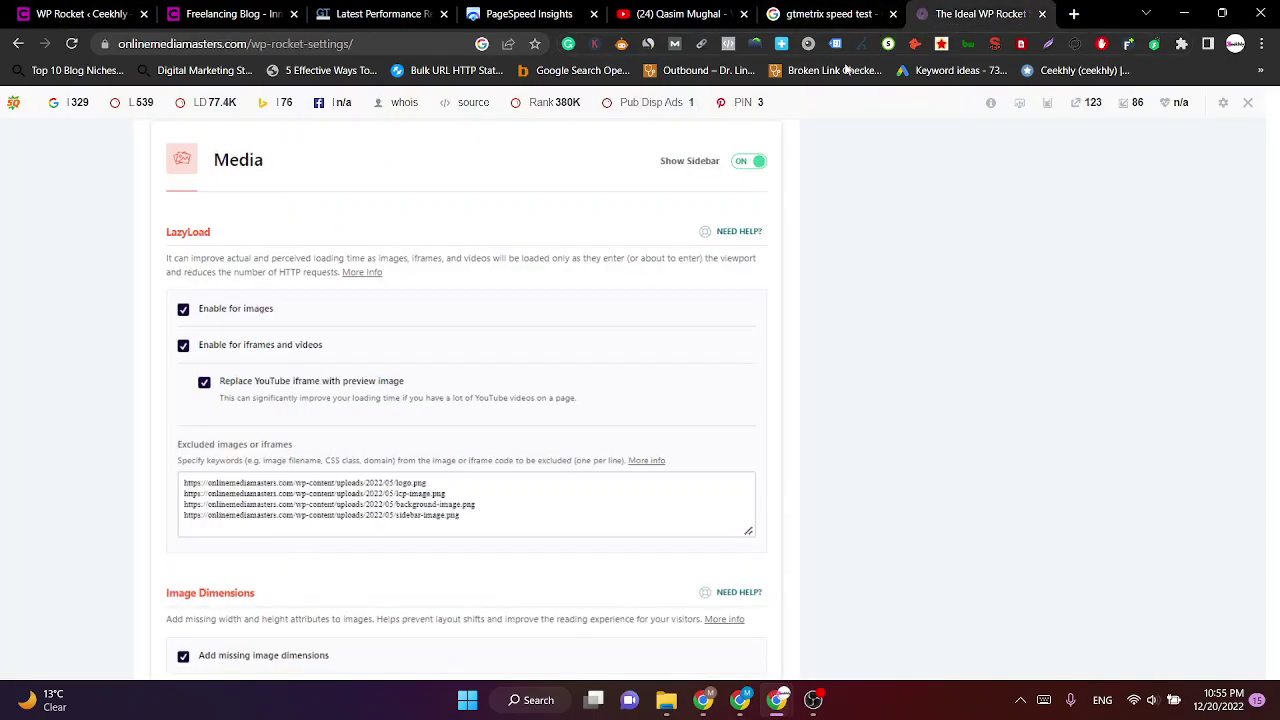
click(98, 10)
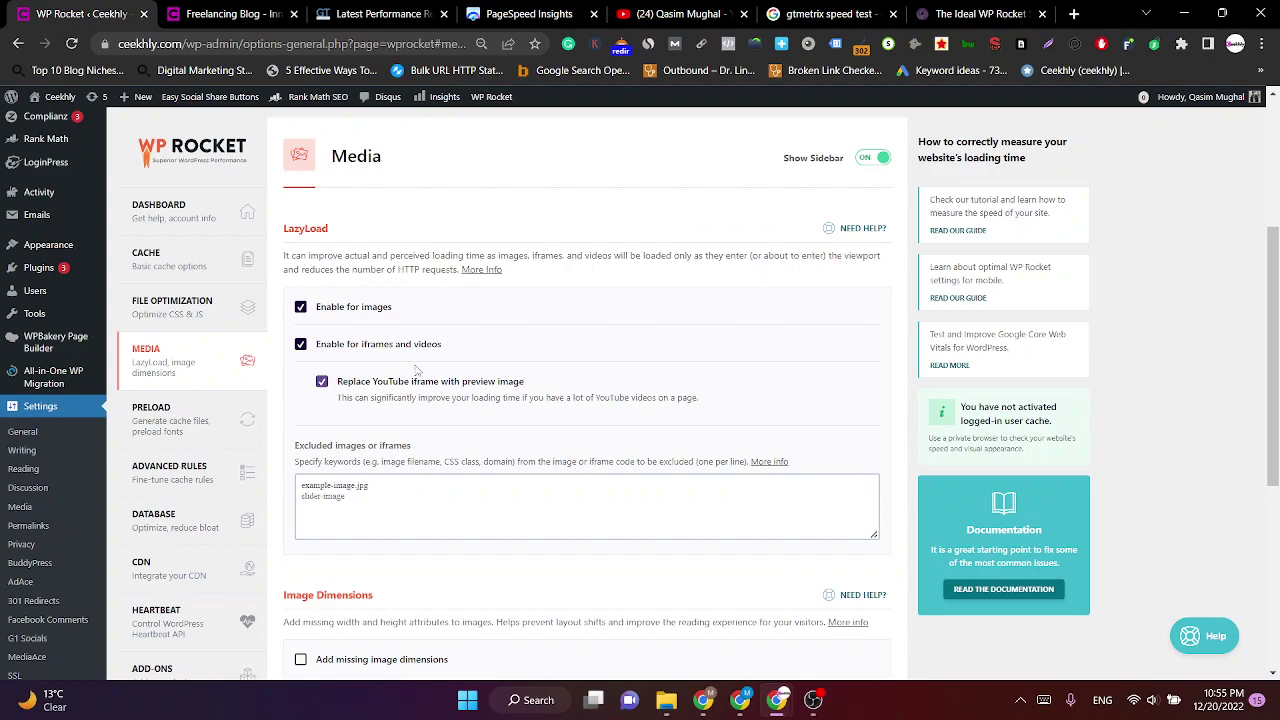
scroll(416, 352, down, 1)
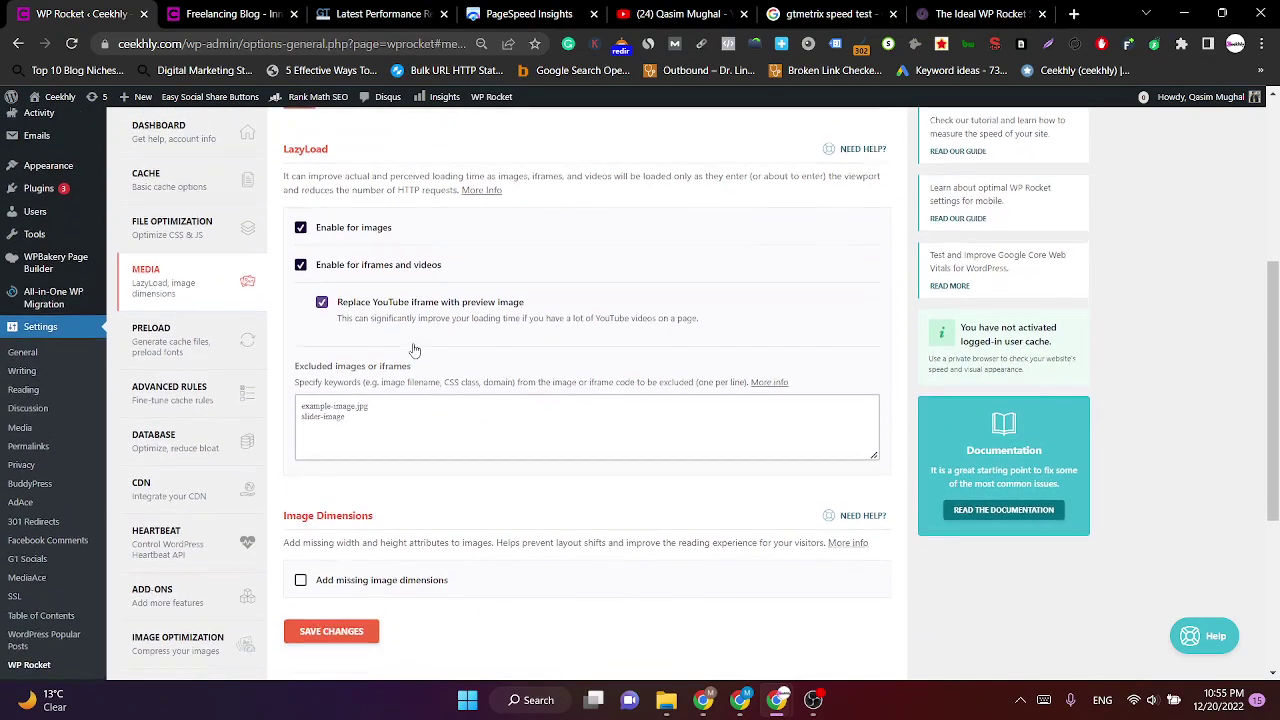
scroll(400, 305, down, 1)
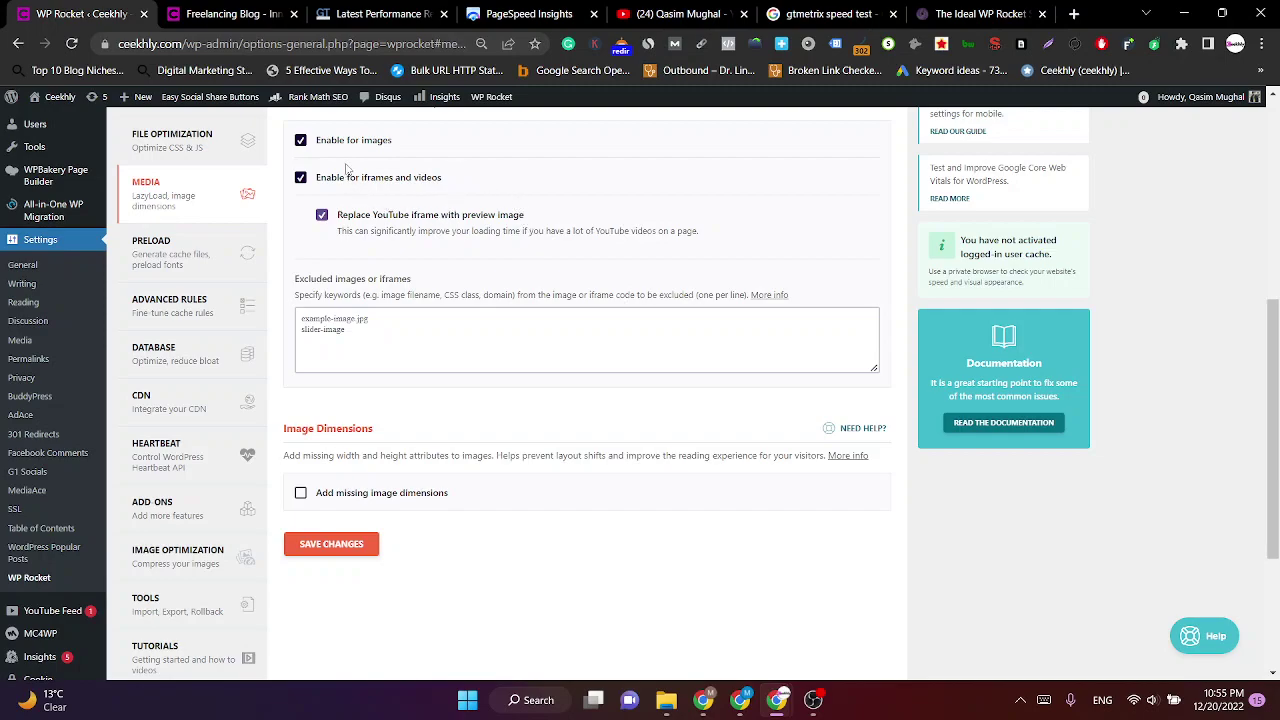
scroll(383, 245, down, 2)
click(980, 13)
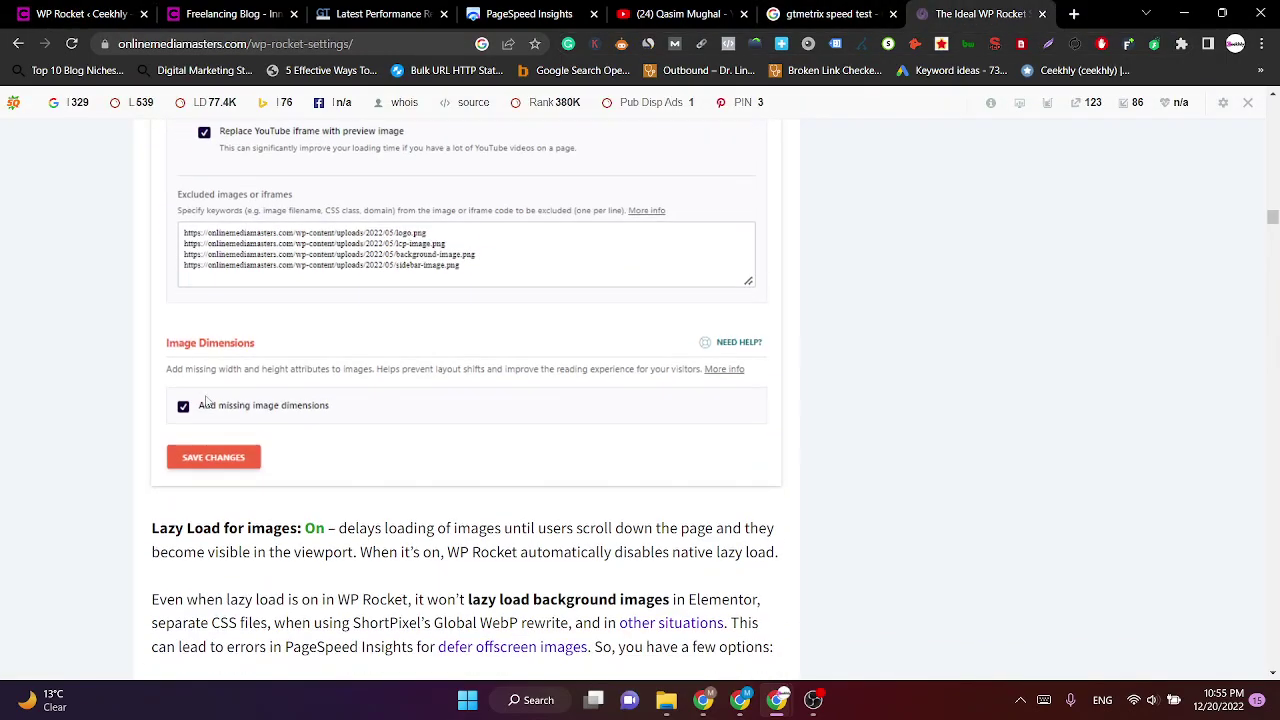
key(ctrl+1)
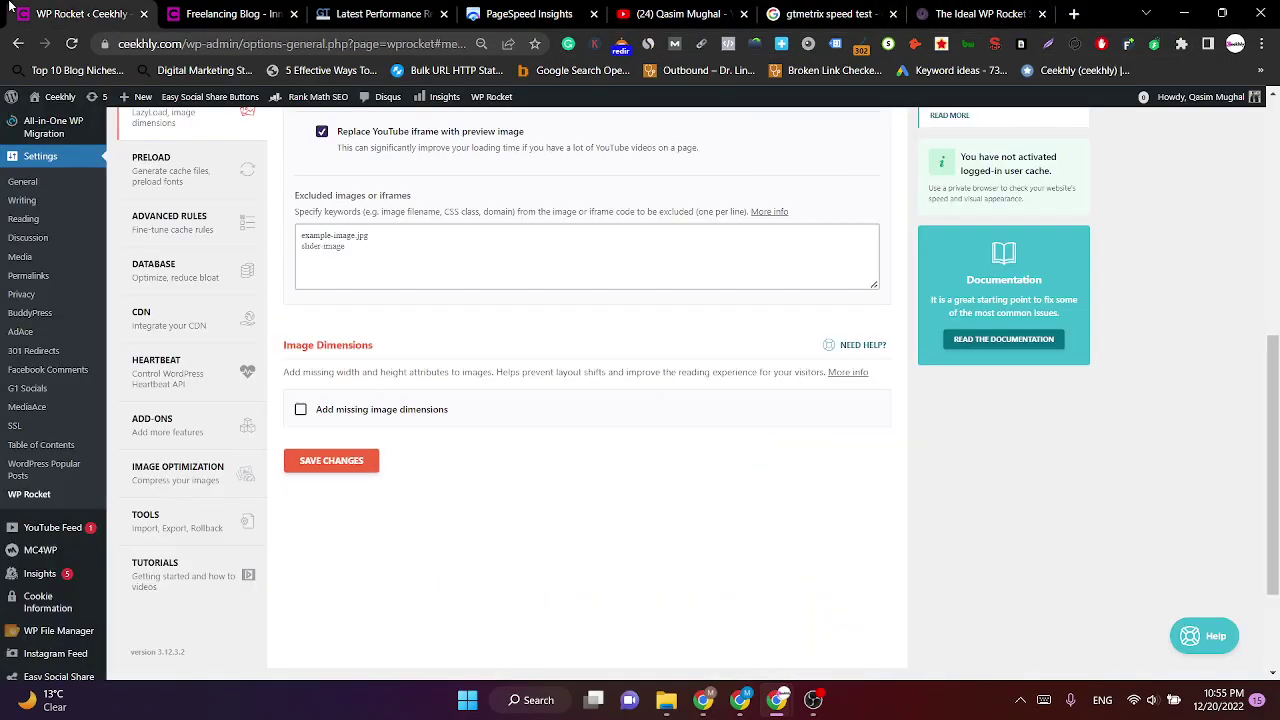
click(301, 411)
Check the article's example for Excluded images or iframes and save WP Rocket's Media settings without adding exclusions.
click(381, 239)
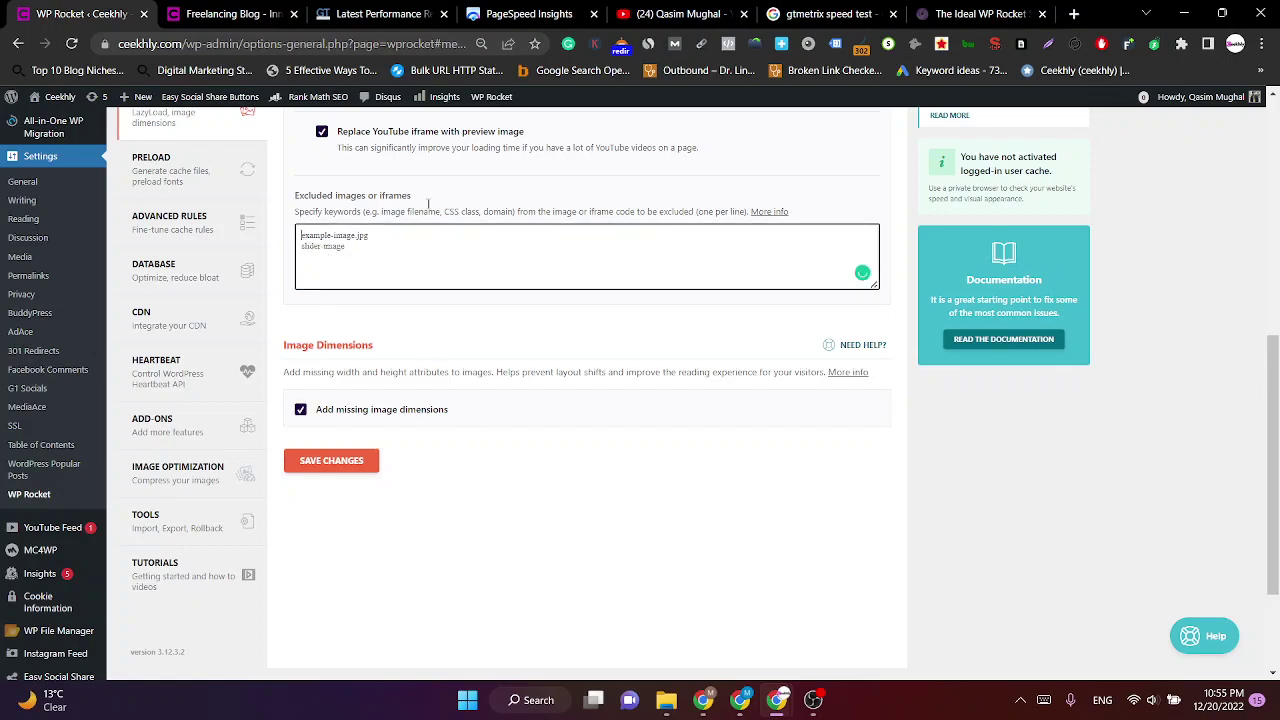
click(950, 13)
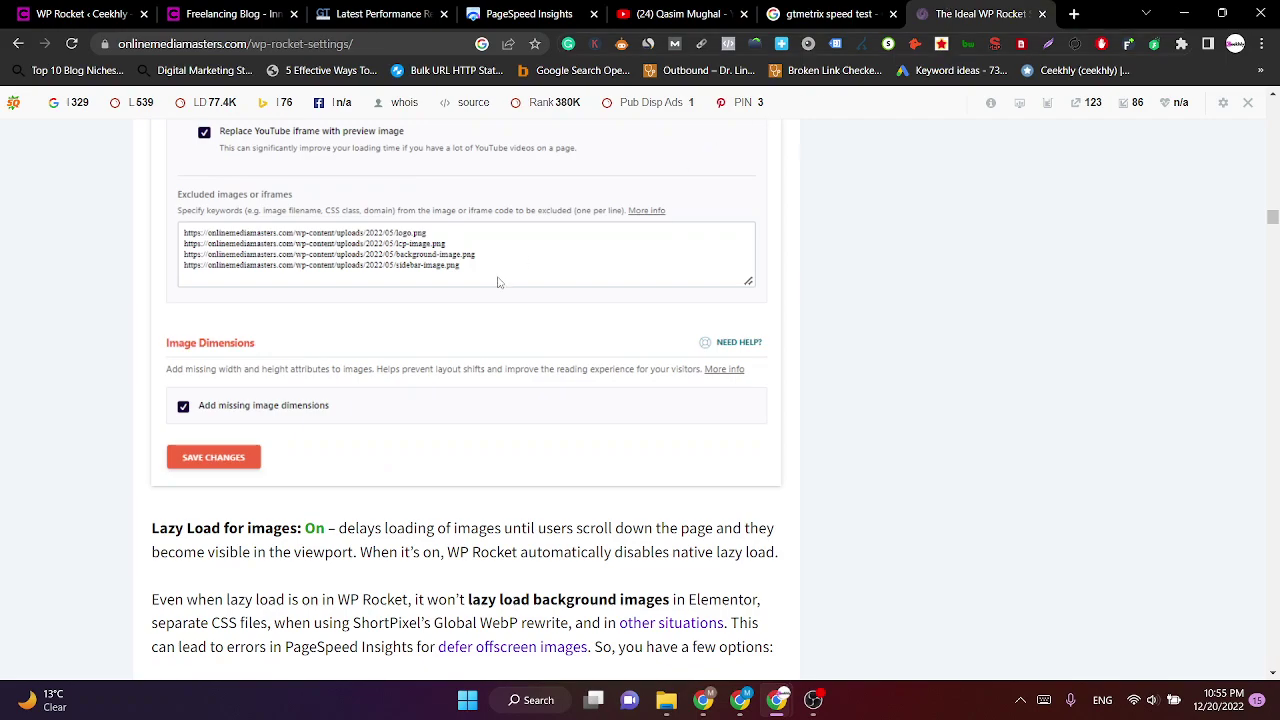
scroll(497, 280, up, 2)
scroll(430, 440, down, 1)
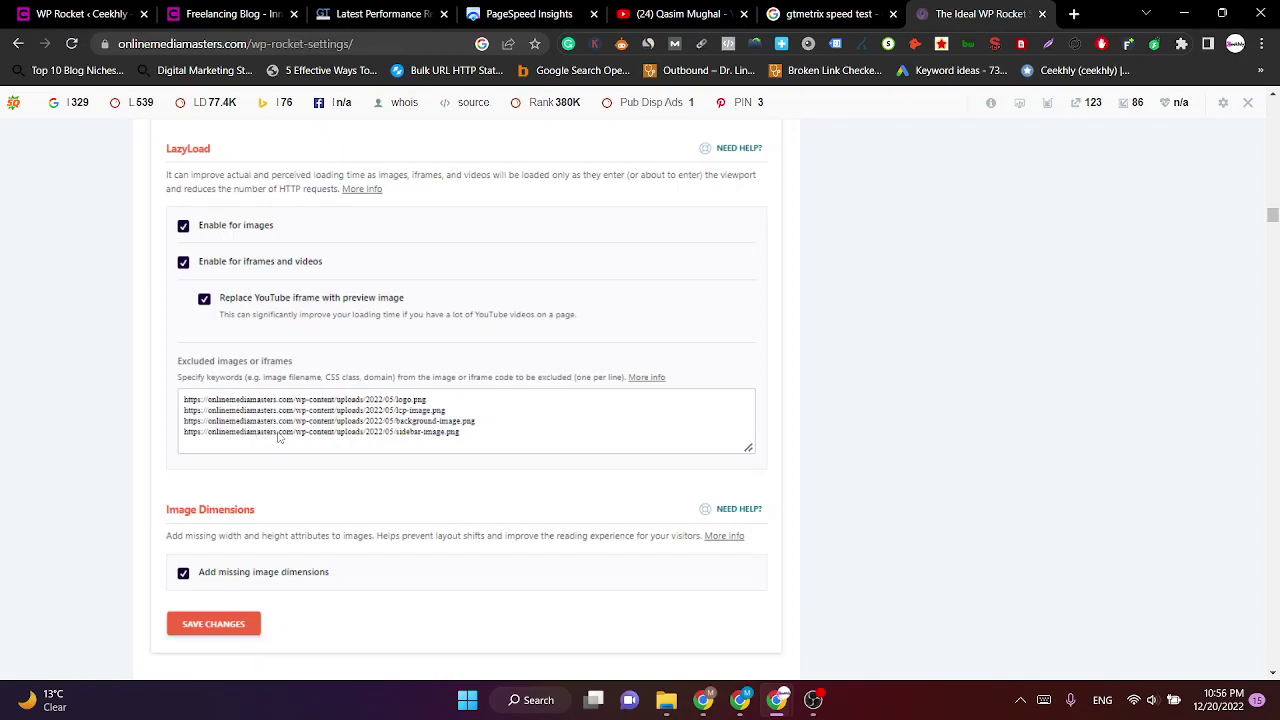
click(80, 14)
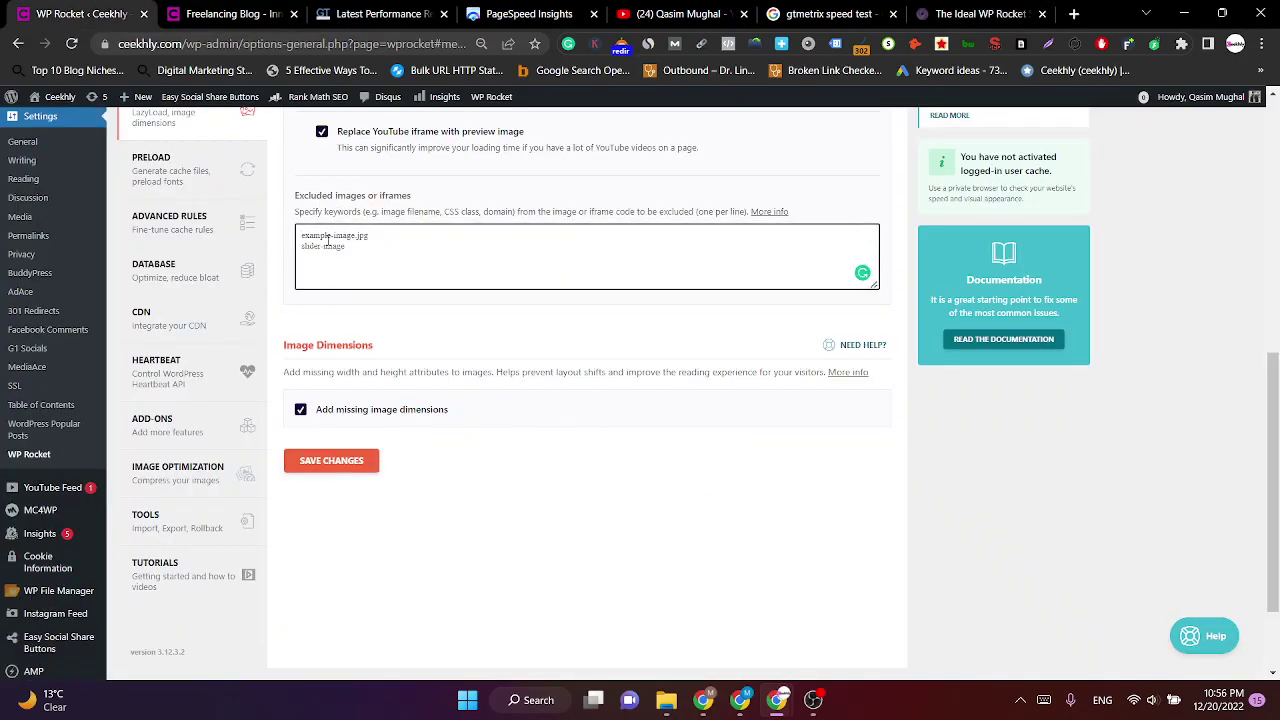
scroll(509, 450, up, 3)
scroll(381, 418, down, 2)
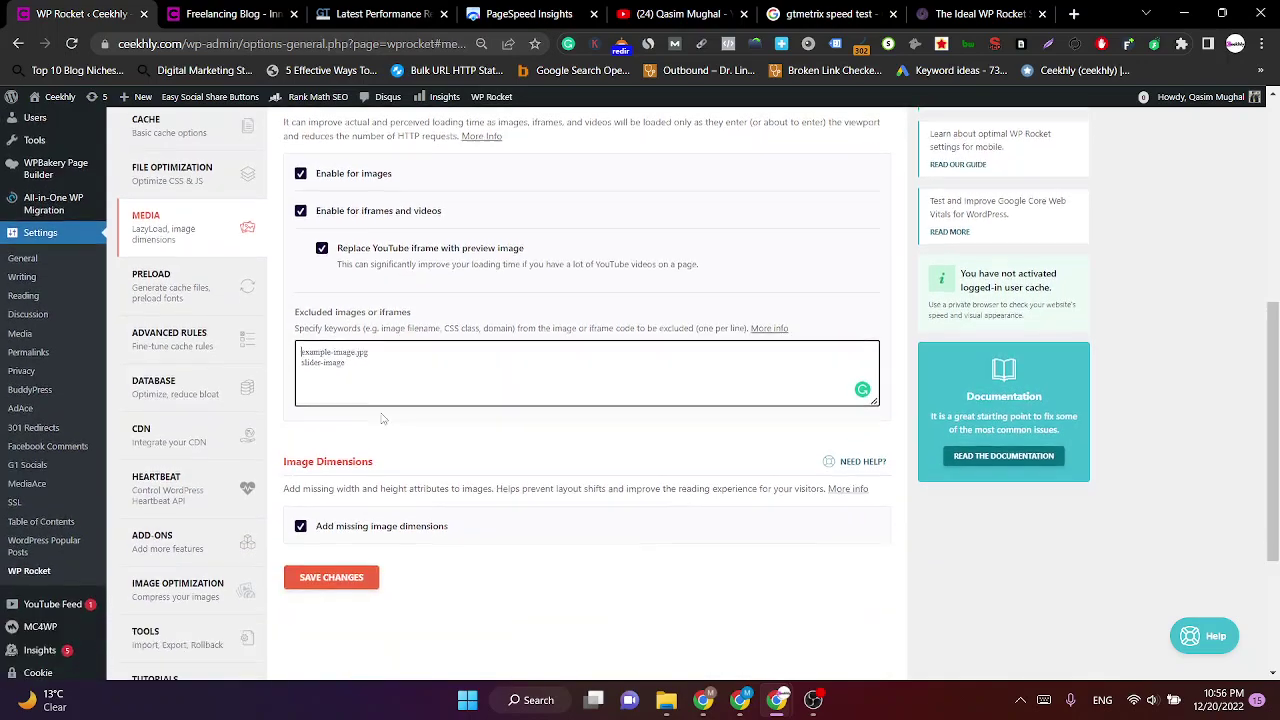
click(348, 543)
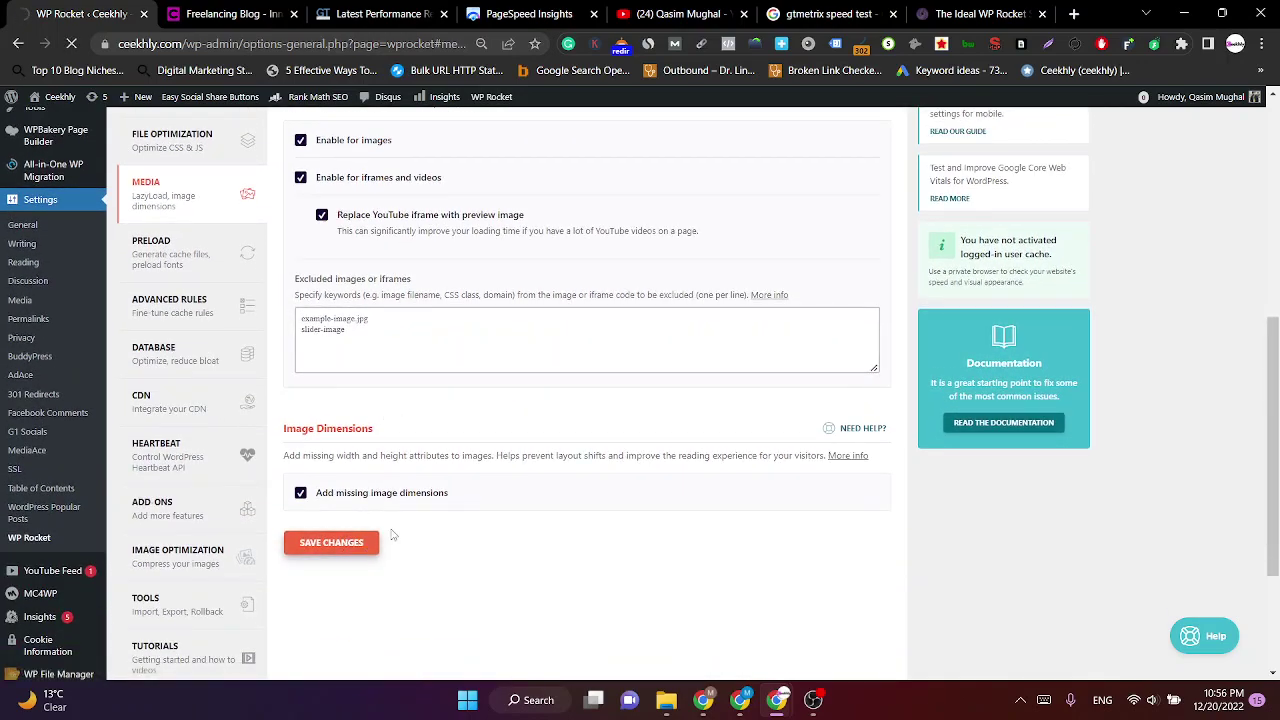
Skim the article's remaining Media explanations on lazy loading and image dimensions, continuing to its recommended Preload settings.
click(980, 14)
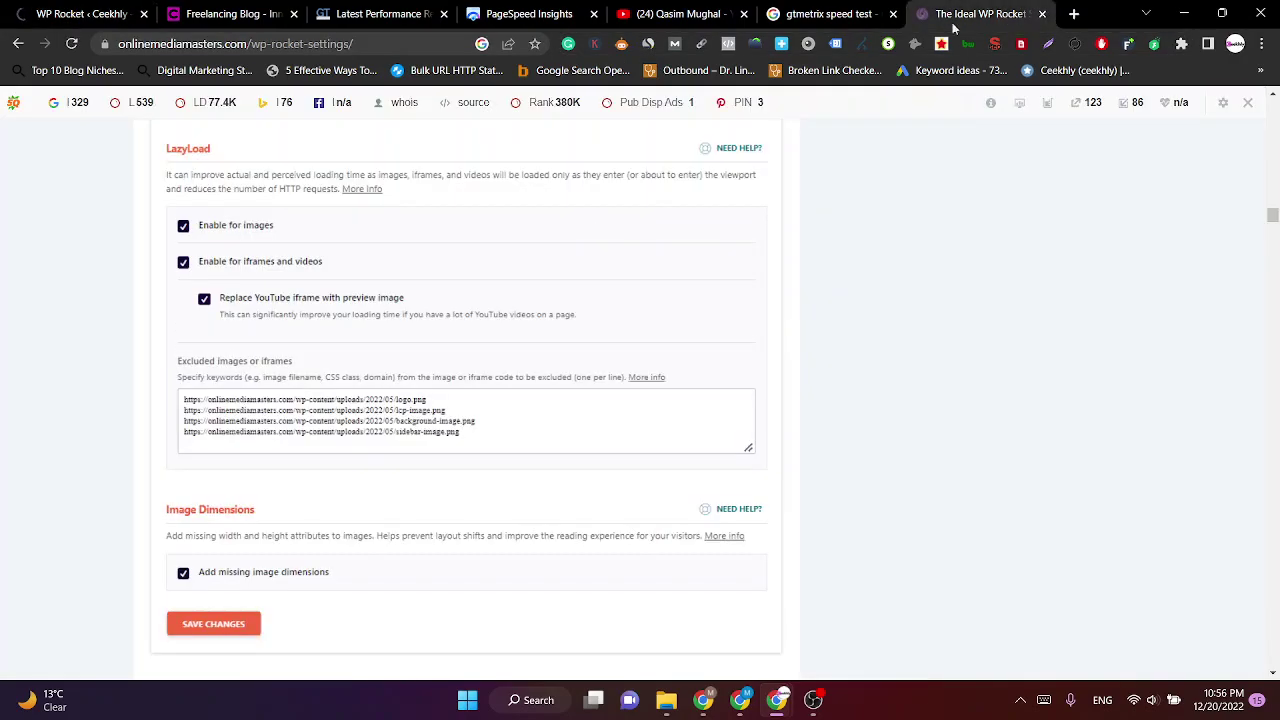
scroll(291, 337, down, 4)
scroll(322, 337, down, 9)
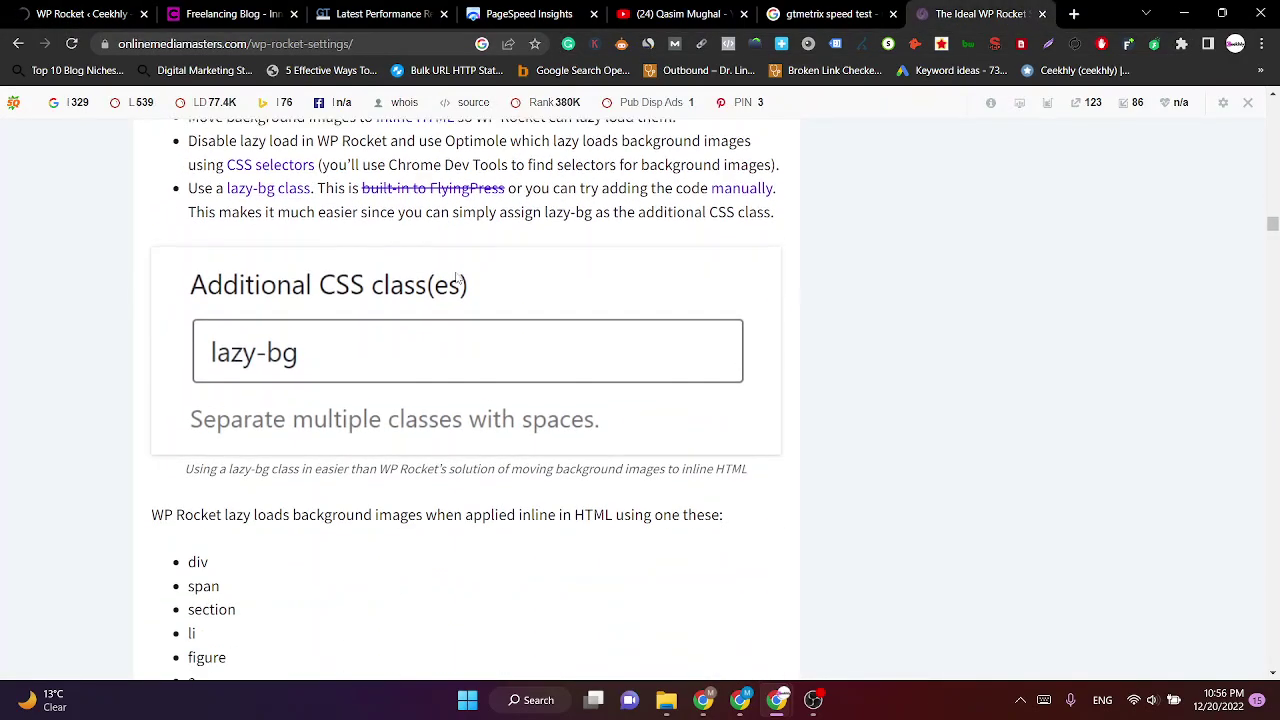
scroll(392, 358, down, 10)
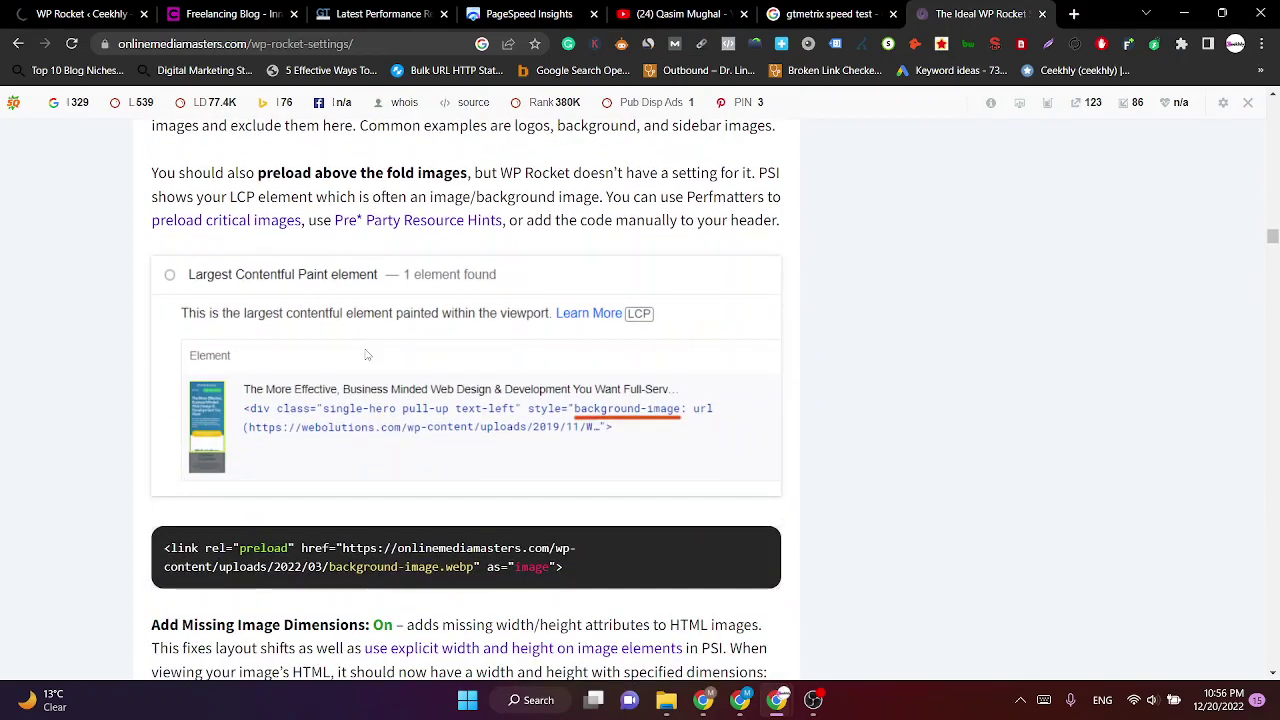
scroll(363, 345, down, 4)
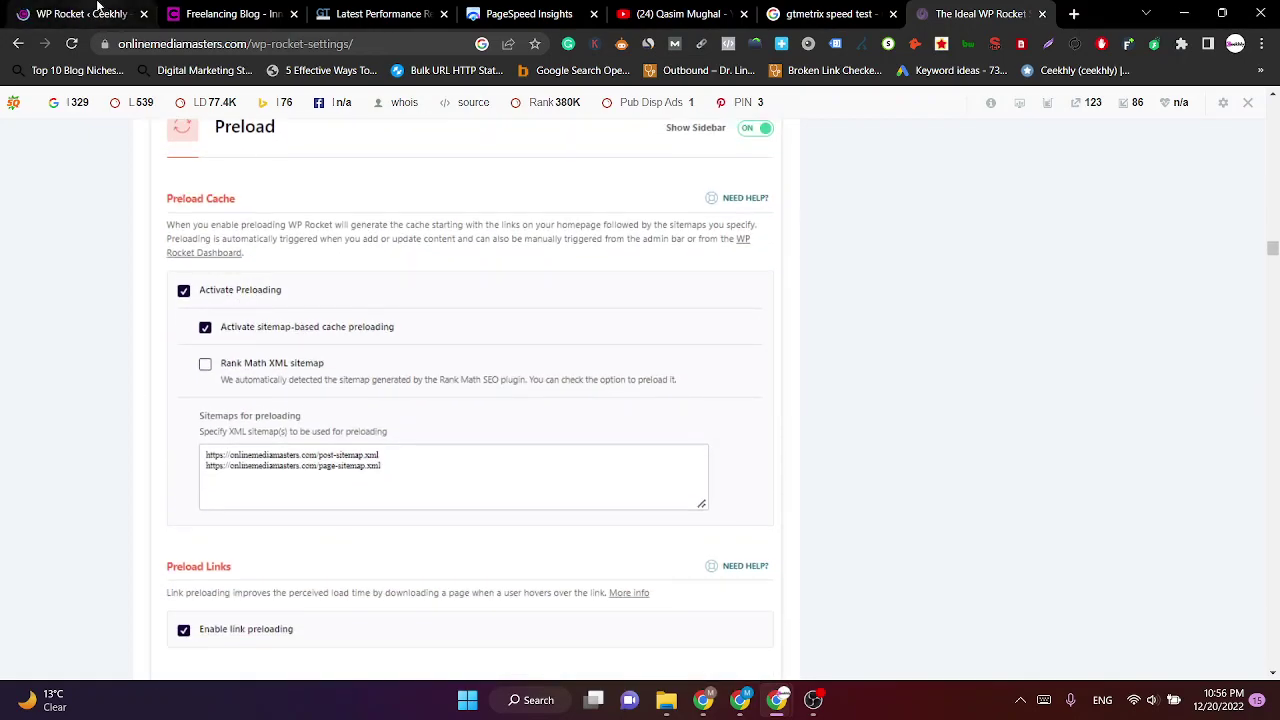
Return to WP Rocket and review the saved LazyLoad and Image Dimensions settings.
click(97, 7)
scroll(470, 438, down, 3)
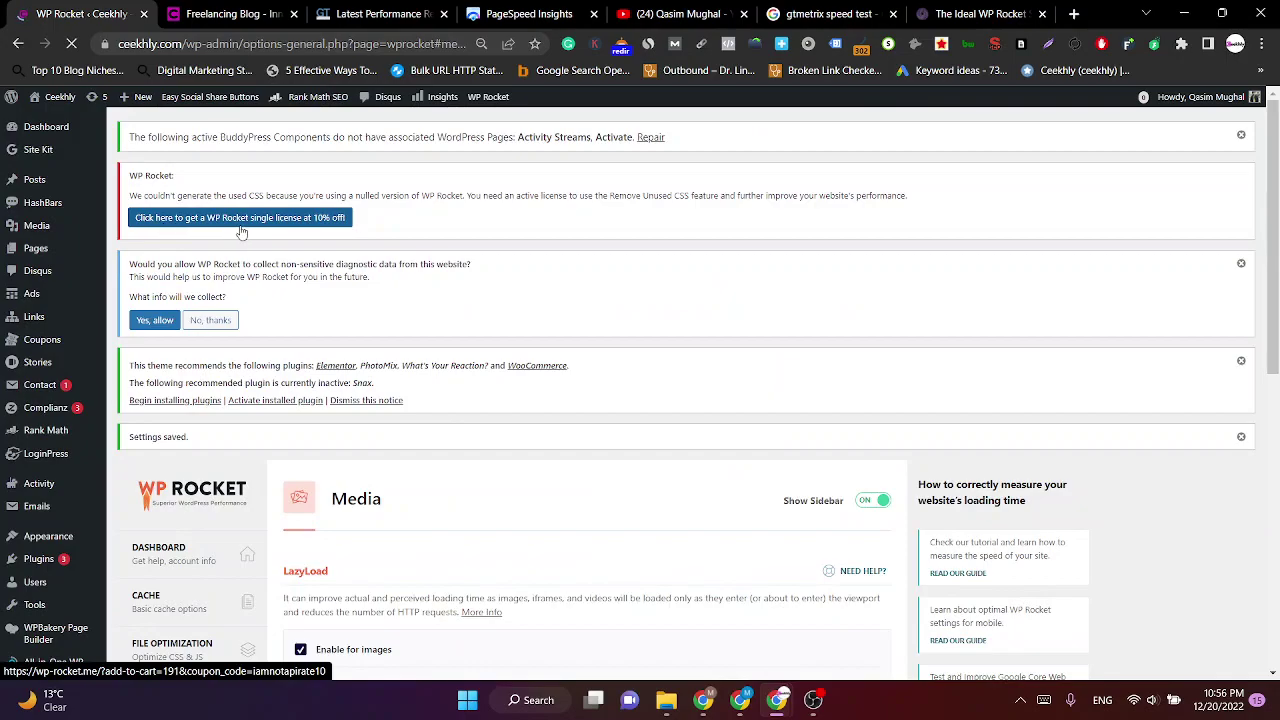
scroll(330, 200, down, 2)
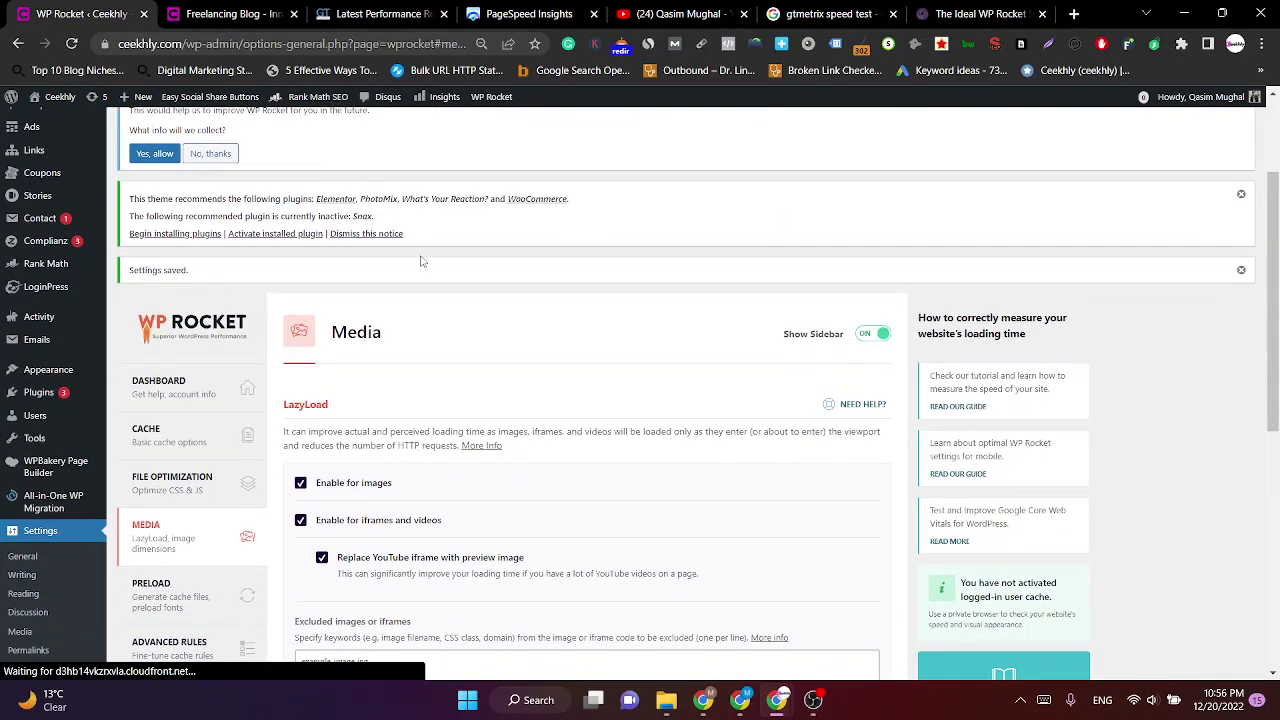
scroll(421, 261, down, 5)
scroll(502, 450, up, 1)
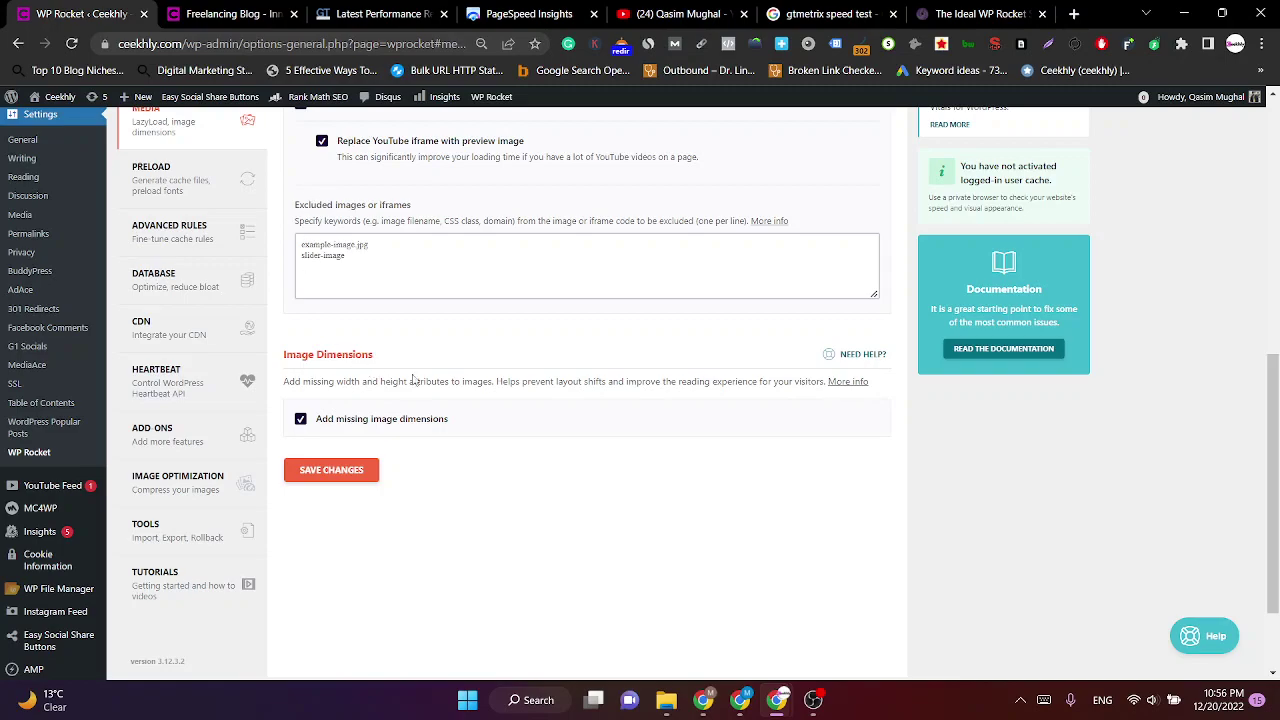
scroll(510, 322, down, 1)
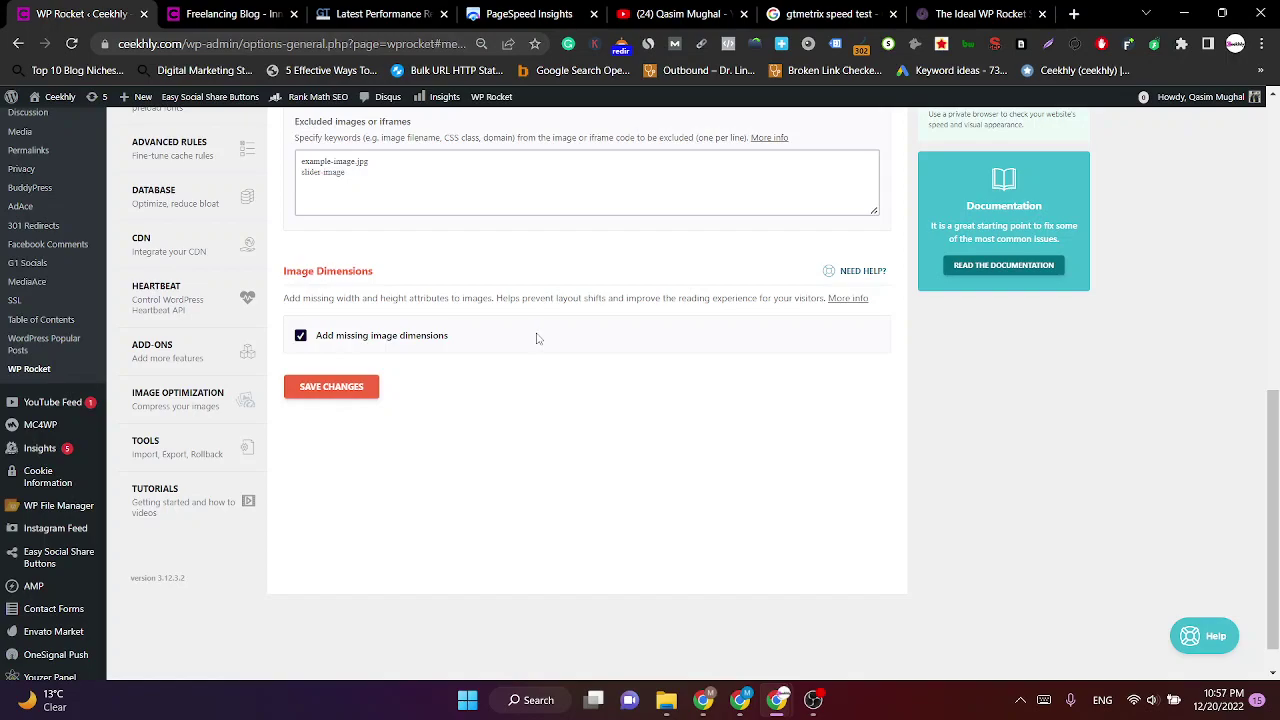
scroll(652, 425, up, 3)
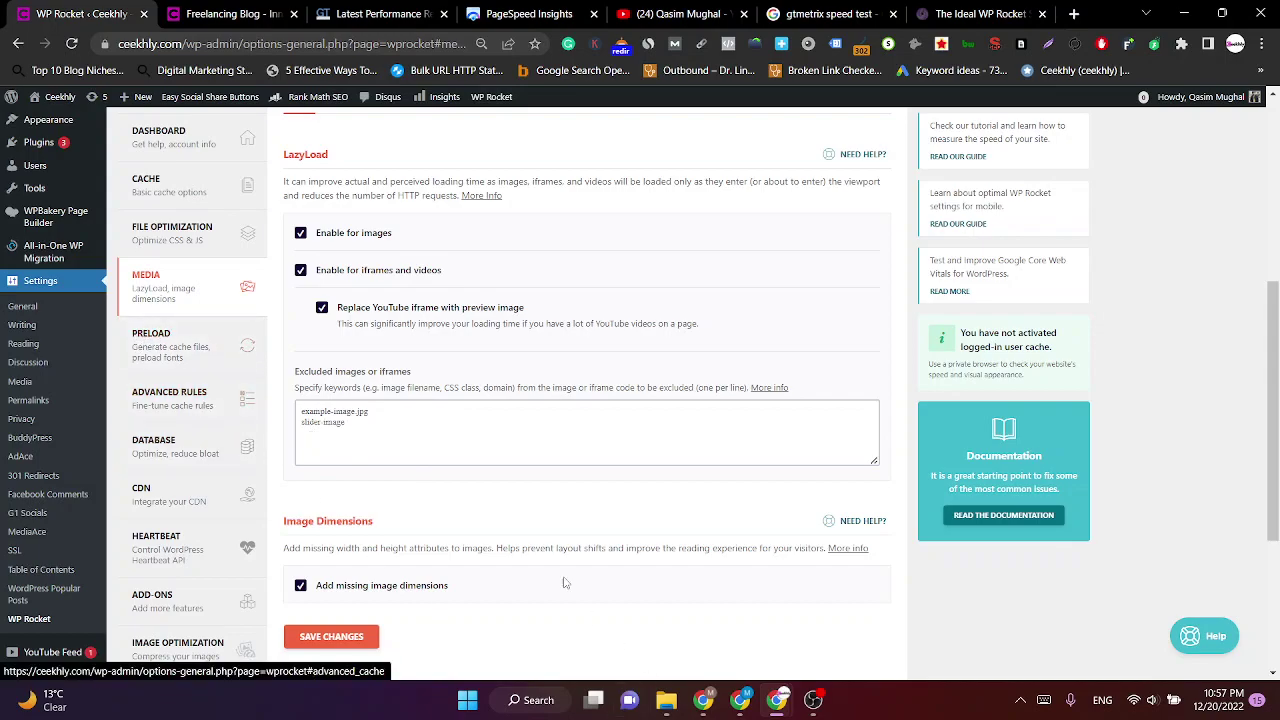
In WP Rocket's Preload settings, activate cache preloading and enable link preloading.
click(122, 343)
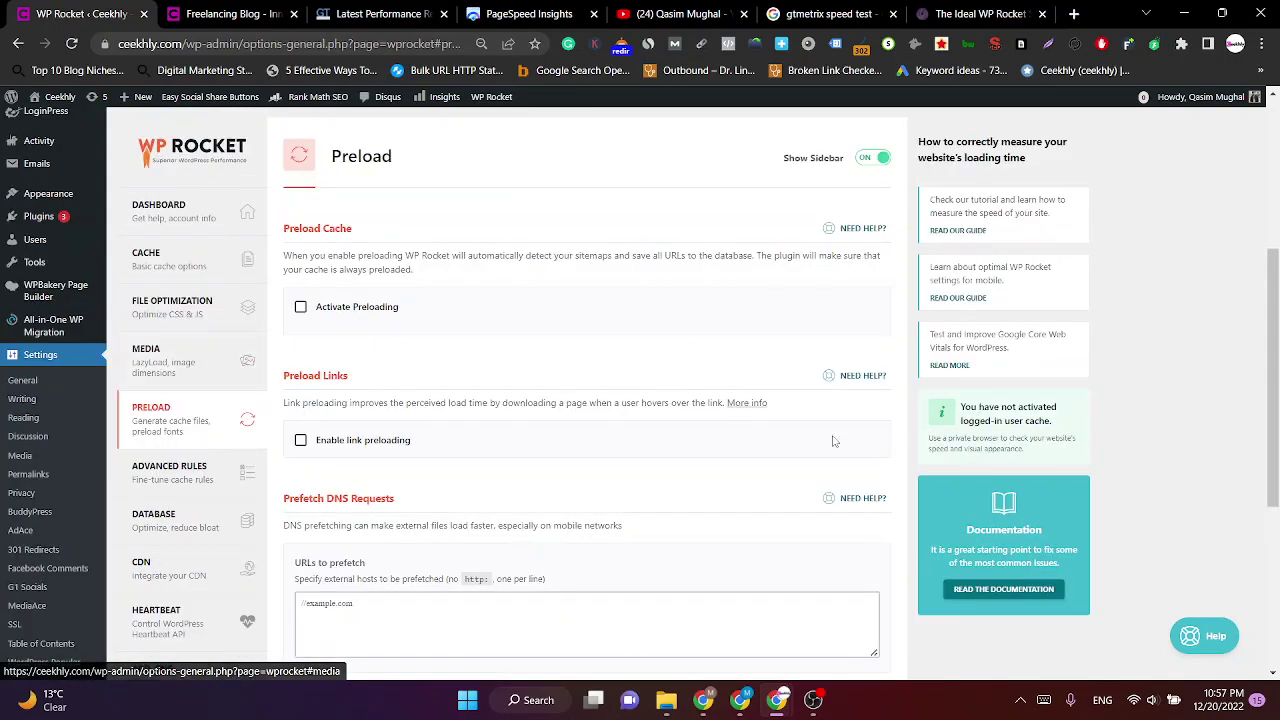
click(300, 306)
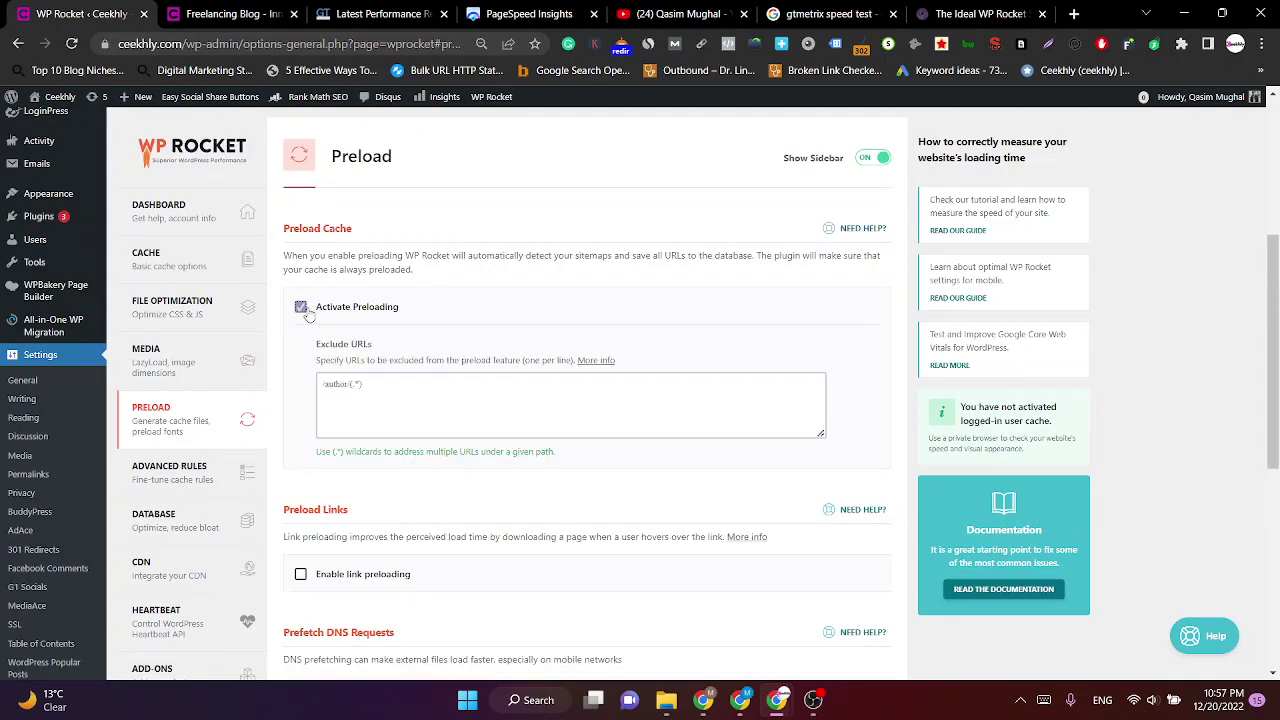
scroll(367, 344, down, 1)
scroll(367, 344, down, 1)
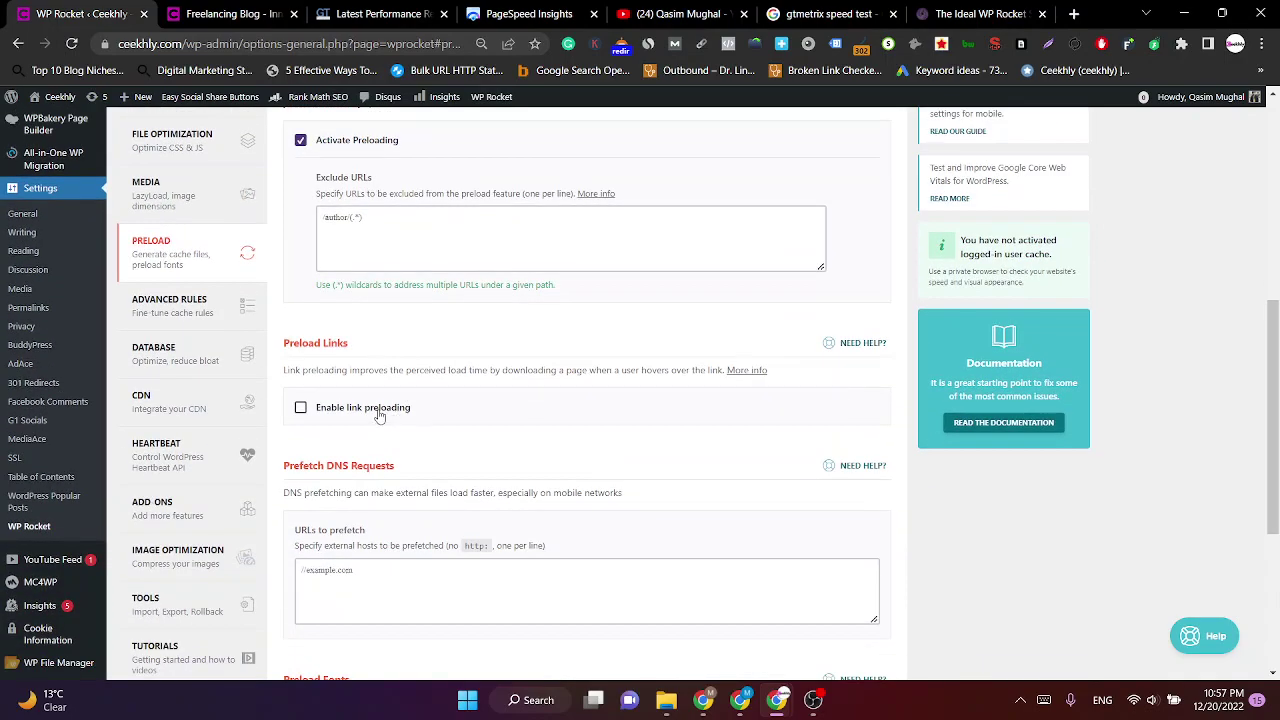
click(378, 409)
Compare the Preload settings with the article's example and save them in WP Rocket without adding excluded URLs, prefetch hosts or fonts.
click(975, 14)
scroll(211, 213, down, 3)
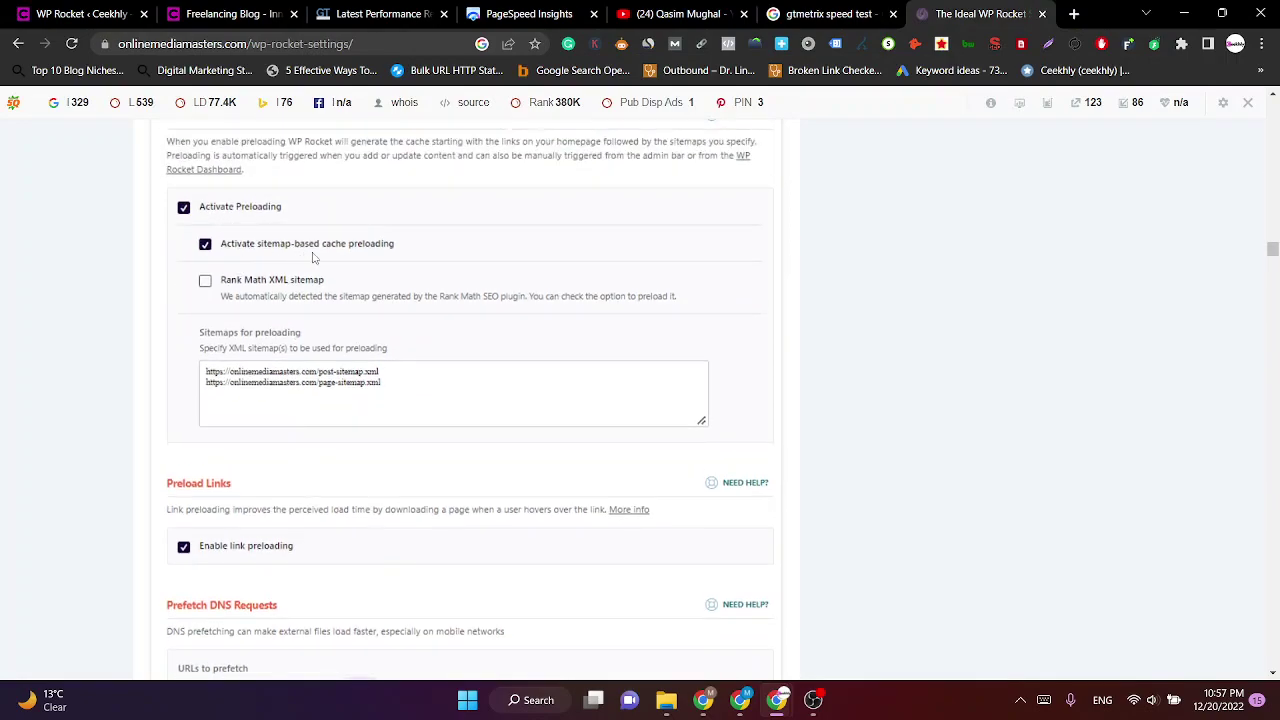
scroll(357, 294, down, 5)
scroll(303, 447, down, 10)
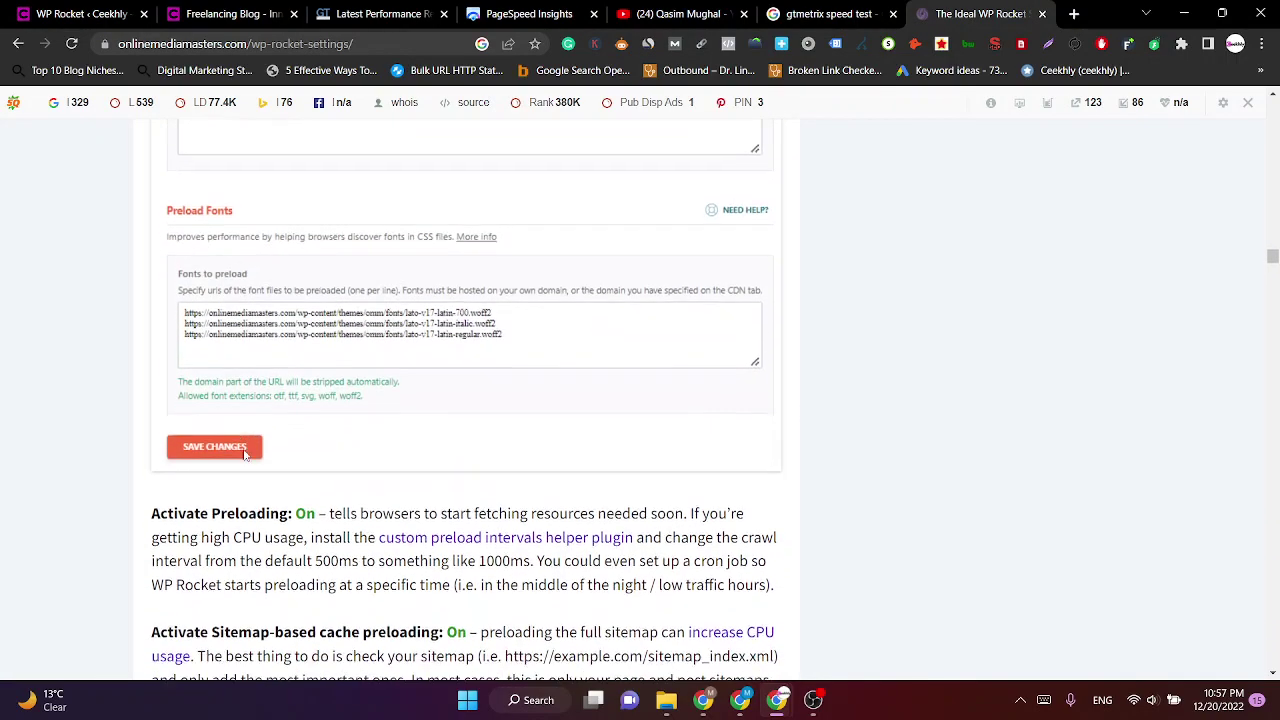
click(97, 12)
scroll(520, 250, up, 2)
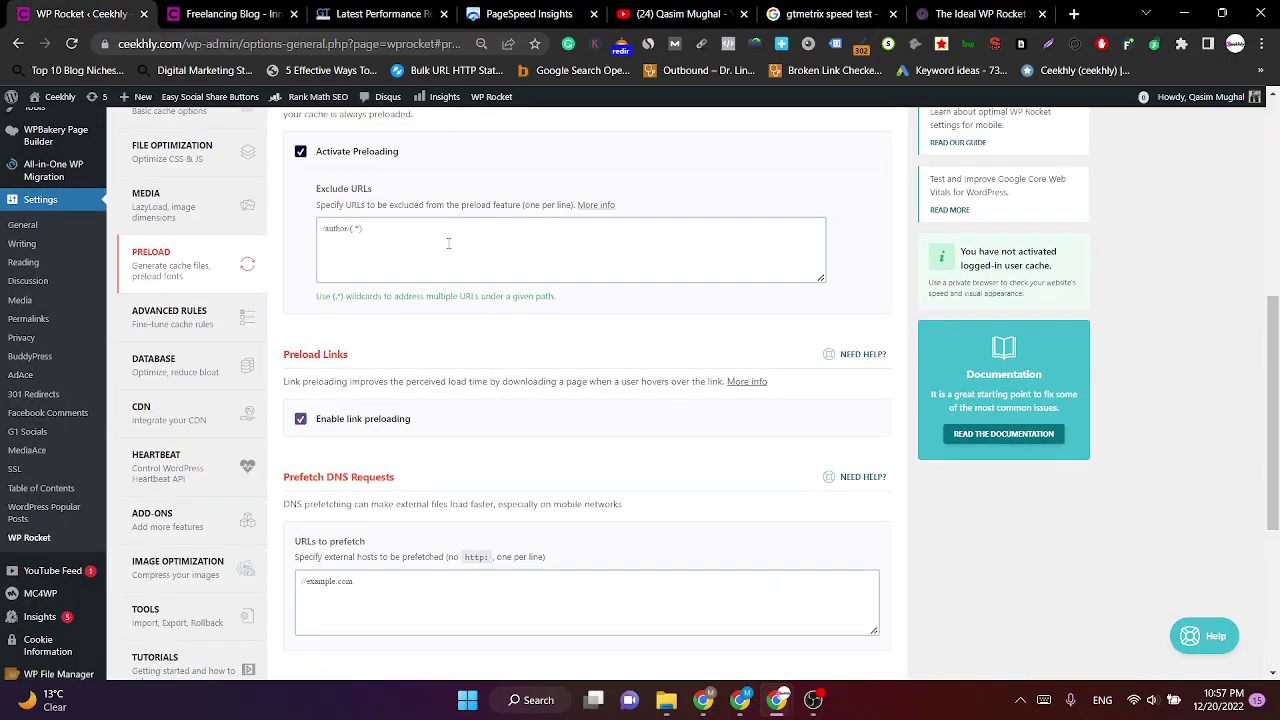
scroll(570, 334, down, 5)
scroll(415, 389, down, 1)
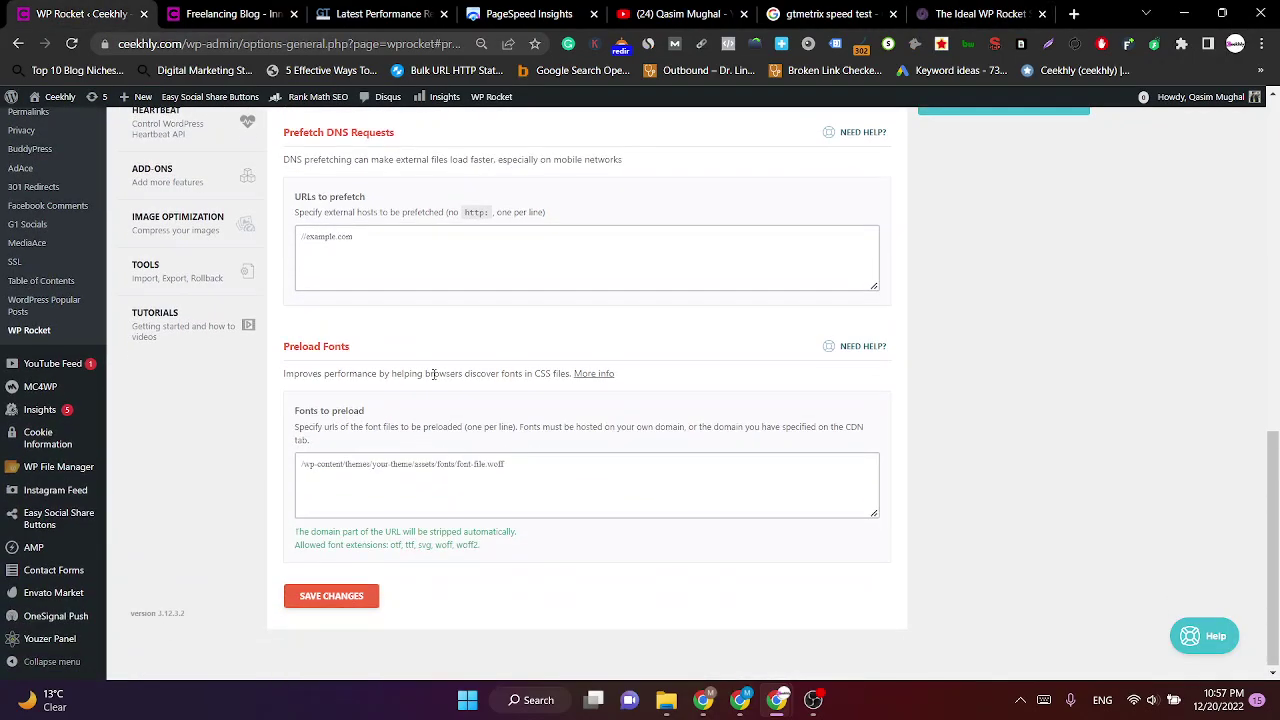
click(352, 598)
scroll(604, 420, up, 2)
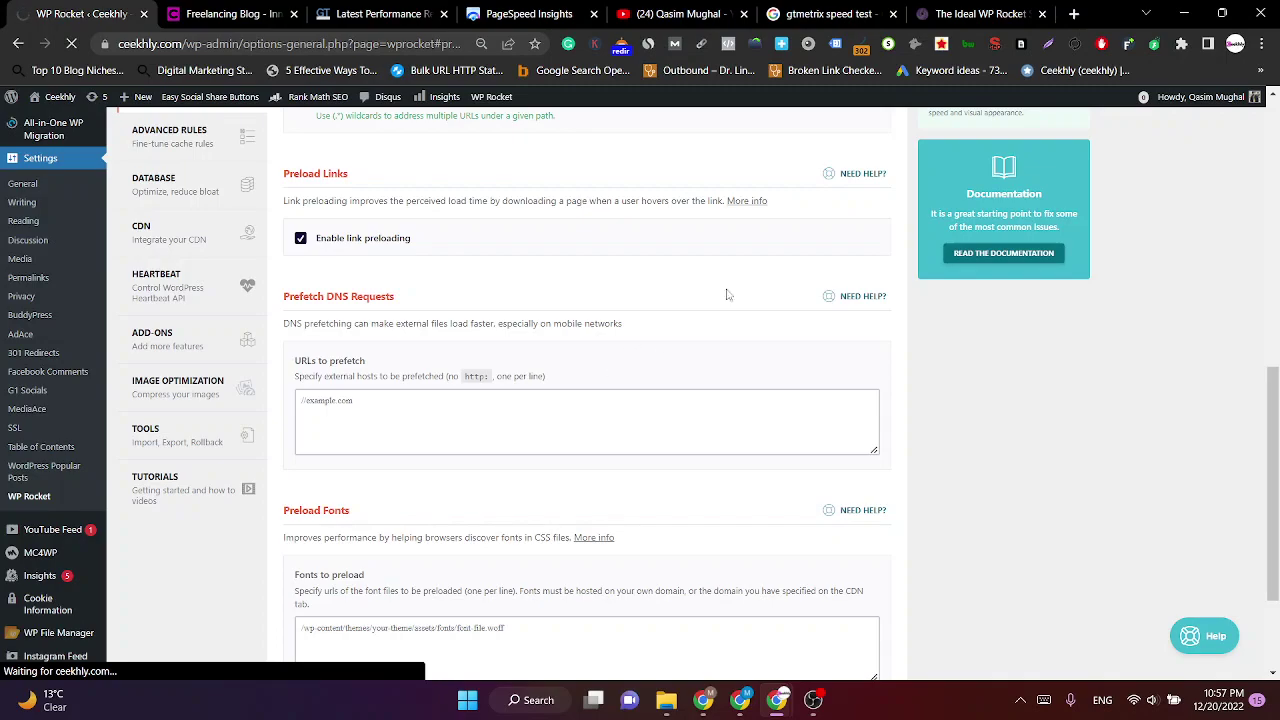
Glance at the article's sitemap preloading advice and review the saved Preload settings in WP Rocket.
click(980, 14)
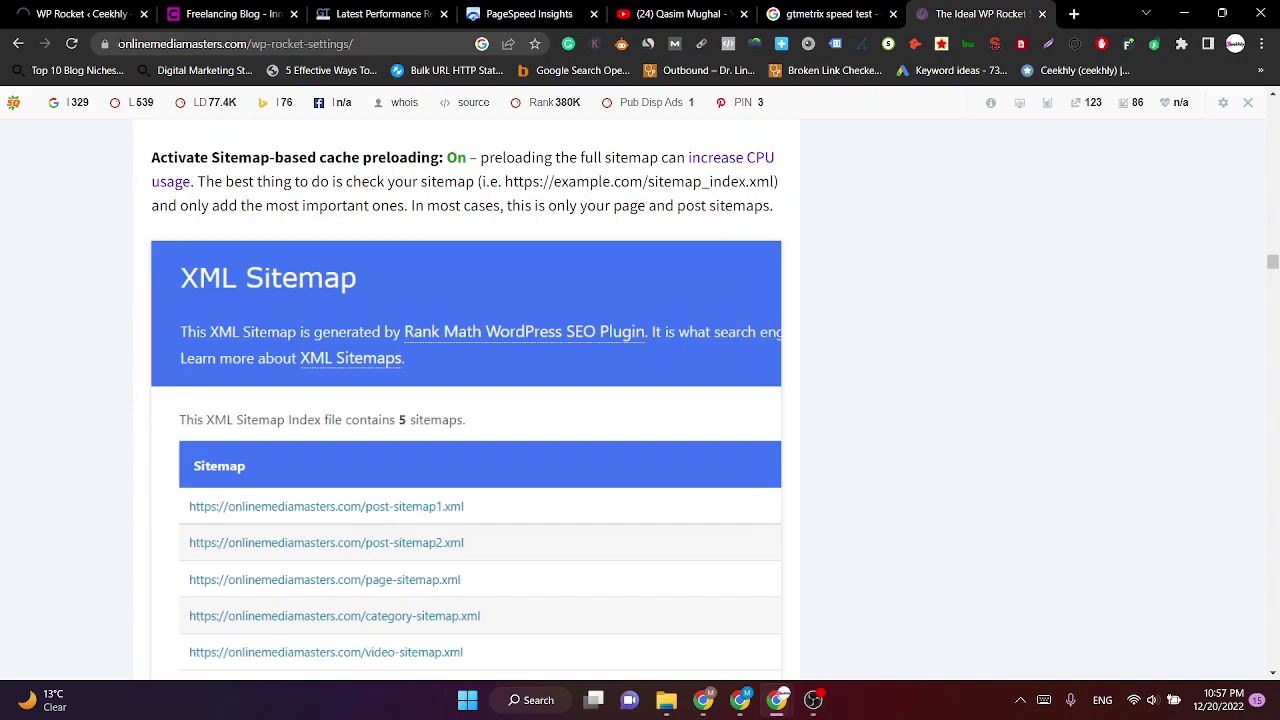
click(104, 14)
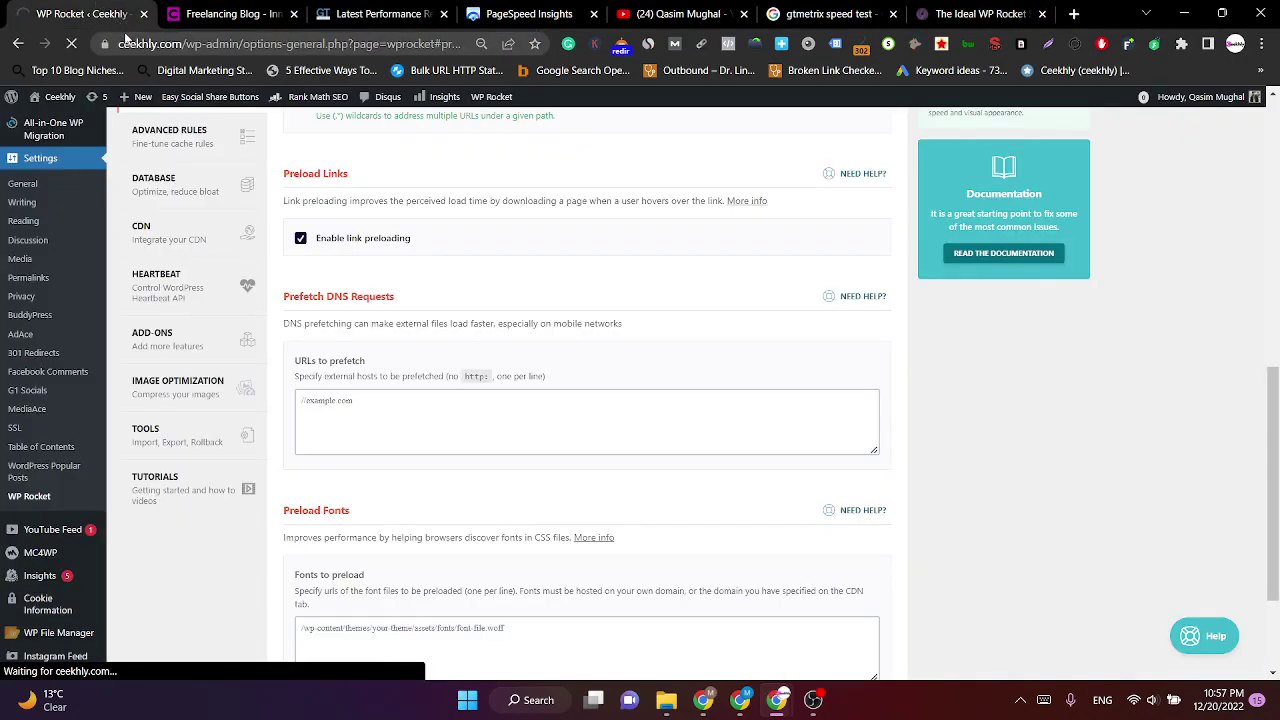
scroll(360, 303, down, 2)
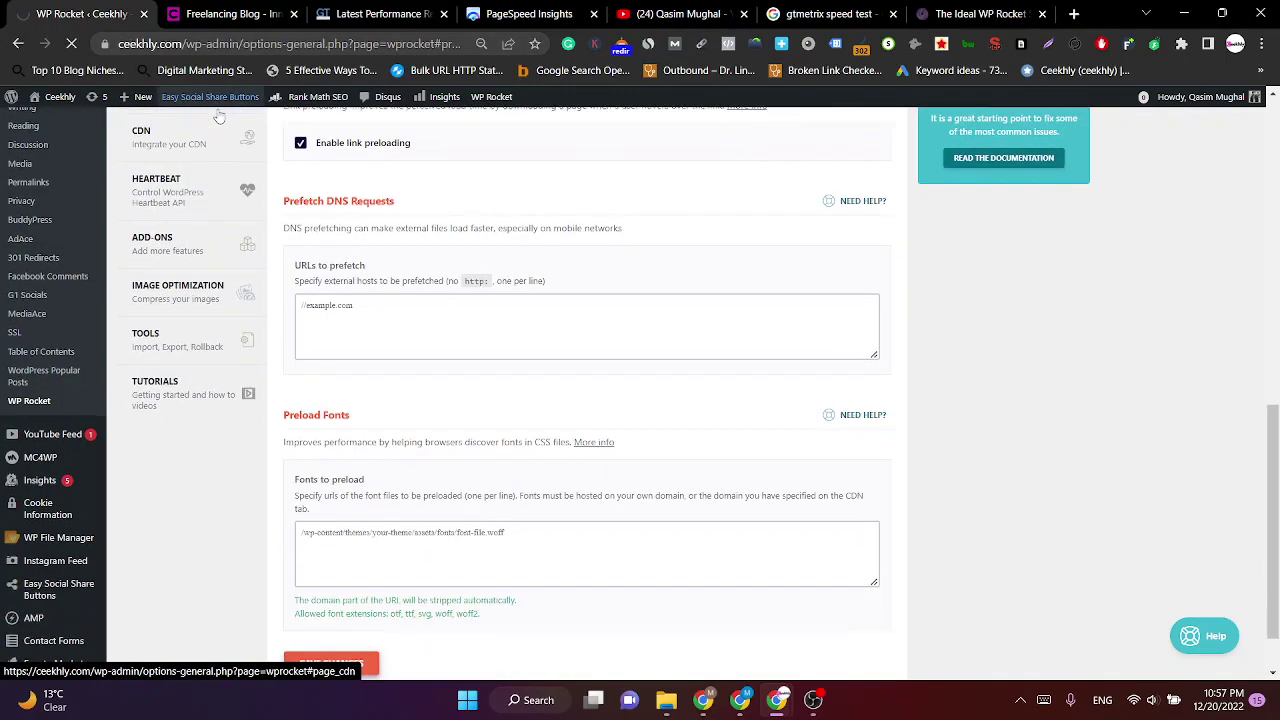
scroll(360, 303, up, 5)
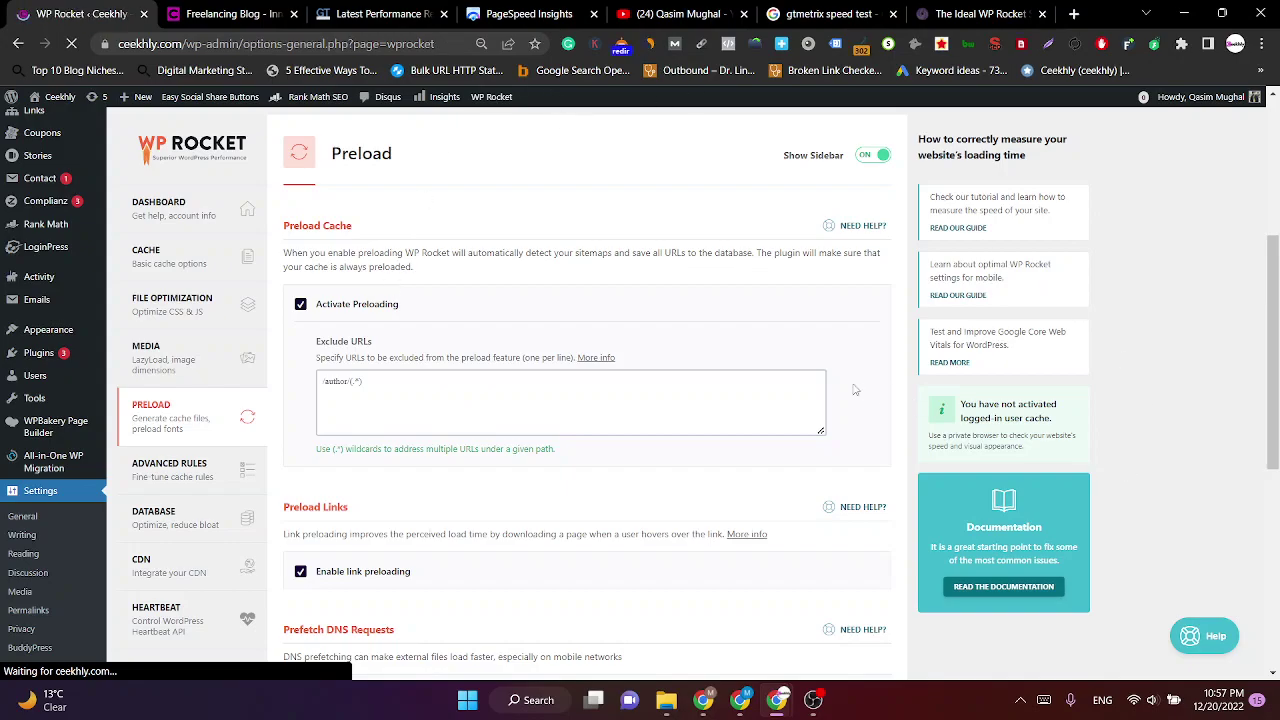
scroll(521, 298, down, 8)
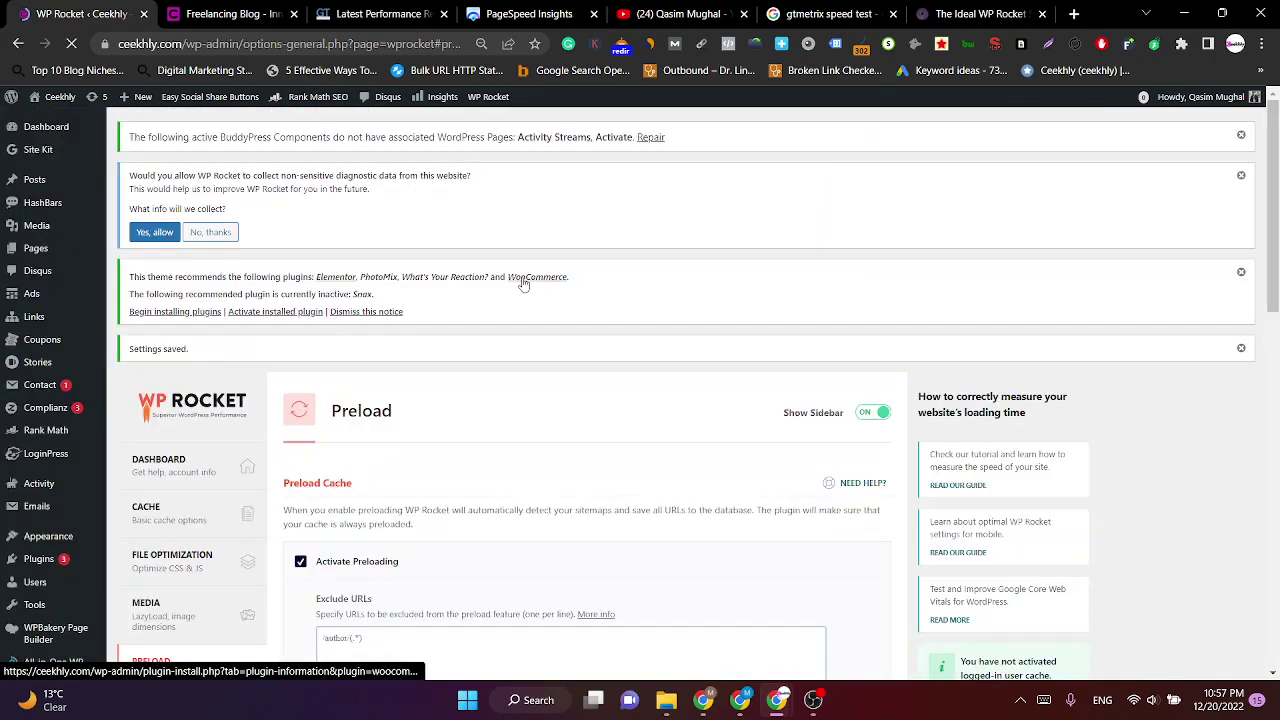
scroll(522, 283, down, 3)
Read the article's explanations of preloading, link preloading, DNS prefetching and font preloading, glancing ahead at Advanced Rules.
click(980, 13)
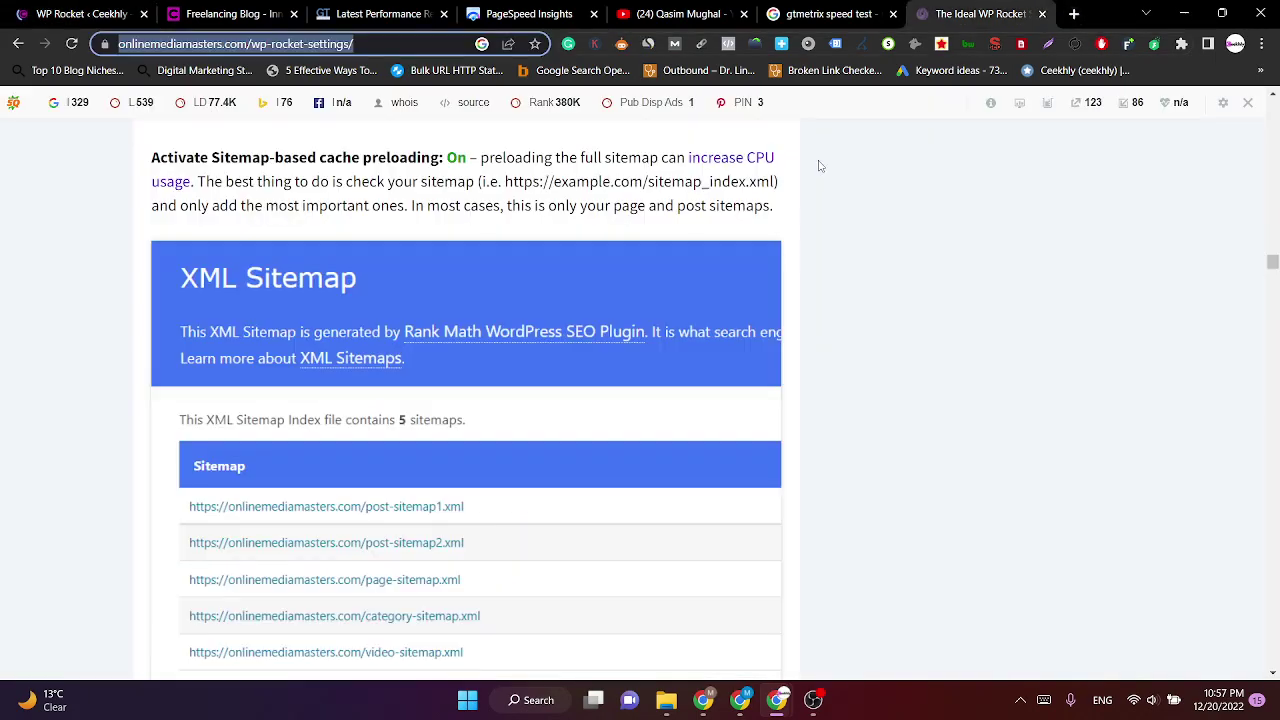
scroll(493, 318, down, 4)
scroll(493, 318, down, 15)
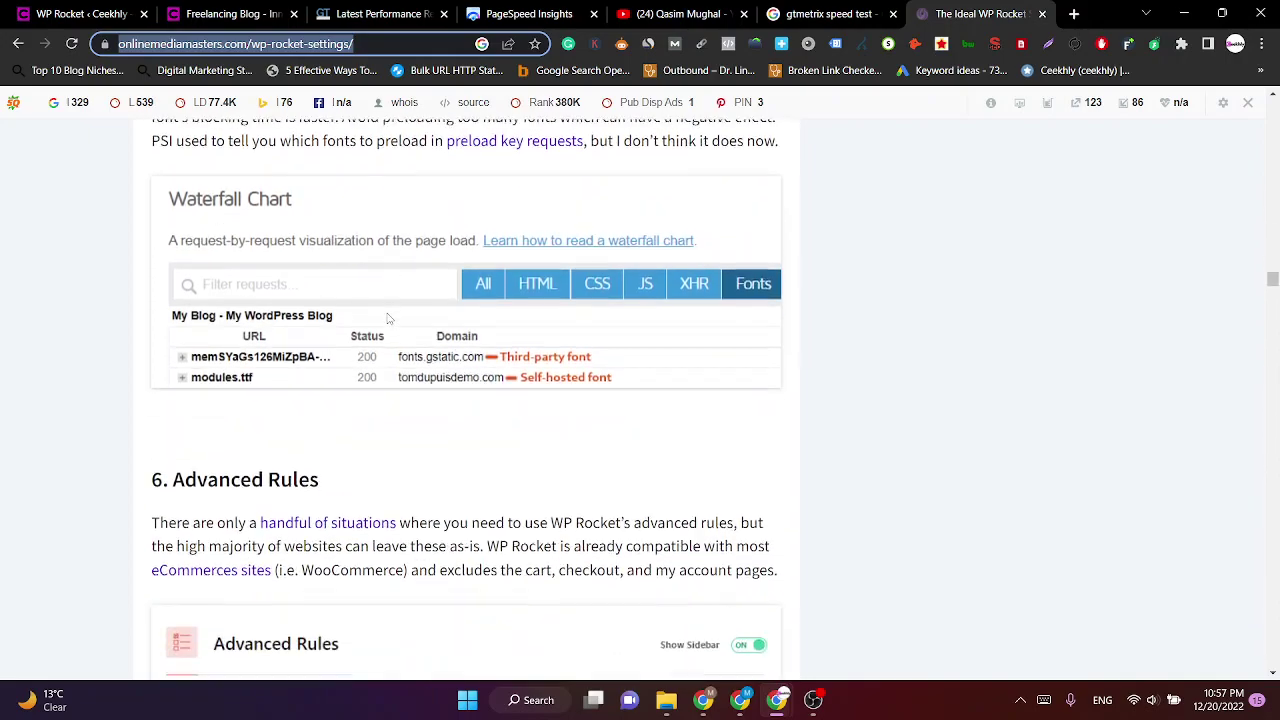
scroll(389, 318, down, 10)
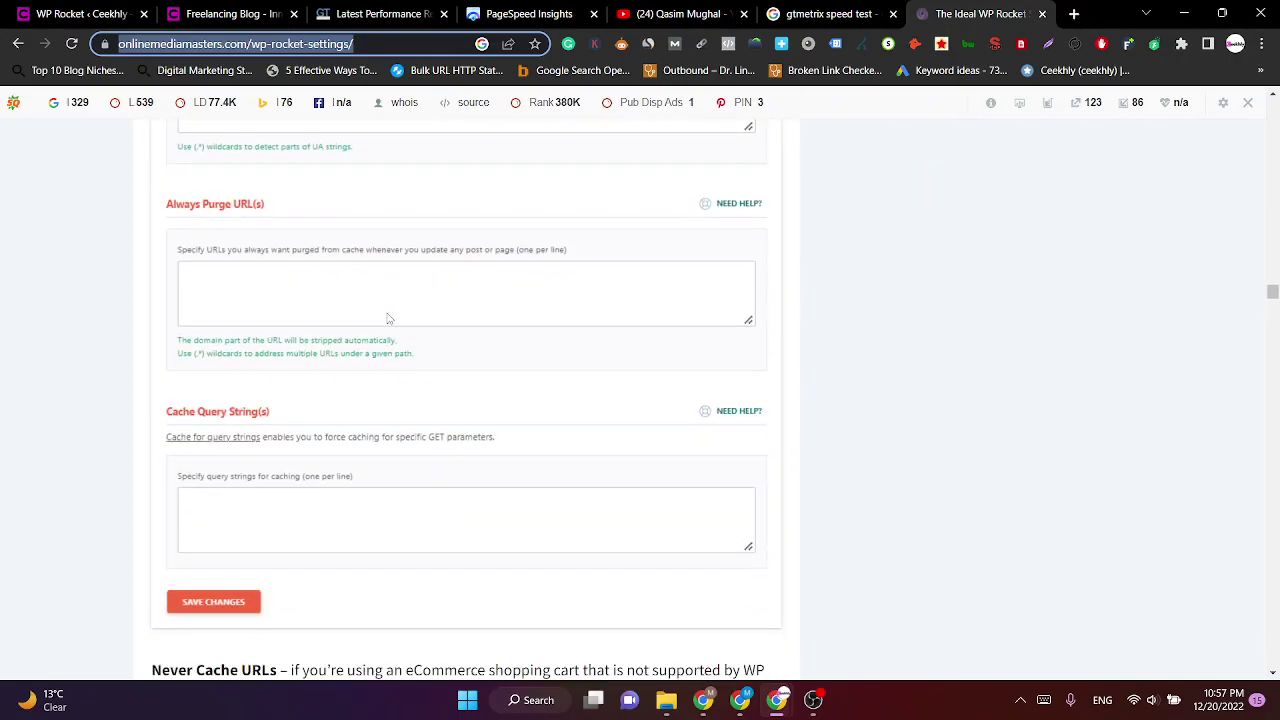
scroll(389, 318, down, 4)
scroll(389, 318, up, 9)
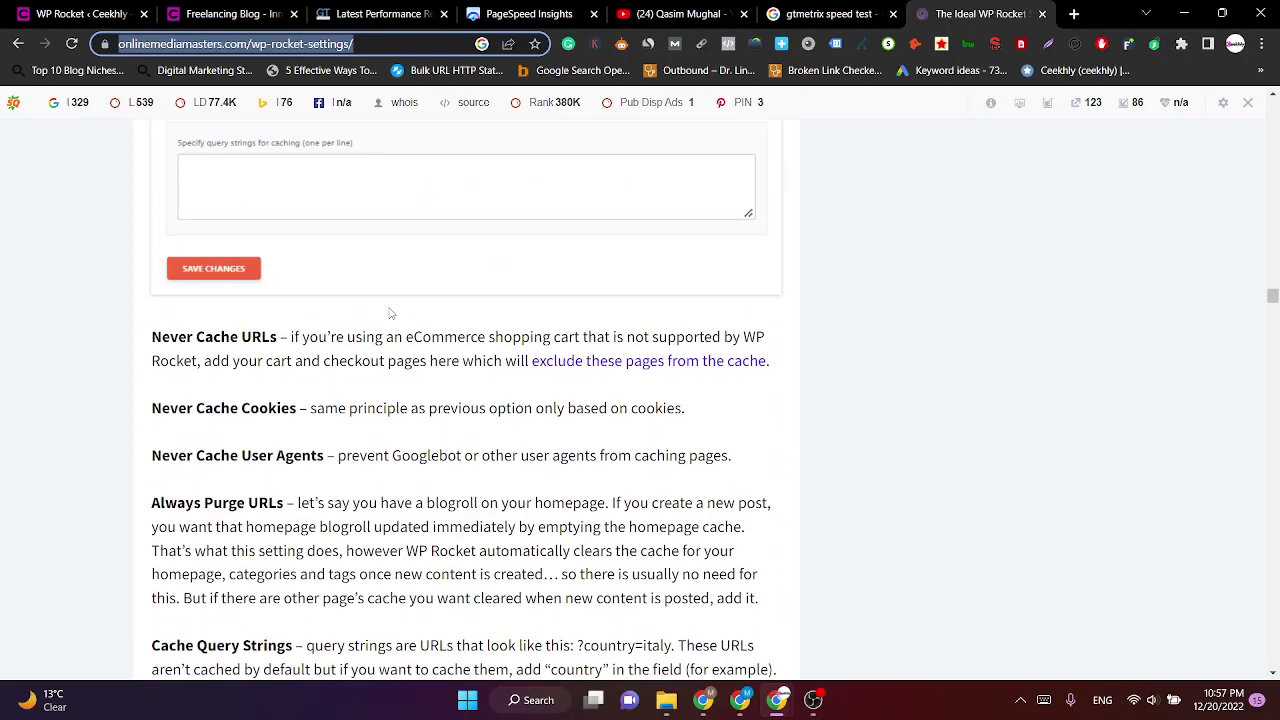
scroll(391, 314, up, 20)
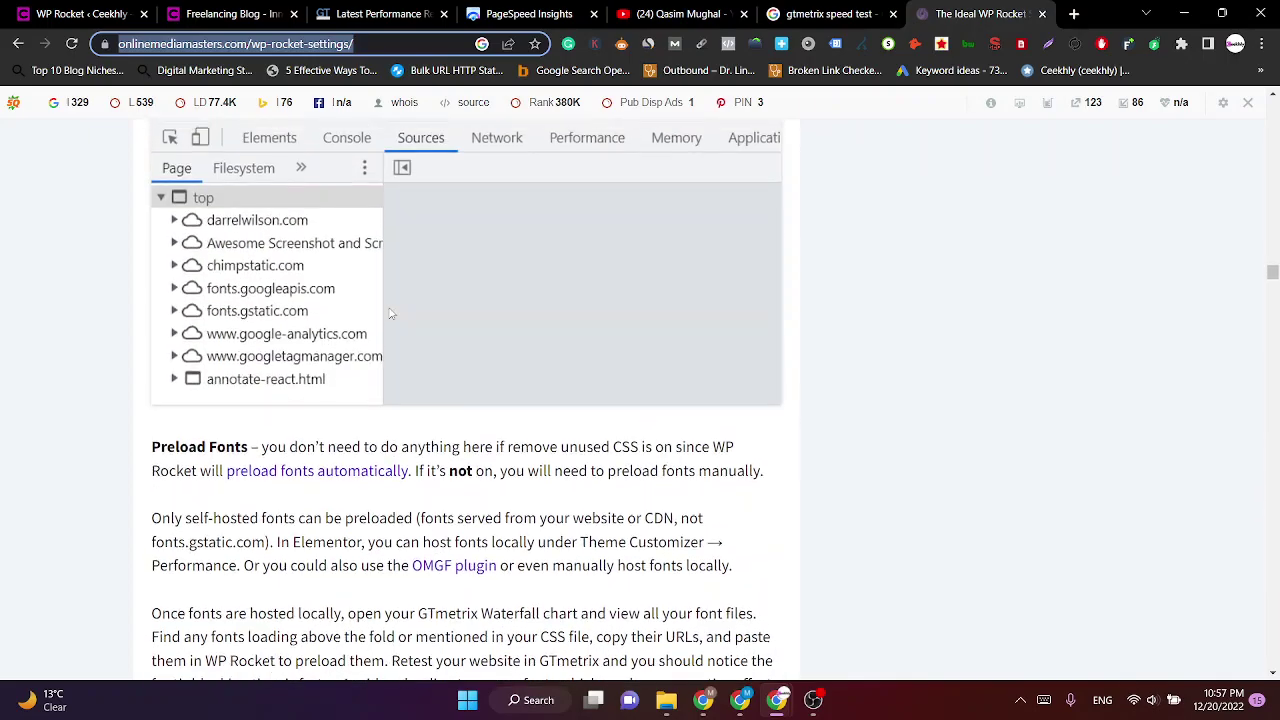
scroll(389, 314, up, 15)
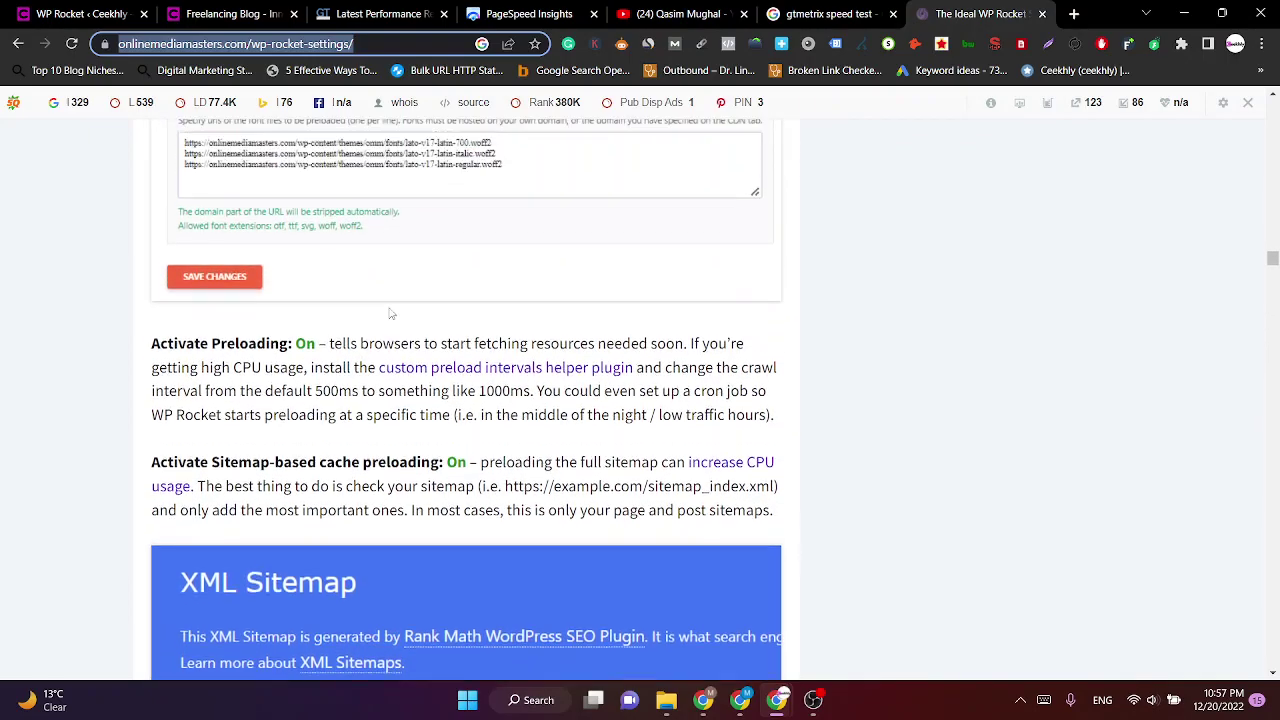
scroll(391, 314, up, 3)
scroll(391, 314, down, 15)
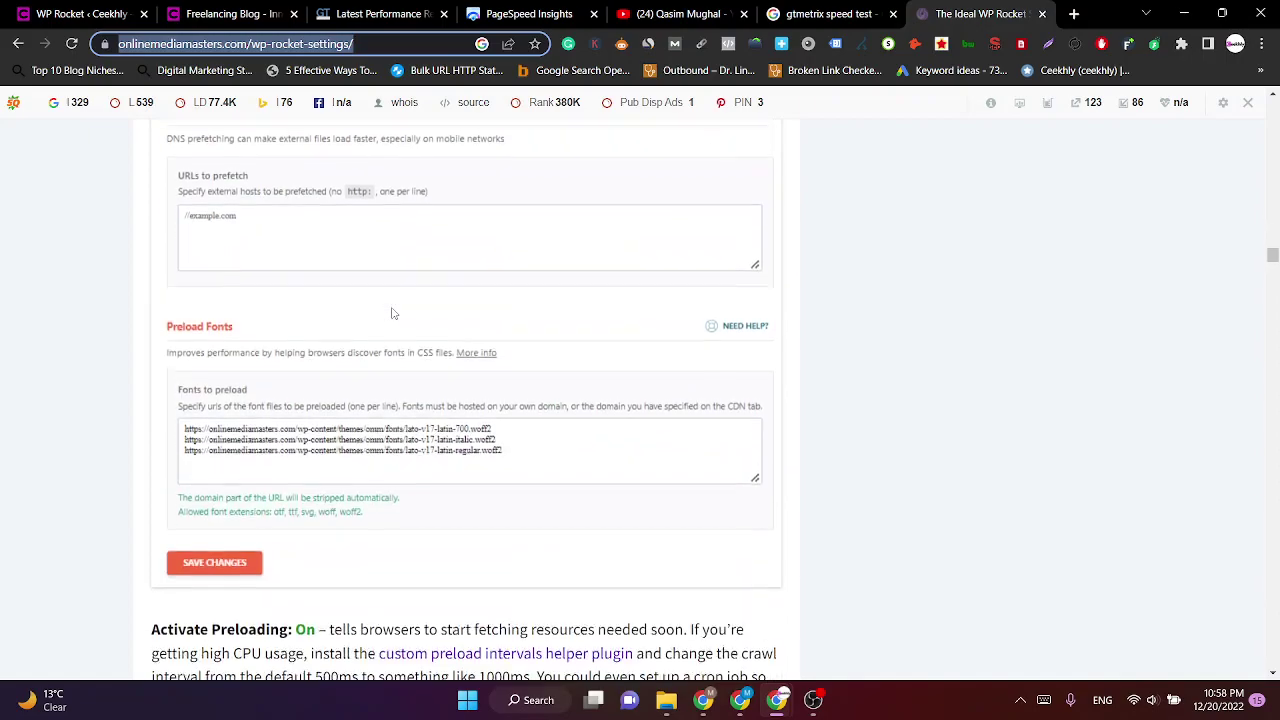
scroll(393, 314, down, 10)
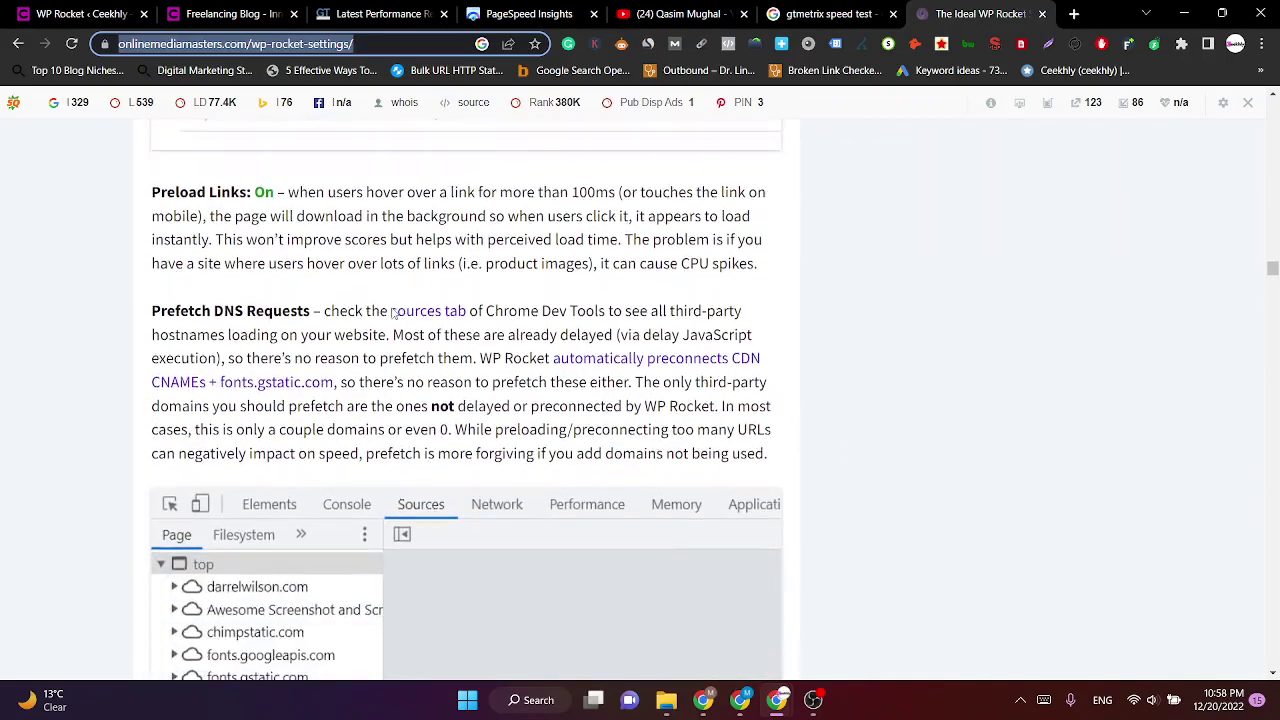
scroll(293, 391, down, 3)
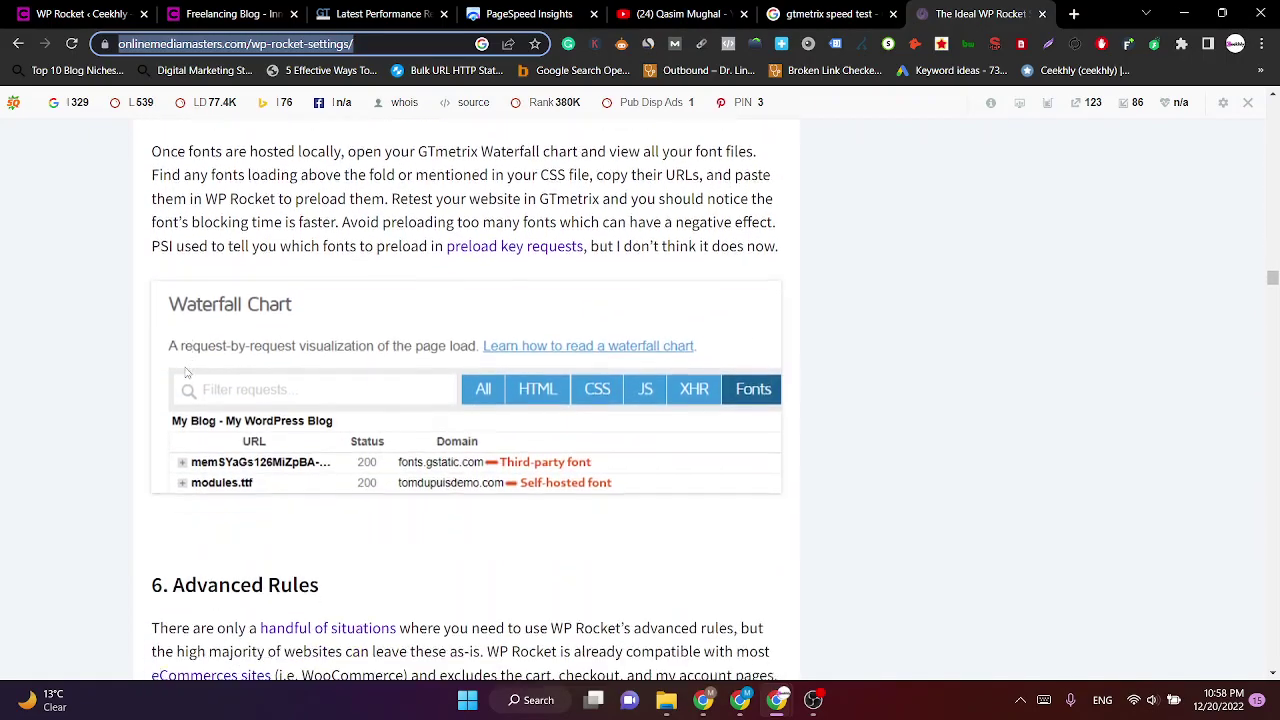
drag(173, 364, 347, 370)
Read the article's Advanced Rules example and explanations, continuing to its recommended Database settings.
scroll(347, 370, down, 7)
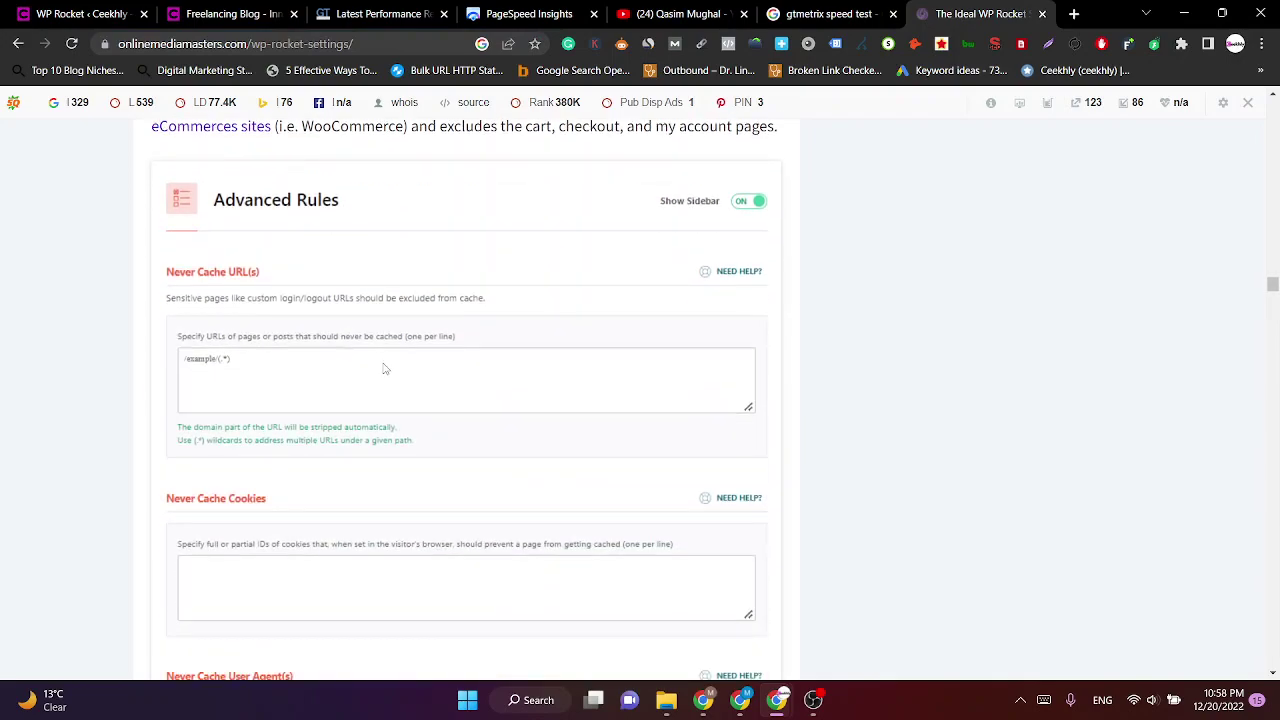
scroll(333, 313, down, 5)
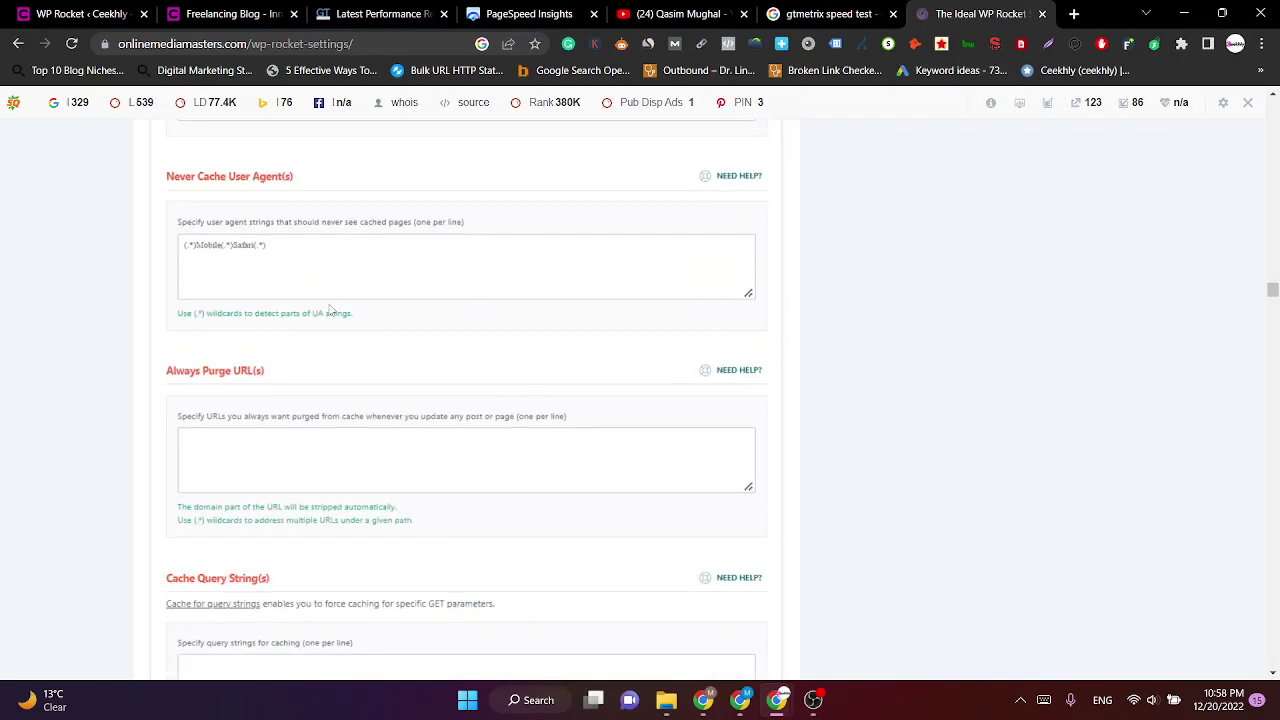
scroll(309, 407, down, 5)
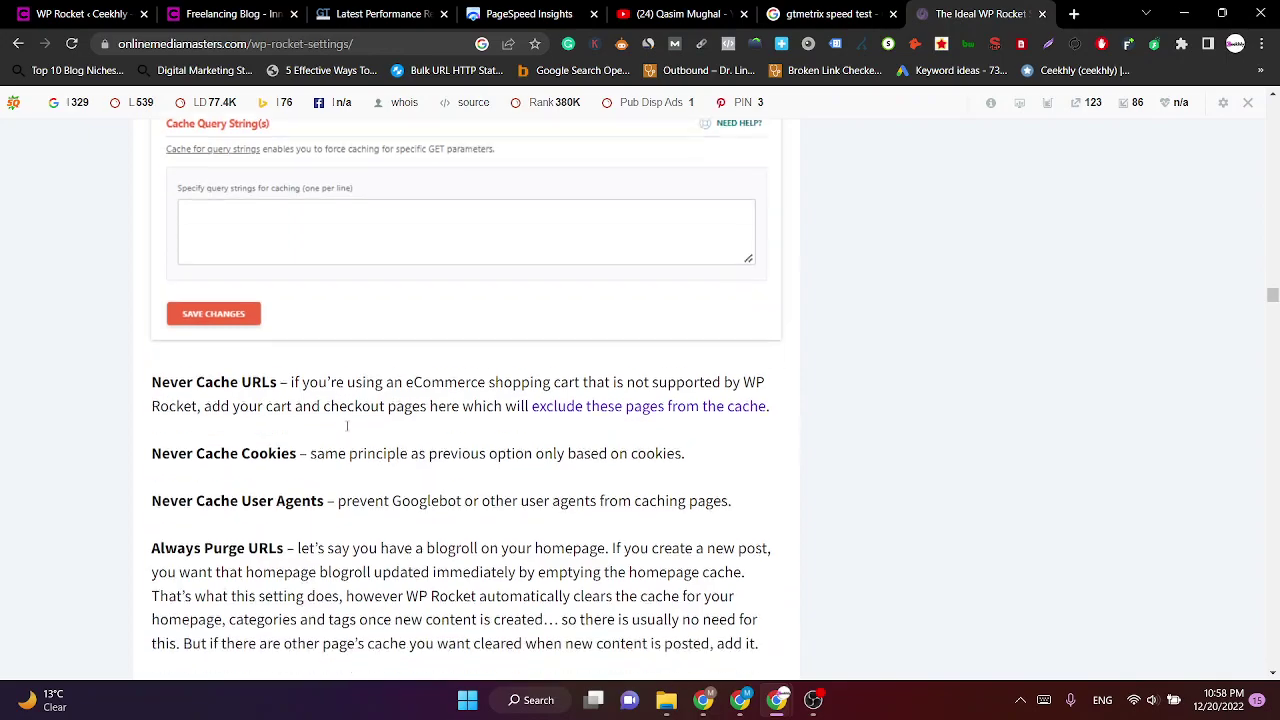
scroll(300, 420, down, 3)
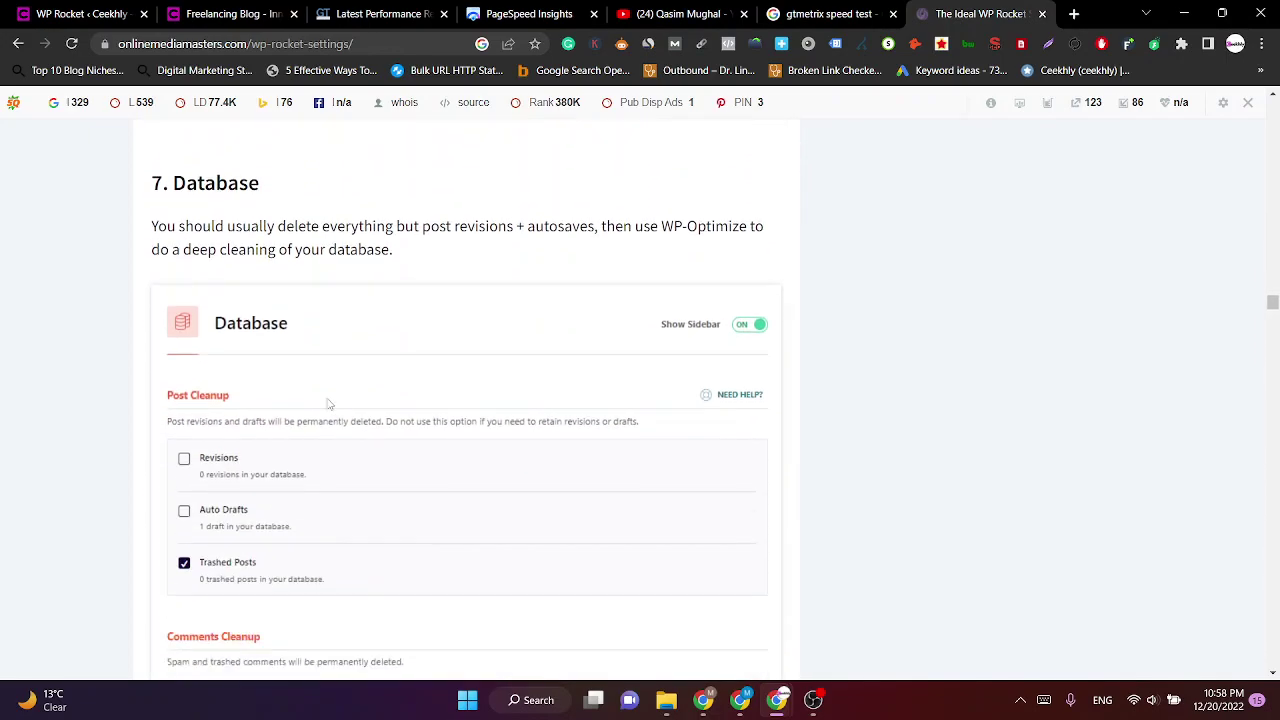
Switch to WP Rocket and enable cleanup of trashed posts, spam comments and trashed comments in its Database settings.
click(80, 14)
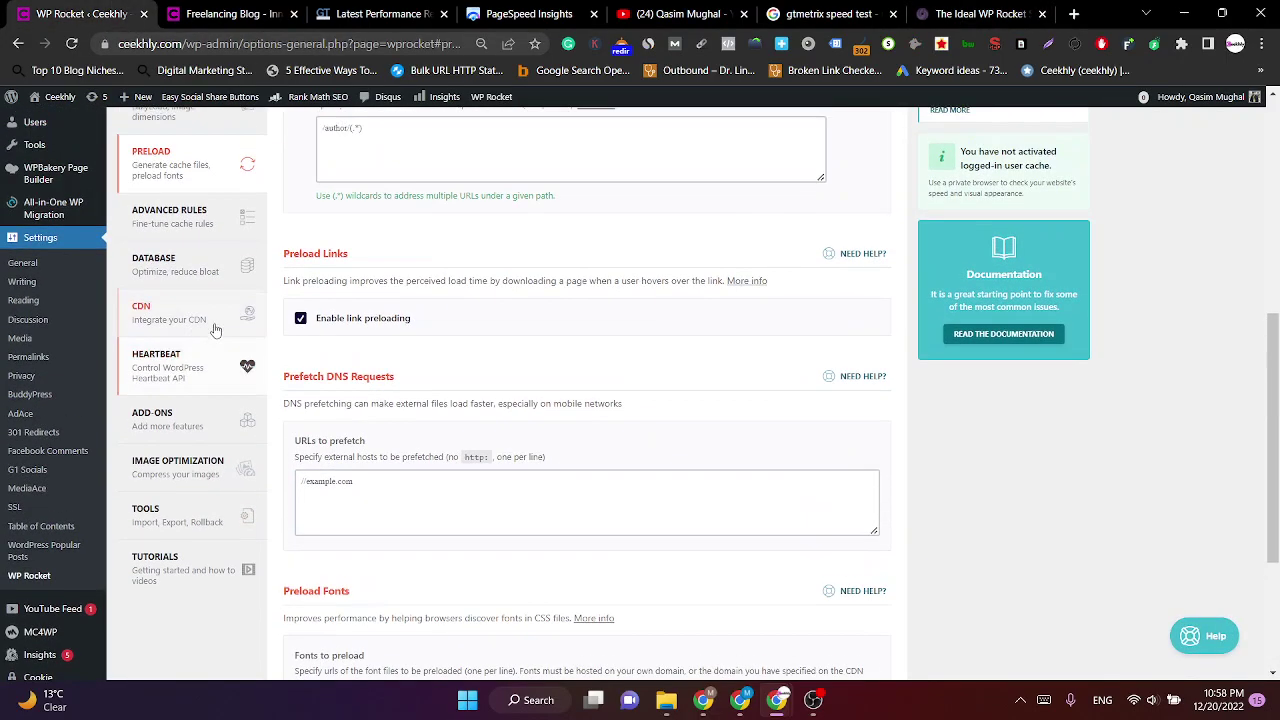
scroll(156, 386, up, 2)
click(175, 347)
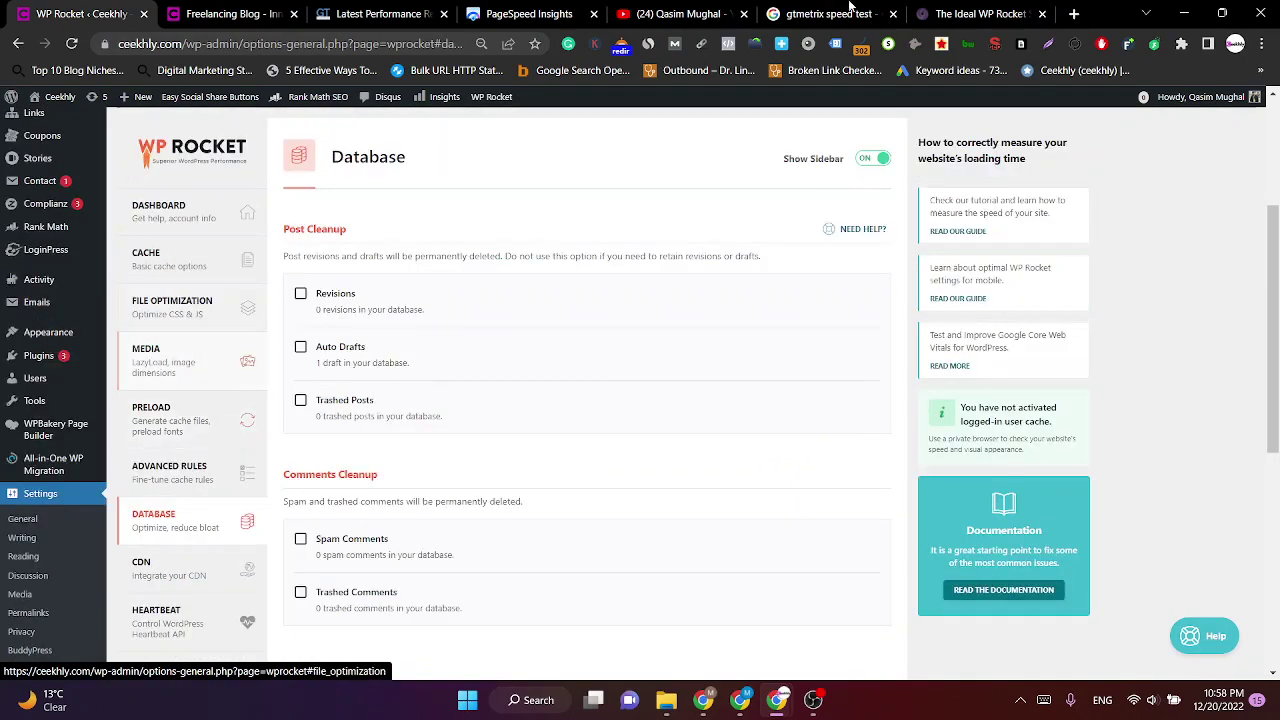
scroll(613, 288, down, 1)
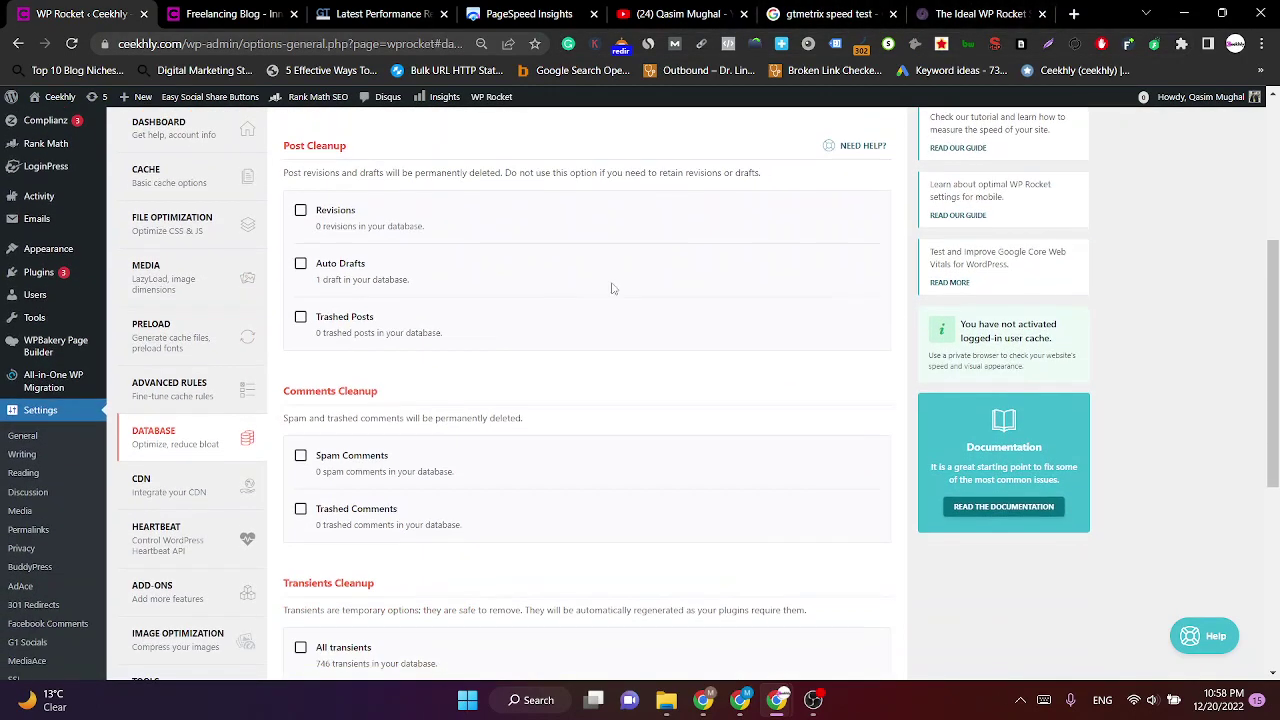
click(301, 317)
scroll(301, 320, down, 1)
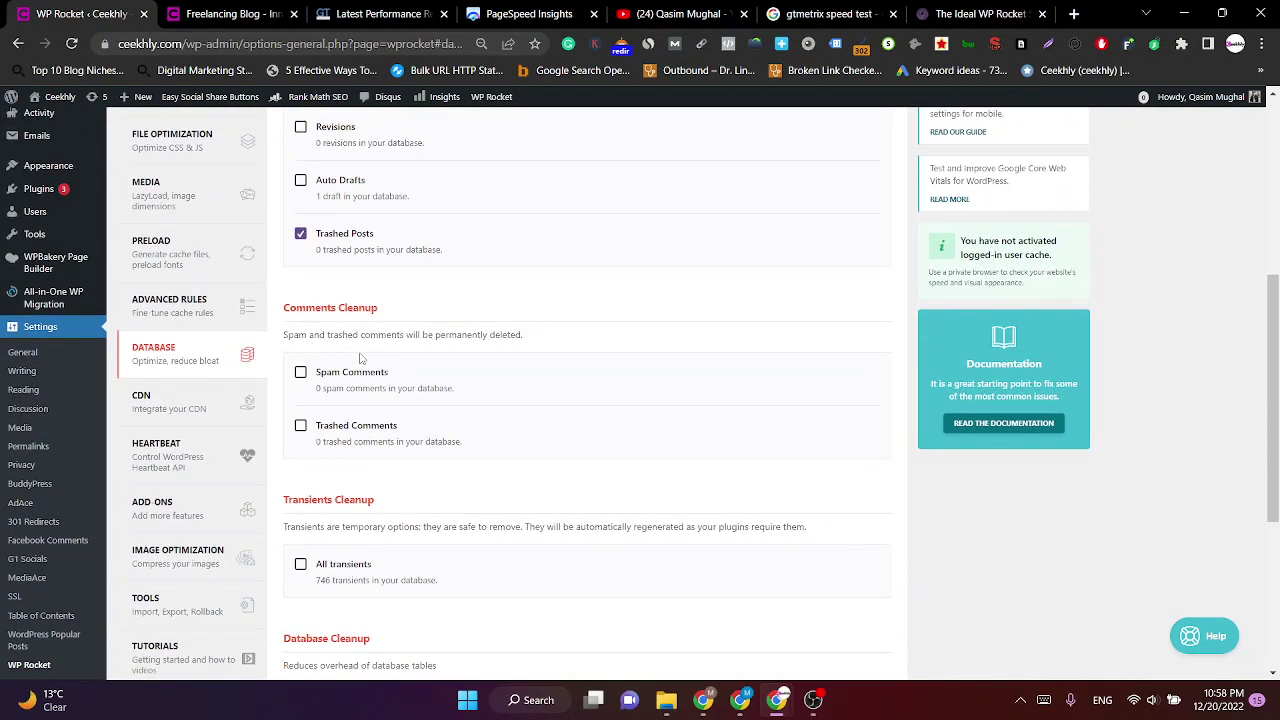
click(300, 373)
click(300, 426)
scroll(475, 413, down, 2)
scroll(480, 417, down, 1)
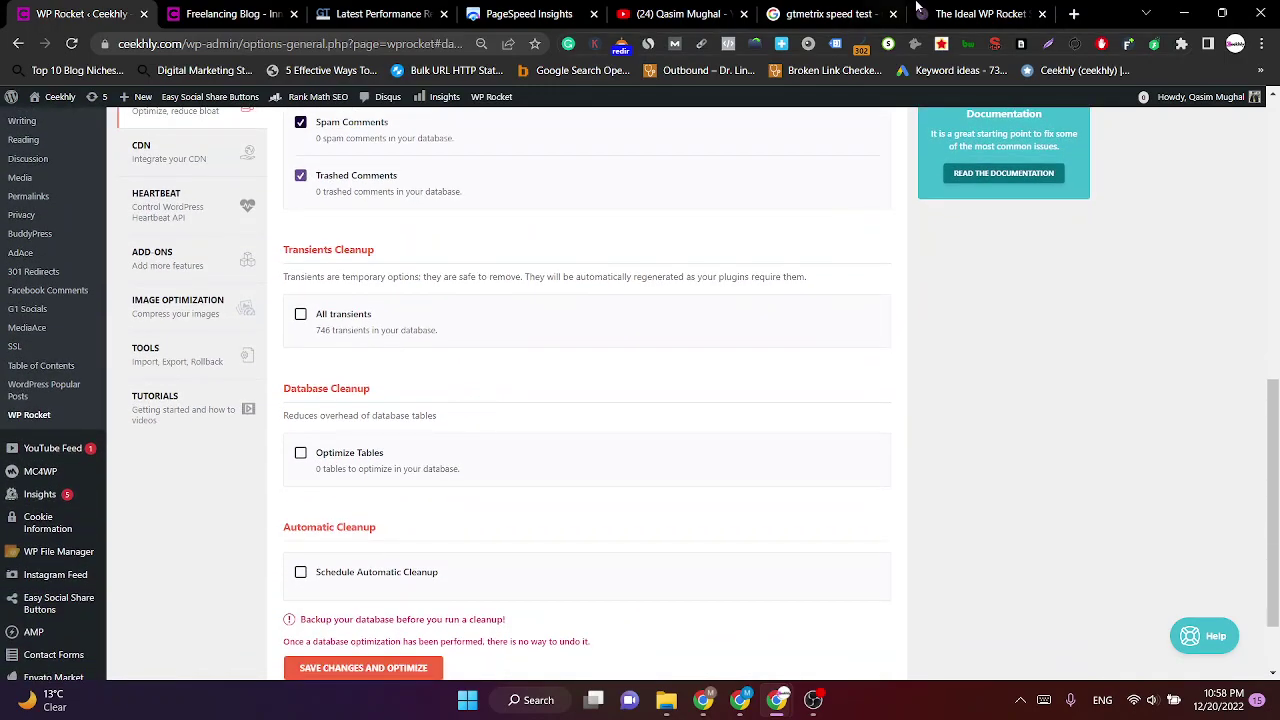
Following the article's Database example, enable All transients and Optimize Tables, leave automatic cleanup off, and save and run the optimization.
click(980, 14)
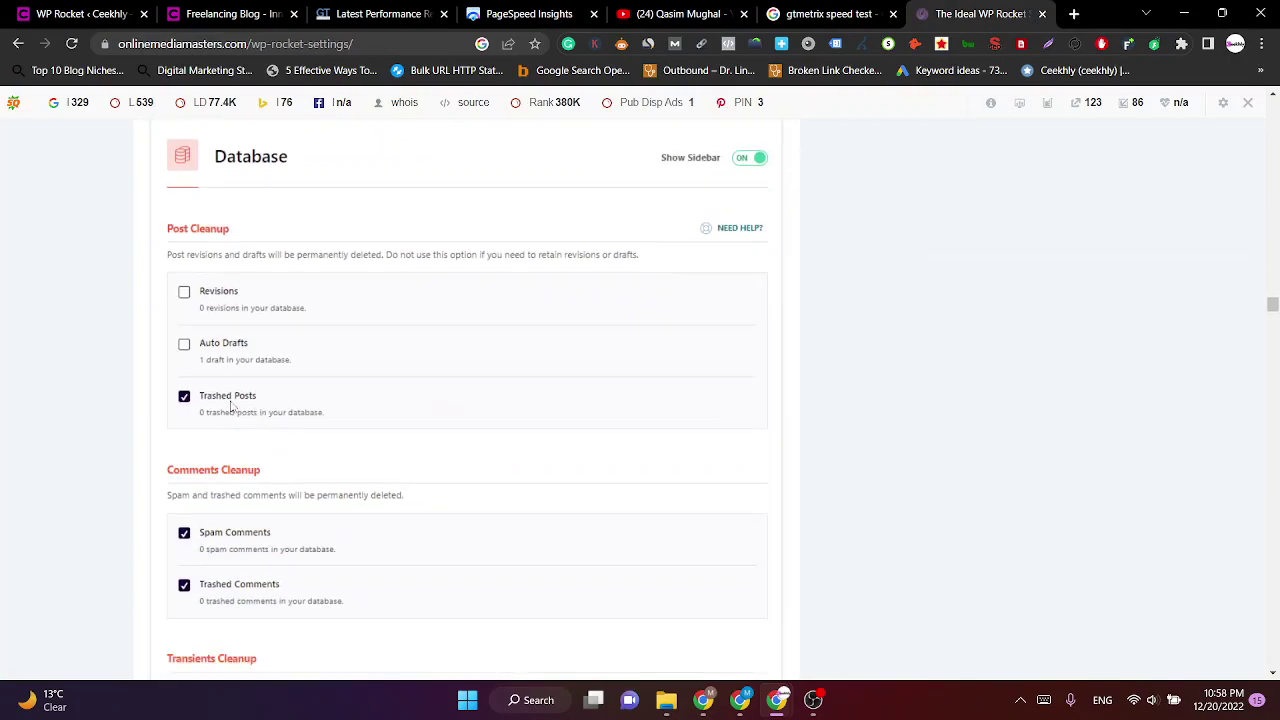
scroll(230, 408, down, 2)
scroll(228, 407, down, 1)
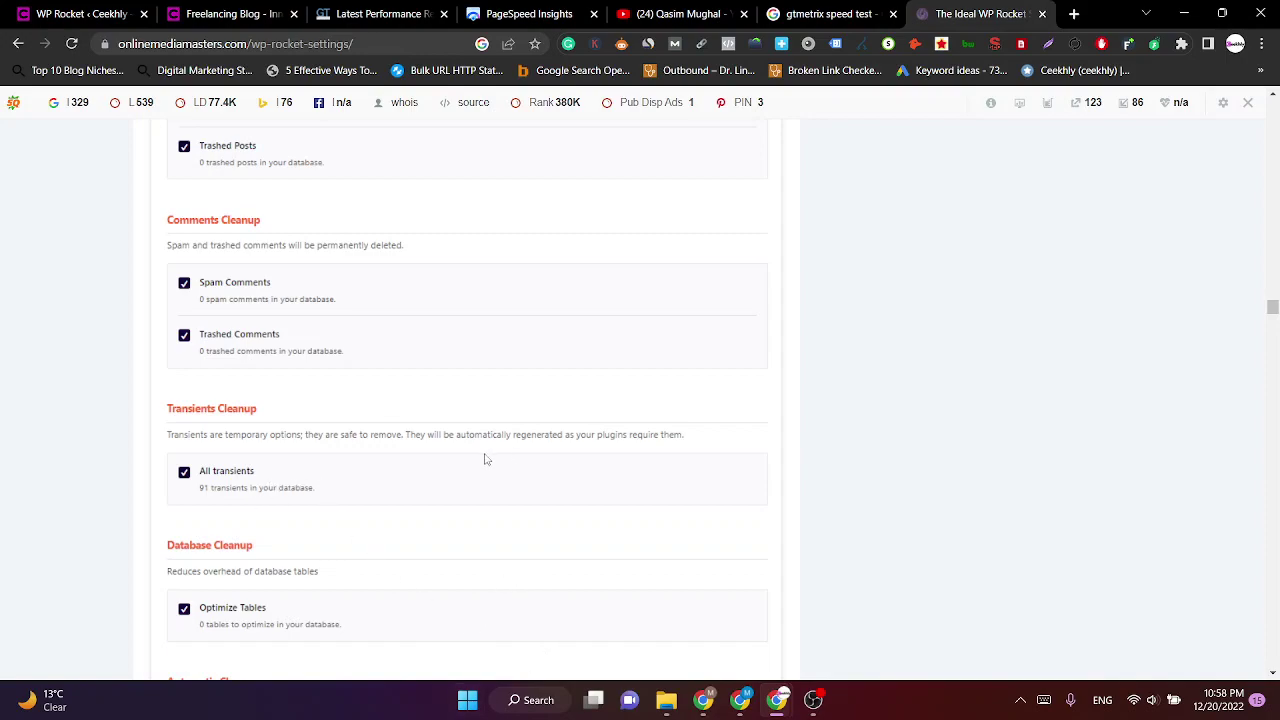
scroll(253, 443, down, 1)
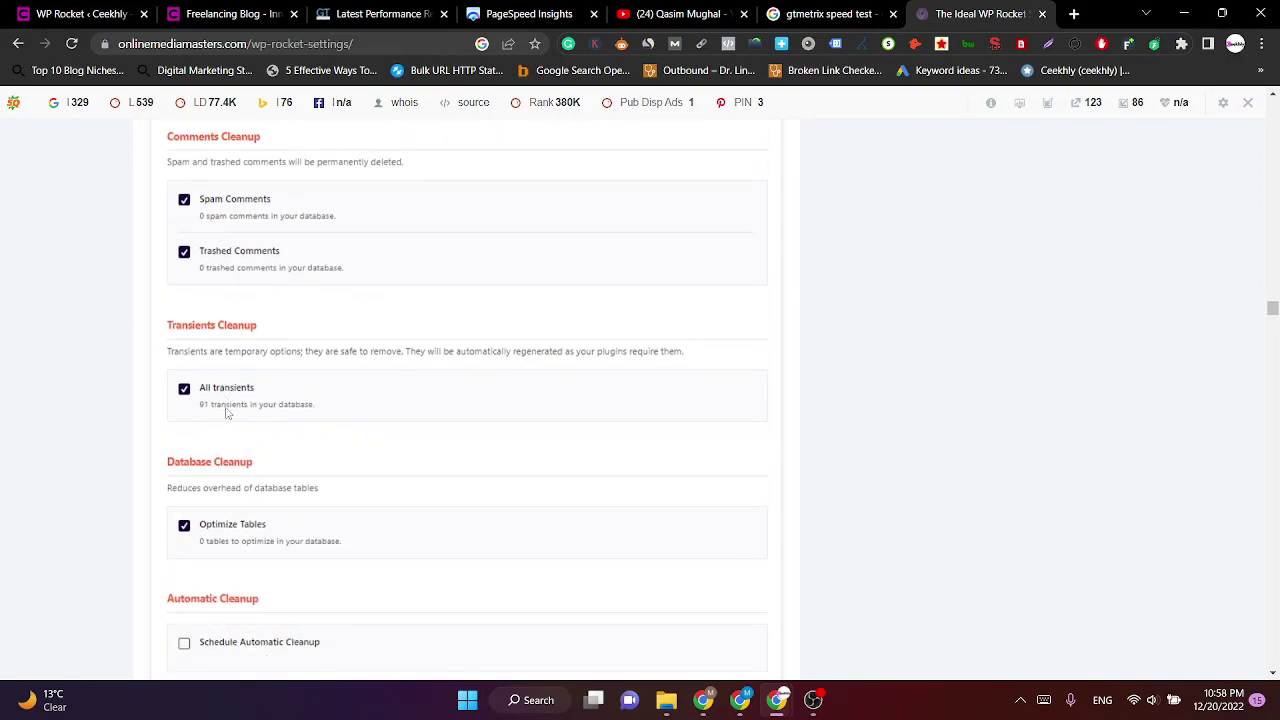
click(95, 12)
click(302, 316)
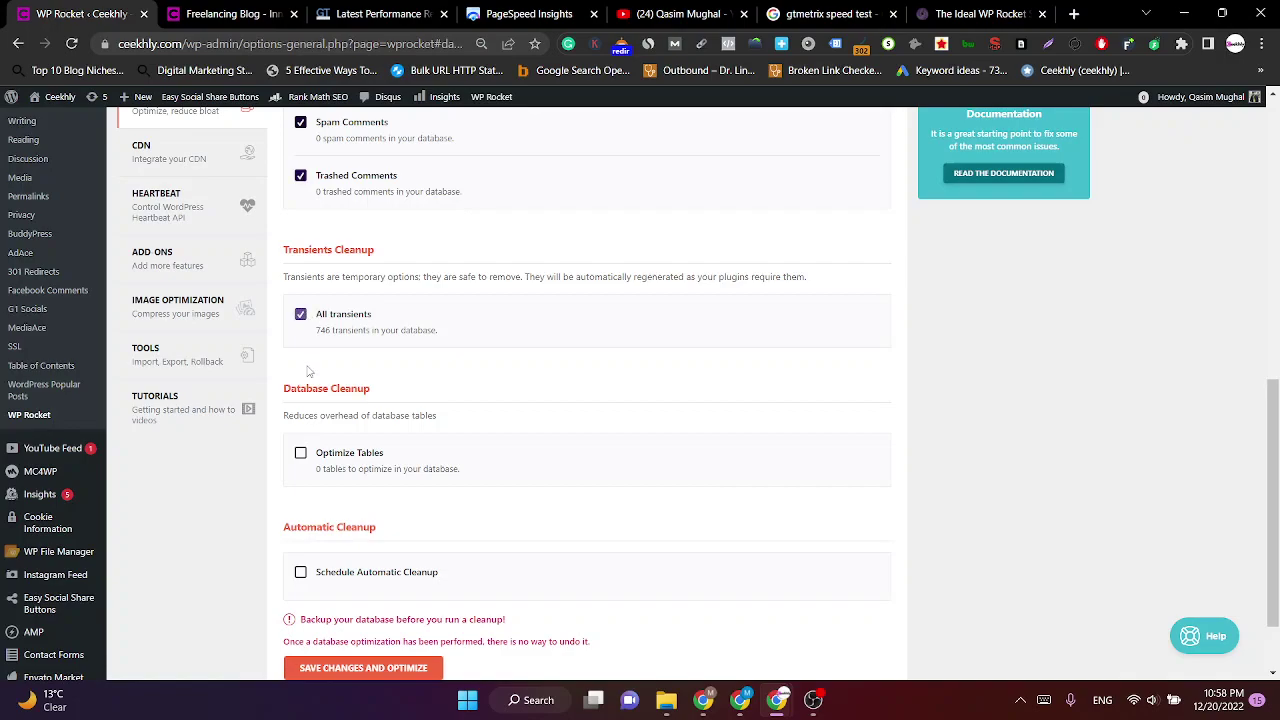
scroll(367, 326, down, 1)
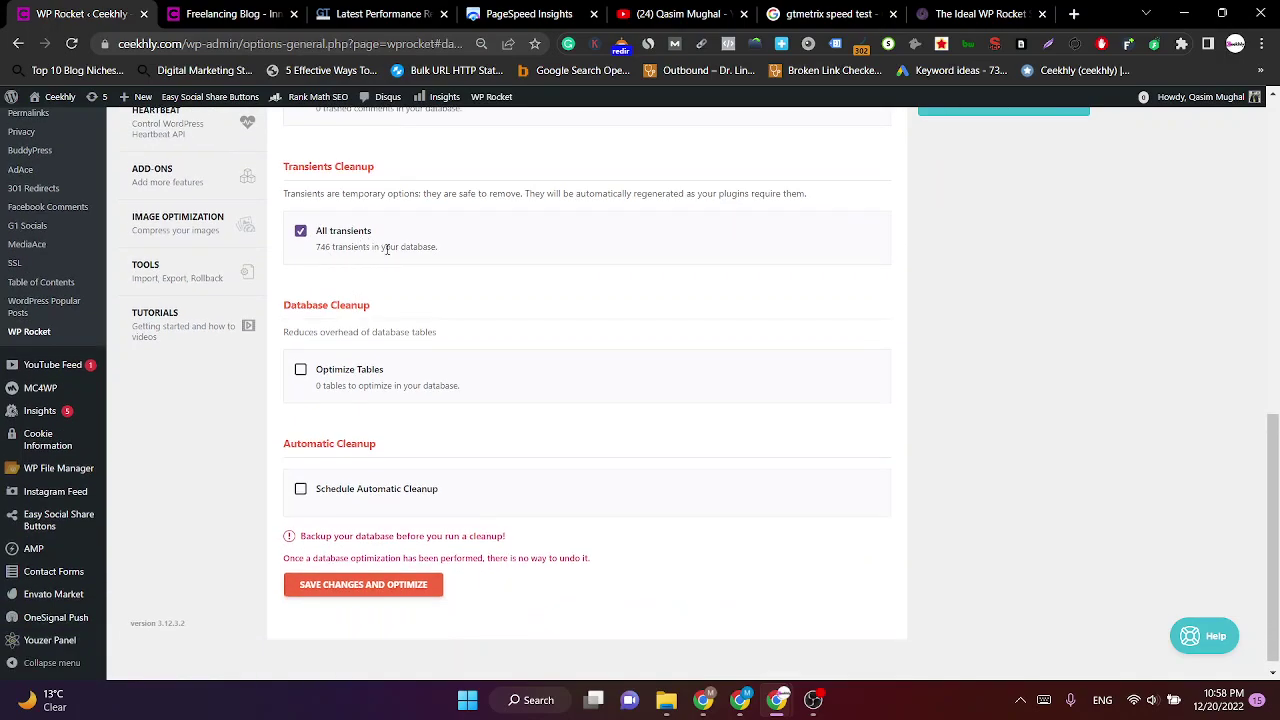
scroll(444, 314, down, 1)
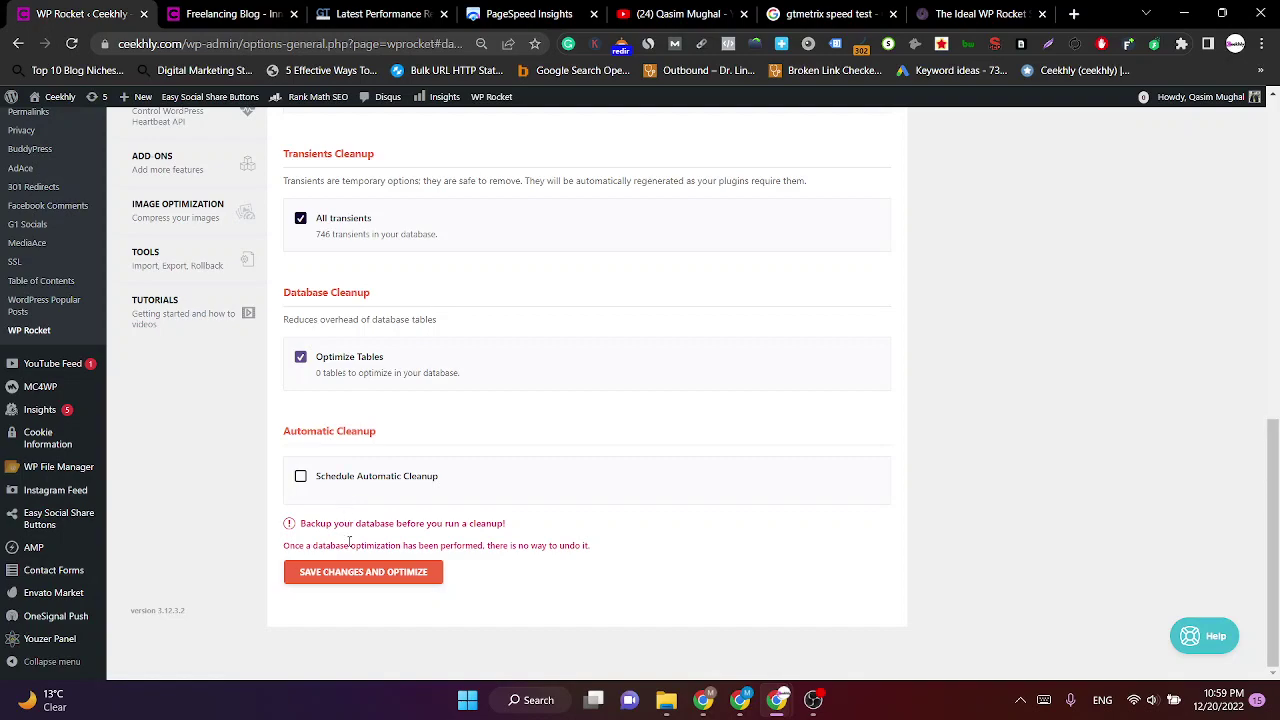
click(353, 579)
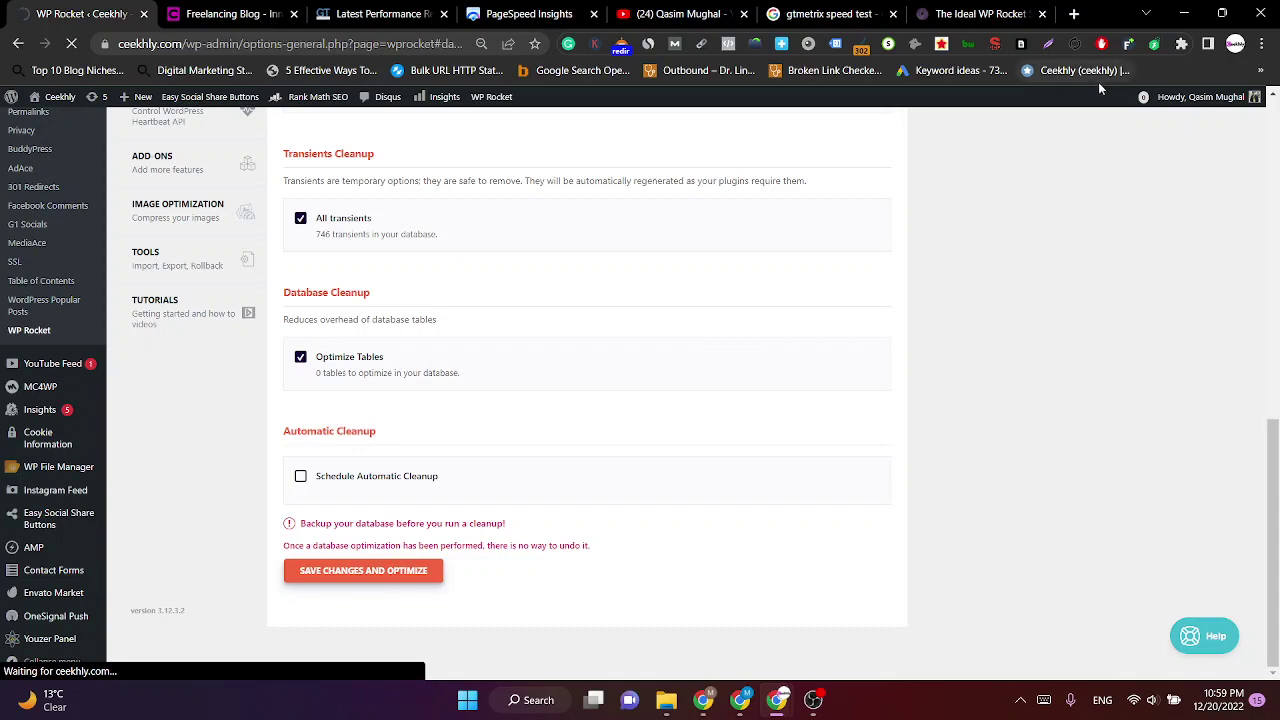
Read the article's explanations of each Database option, its automatic cleanup advice and the WP-Optimize table examples.
click(951, 9)
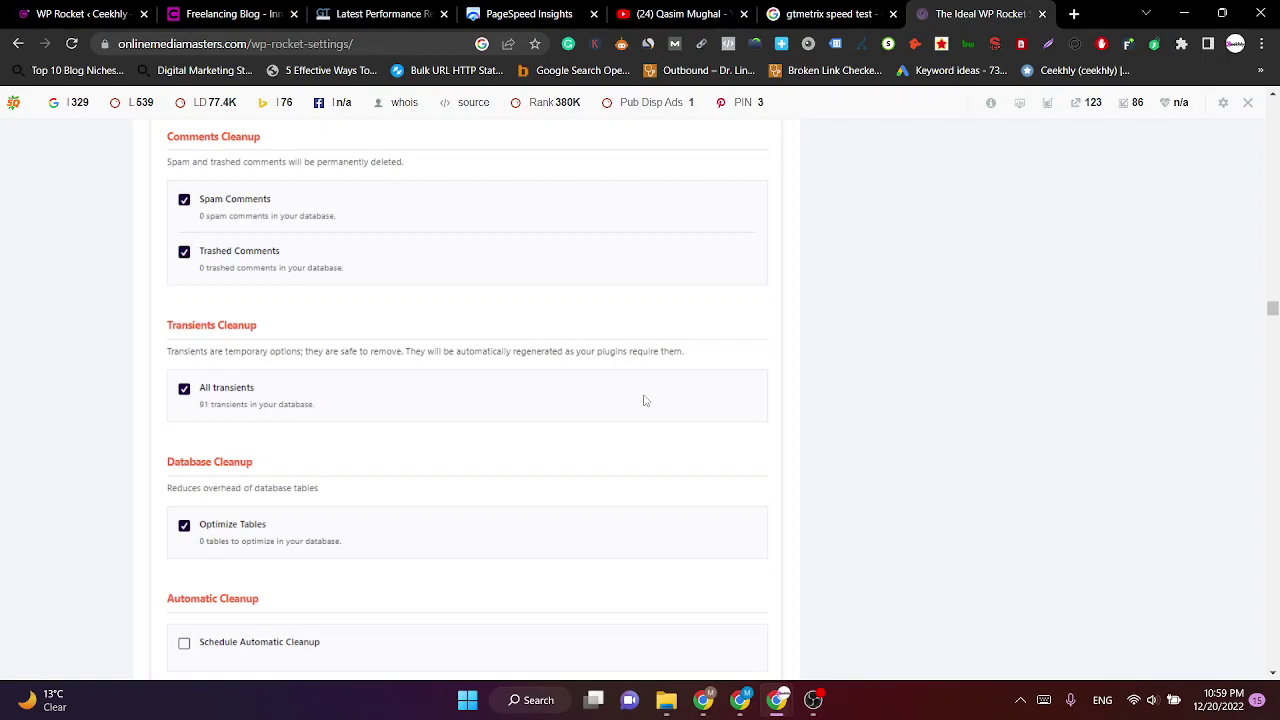
scroll(645, 400, down, 9)
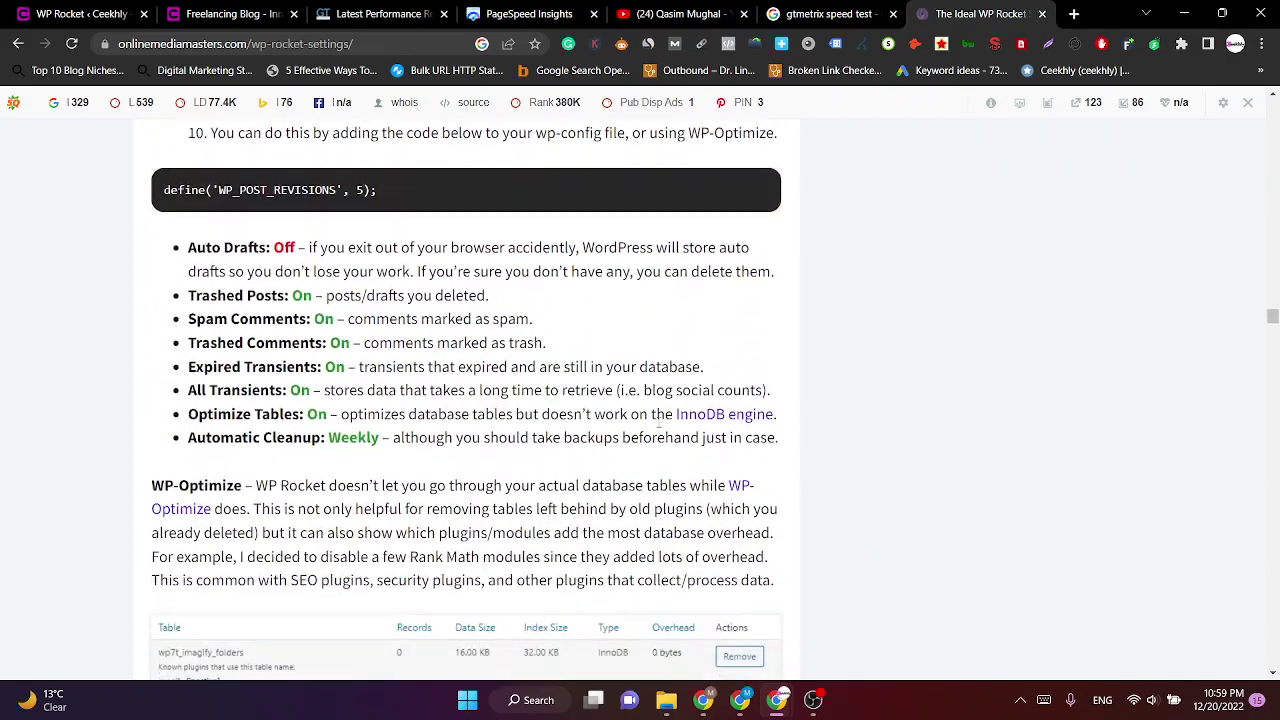
scroll(551, 414, down, 3)
scroll(485, 384, up, 3)
click(80, 14)
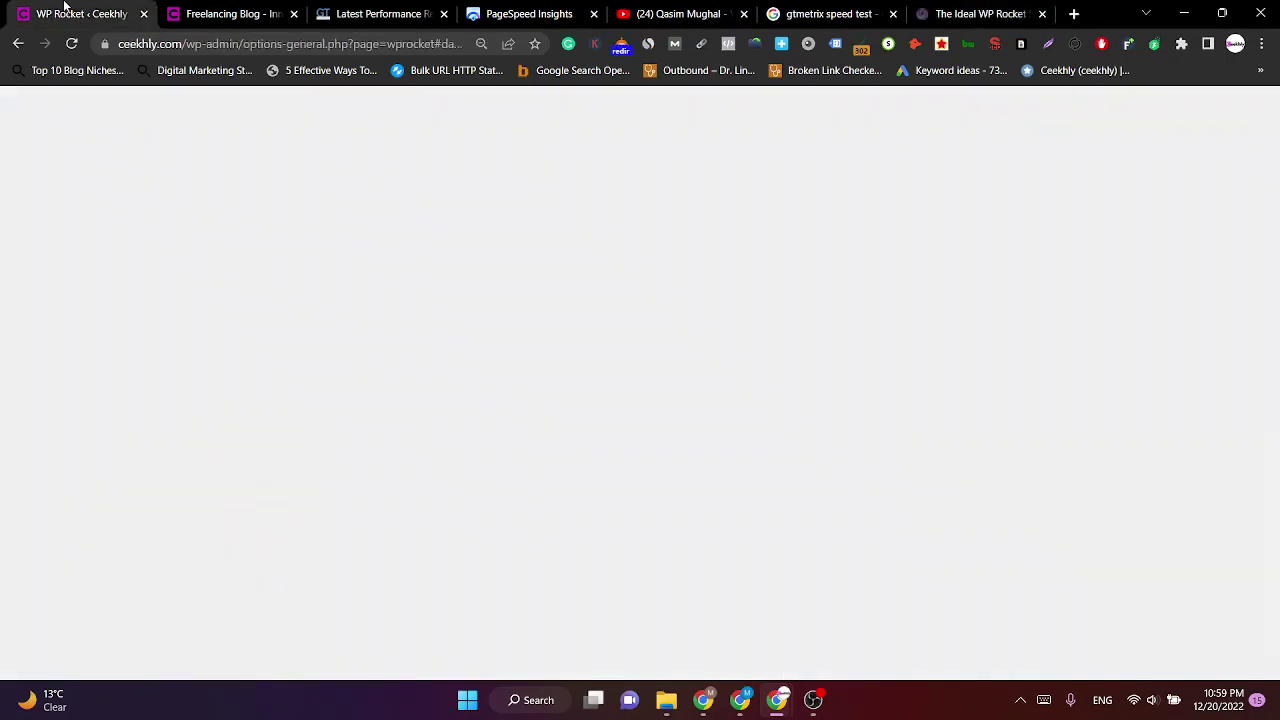
click(1010, 10)
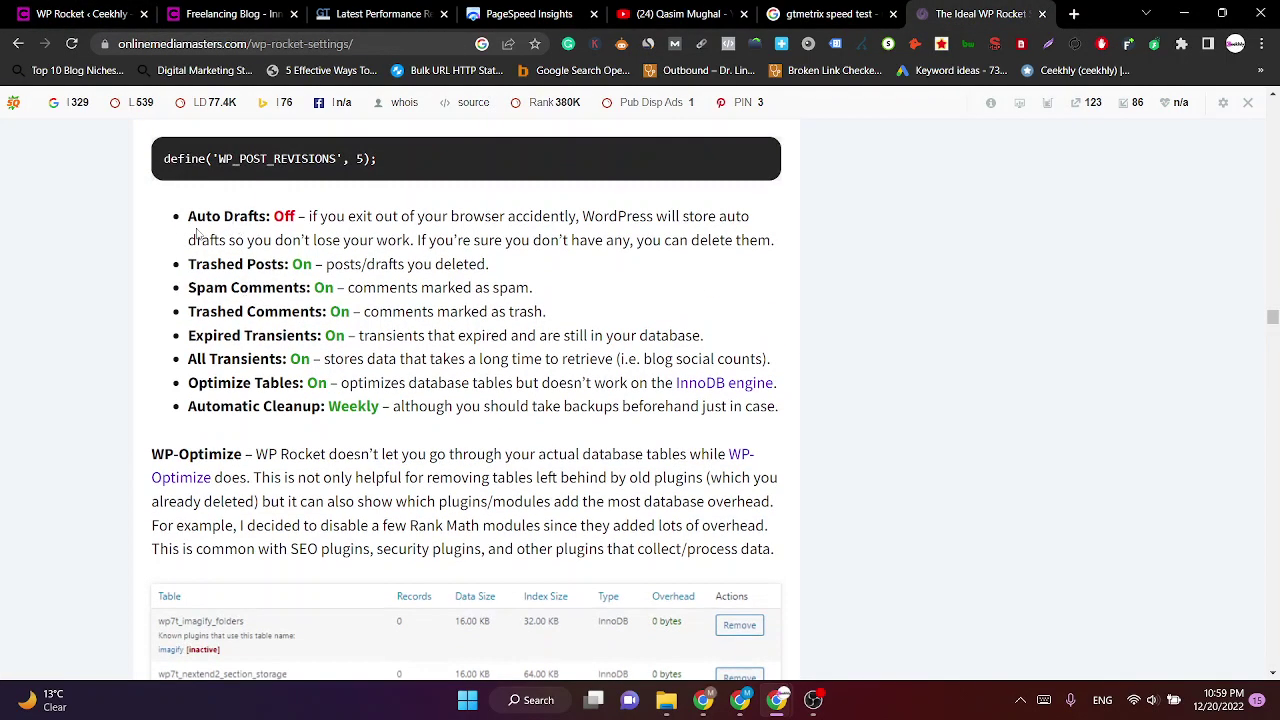
drag(197, 233, 820, 405)
click(820, 405)
scroll(508, 377, up, 7)
scroll(258, 247, down, 3)
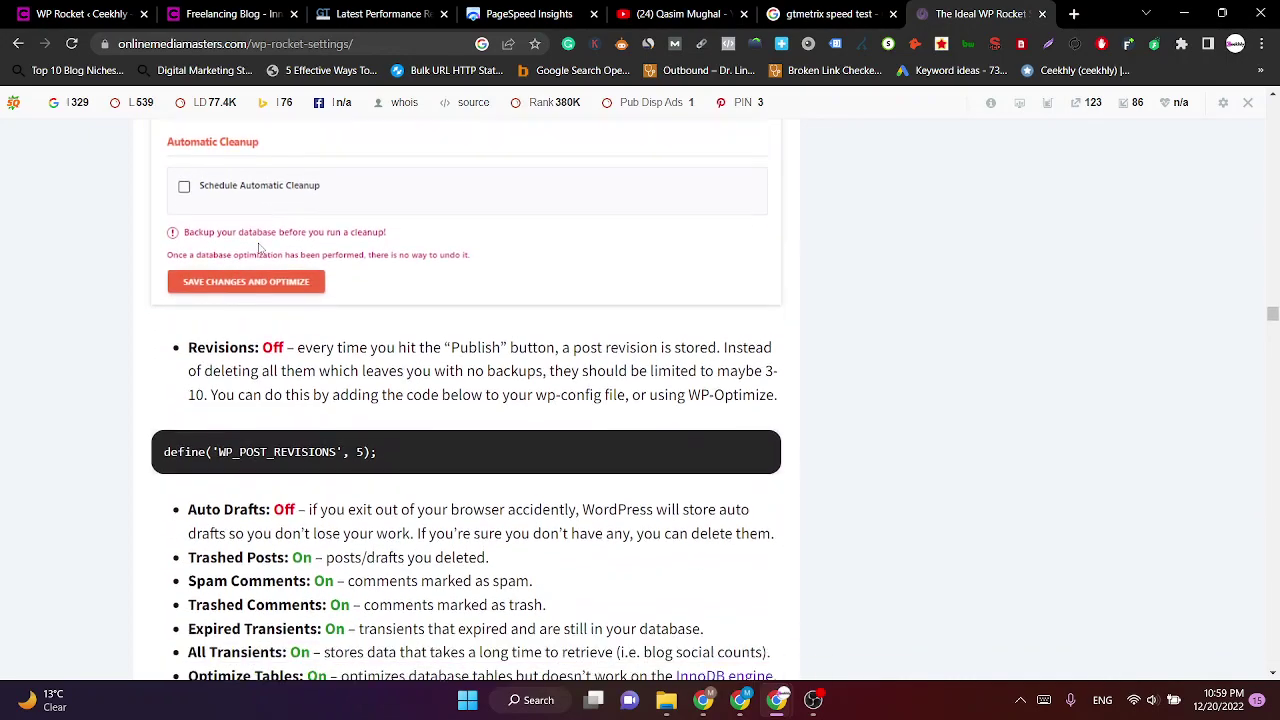
scroll(258, 247, down, 10)
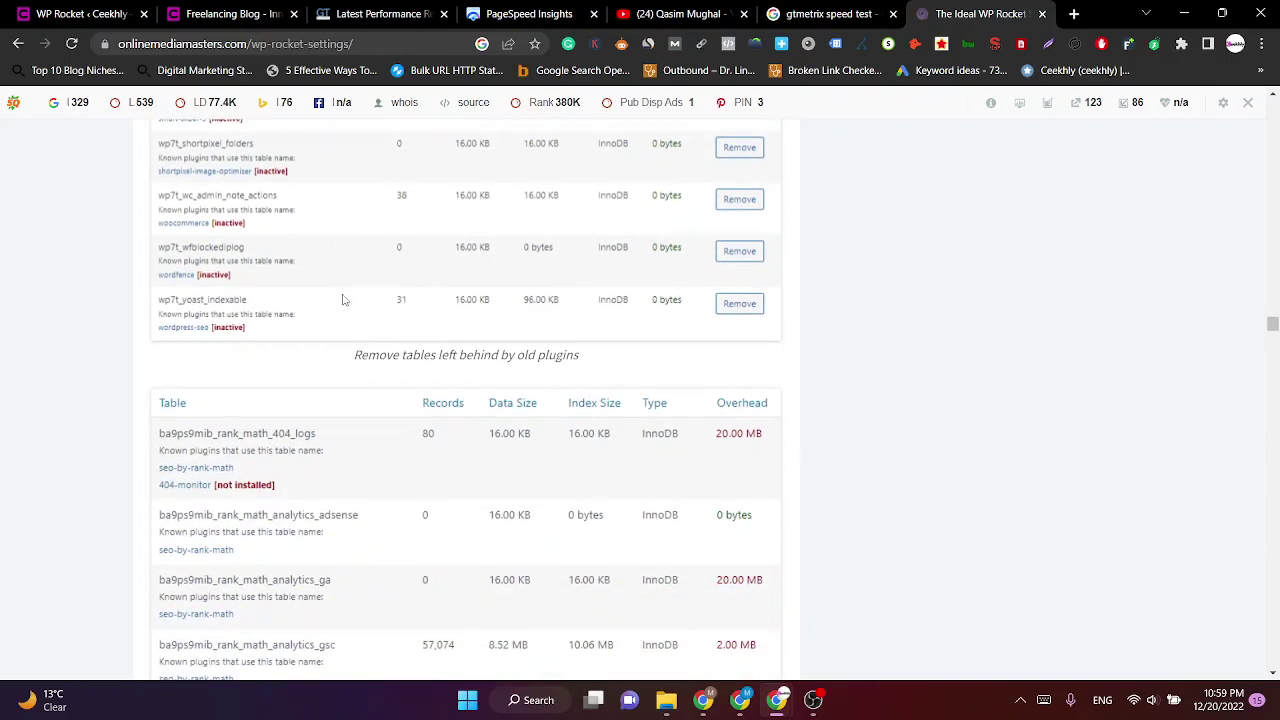
scroll(342, 299, down, 4)
Return to WP Rocket and review the saved Database cleanup selections.
click(80, 14)
scroll(414, 335, down, 3)
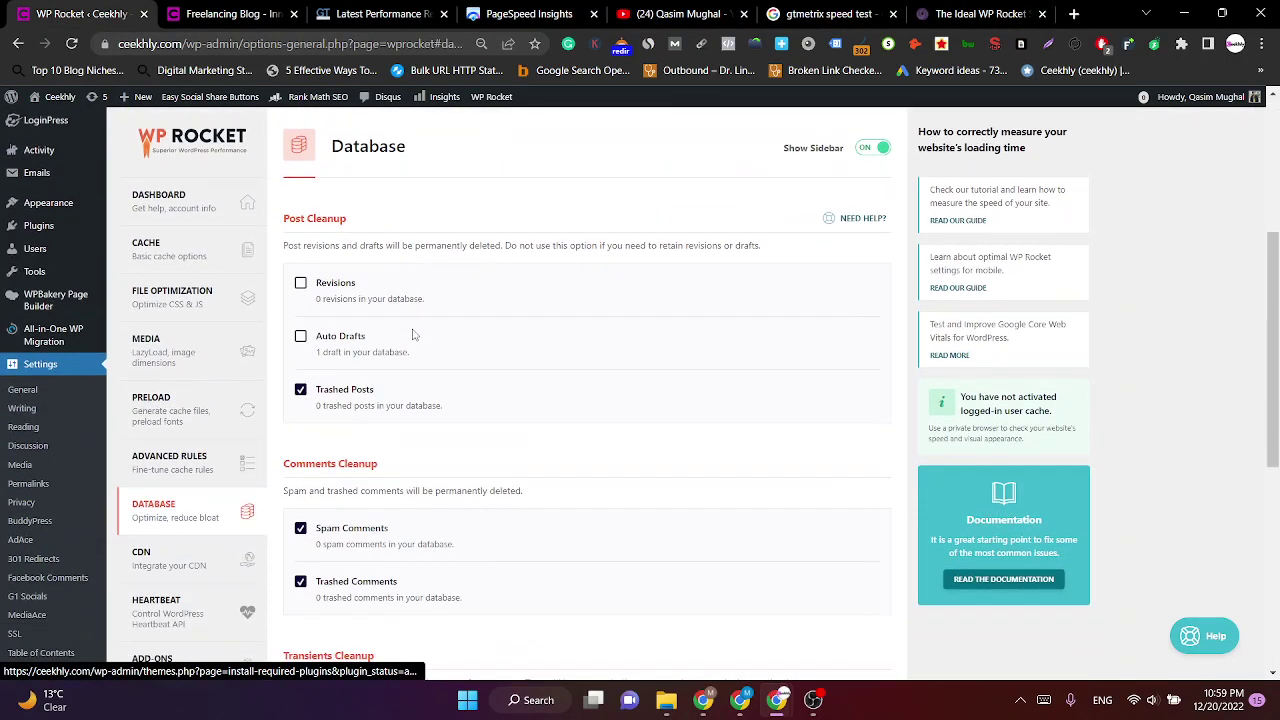
scroll(414, 335, down, 3)
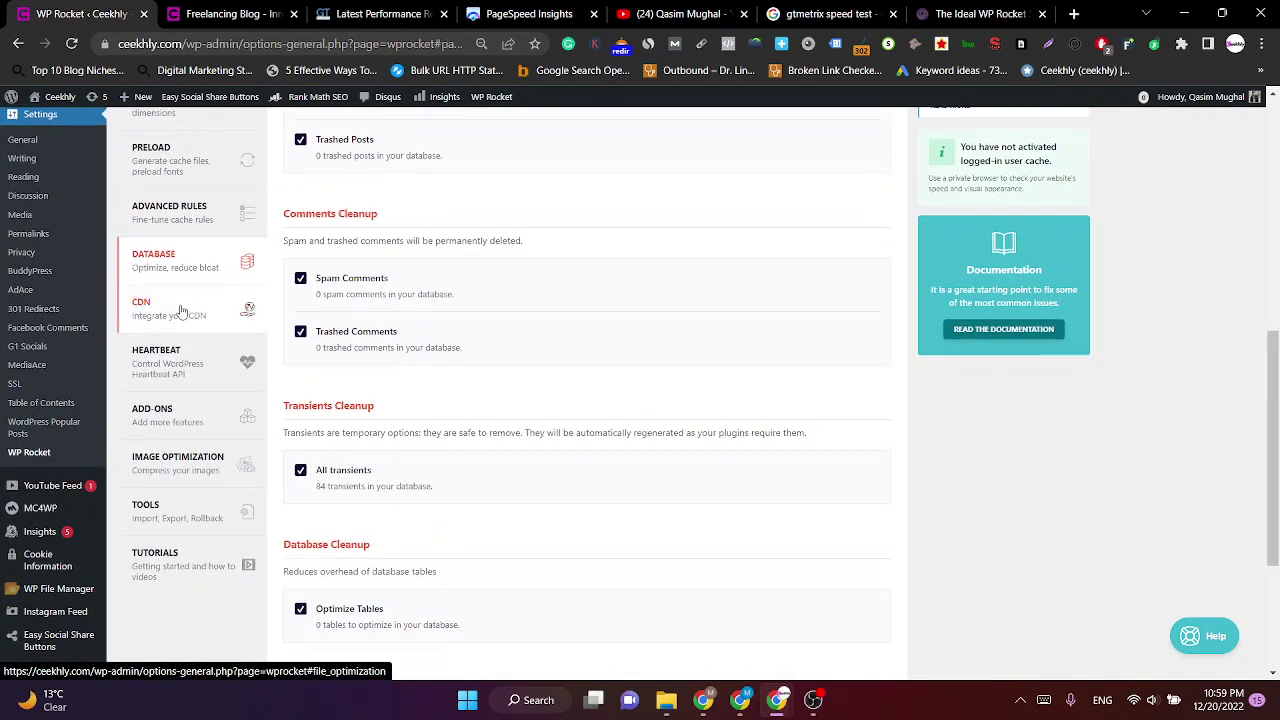
Try enabling the Content Delivery Network in the CDN settings while examining the RocketCDN offer and the CNAME field.
click(181, 311)
scroll(389, 363, down, 3)
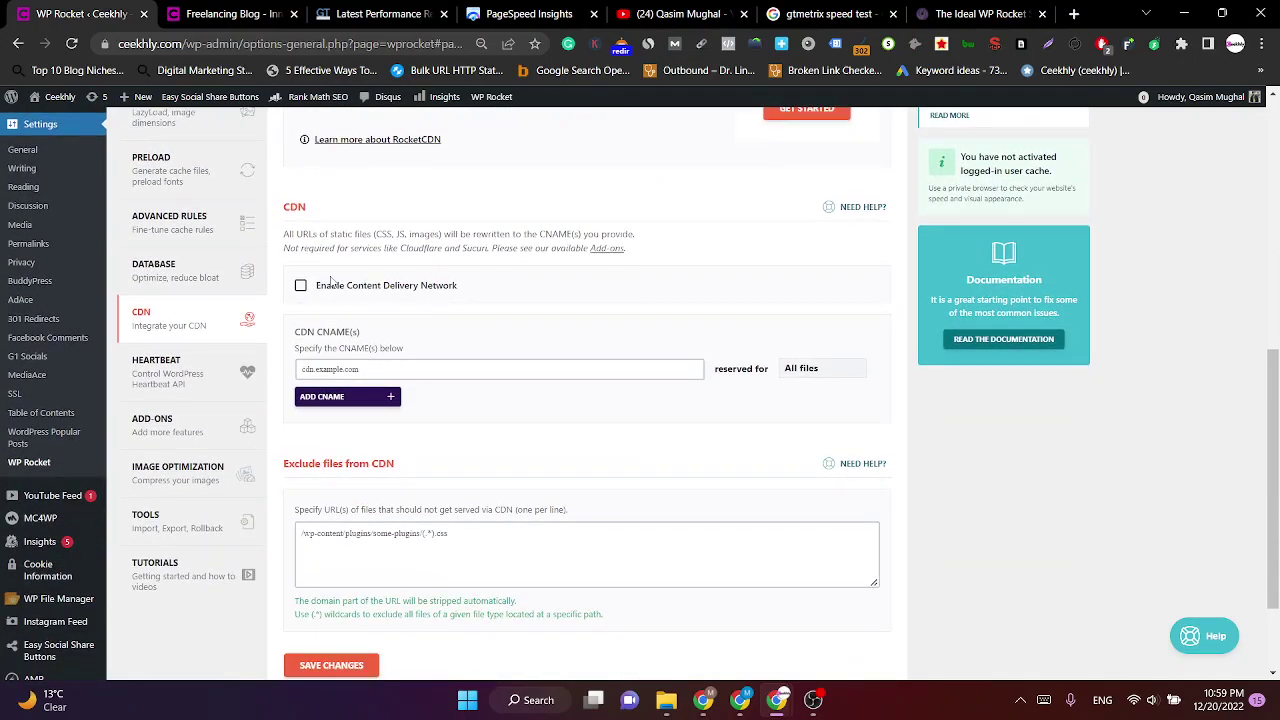
click(300, 285)
scroll(432, 349, up, 1)
scroll(441, 317, up, 2)
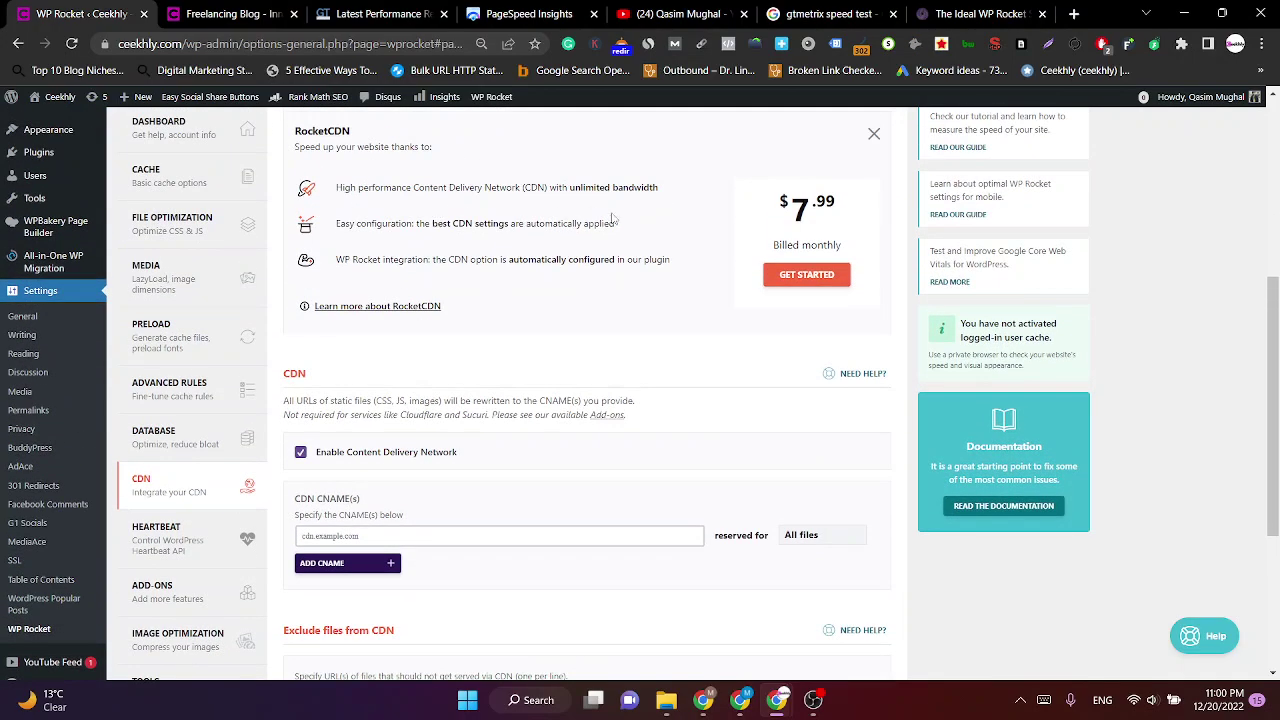
drag(614, 306, 338, 306)
scroll(459, 322, down, 3)
scroll(597, 423, down, 1)
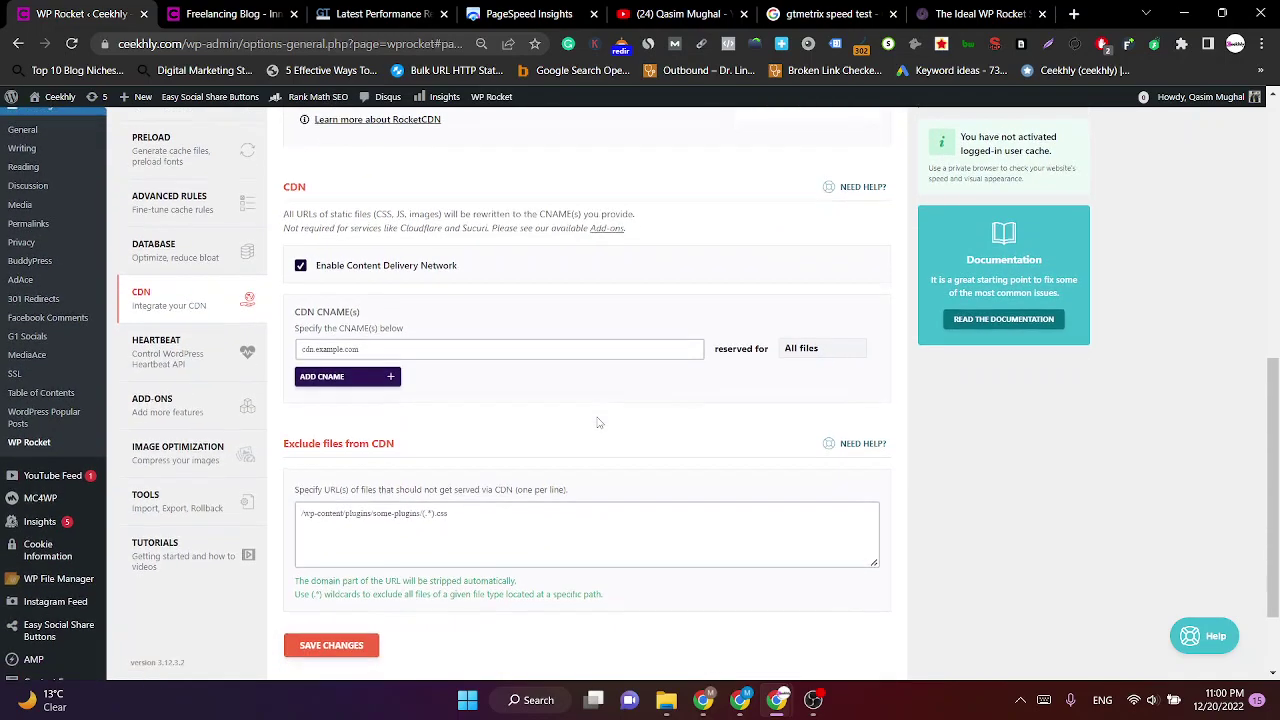
click(430, 290)
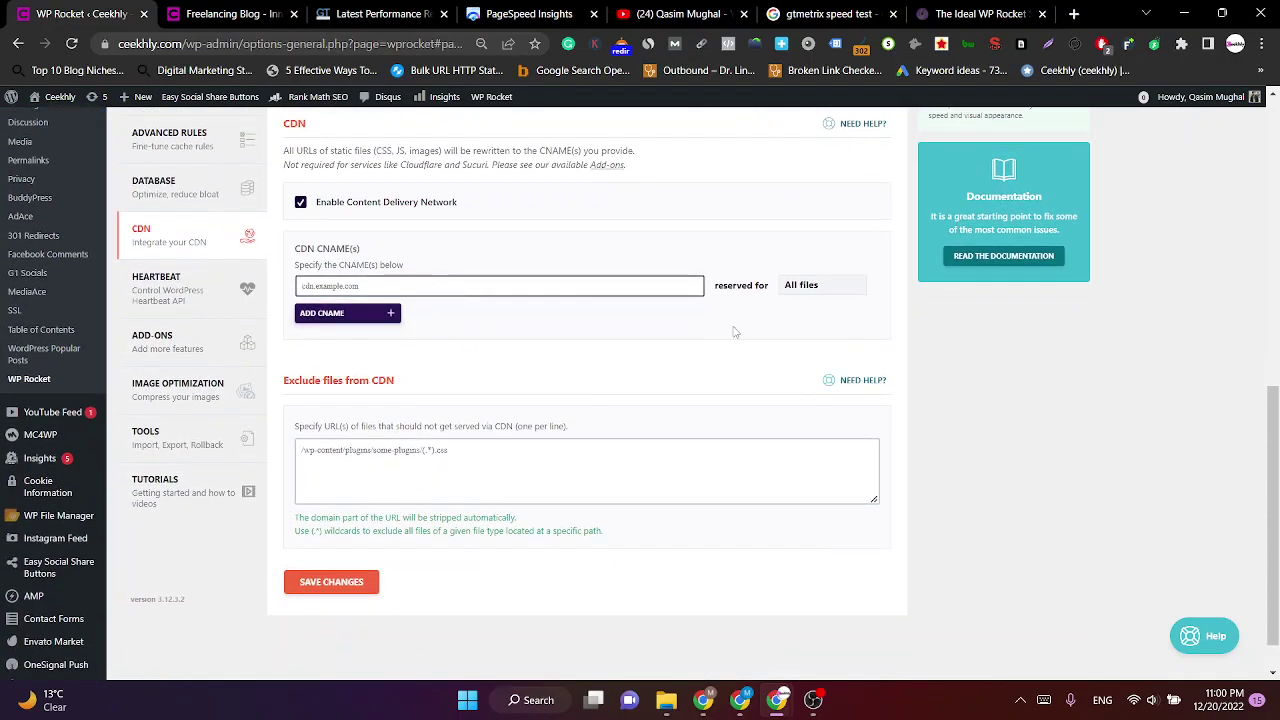
click(314, 205)
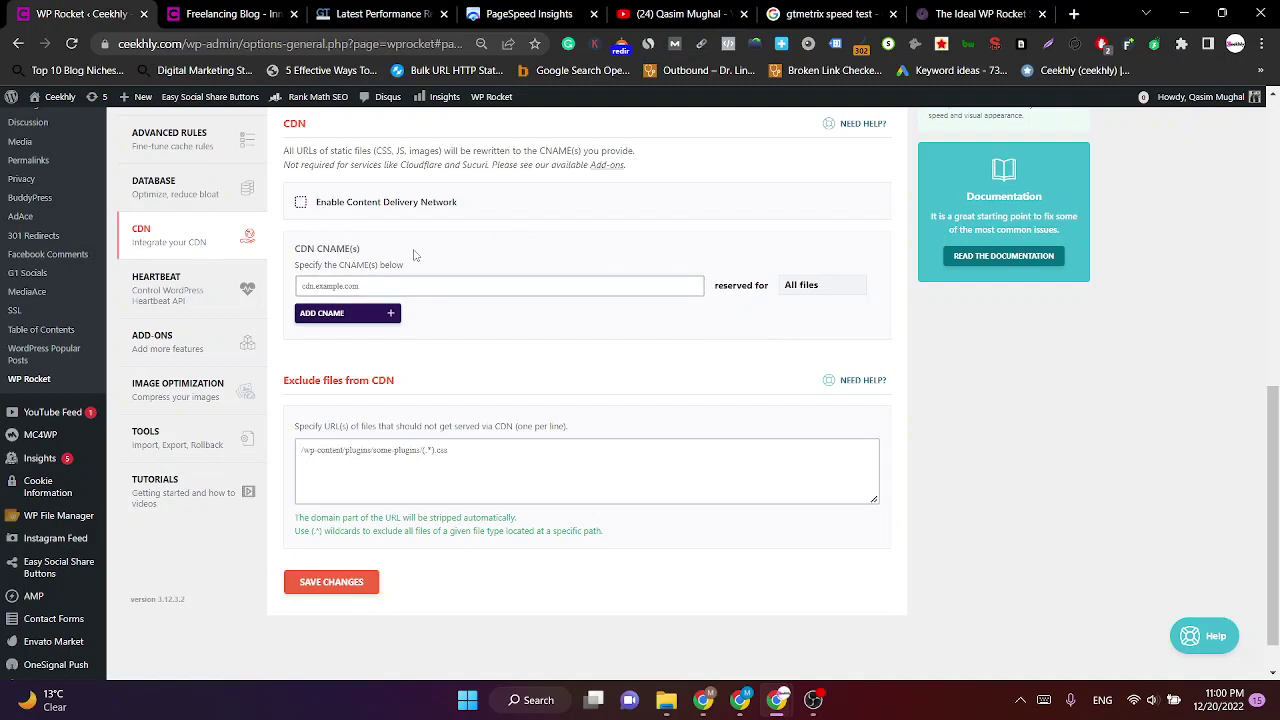
Read the CDN section's note on rewriting static file URLs and on services like Cloudflare and Sucuri.
scroll(415, 255, up, 2)
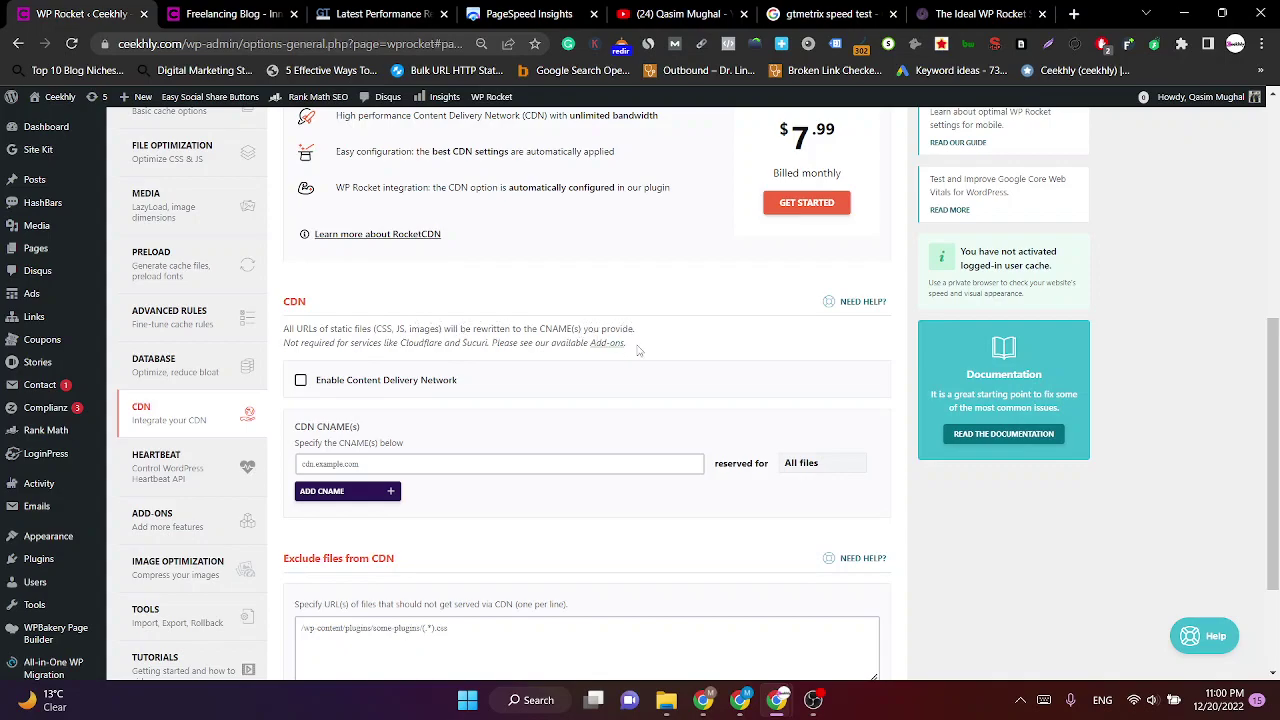
drag(626, 345, 288, 332)
click(691, 353)
Read the article's CDN section on BunnyCDN versus RocketCDN, the Cloudflare combination and pull zone setup, and return to WP Rocket.
click(935, 8)
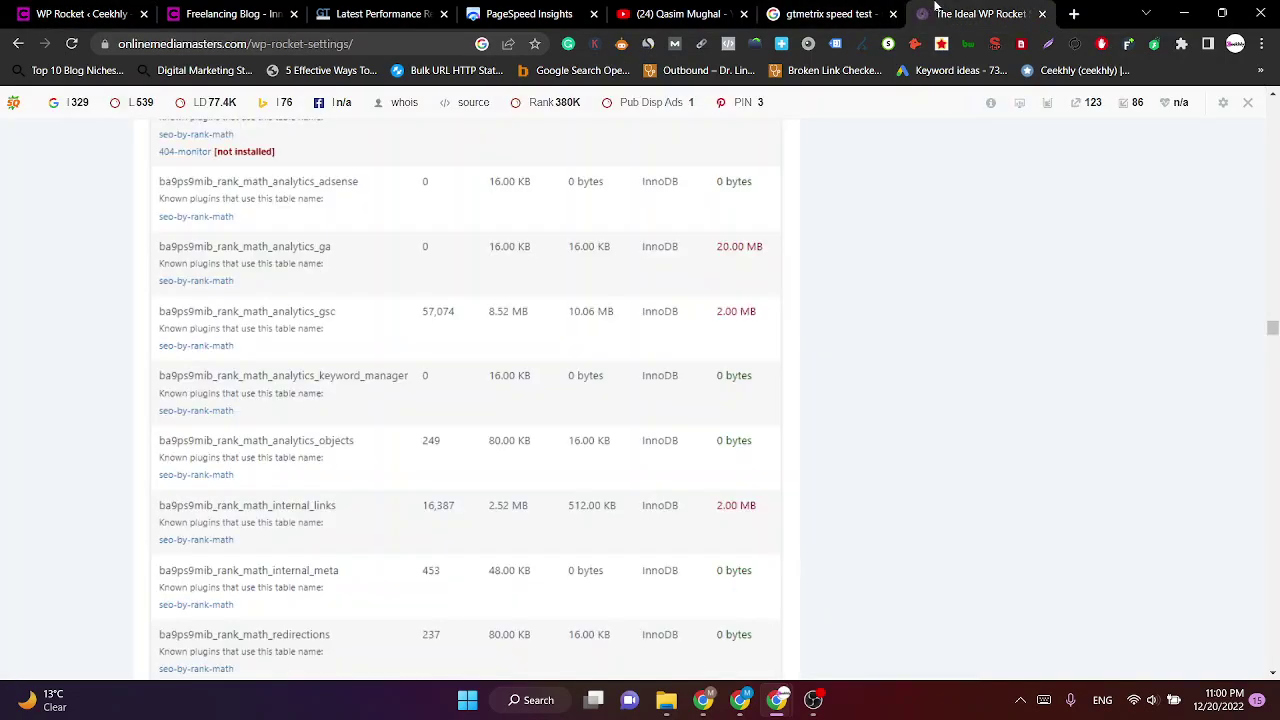
scroll(305, 305, up, 12)
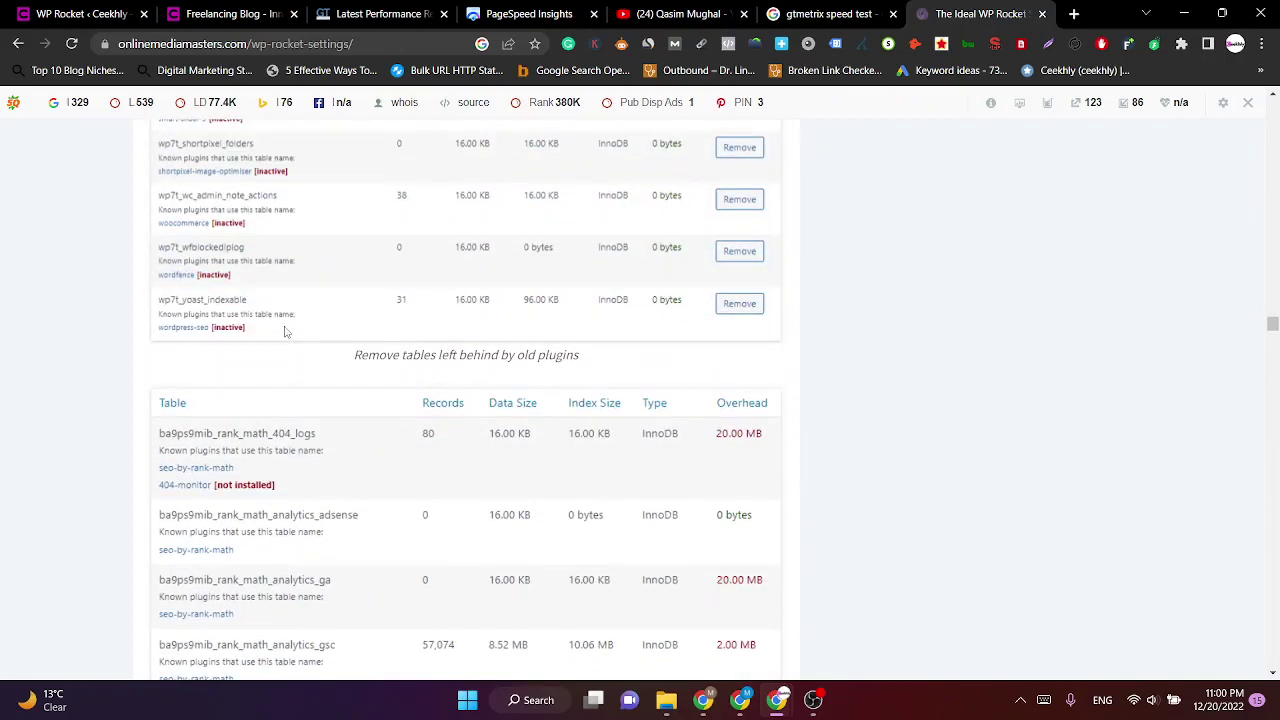
scroll(281, 300, down, 10)
scroll(281, 300, down, 12)
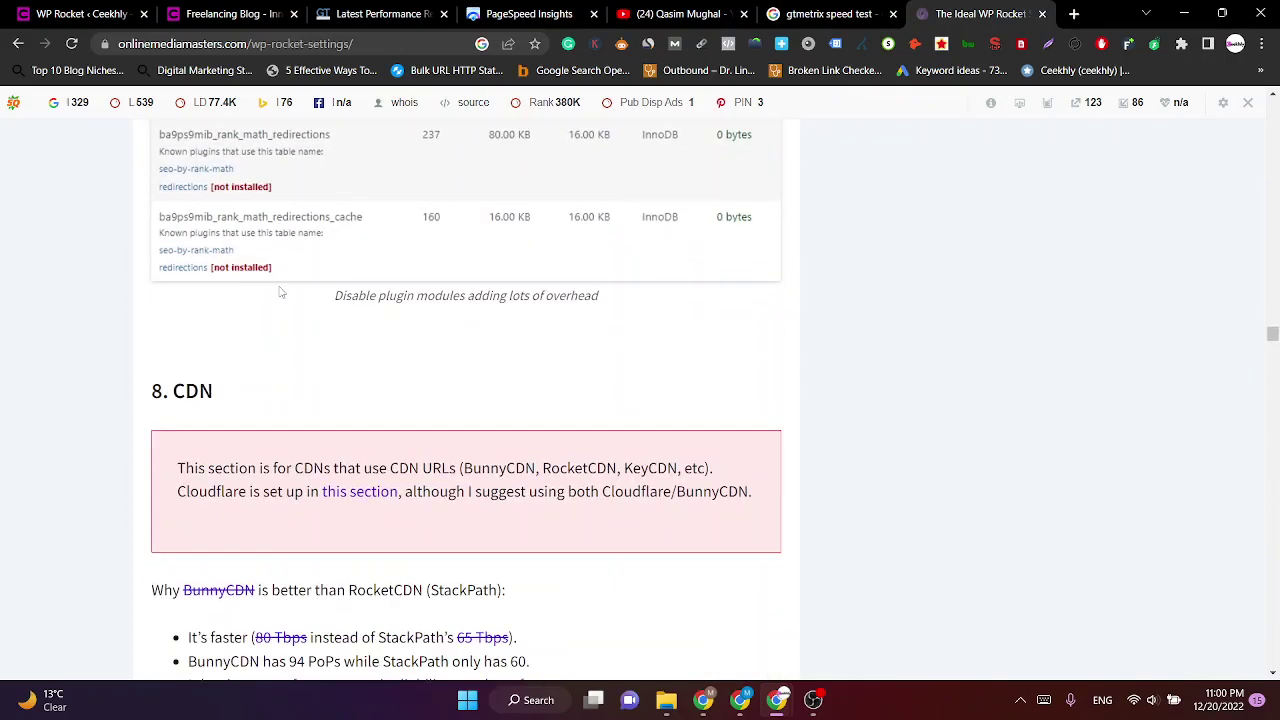
scroll(262, 375, down, 1)
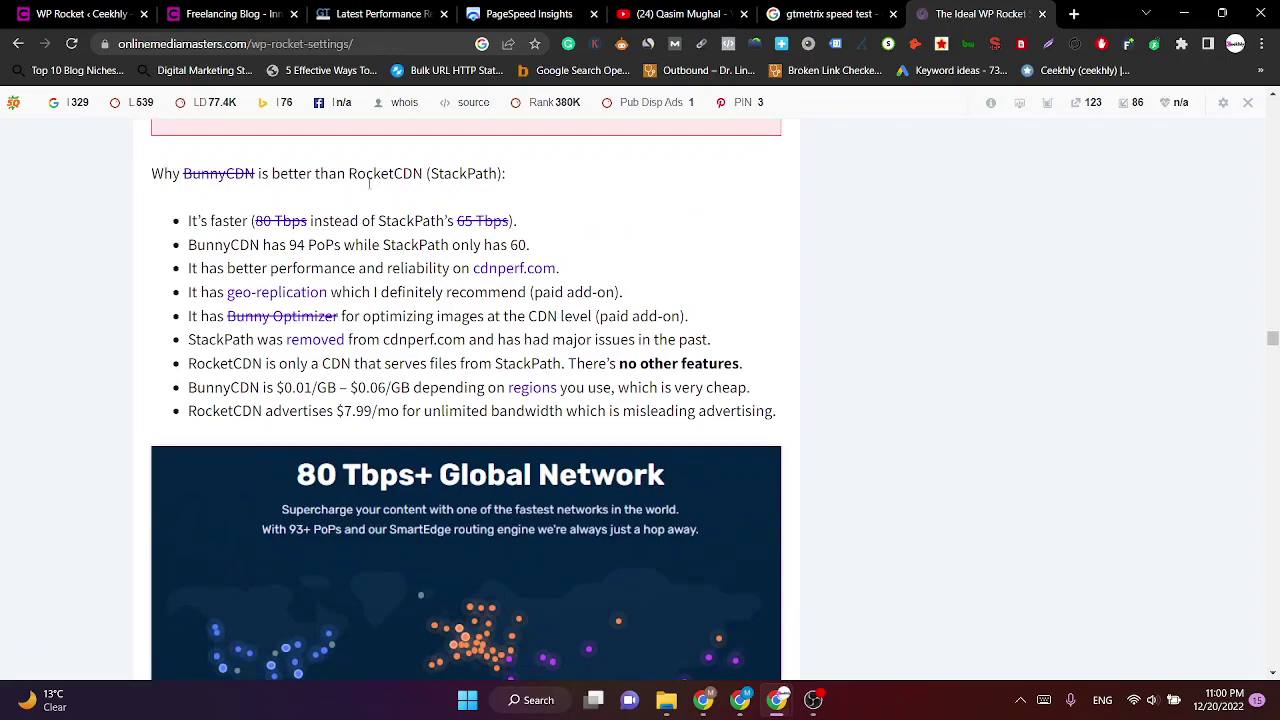
scroll(391, 261, down, 4)
scroll(396, 300, down, 2)
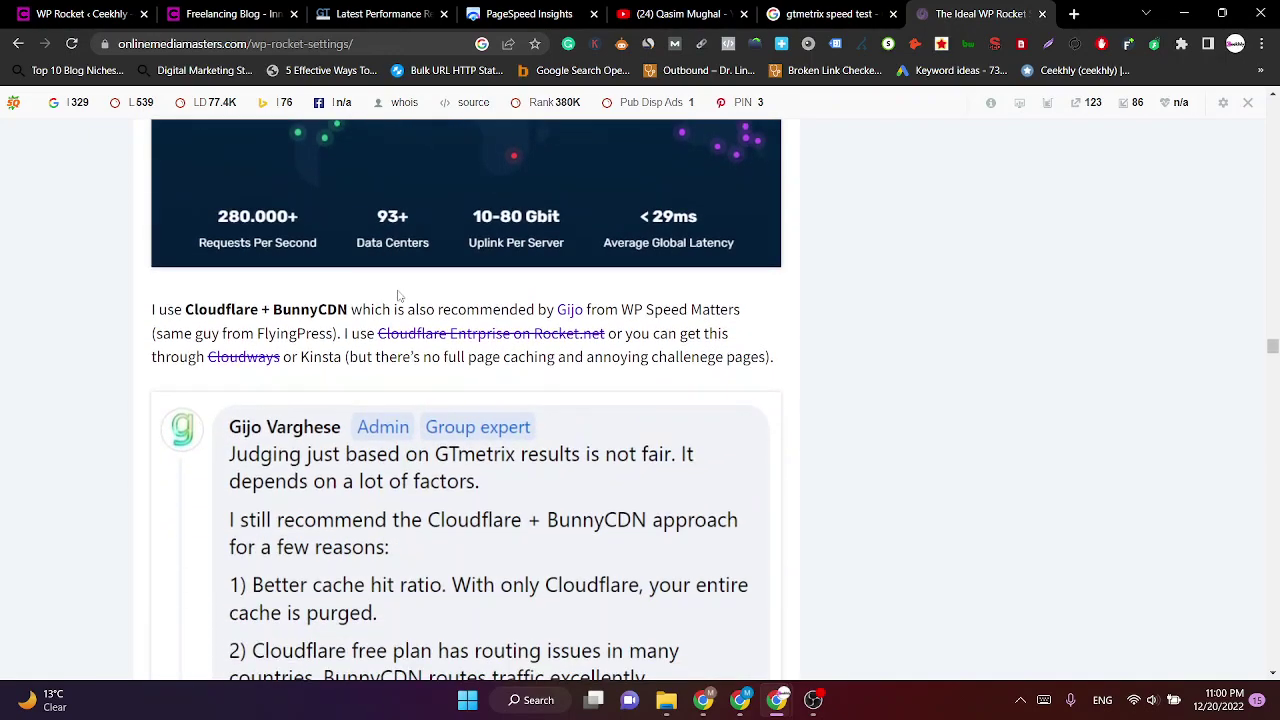
scroll(530, 370, down, 3)
scroll(528, 323, down, 3)
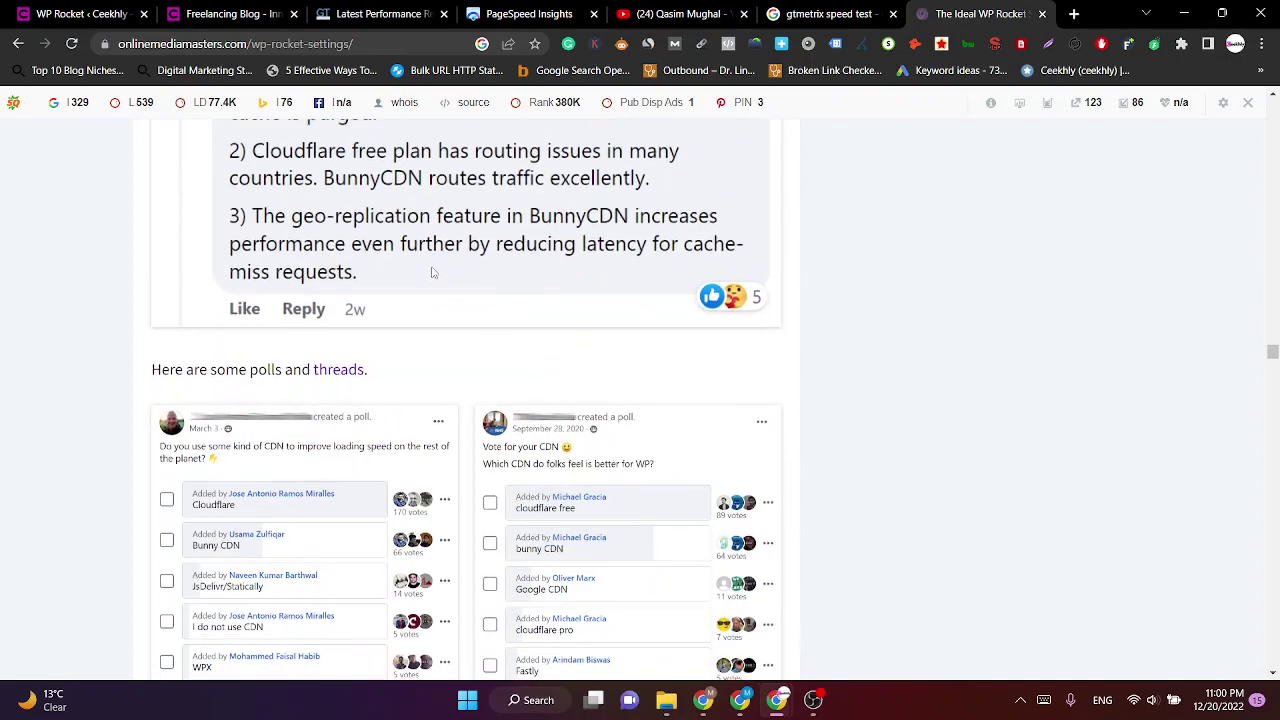
scroll(380, 296, down, 6)
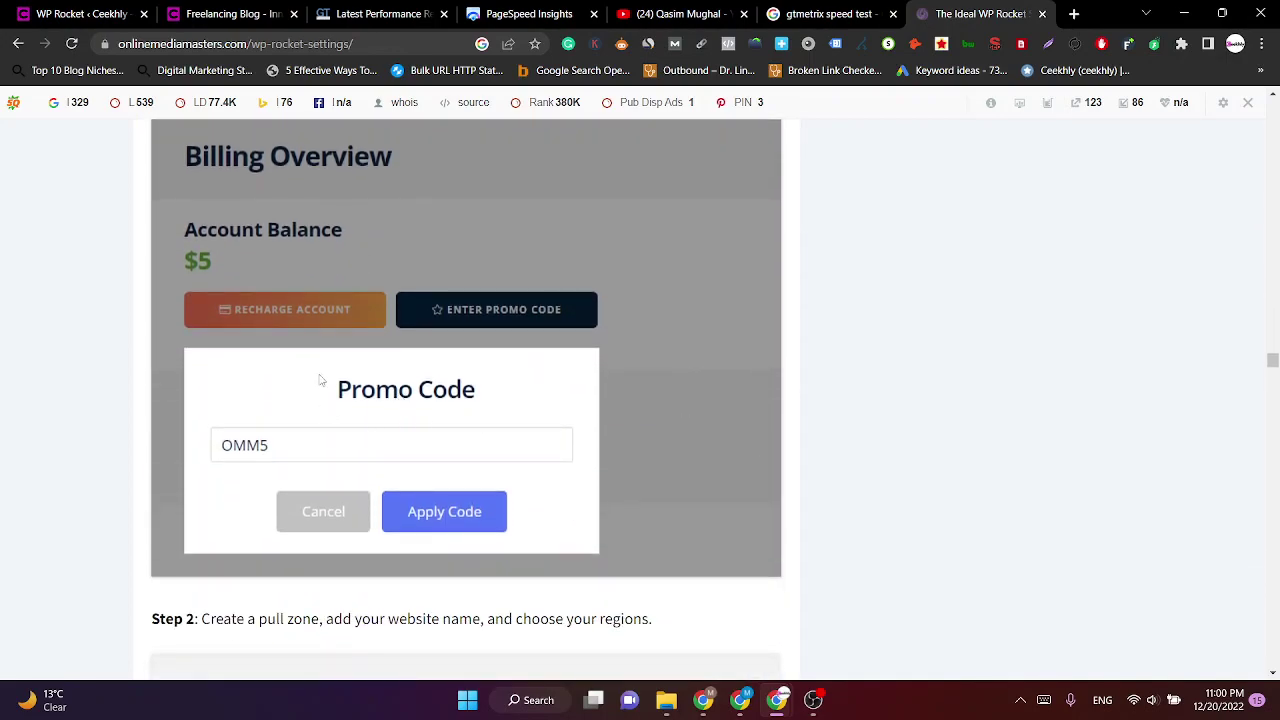
scroll(325, 390, down, 6)
scroll(360, 370, down, 2)
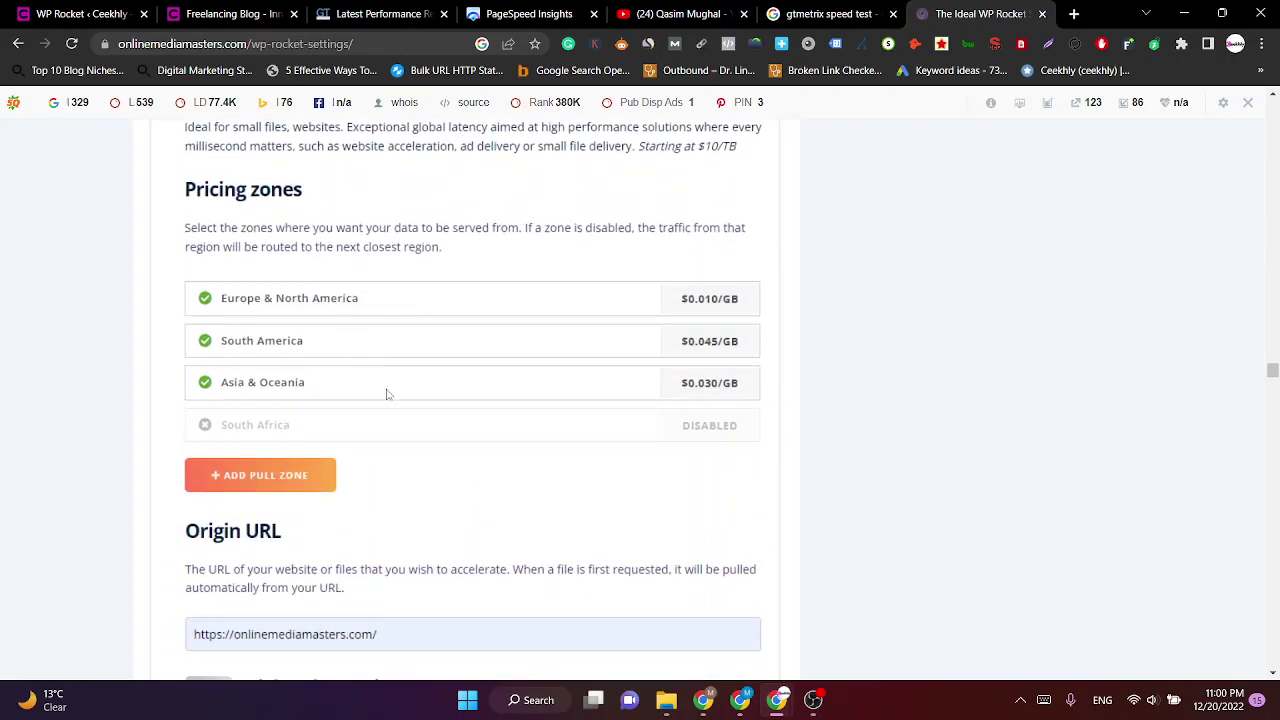
click(100, 14)
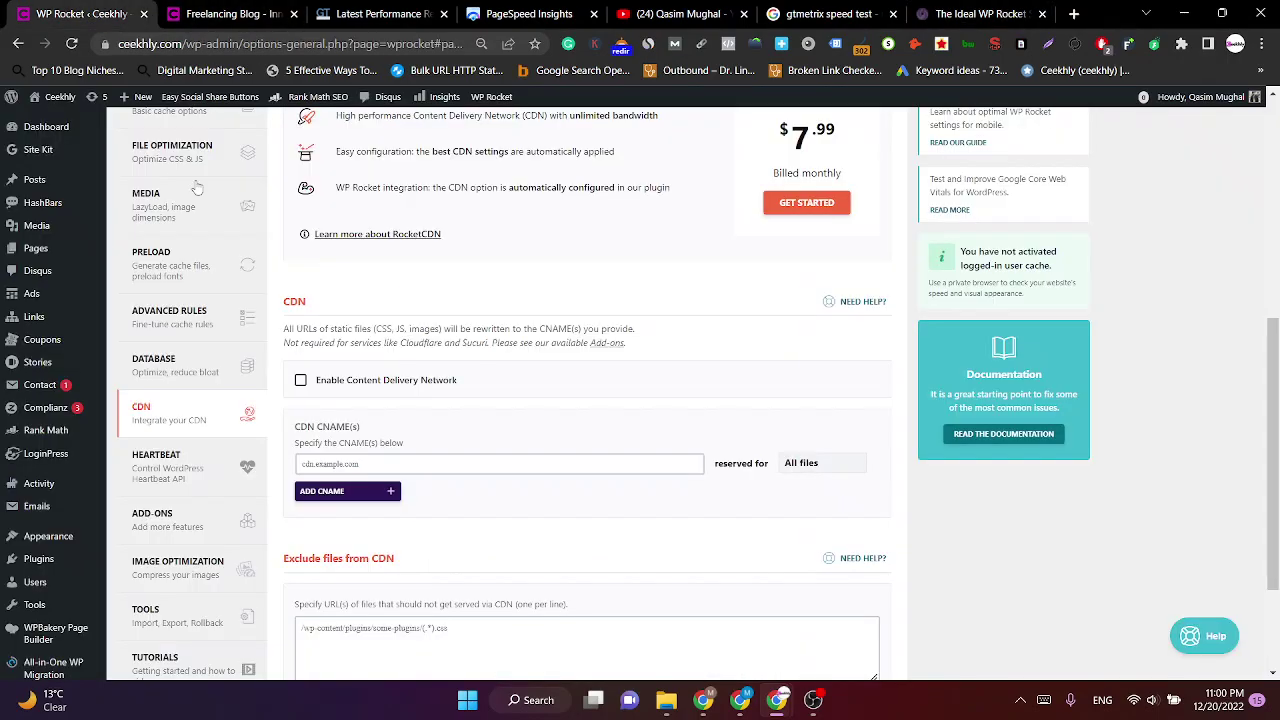
Review the RocketCDN monthly price and the remaining CDN options, including the CNAME and file exclusion fields.
scroll(330, 388, up, 3)
scroll(332, 388, down, 4)
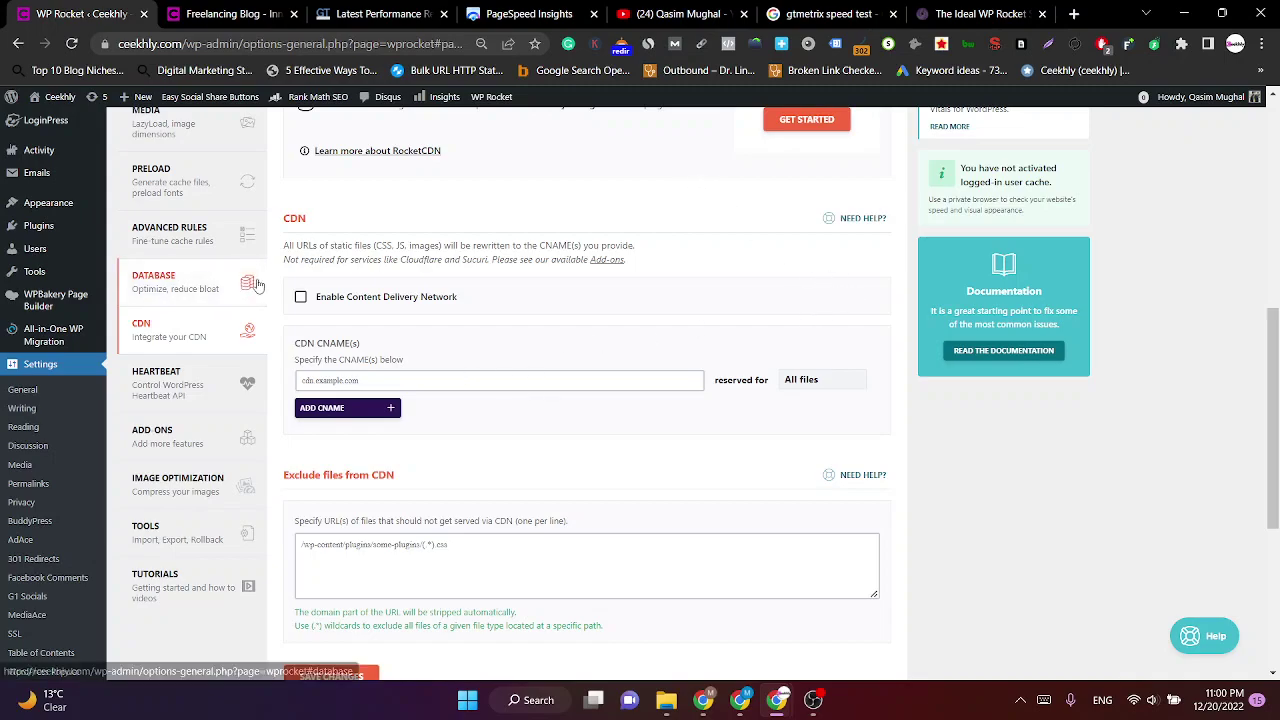
scroll(325, 313, up, 5)
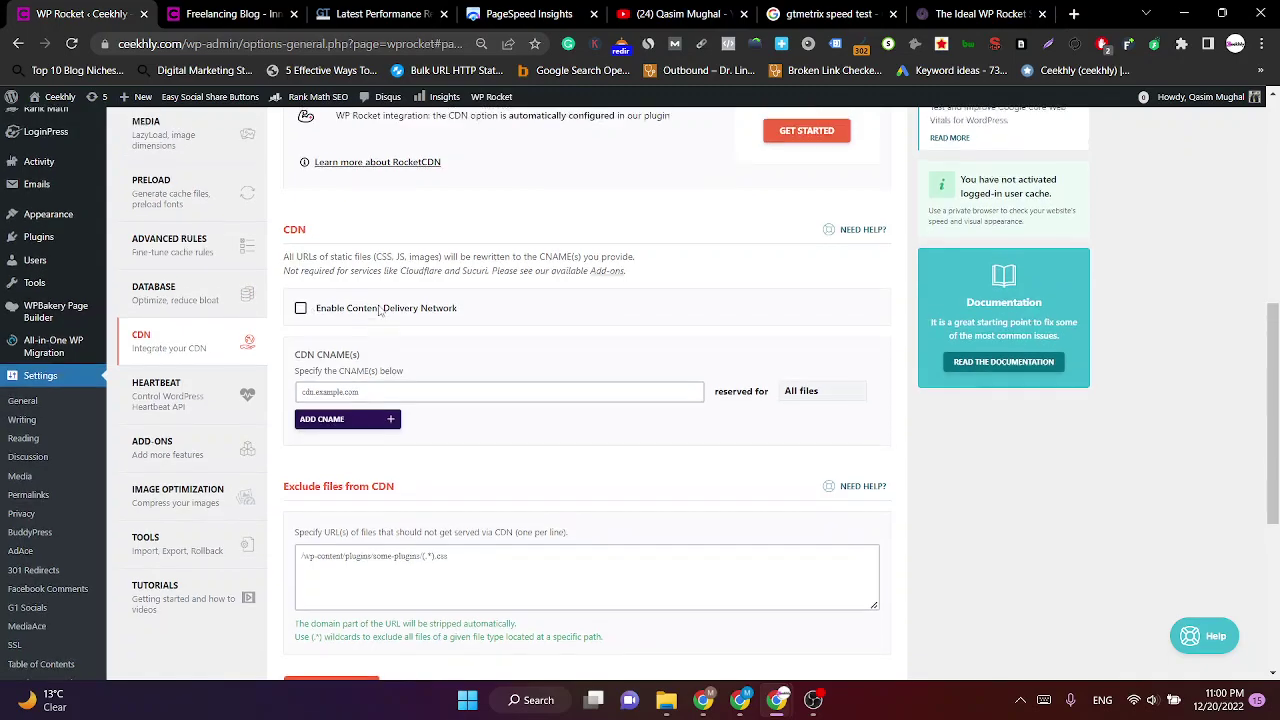
drag(862, 470, 733, 466)
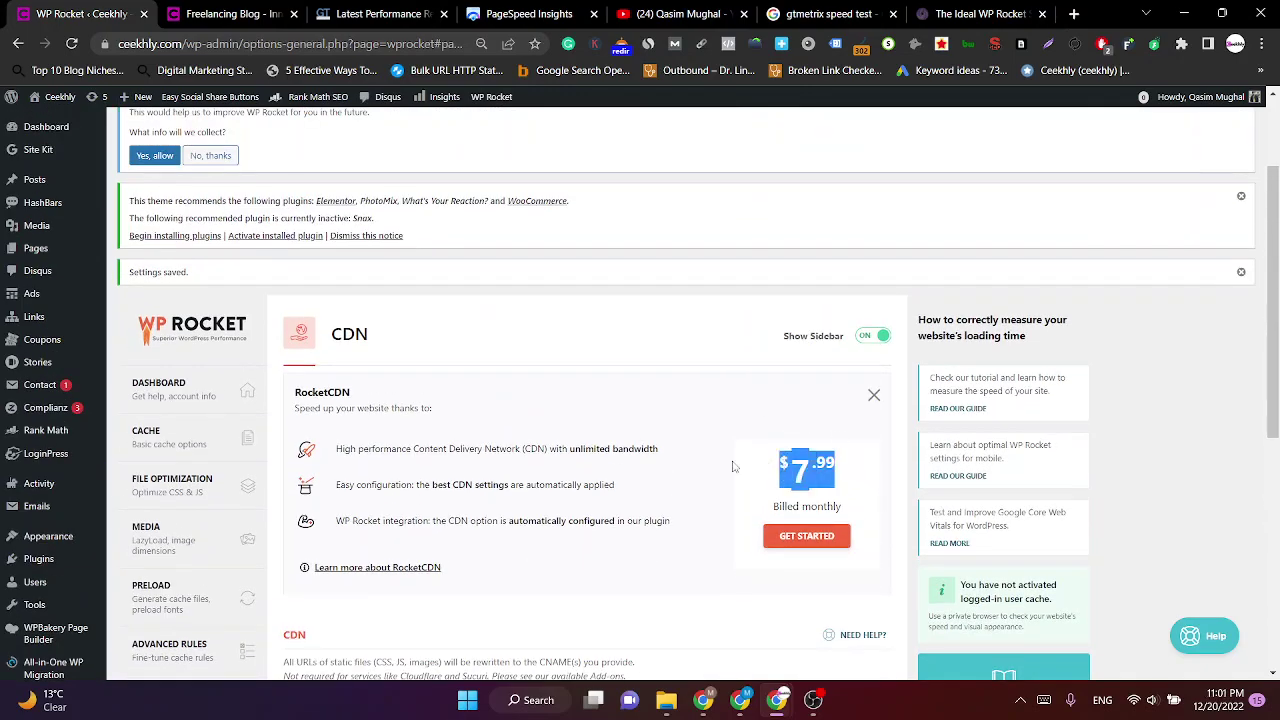
click(910, 480)
scroll(878, 480, down, 3)
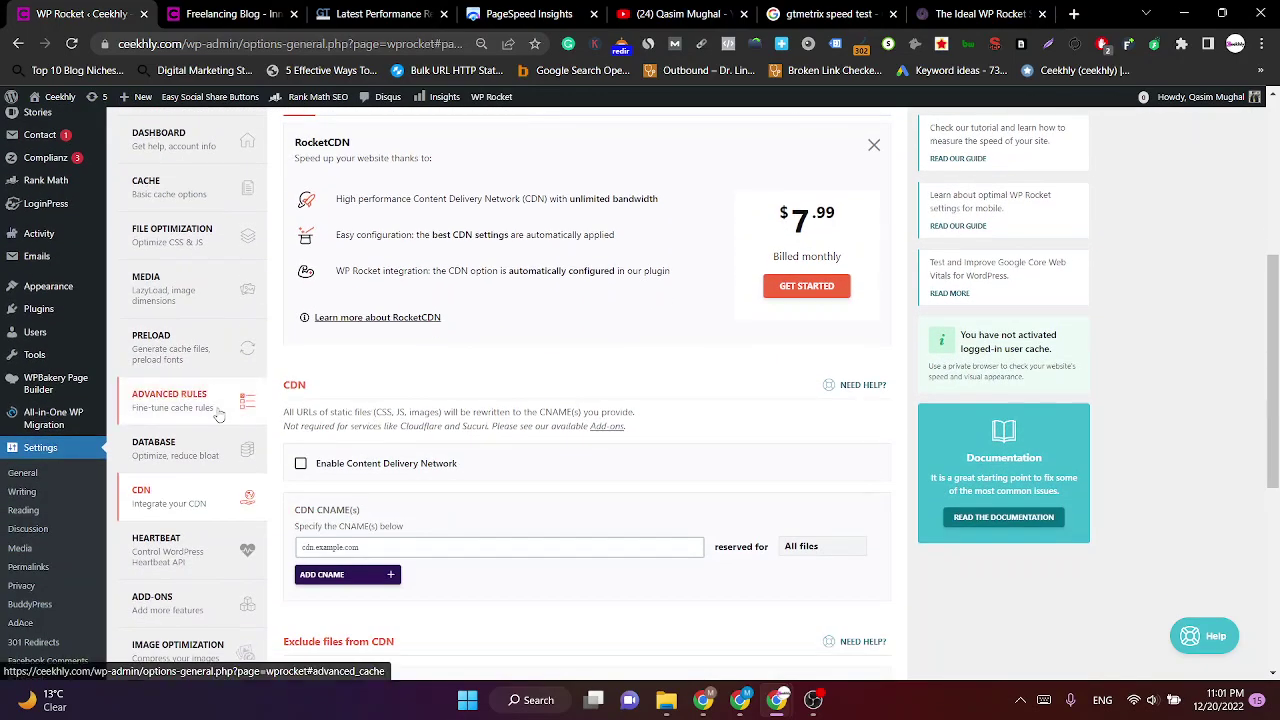
scroll(516, 393, down, 2)
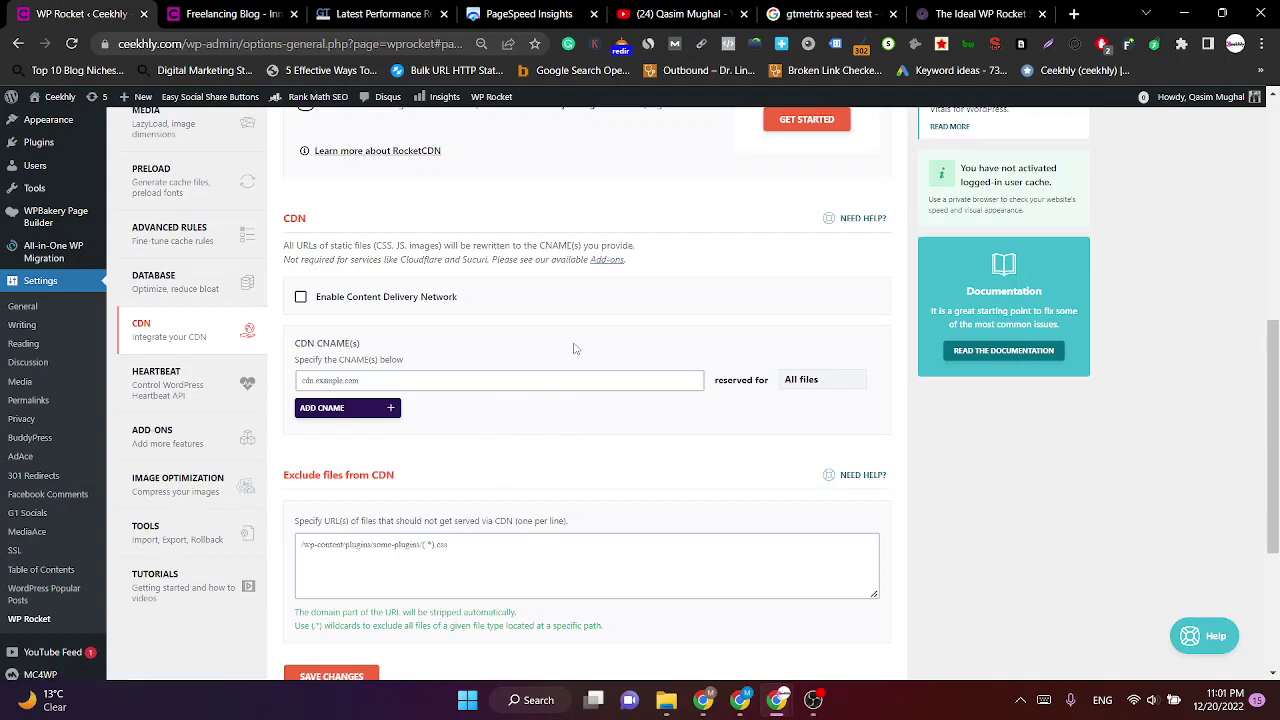
scroll(583, 340, down, 3)
scroll(583, 340, up, 2)
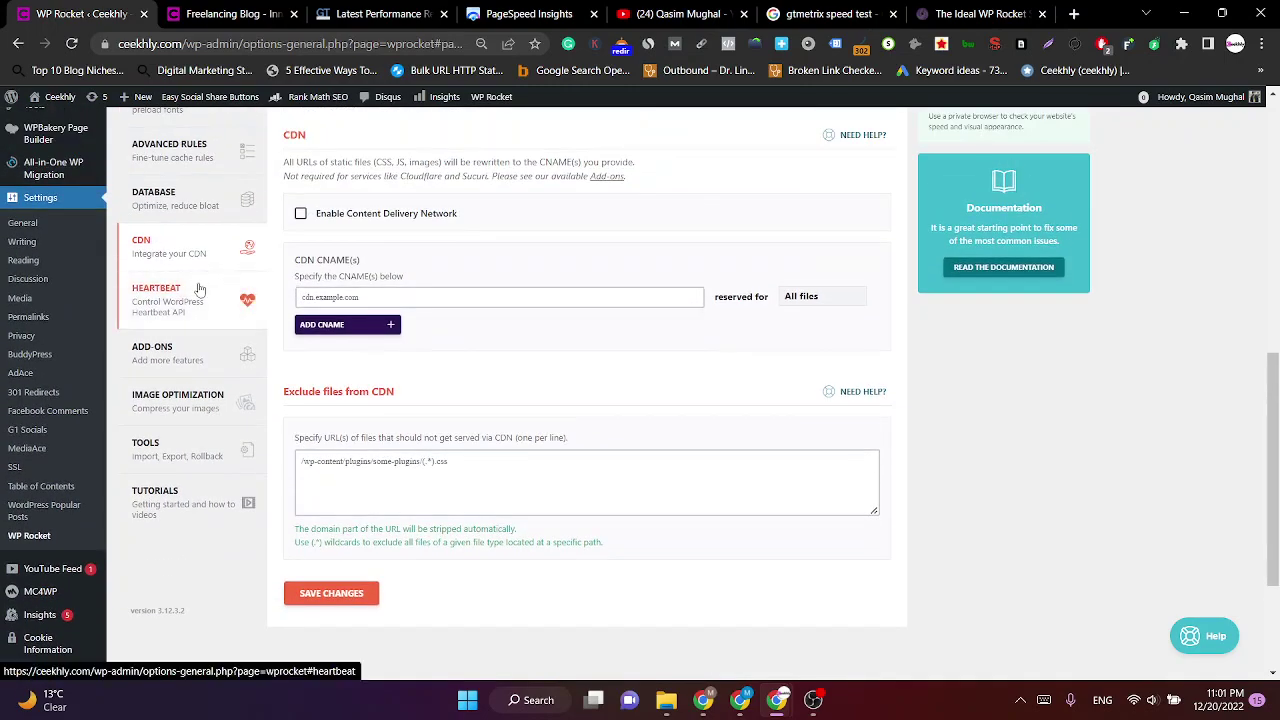
In the Heartbeat settings, disable backend and frontend behavior, reduce activity in the post editor, enable Control Heartbeat and save the changes.
click(170, 313)
scroll(370, 355, down, 2)
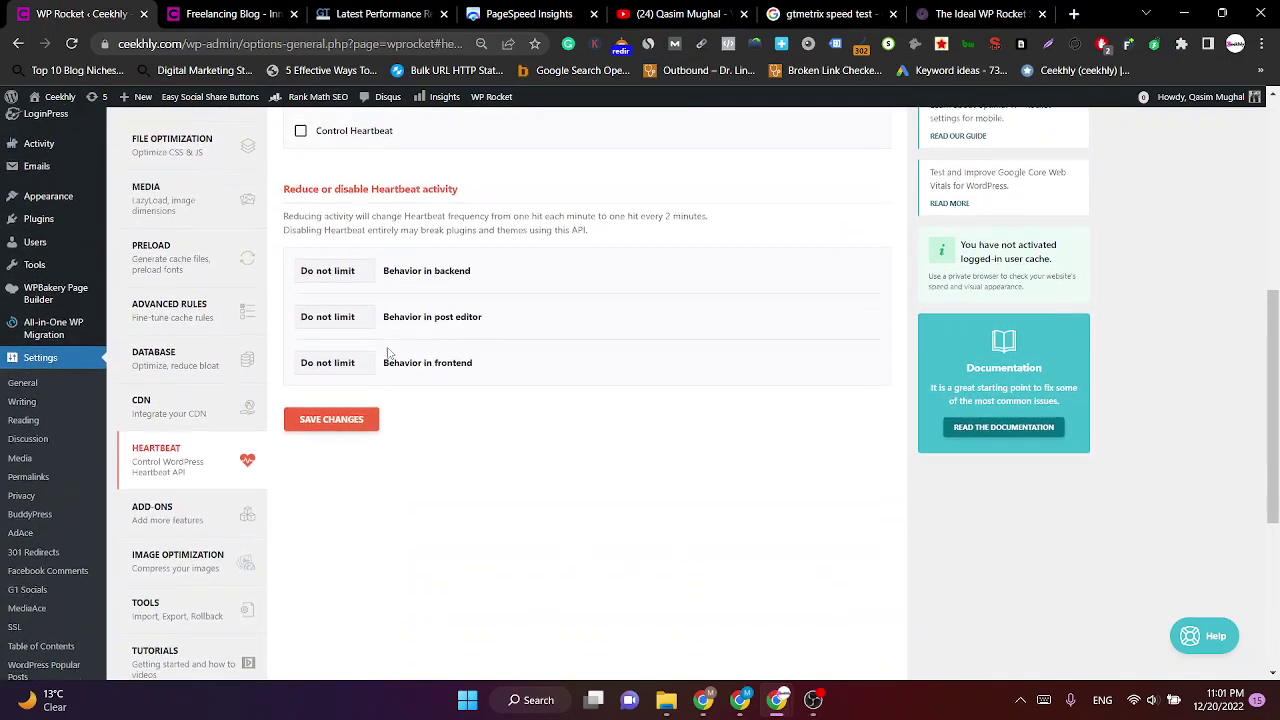
scroll(358, 355, up, 1)
click(358, 352)
click(340, 394)
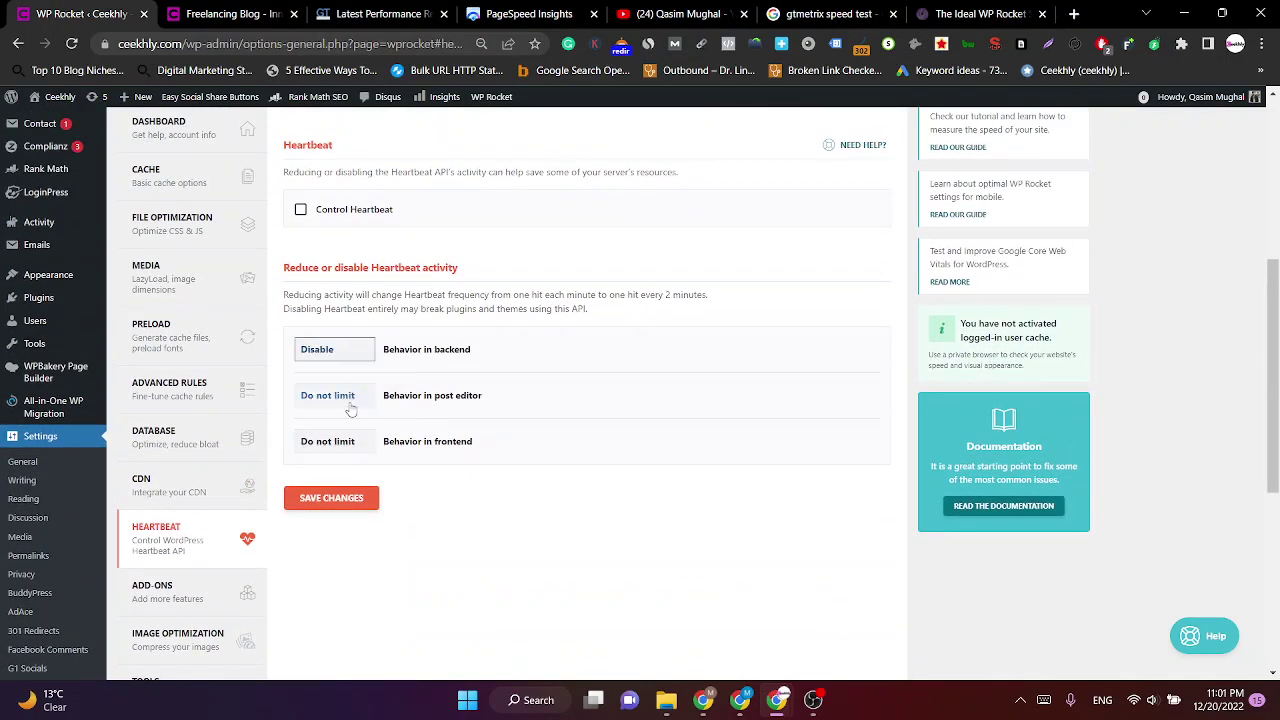
click(348, 397)
click(333, 427)
click(340, 441)
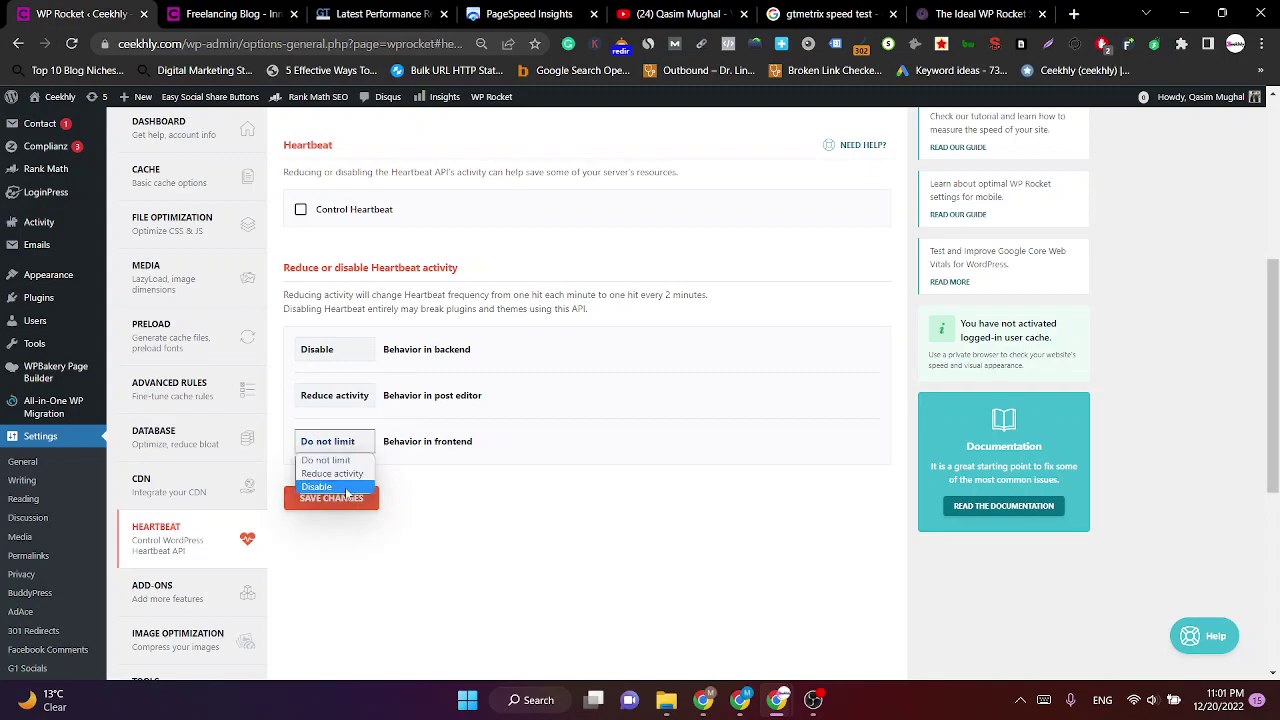
click(348, 487)
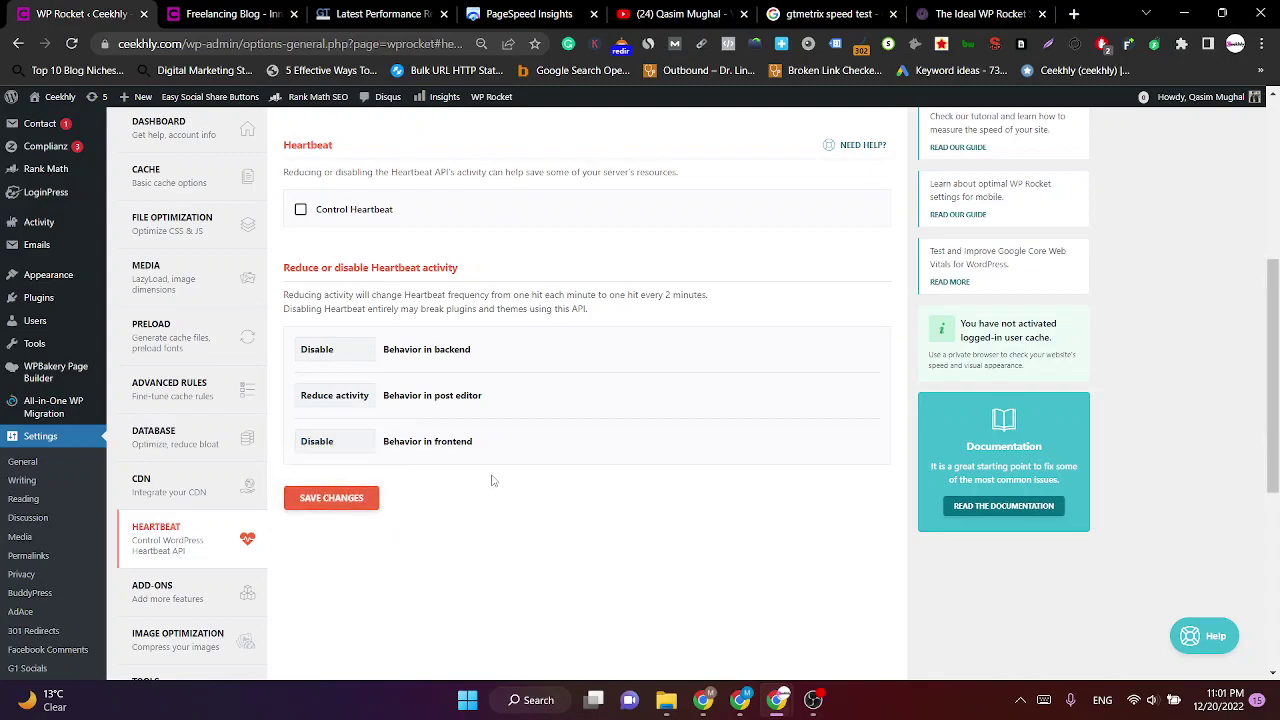
click(340, 215)
click(360, 506)
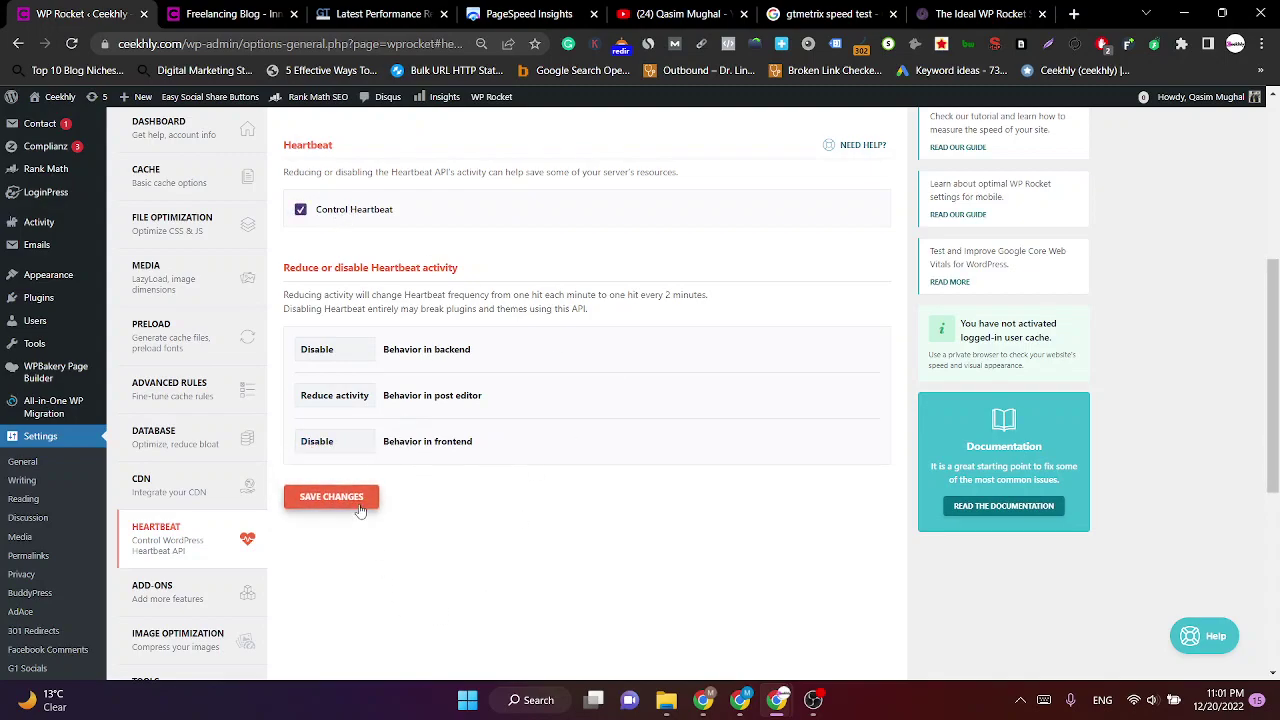
Read past the article's BunnyCDN setup to its recommended Heartbeat settings and return to WP Rocket.
click(975, 14)
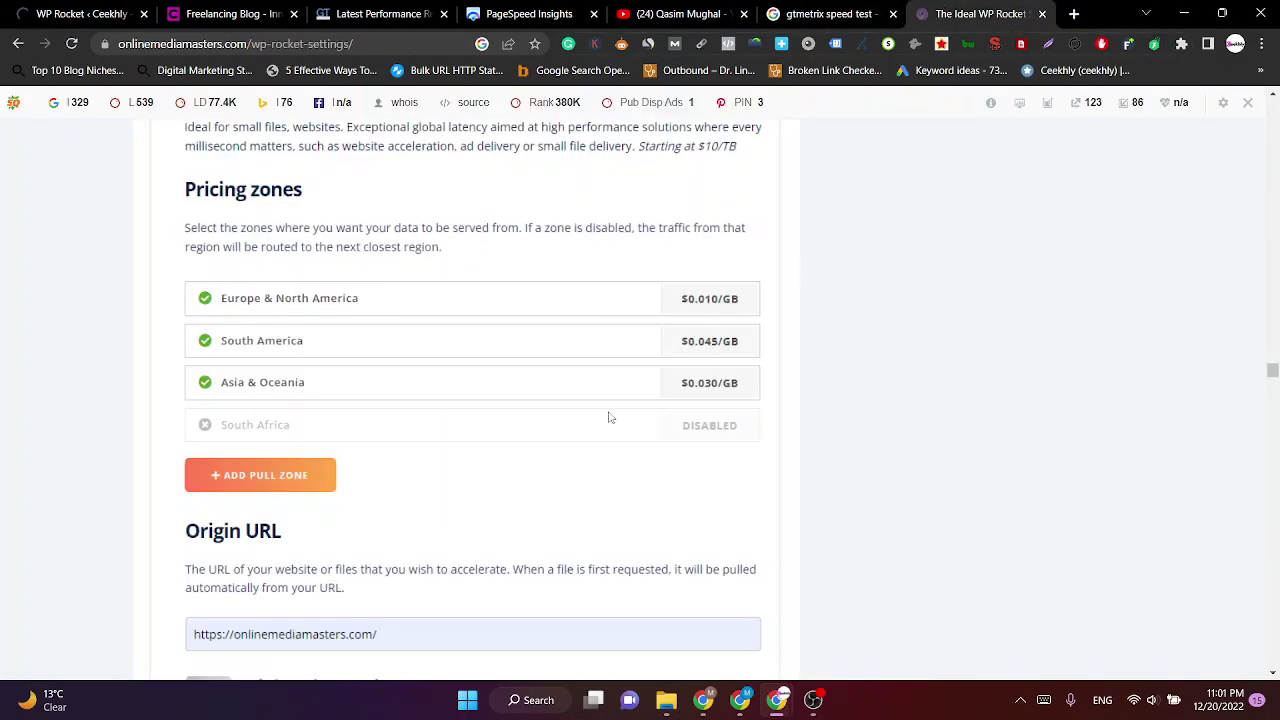
scroll(560, 415, down, 3)
scroll(483, 411, down, 10)
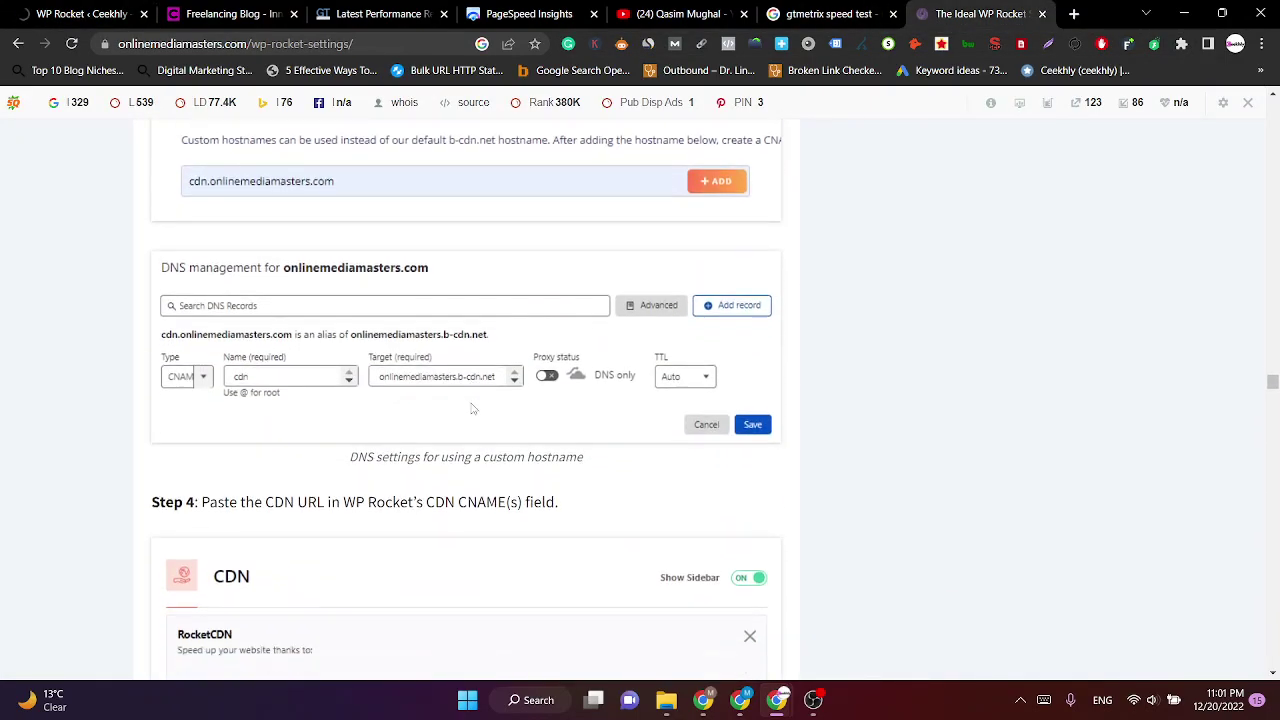
scroll(354, 404, down, 15)
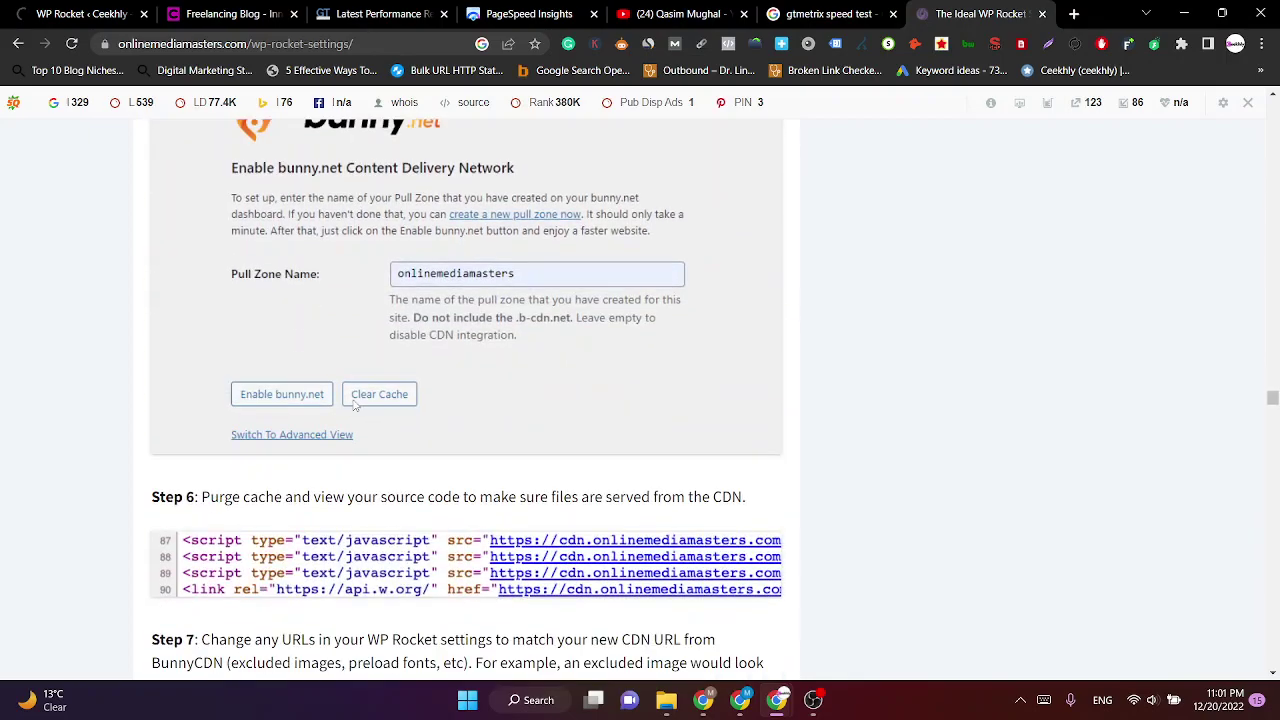
scroll(354, 404, down, 15)
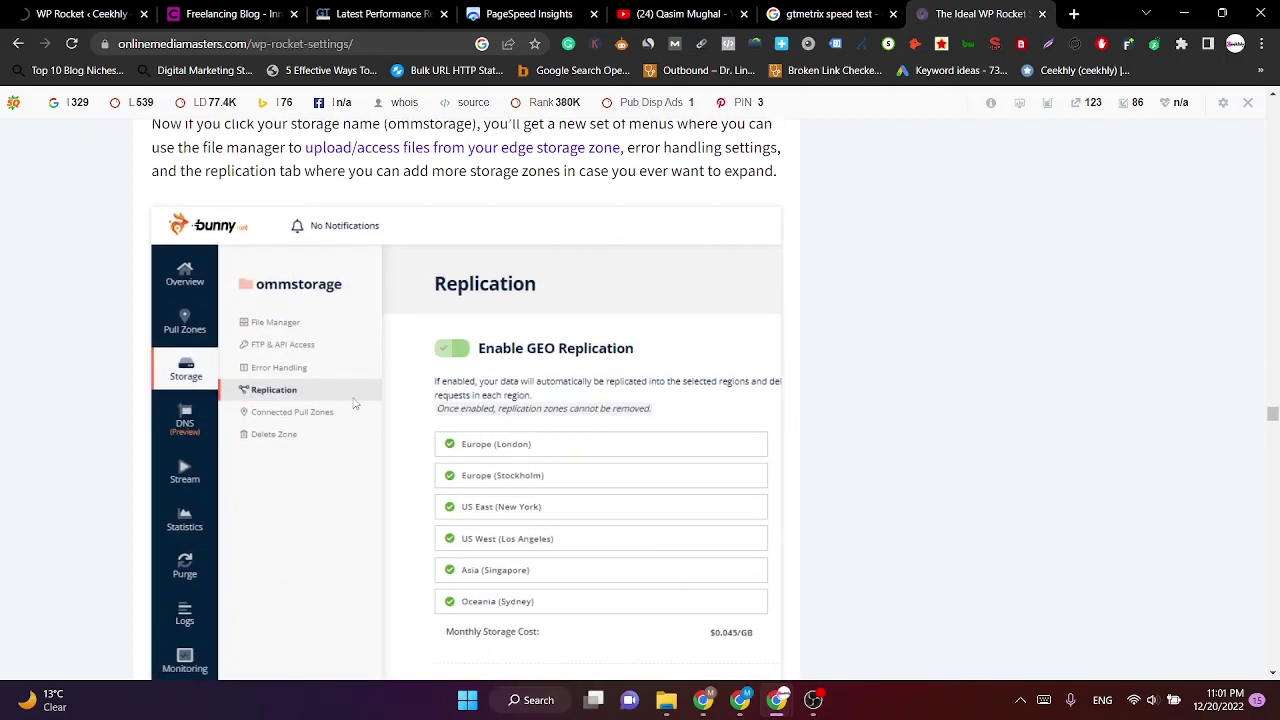
scroll(450, 371, up, 3)
scroll(386, 383, down, 9)
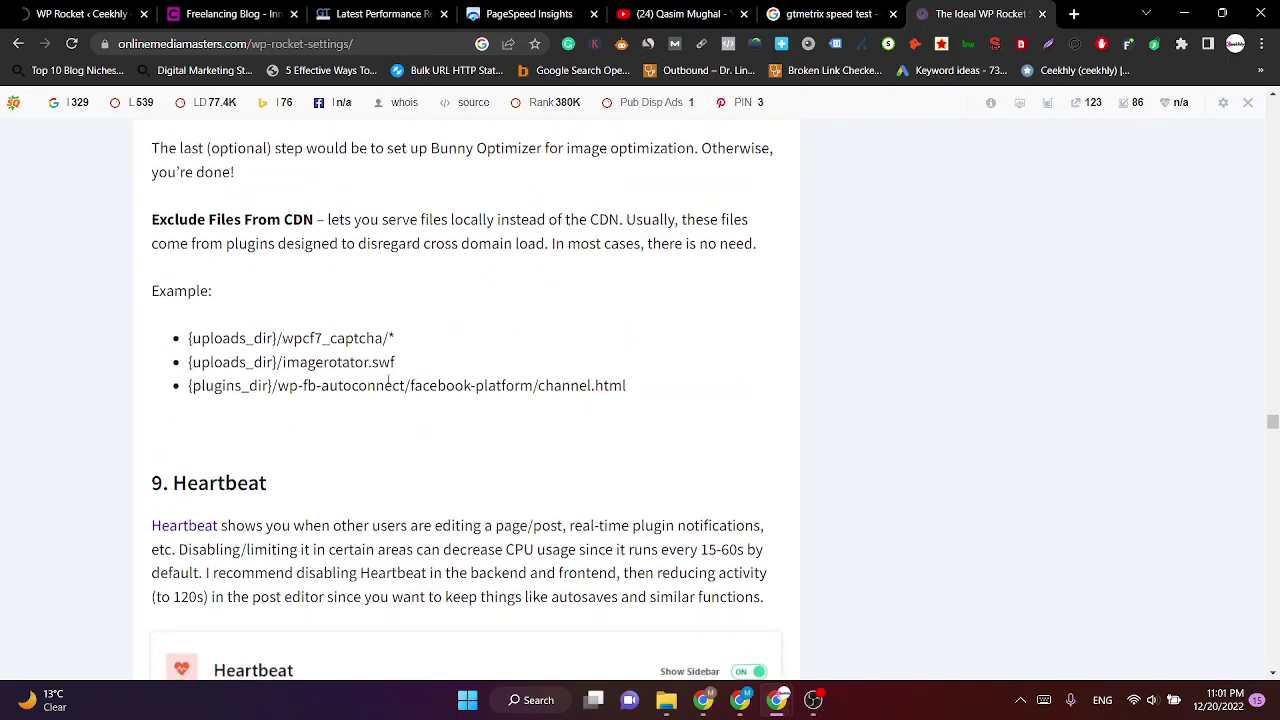
scroll(388, 384, down, 7)
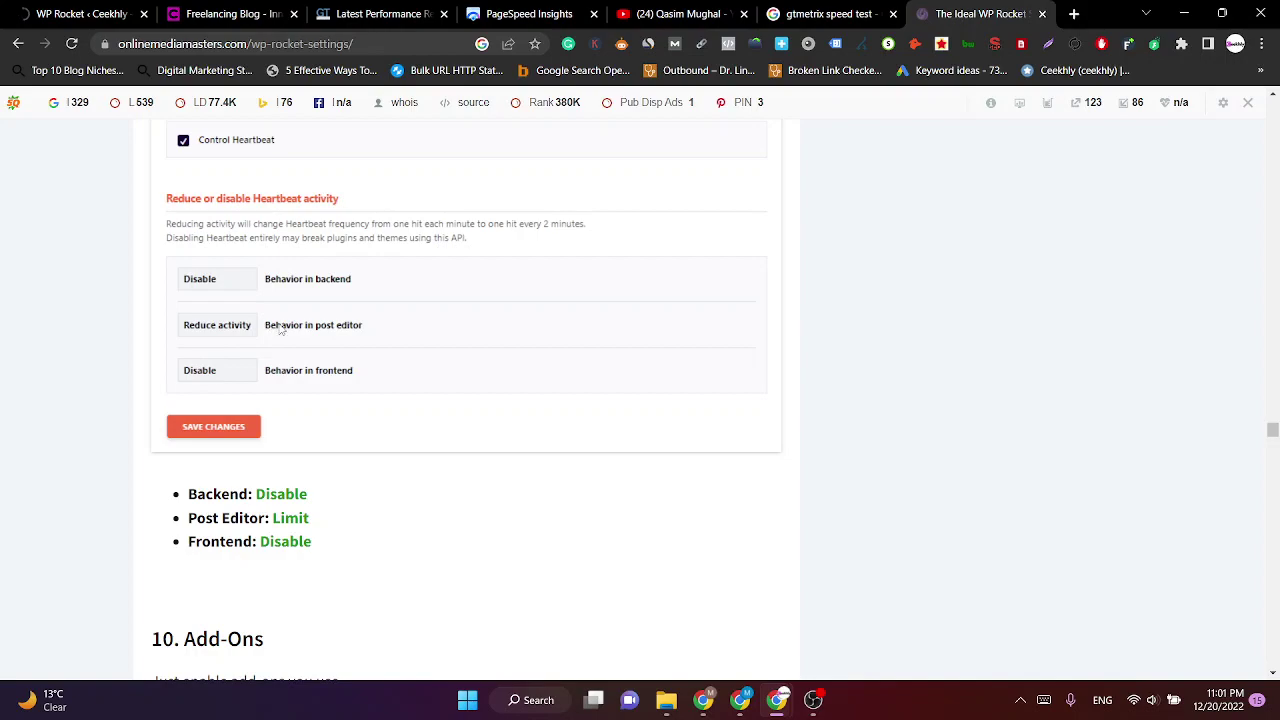
key(ctrl+1)
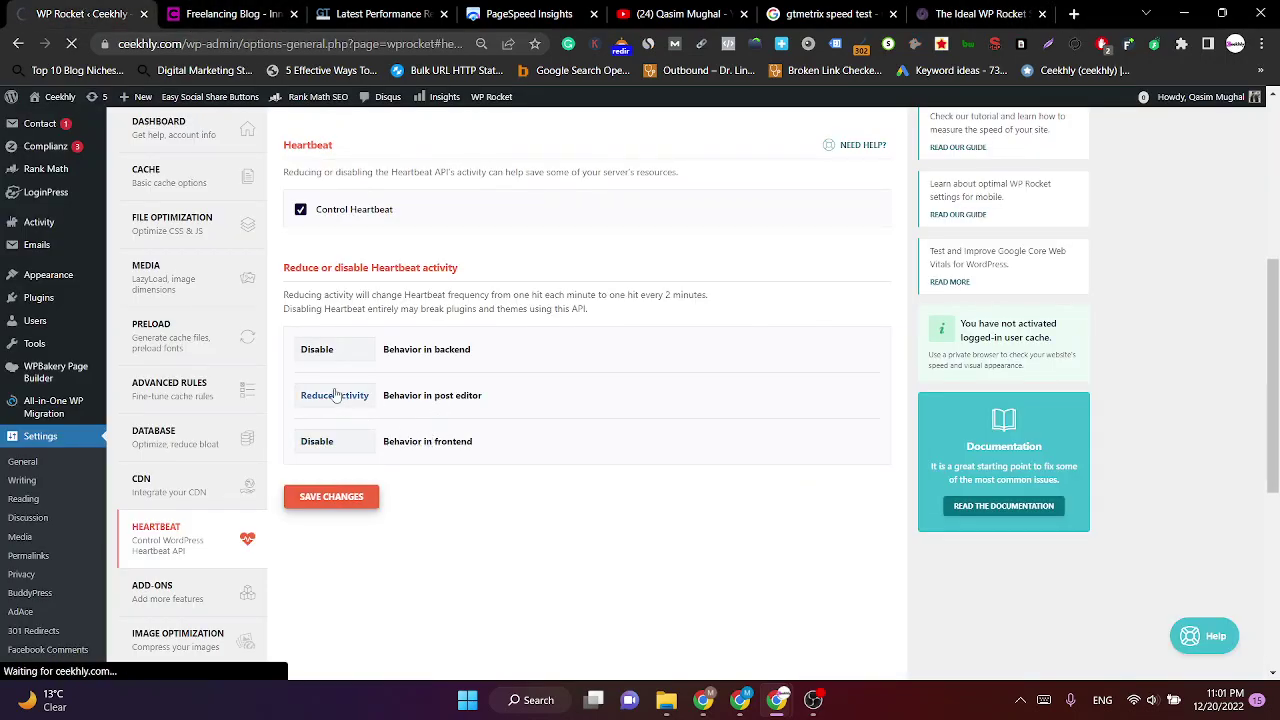
Open WP Rocket's Add-ons settings and review the WebP Compatibility, Cloudflare and Sucuri add-ons.
scroll(345, 396, down, 2)
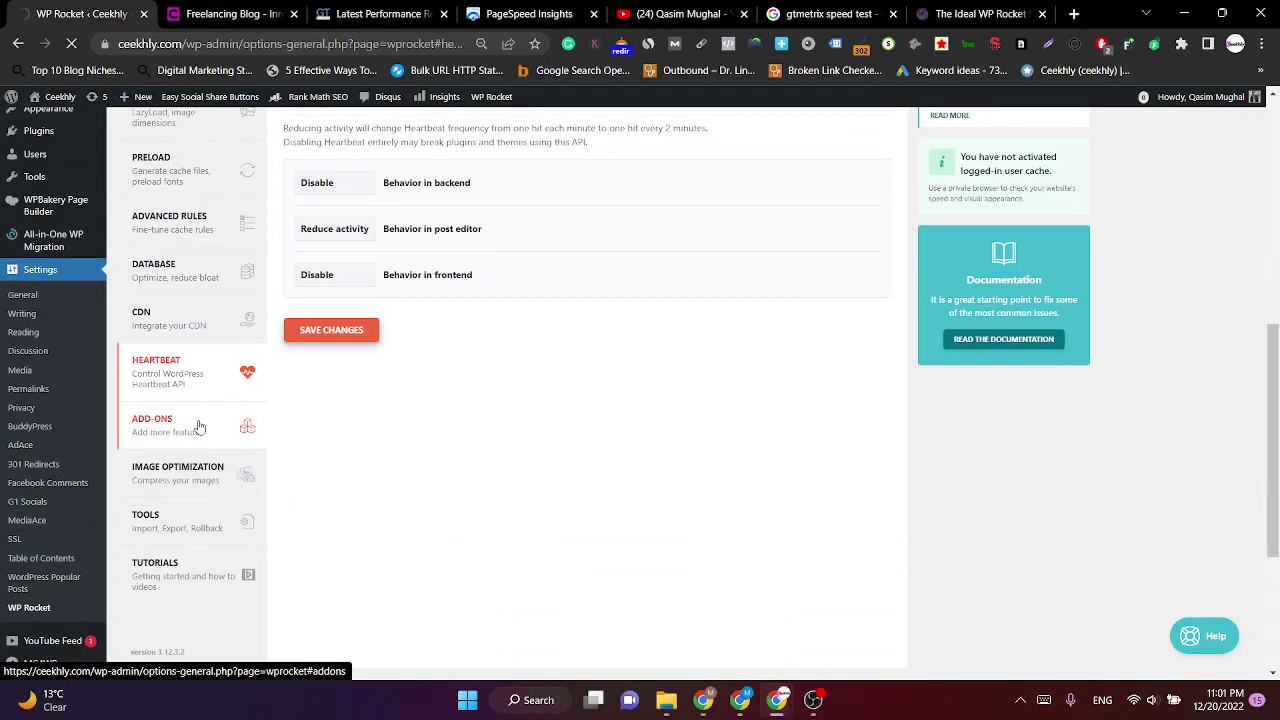
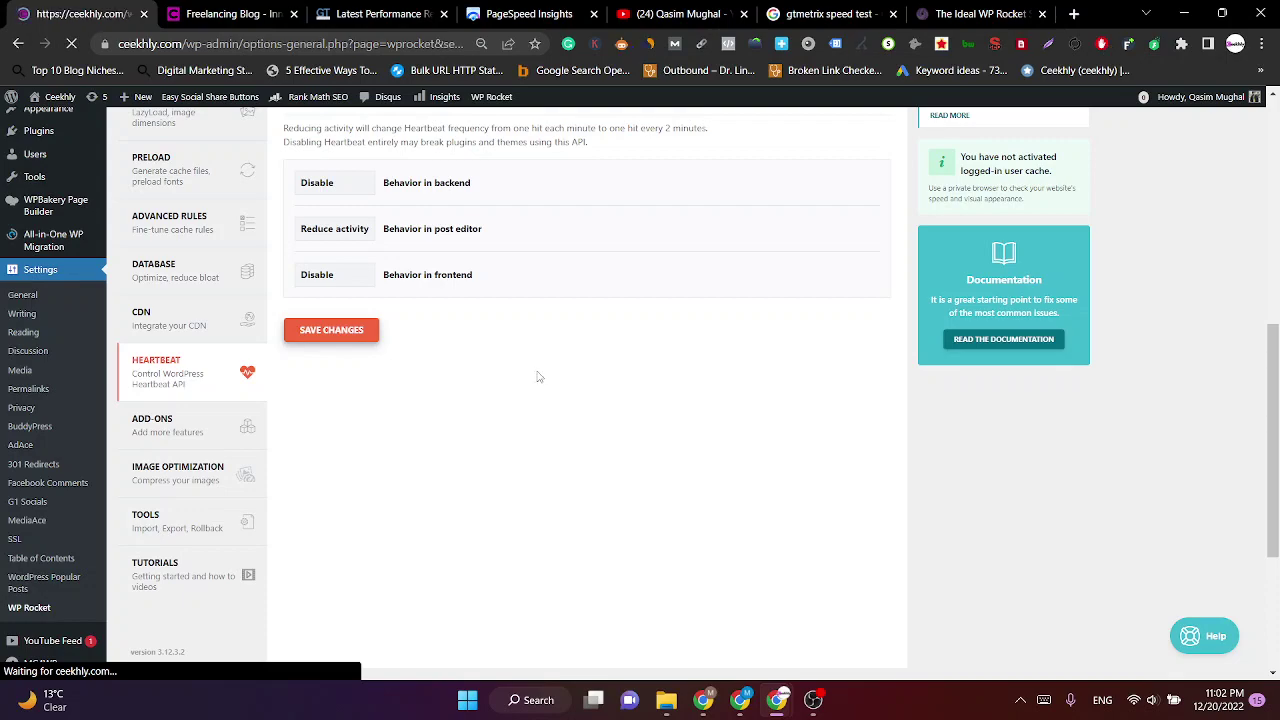
scroll(562, 375, down, 20)
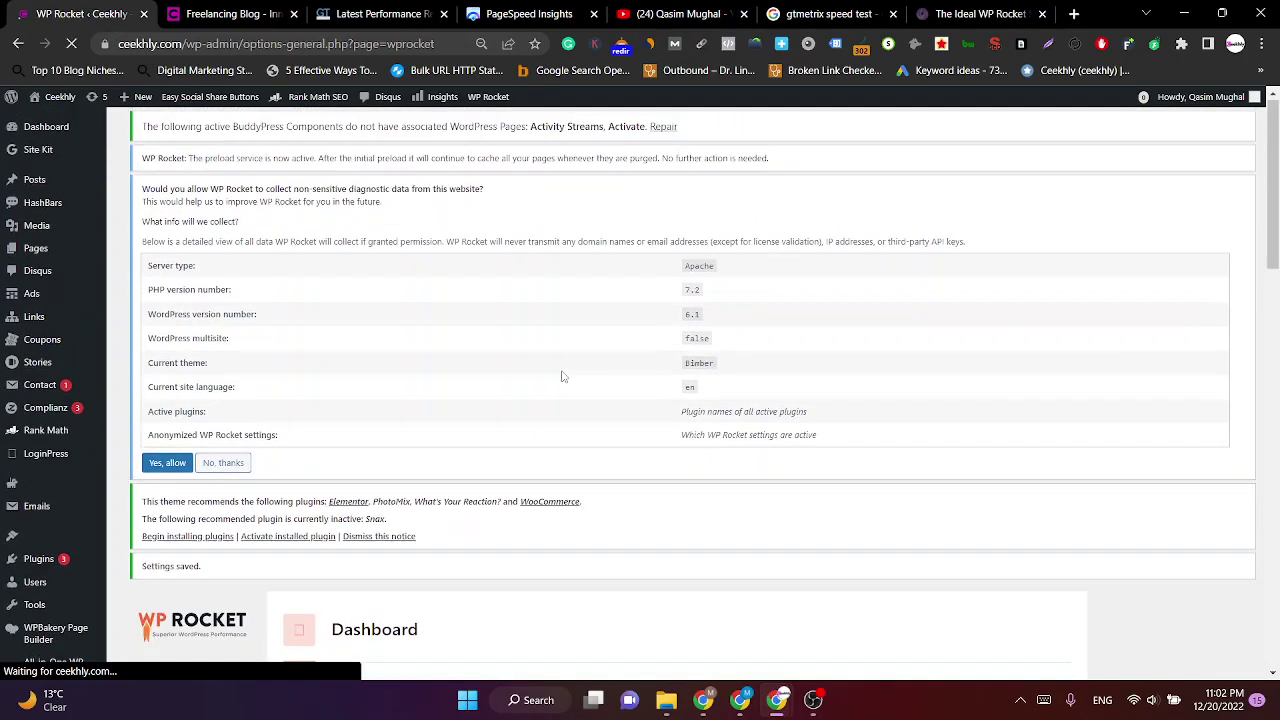
scroll(562, 368, down, 6)
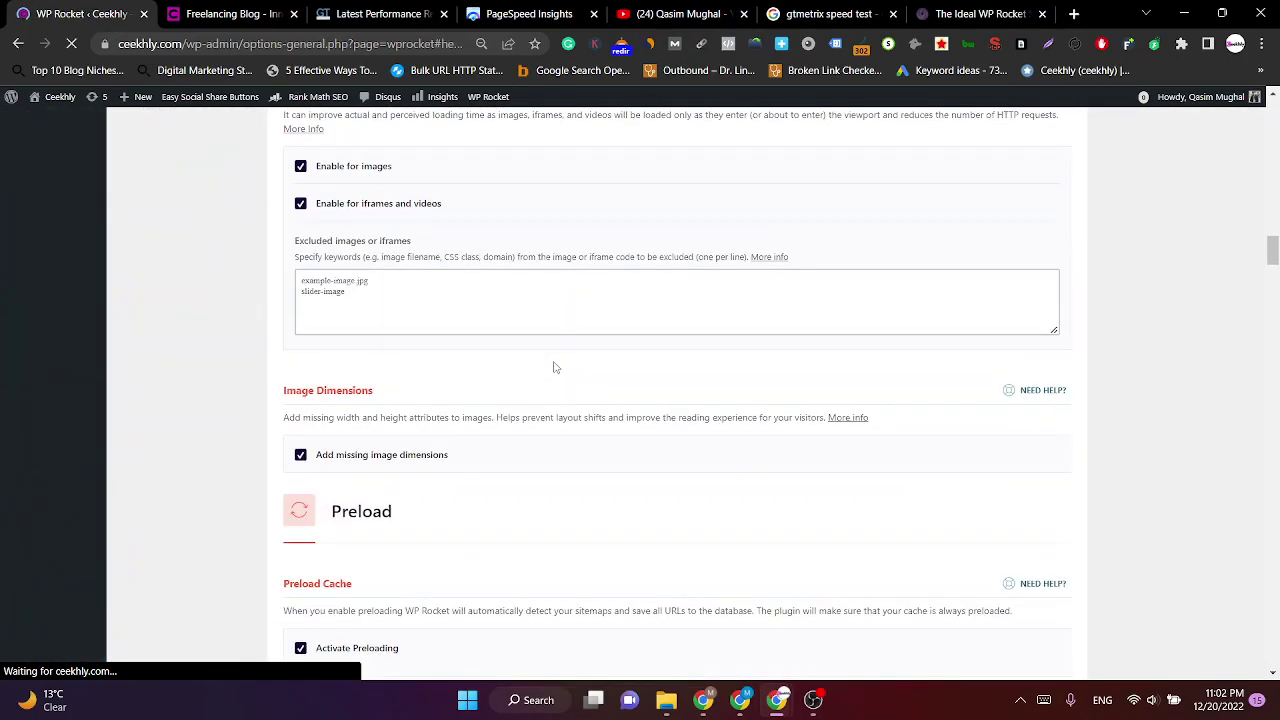
scroll(557, 369, down, 5)
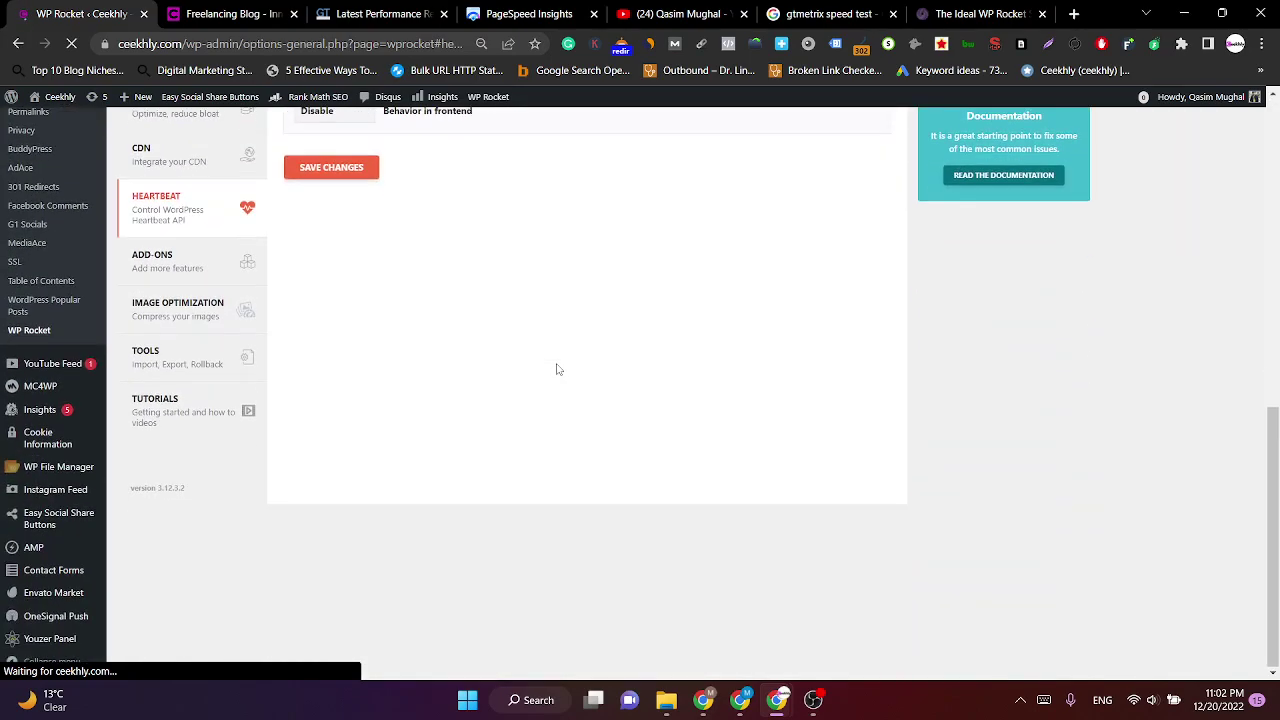
scroll(365, 410, up, 1)
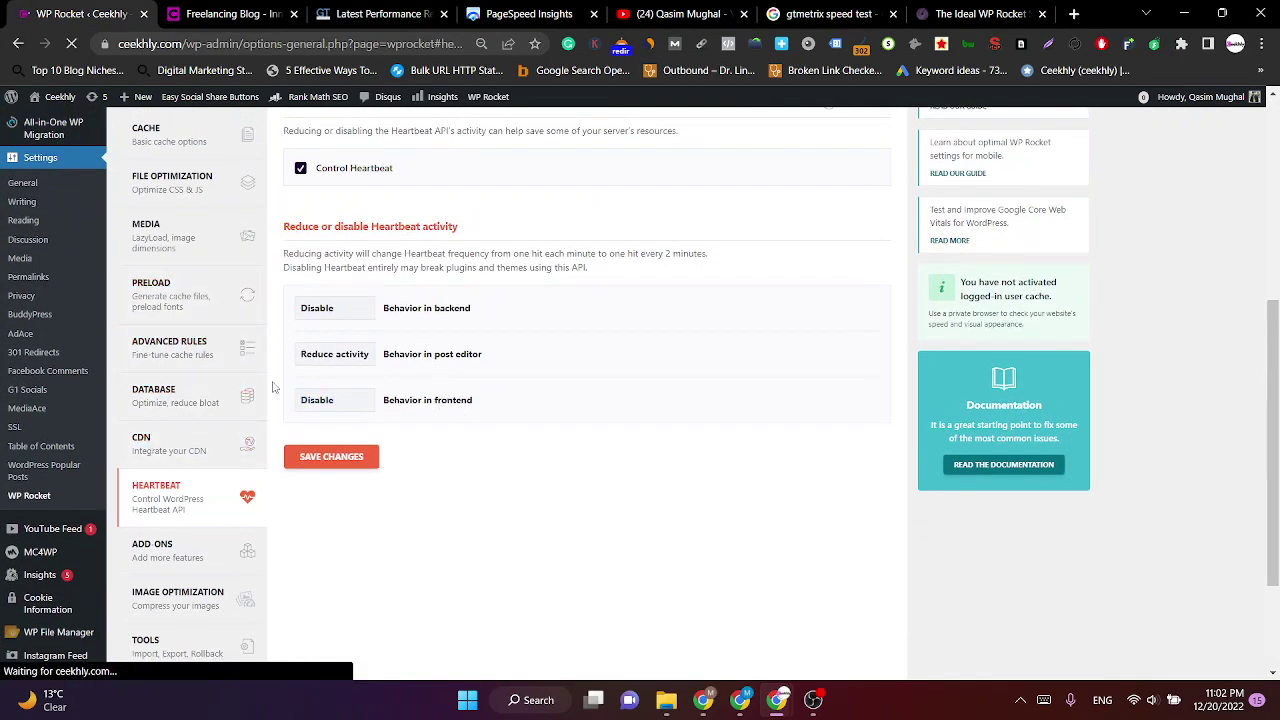
scroll(230, 410, down, 2)
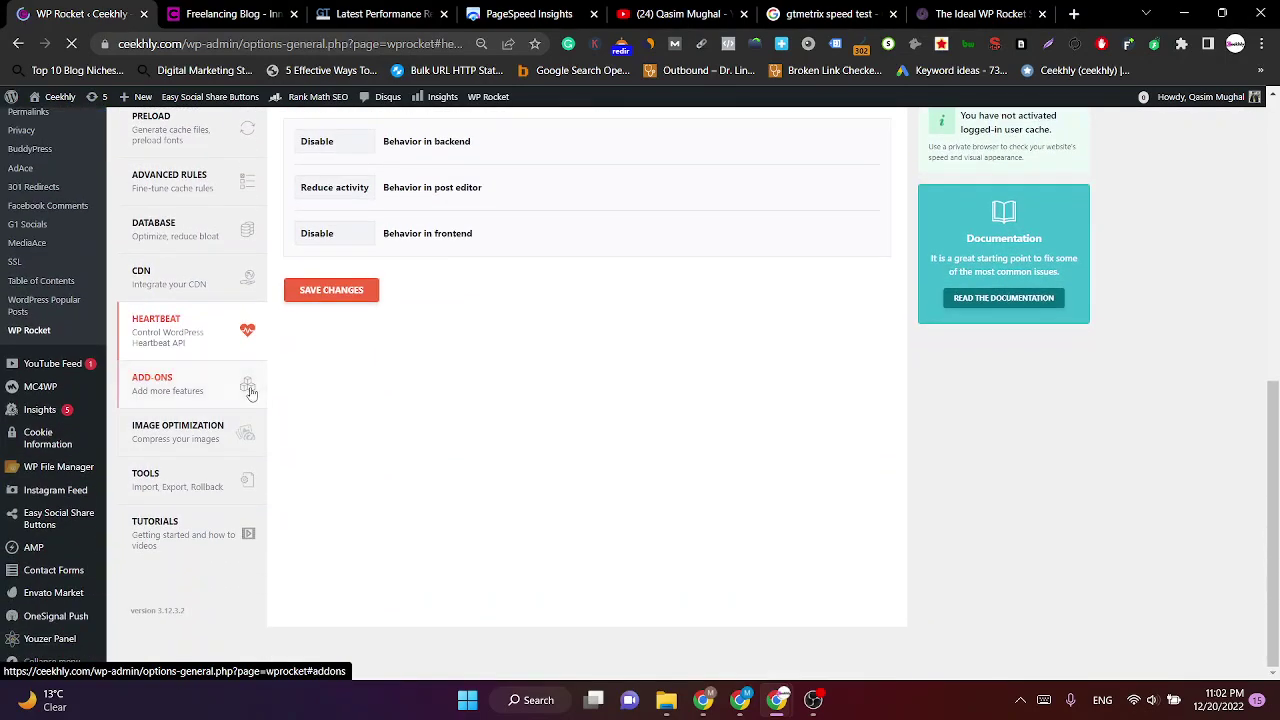
click(180, 400)
scroll(600, 360, down, 4)
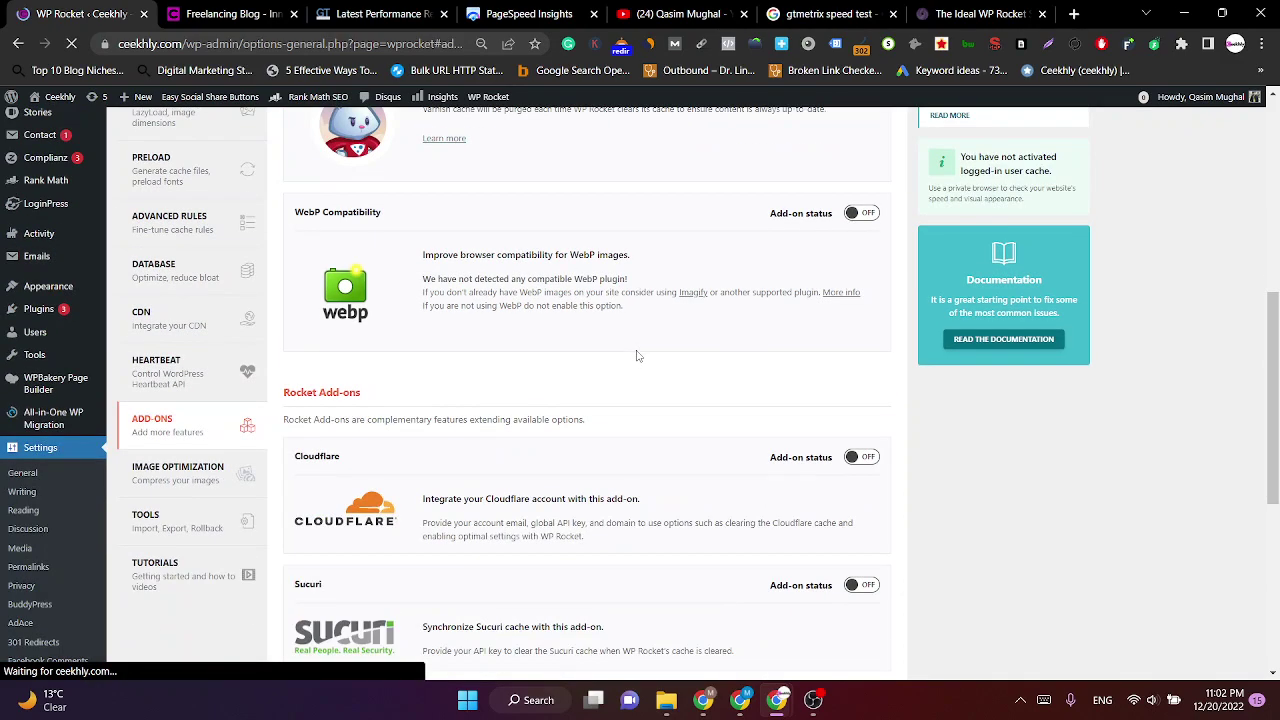
scroll(637, 356, down, 3)
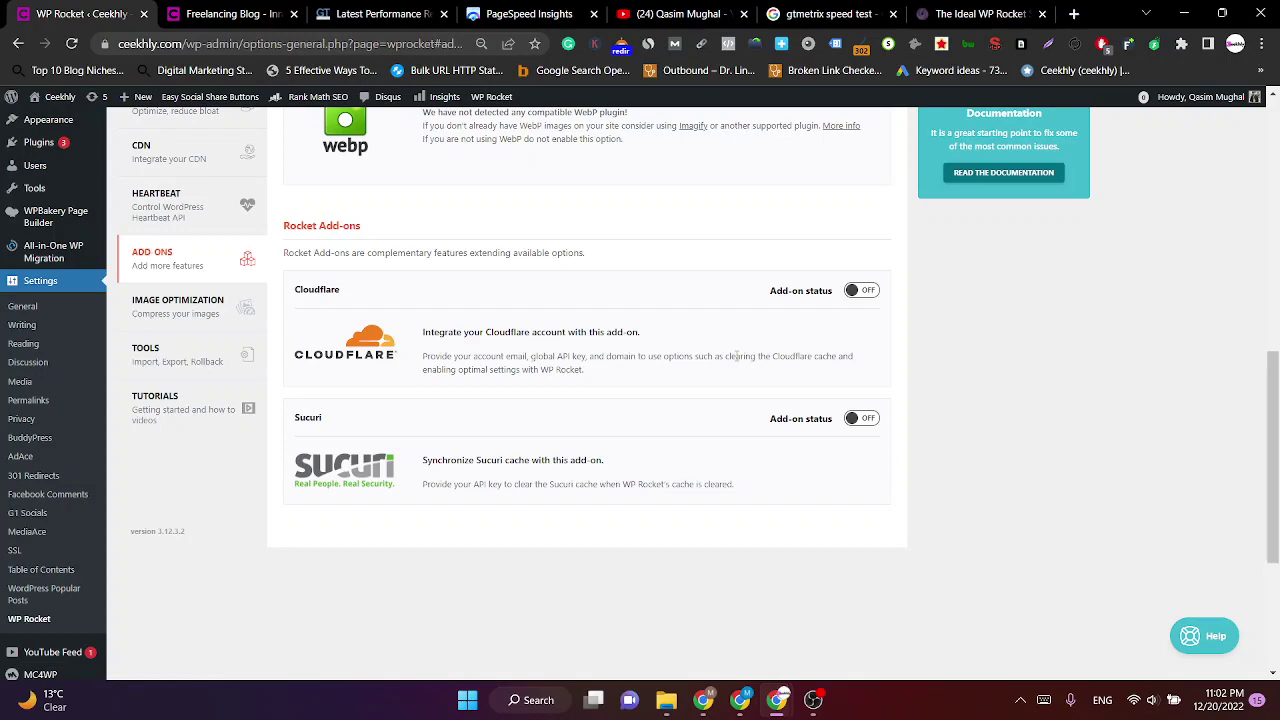
Search Google for "Cloudflare purpose" in a new browser tab, copying the name from the add-on description.
double_click(488, 332)
key(ctrl+c)
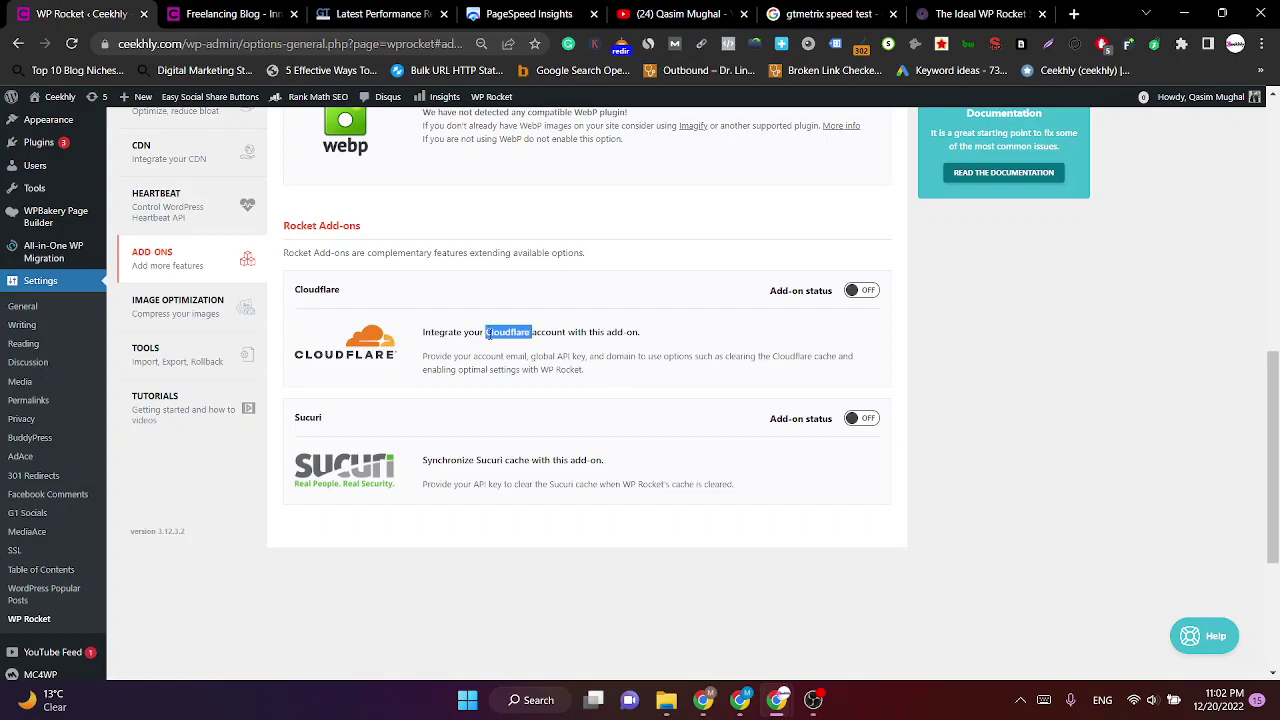
click(1074, 14)
key(ctrl+v)
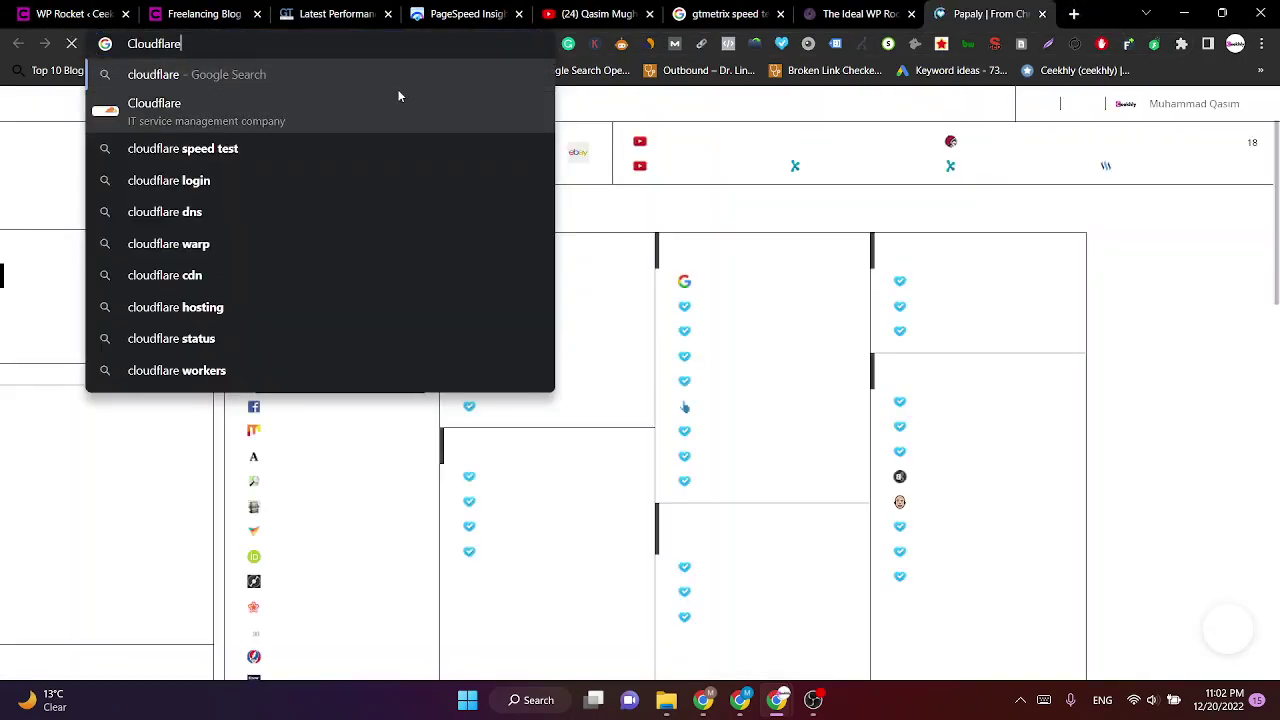
text(pur)
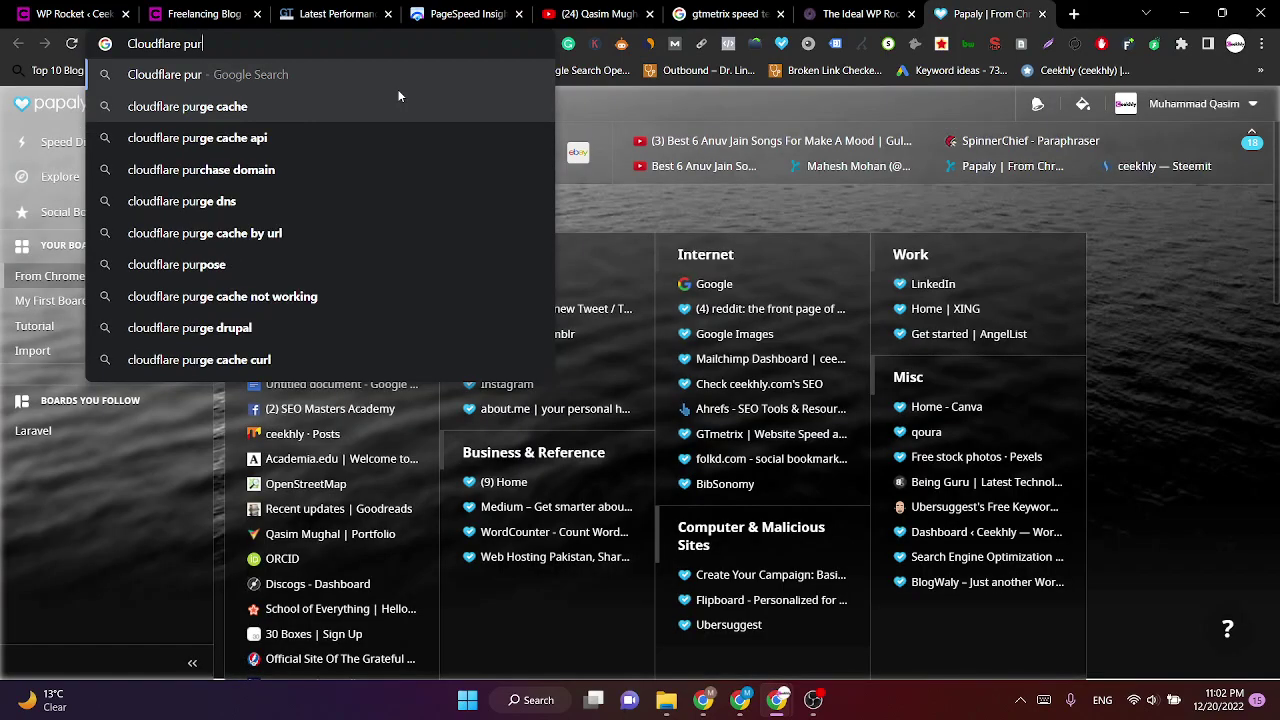
text(pose)
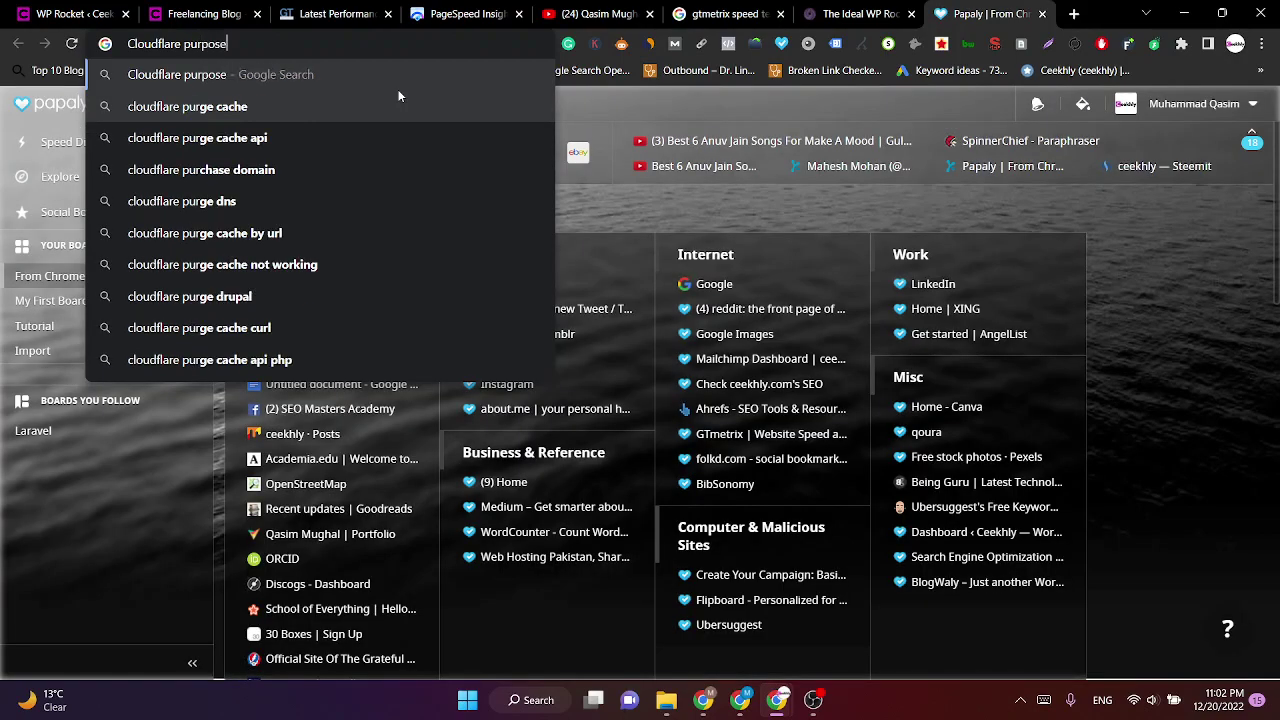
key(Return)
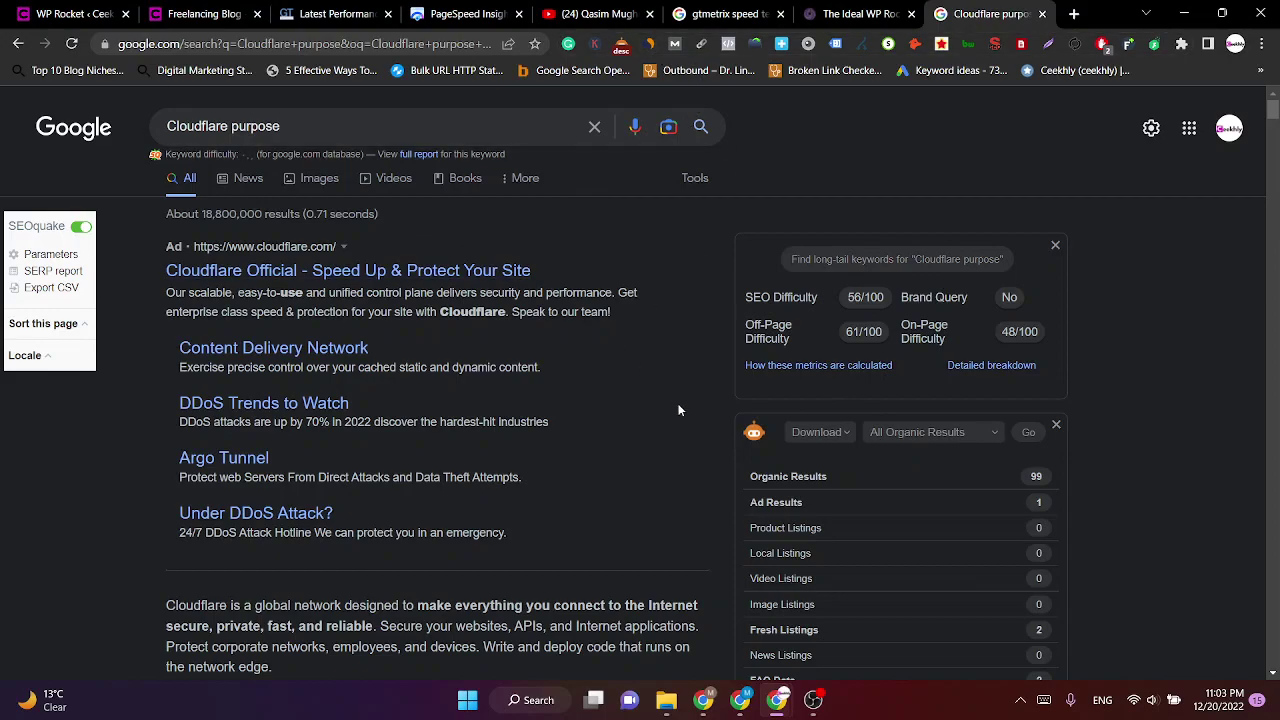
Return to WP Rocket's Add-ons settings and switch on the Cloudflare add-on.
click(212, 13)
click(97, 9)
scroll(730, 428, down, 1)
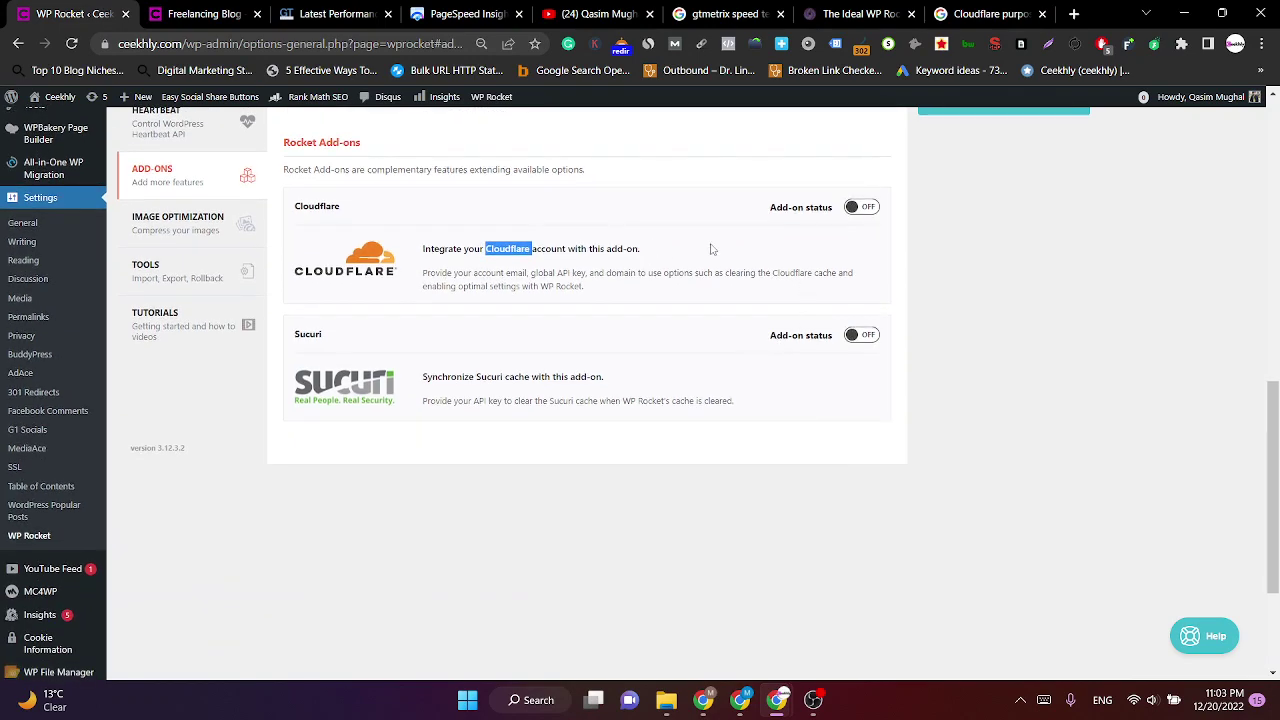
click(923, 237)
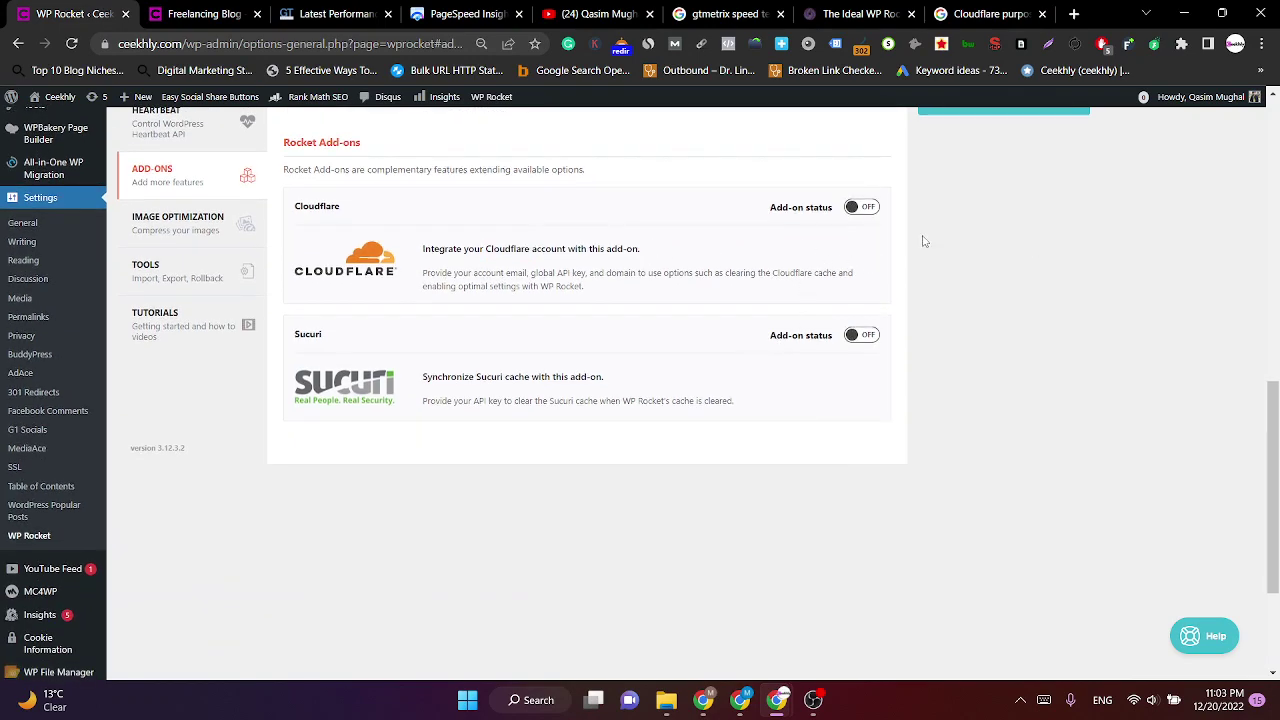
click(866, 208)
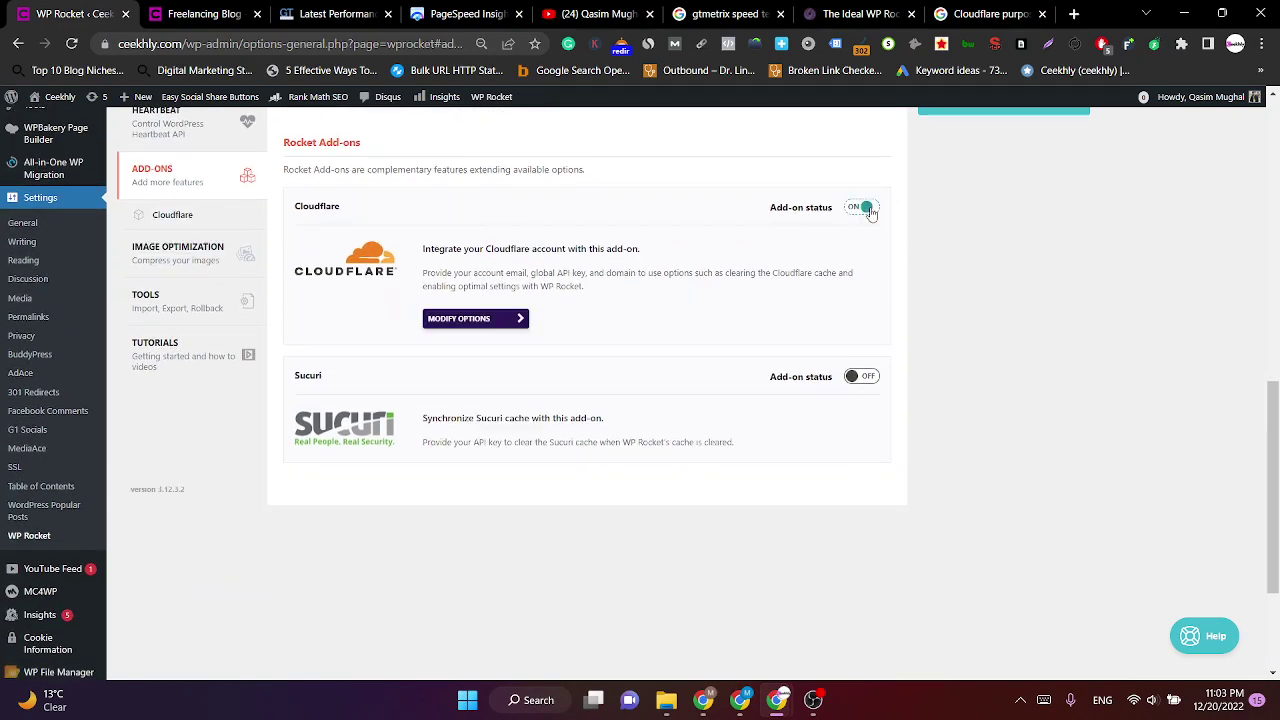
Open the Cloudflare add-on's options and review its credential fields, Cloudflare settings and cache-clearing section.
click(504, 320)
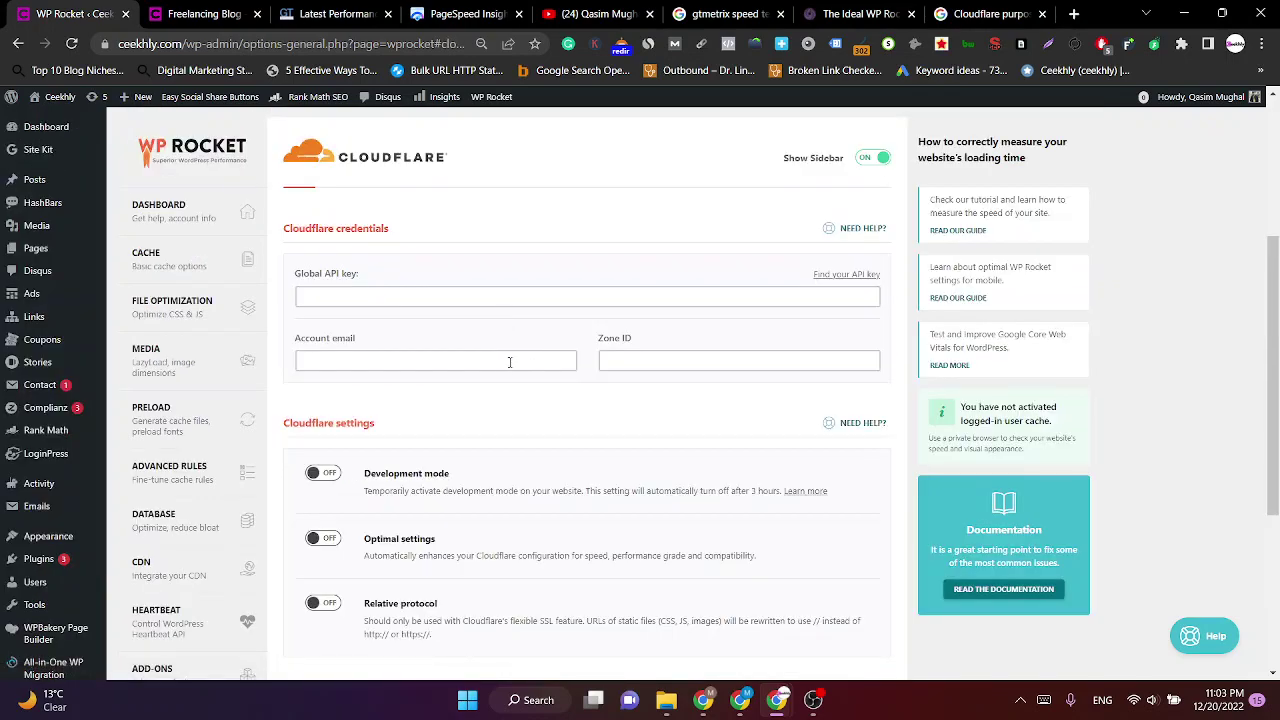
click(521, 307)
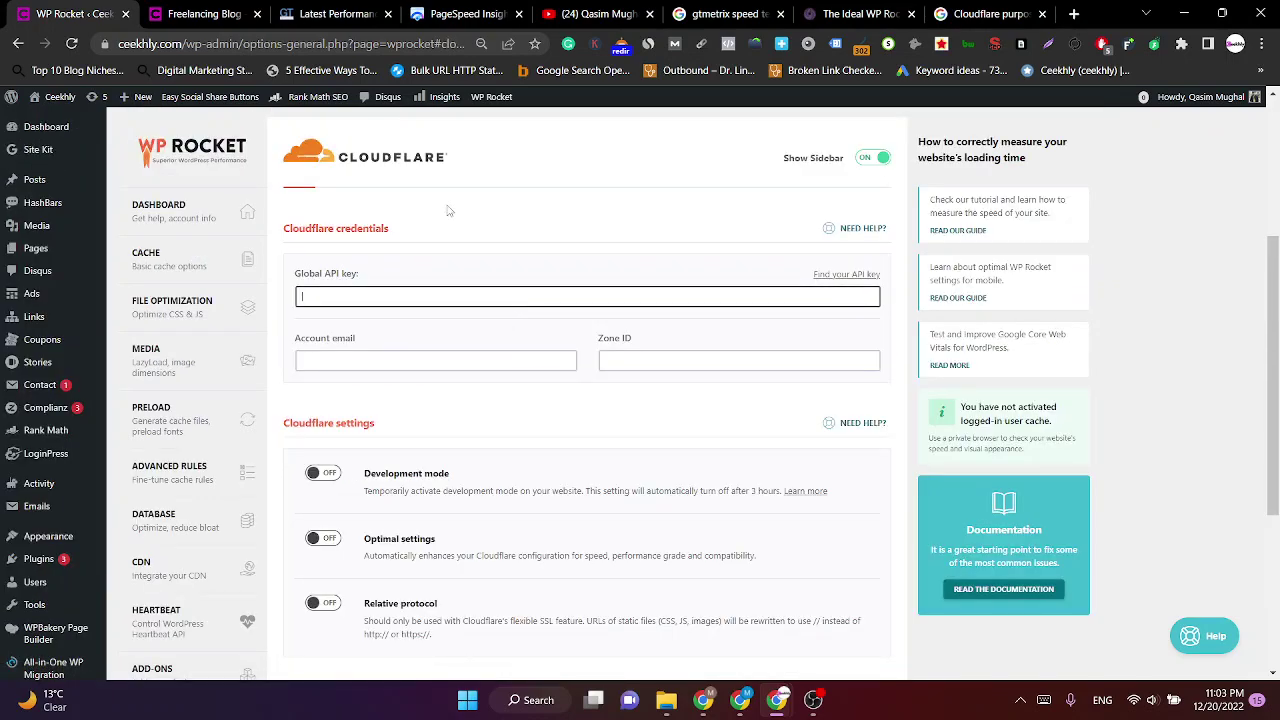
click(414, 360)
click(682, 360)
scroll(688, 361, down, 2)
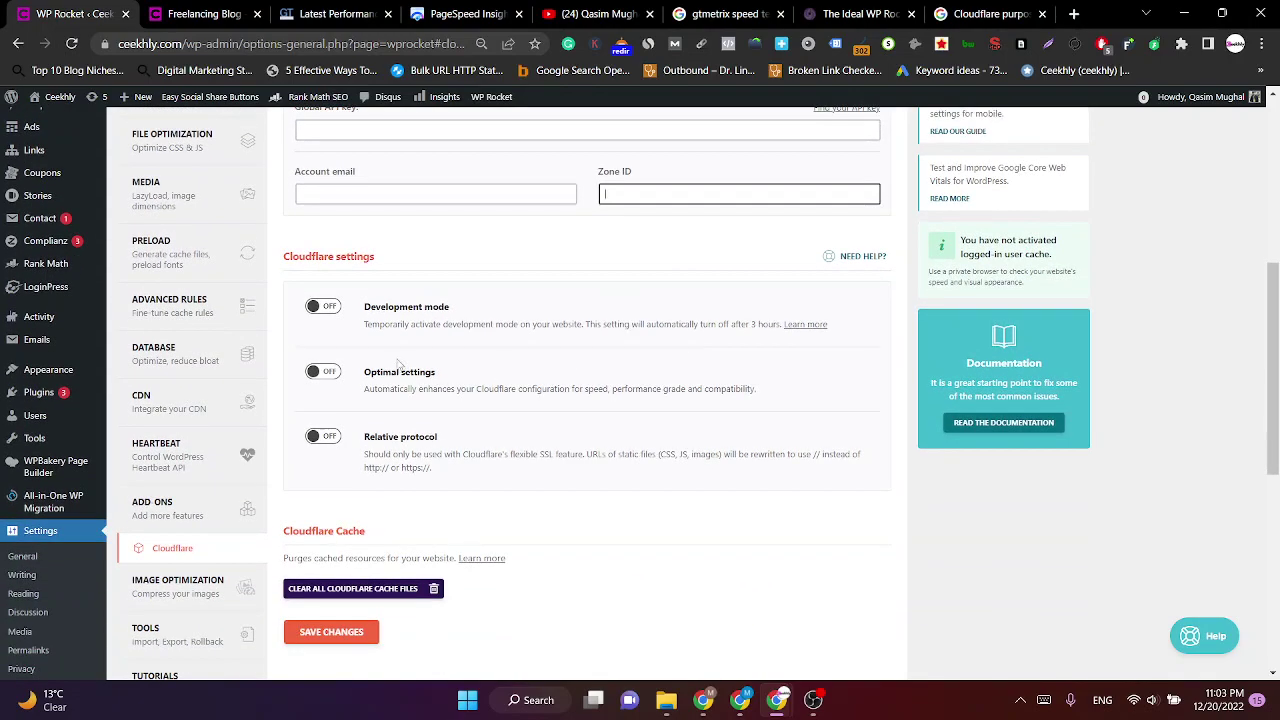
scroll(320, 444, down, 1)
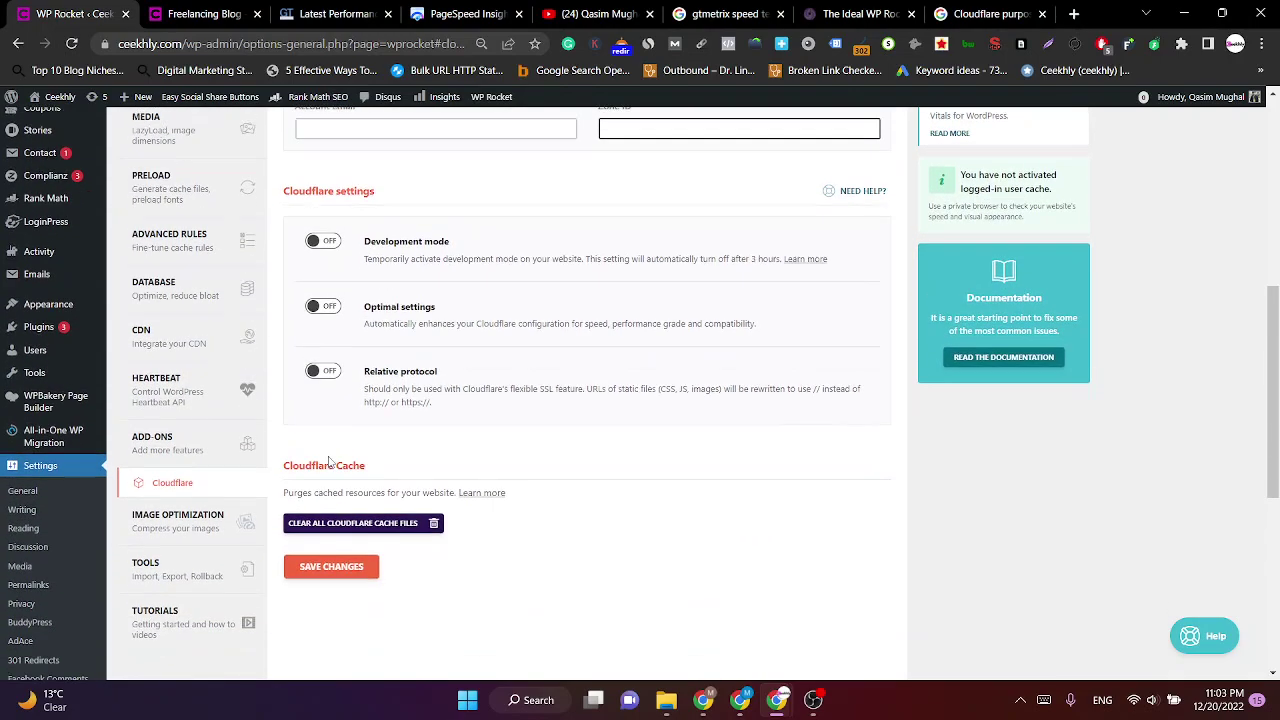
Open a new browser tab, return to WP Rocket and go through the Global API key, Account email and Zone ID fields.
click(1073, 15)
click(17, 9)
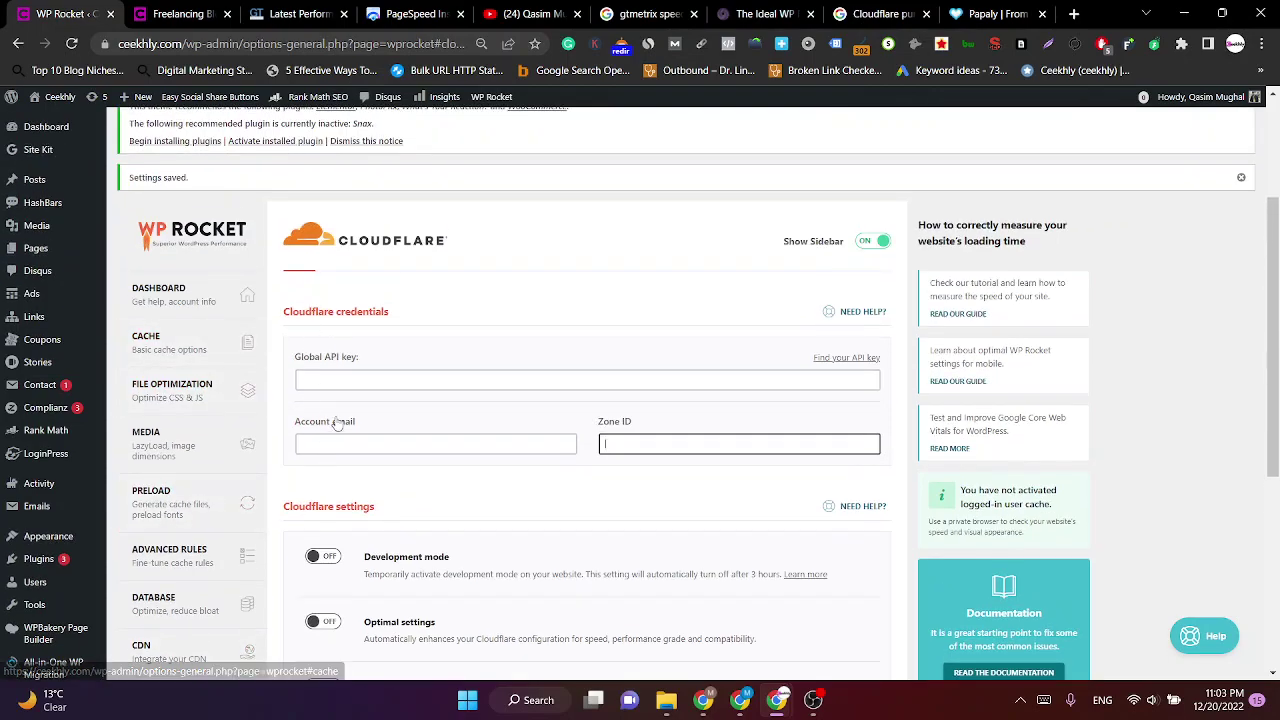
click(355, 376)
scroll(355, 372, down, 1)
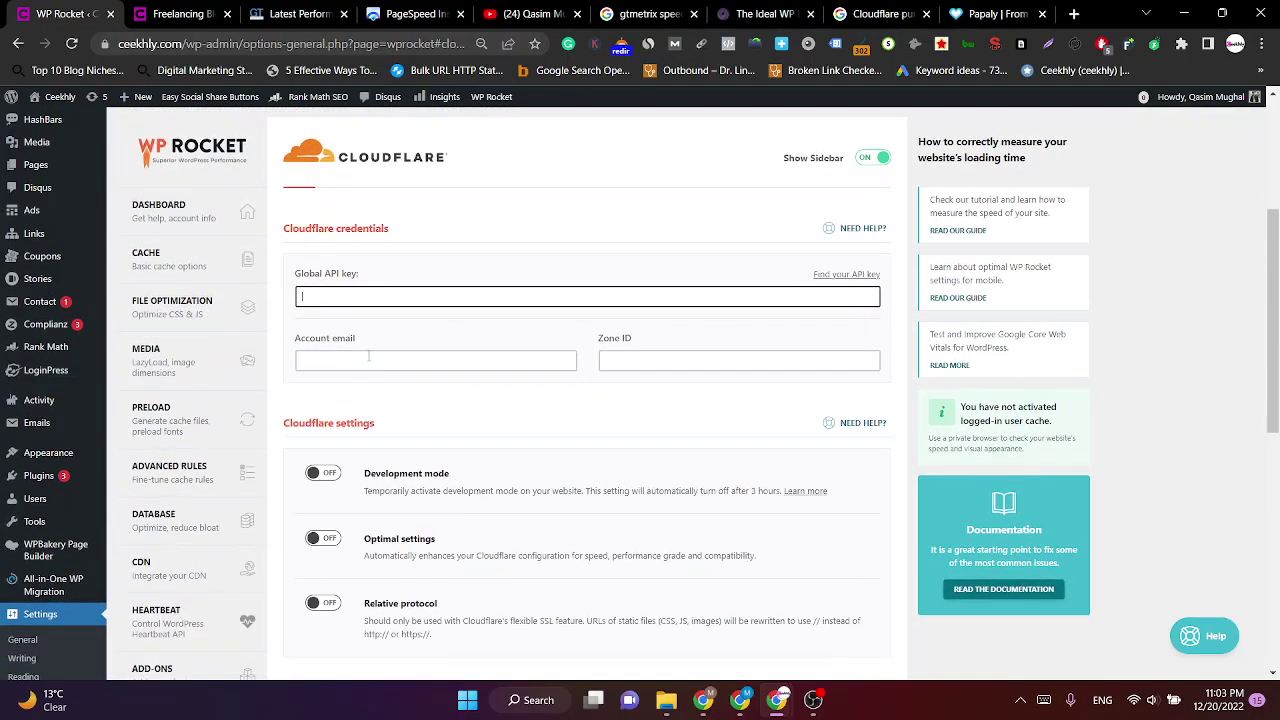
click(369, 358)
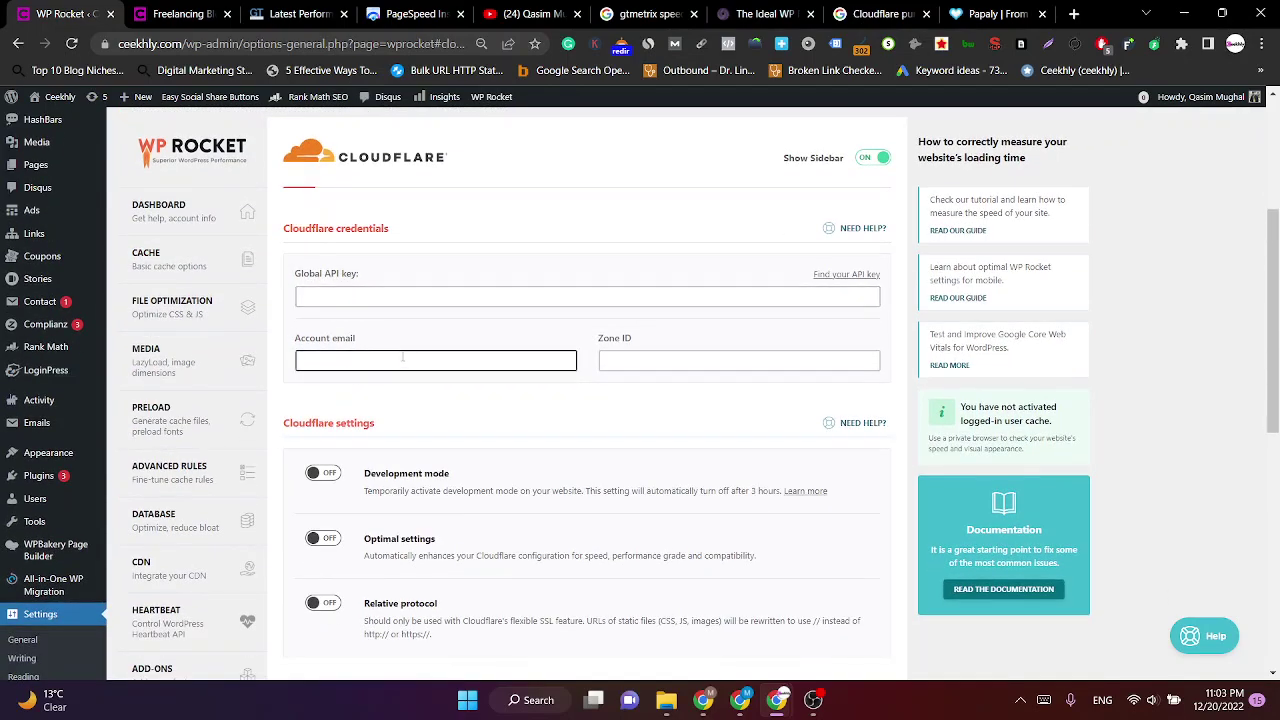
click(647, 357)
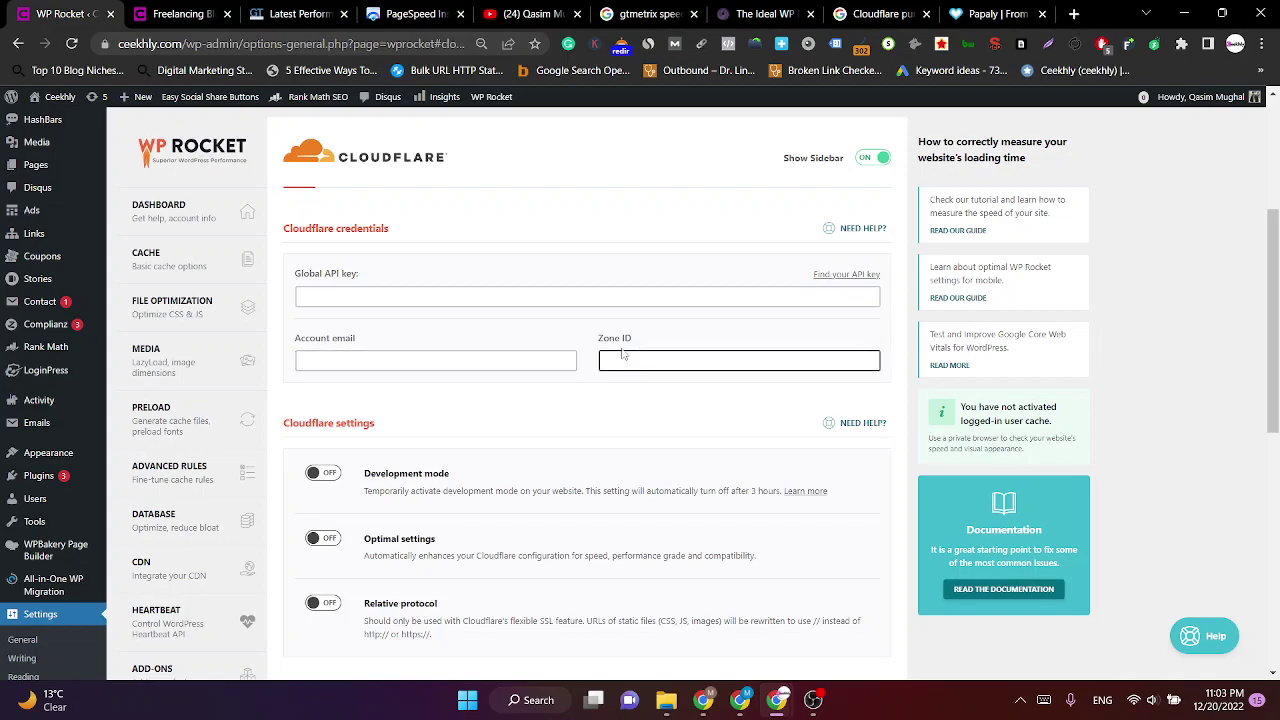
Open WP Rocket's Image Optimization section and install the Imagify plugin.
scroll(622, 354, down, 2)
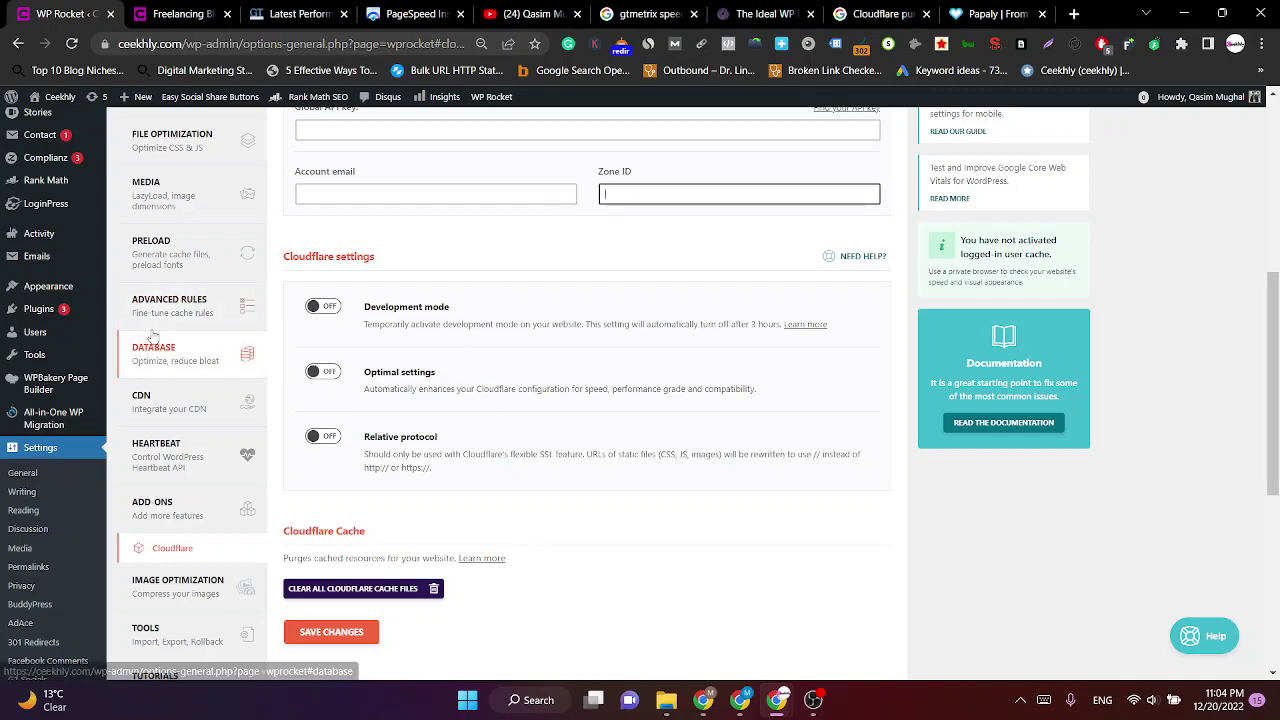
scroll(210, 362, down, 2)
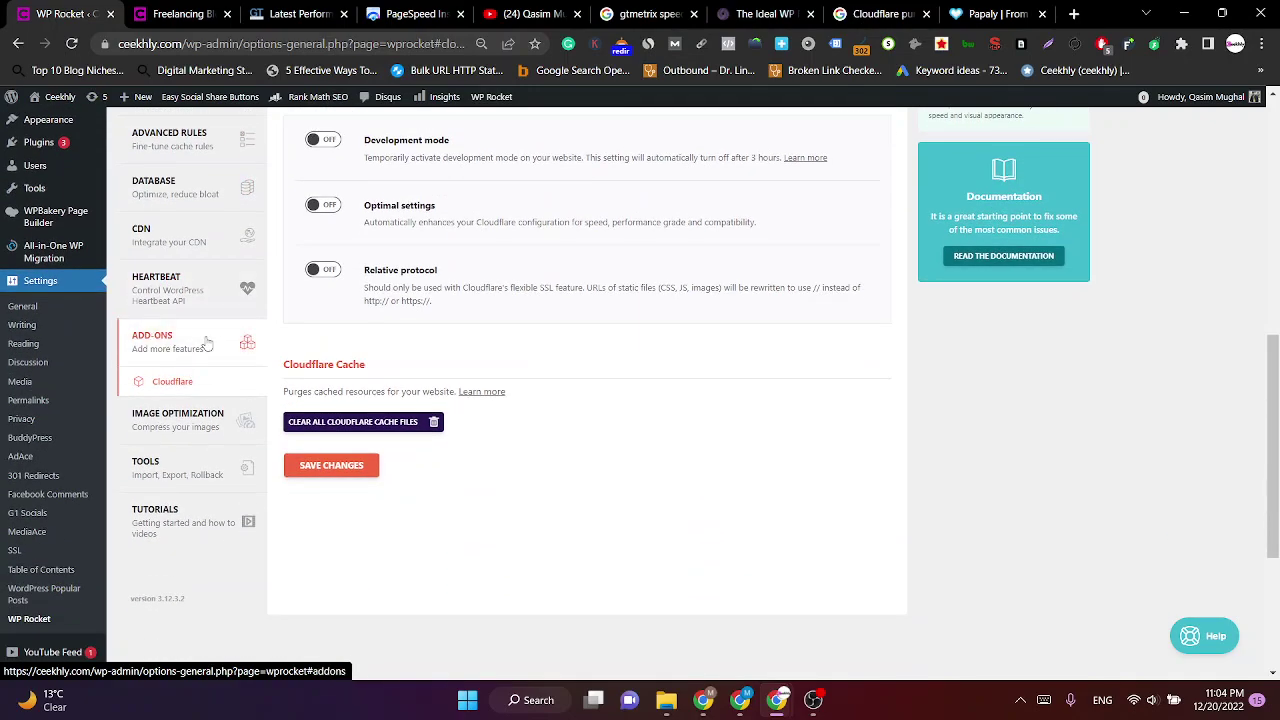
scroll(235, 355, down, 2)
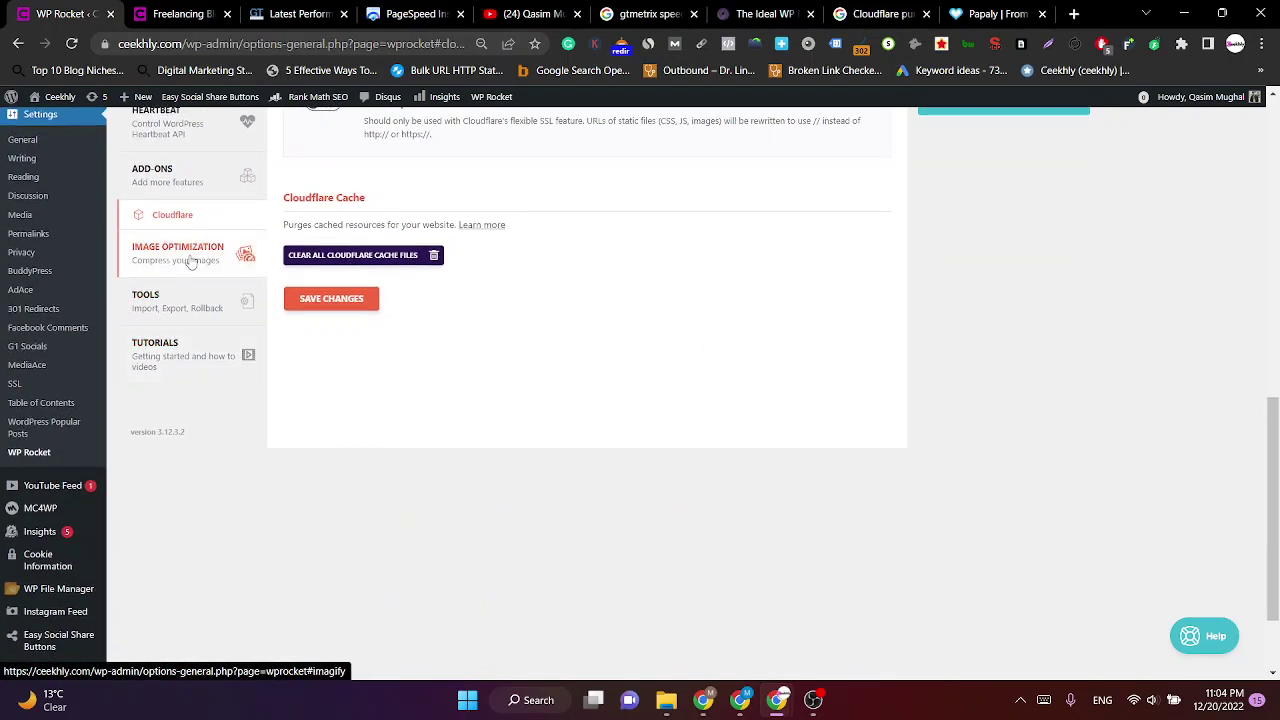
click(203, 257)
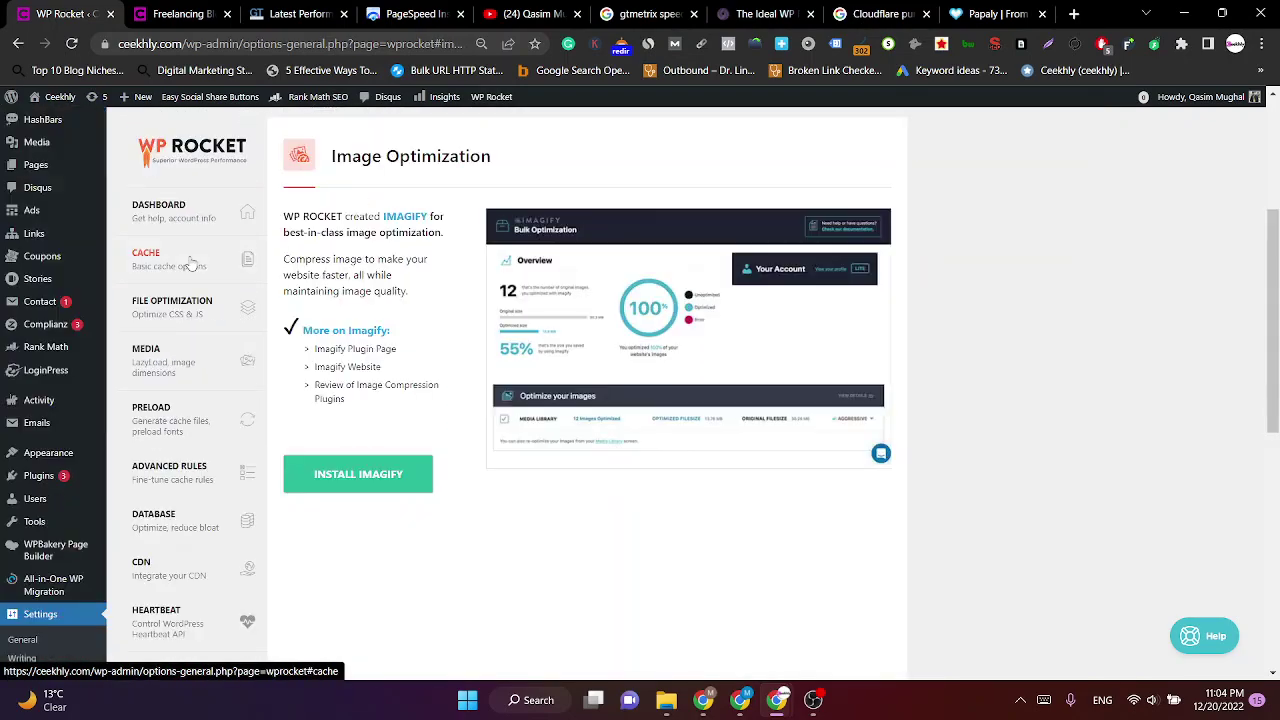
click(378, 475)
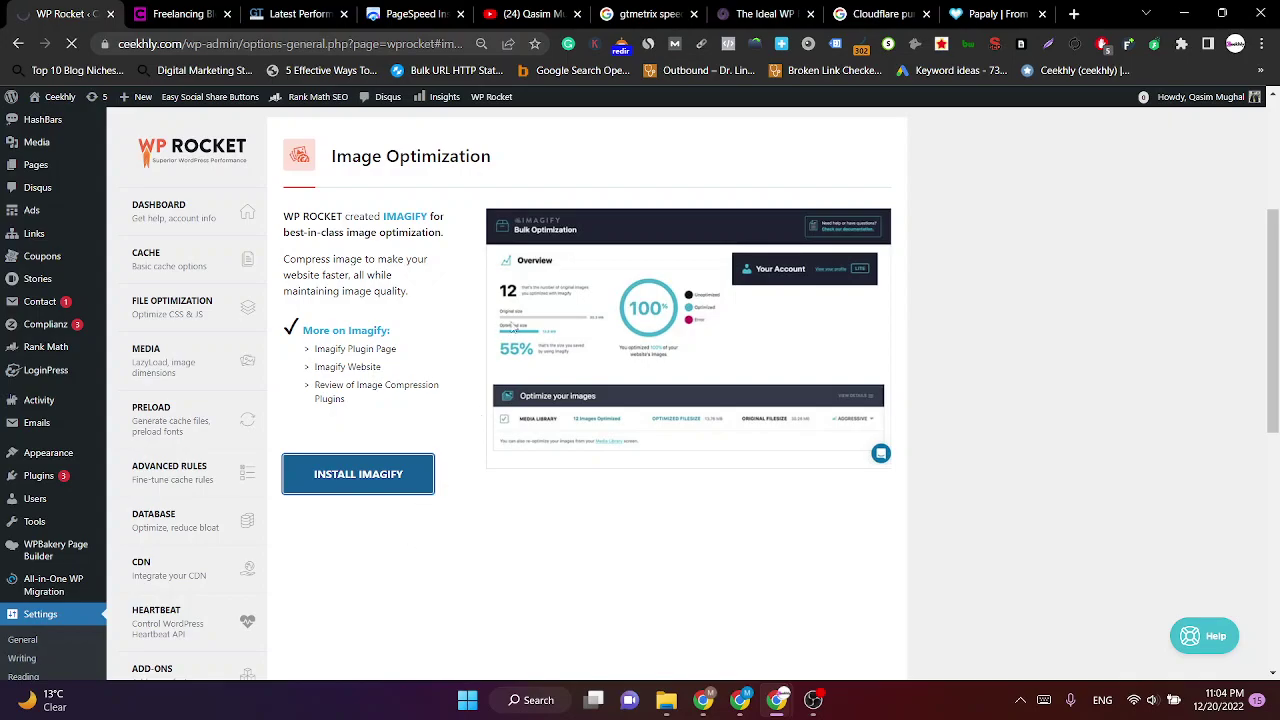
scroll(526, 291, down, 5)
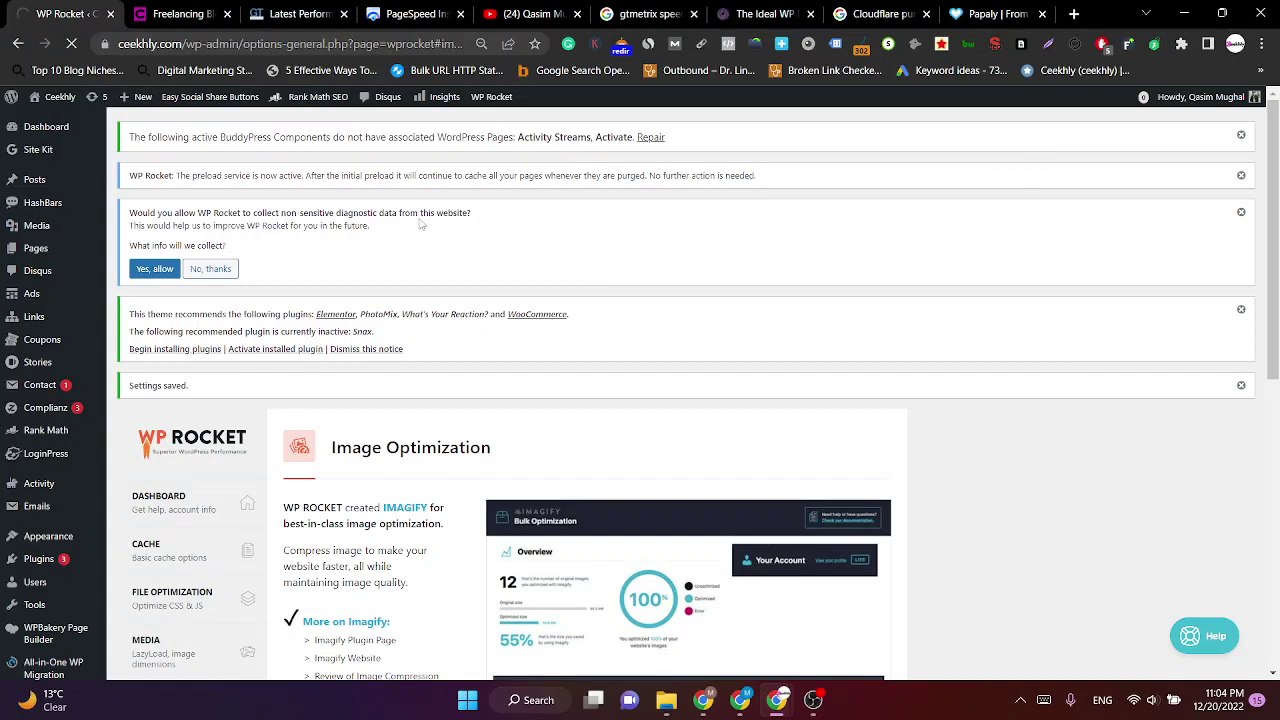
Switch to PageSpeed Insights and clear the ceekhly.com address from the web page URL field.
click(375, 12)
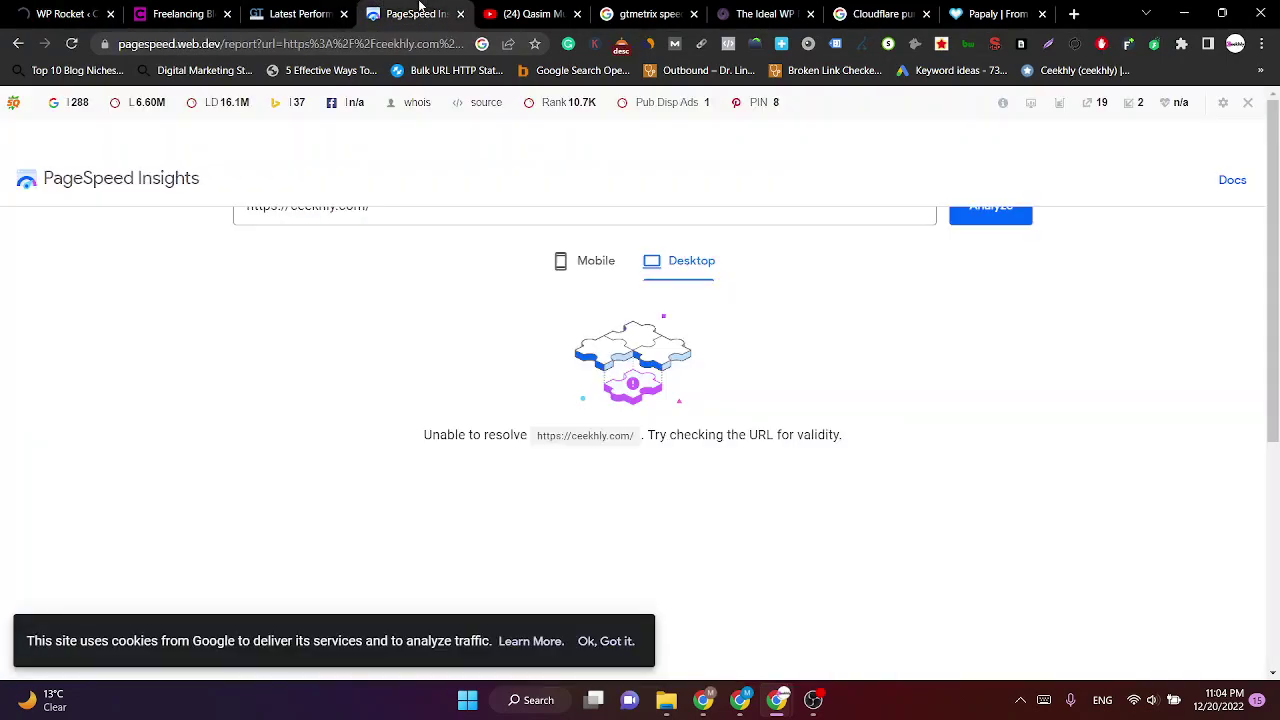
click(410, 213)
drag(410, 213, 261, 236)
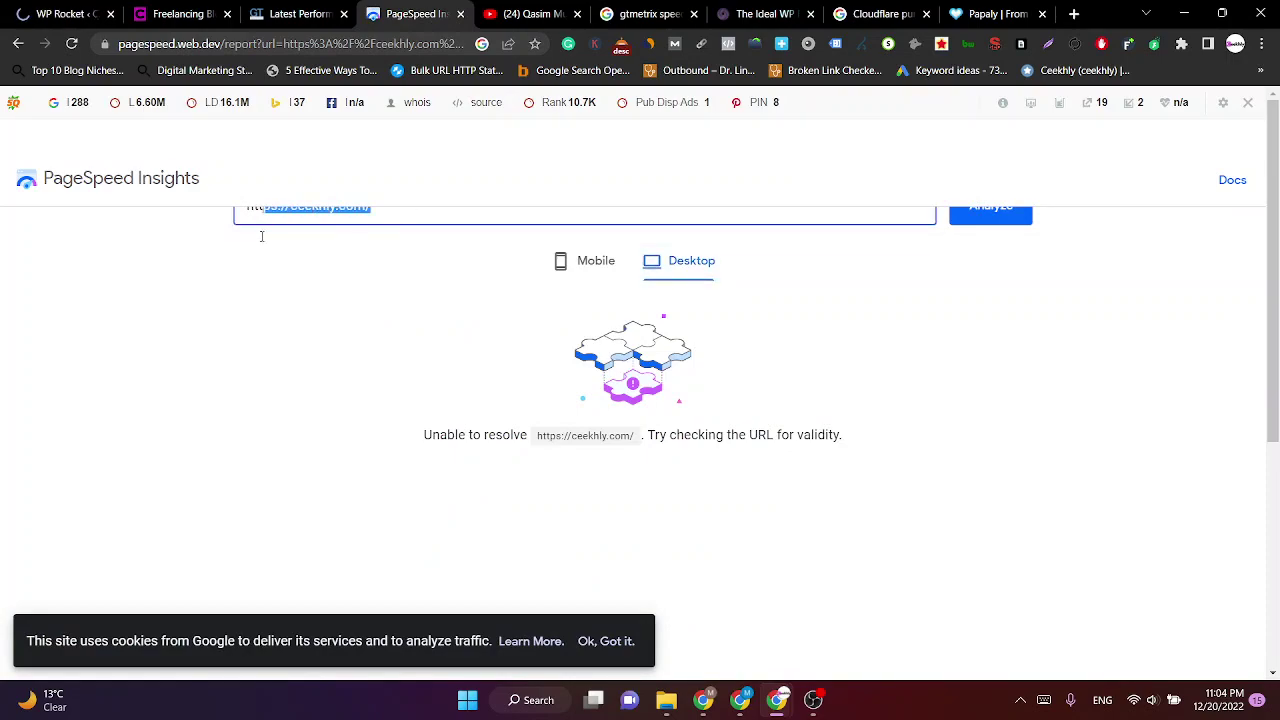
key(BackSpace)
key(BackSpace)
text(pakistan)
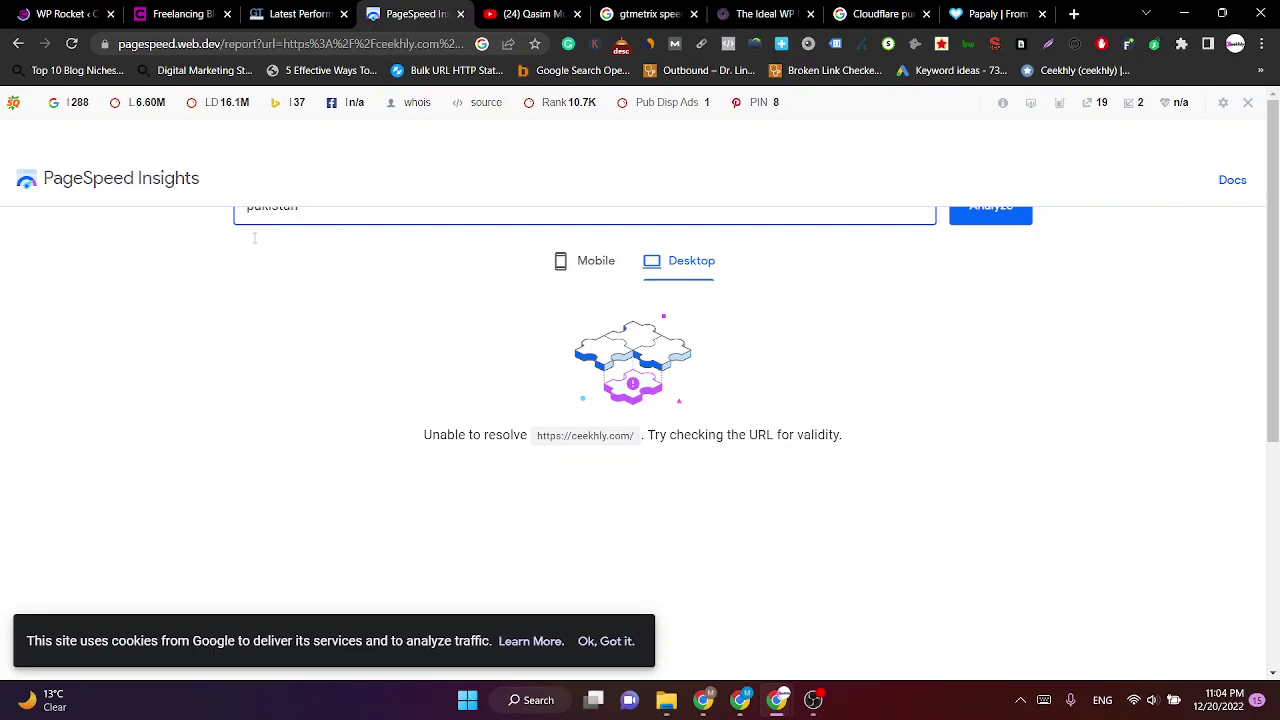
key(BackSpace)
key(BackSpace)
key(BackSpace)
key(BackSpace)
key(BackSpace)
key(BackSpace)
Copy the pakistanfoodportal.com address from the other browser window and analyze that site in PageSpeed Insights.
click(740, 700)
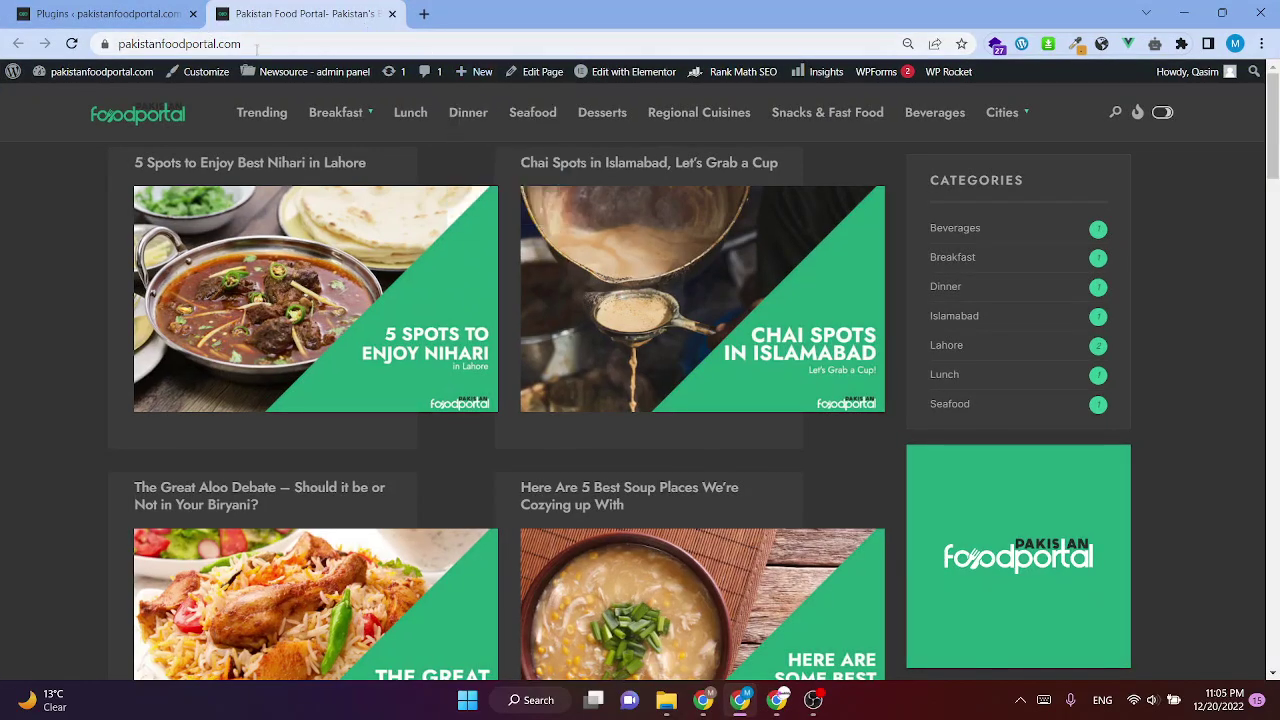
click(257, 44)
key(ctrl+c)
click(1184, 13)
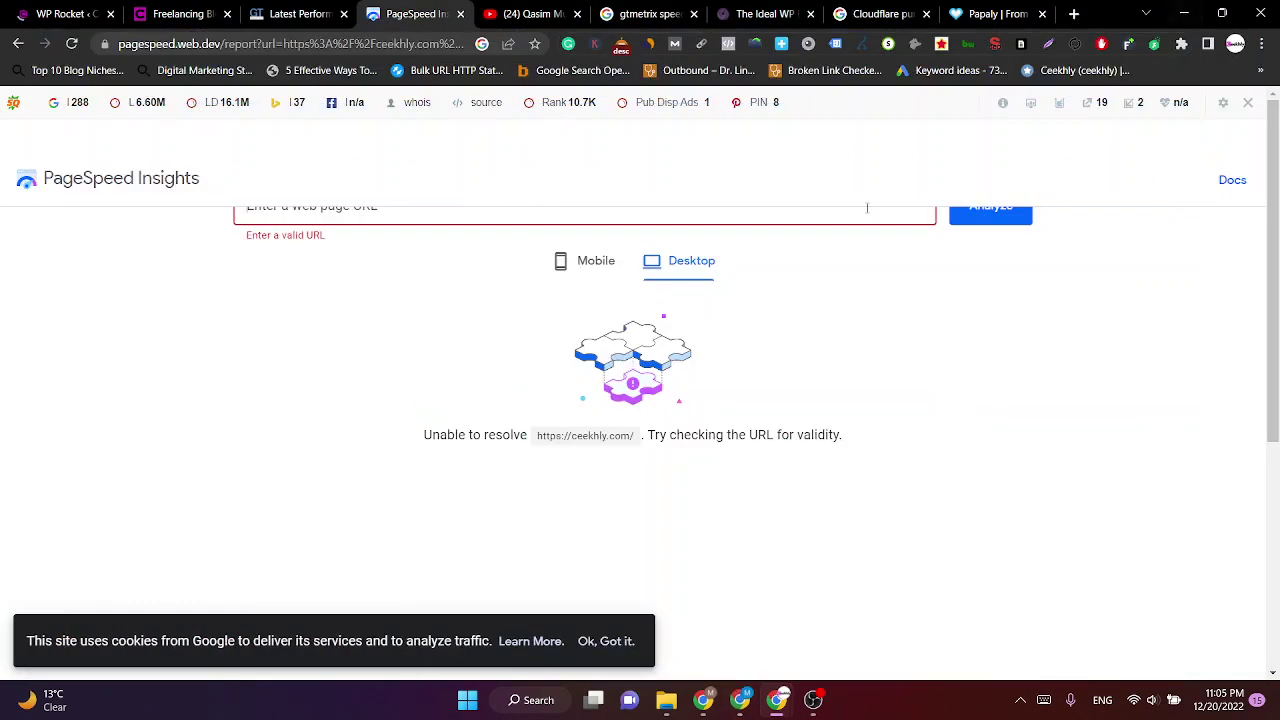
click(383, 216)
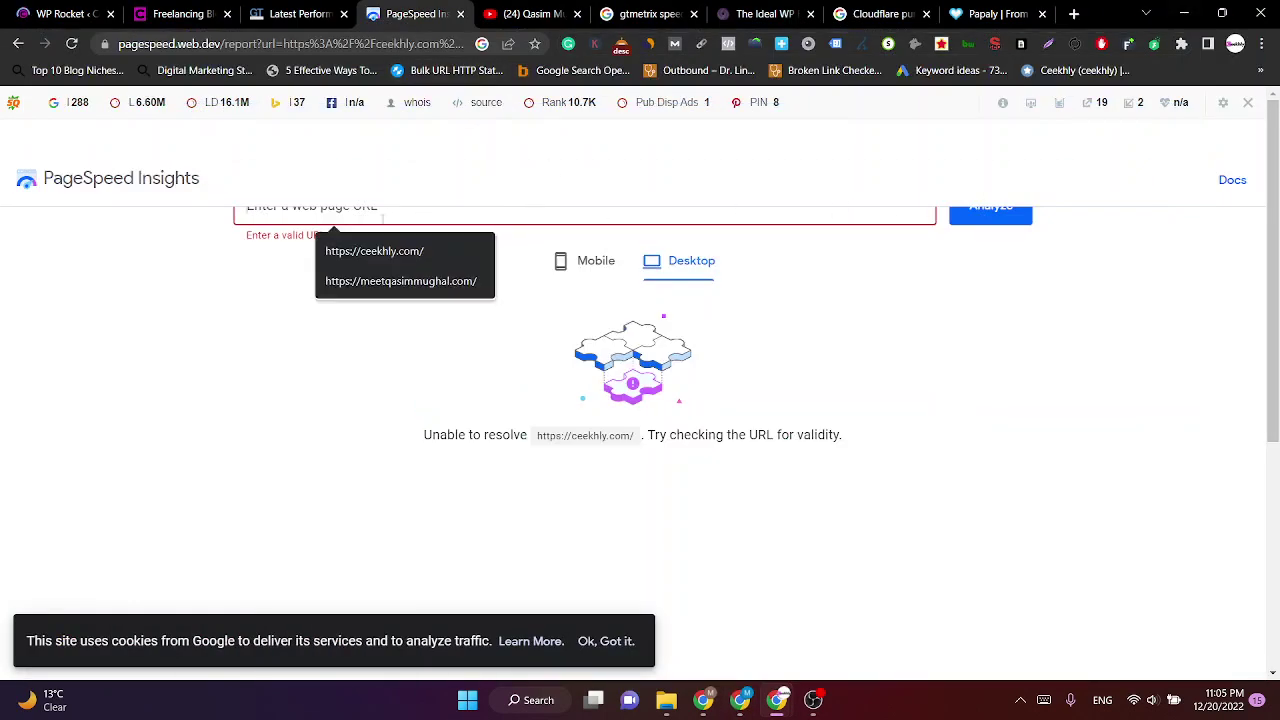
key(ctrl+v)
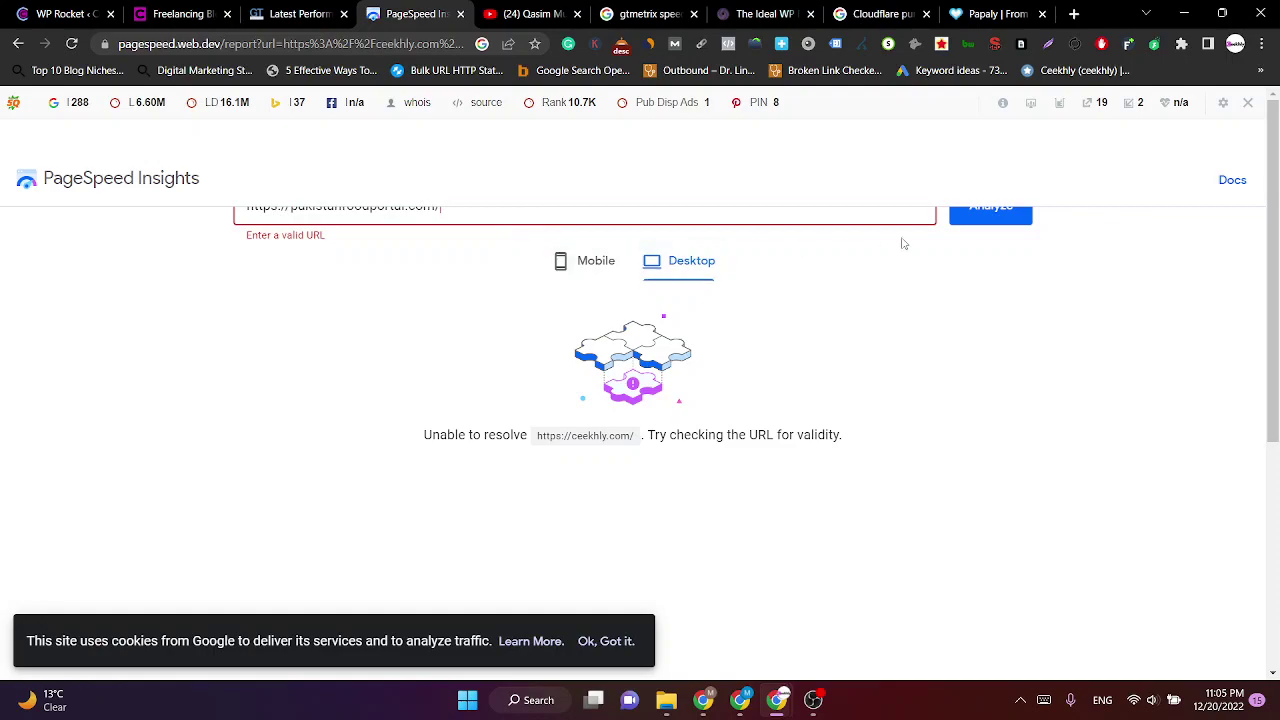
click(1000, 218)
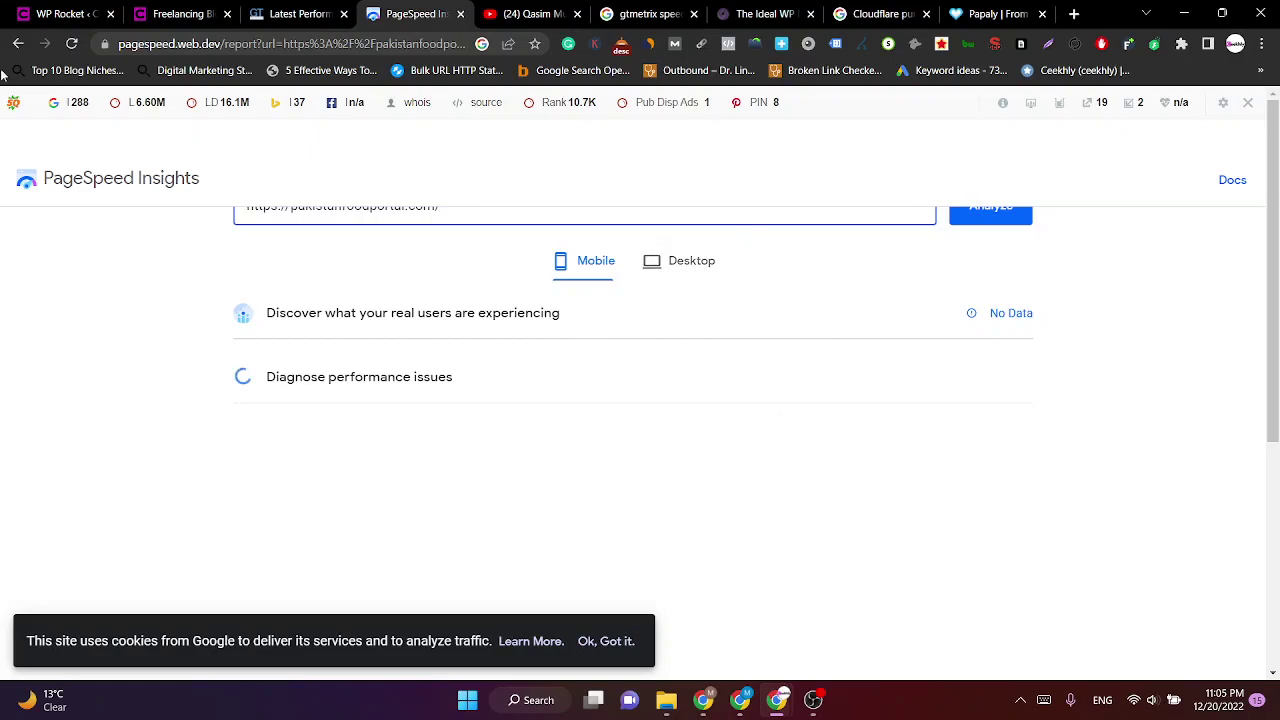
Return to the WordPress dashboard and open the Imagify settings page.
click(65, 14)
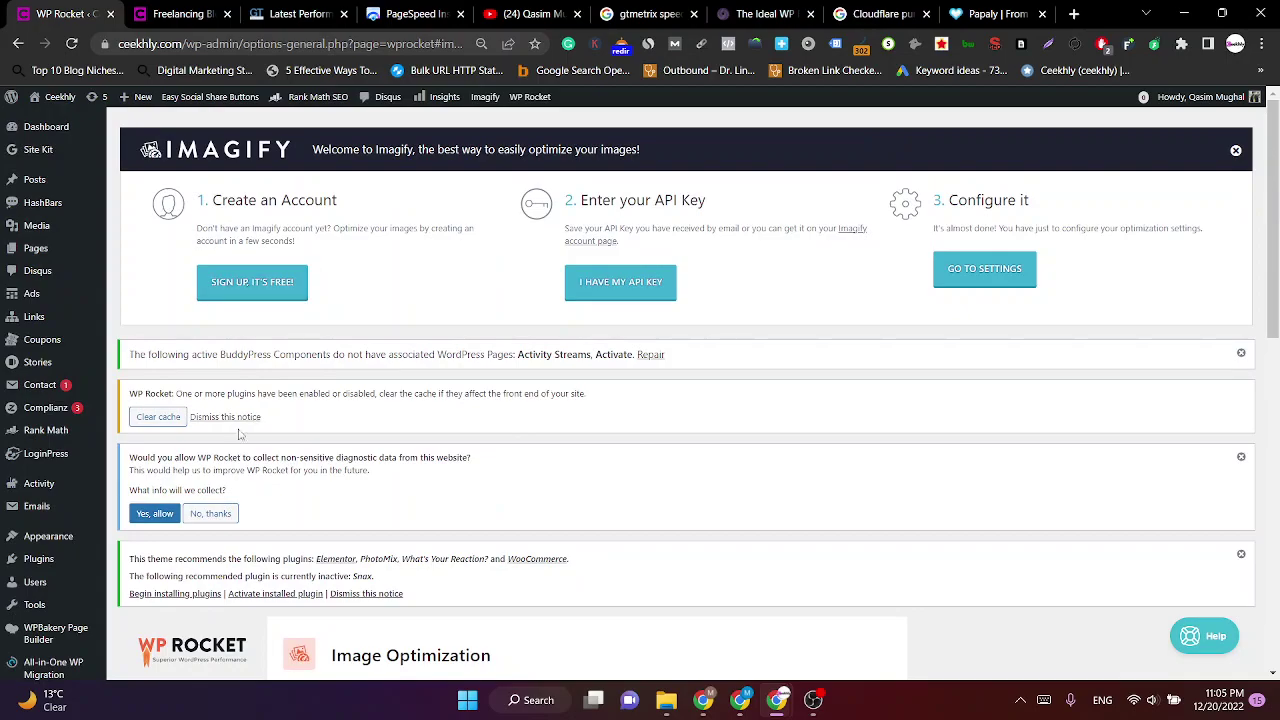
scroll(528, 394, down, 6)
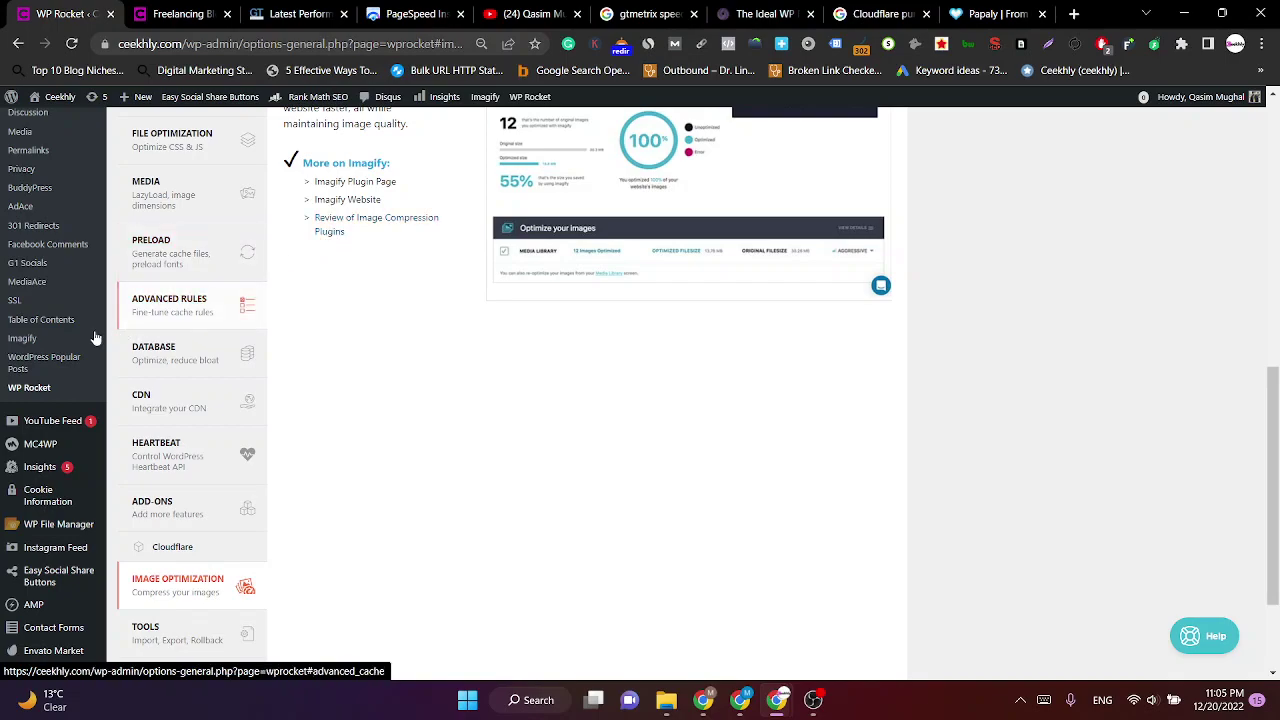
scroll(200, 305, up, 1)
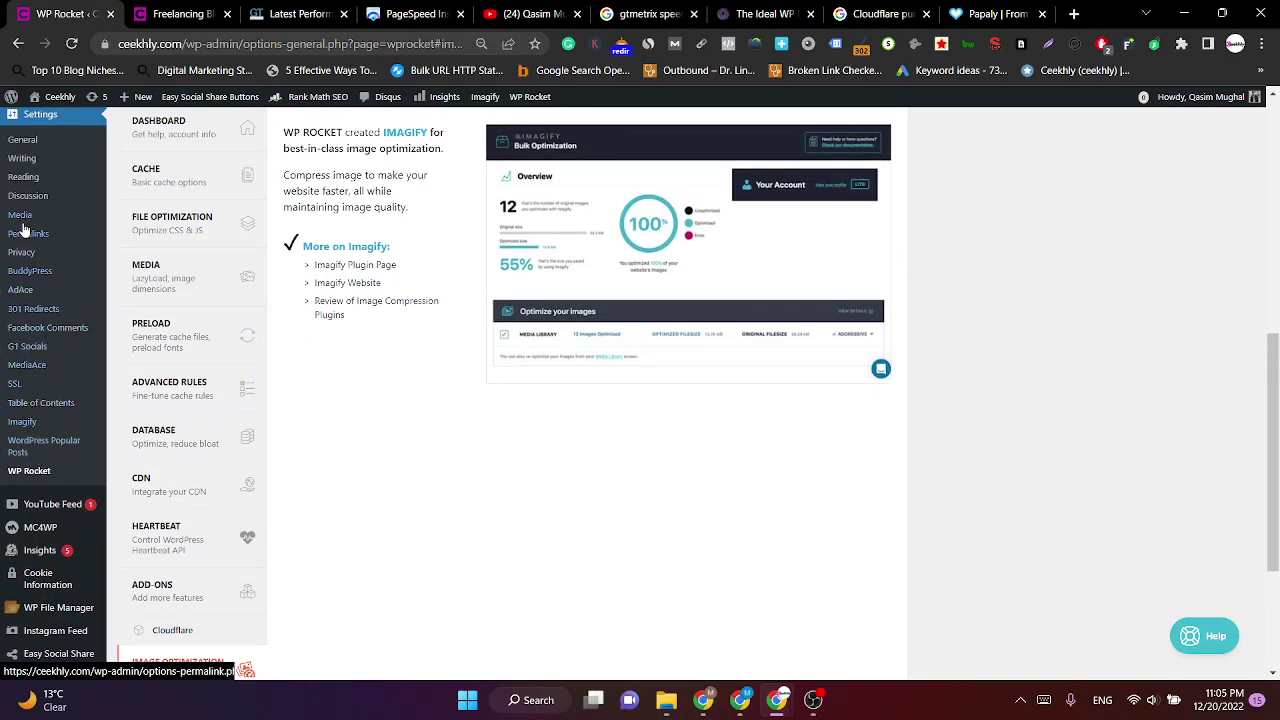
scroll(25, 235, up, 1)
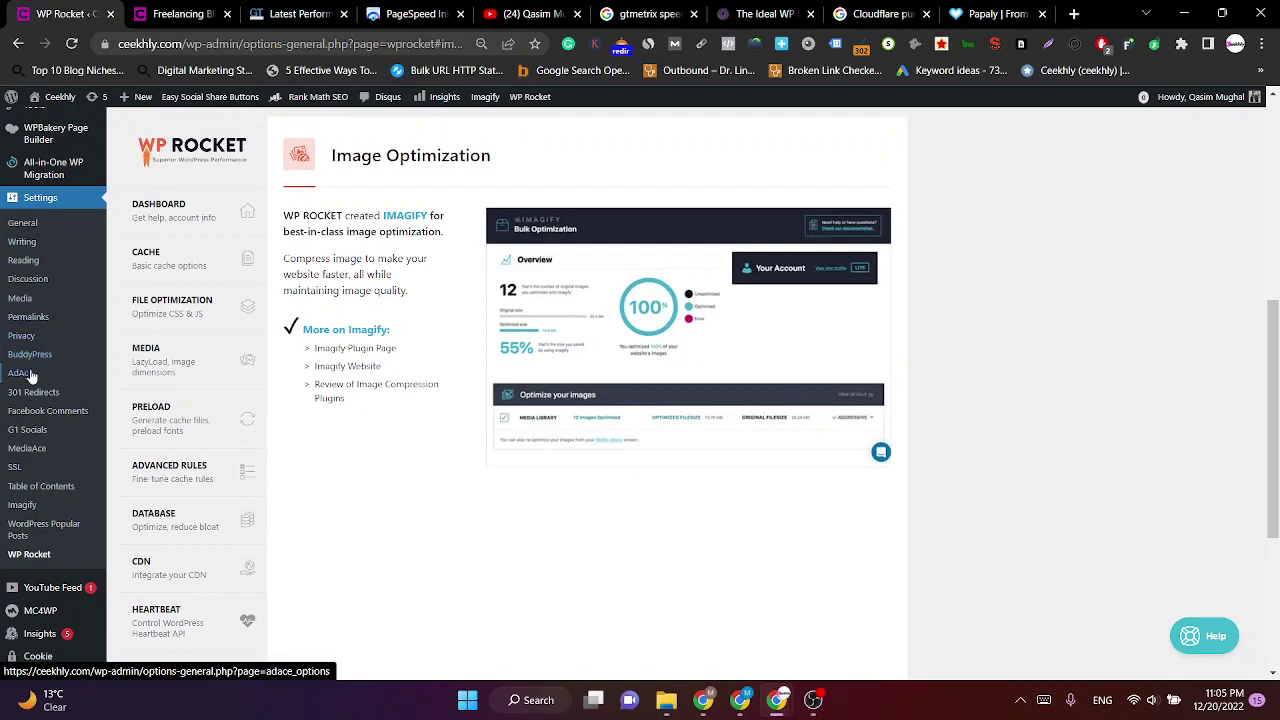
click(22, 506)
scroll(267, 525, down, 3)
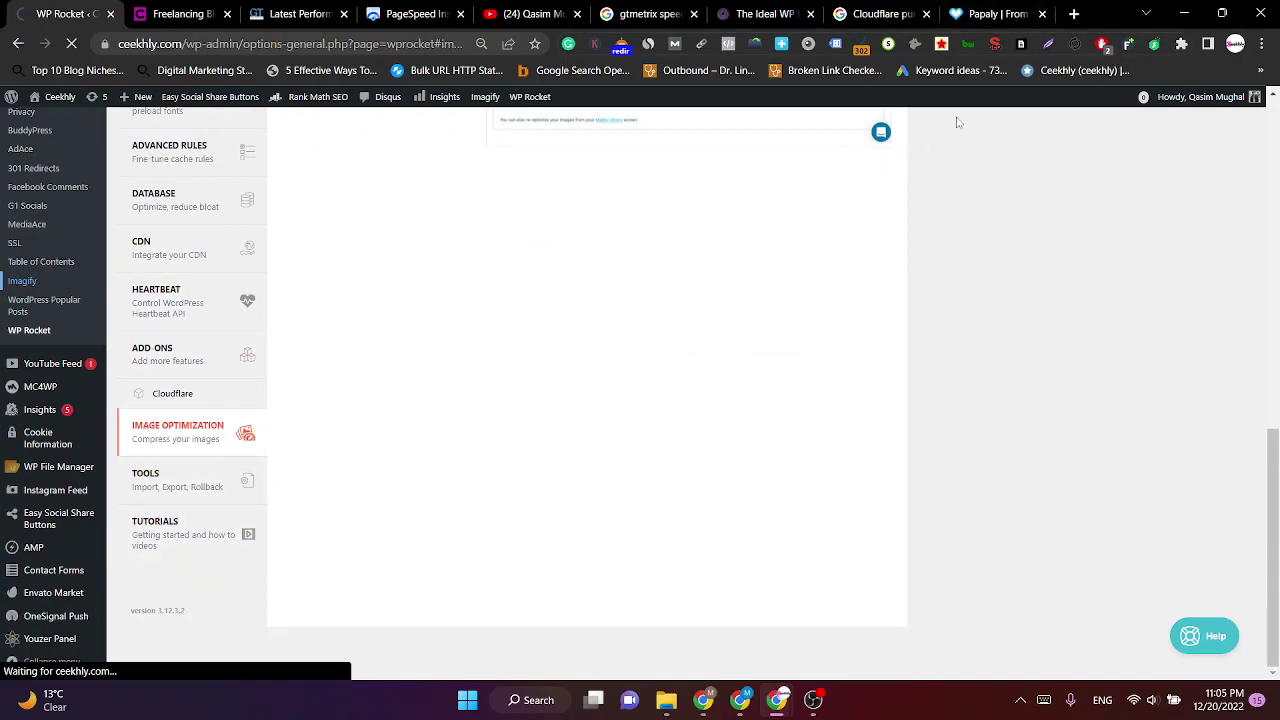
Switch to the onlinemediamasters.com article and review its Add-Ons section, including the recommended Cloudflare credentials and settings.
click(995, 14)
click(866, 10)
click(765, 14)
scroll(586, 337, down, 12)
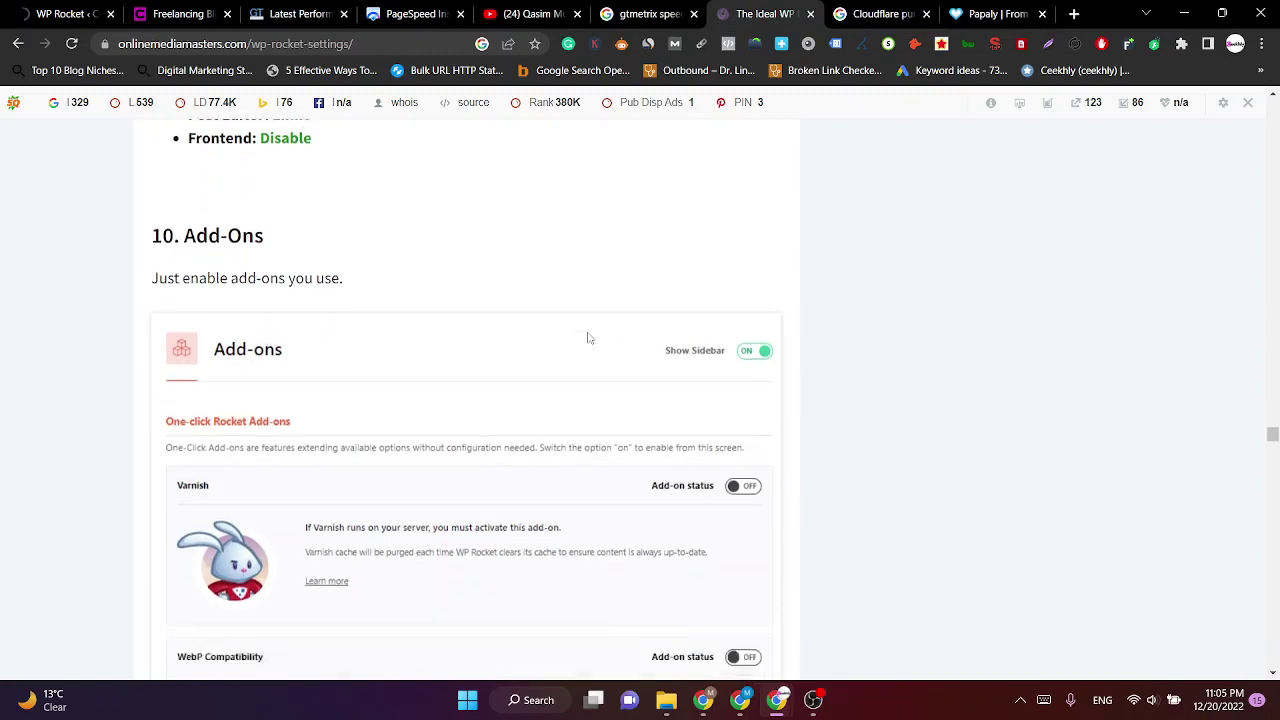
scroll(586, 337, down, 6)
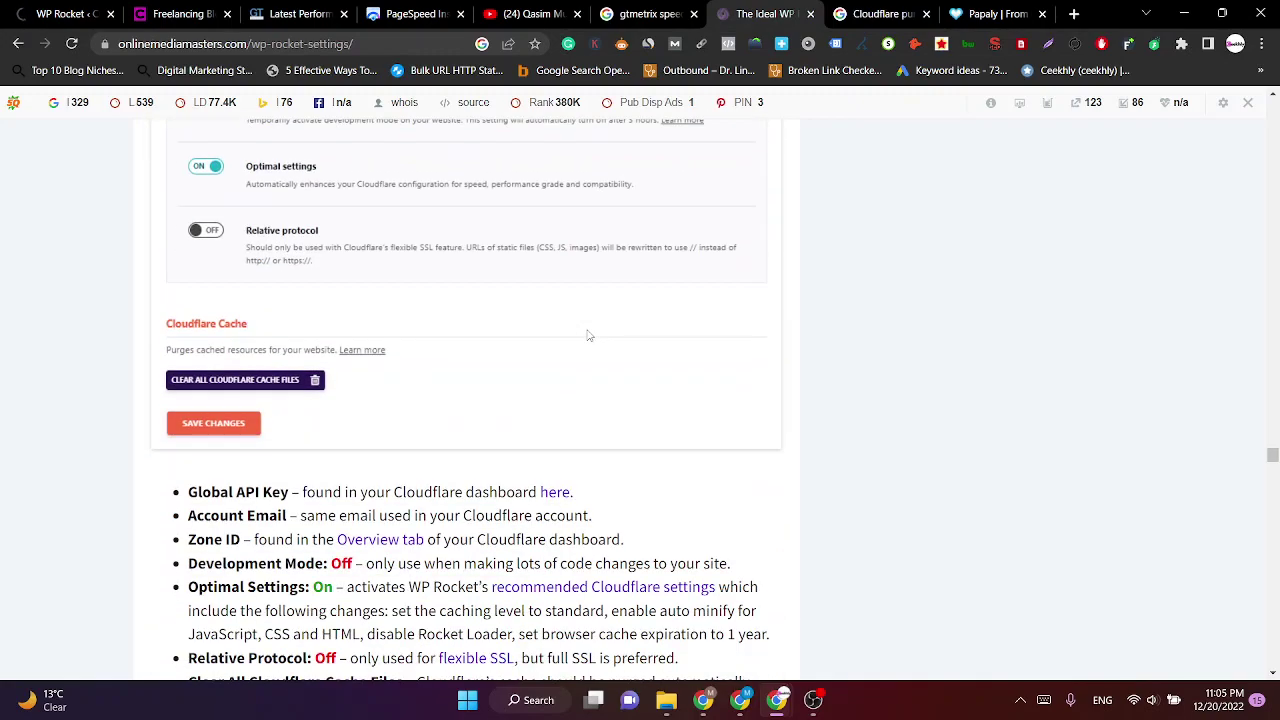
scroll(388, 318, up, 3)
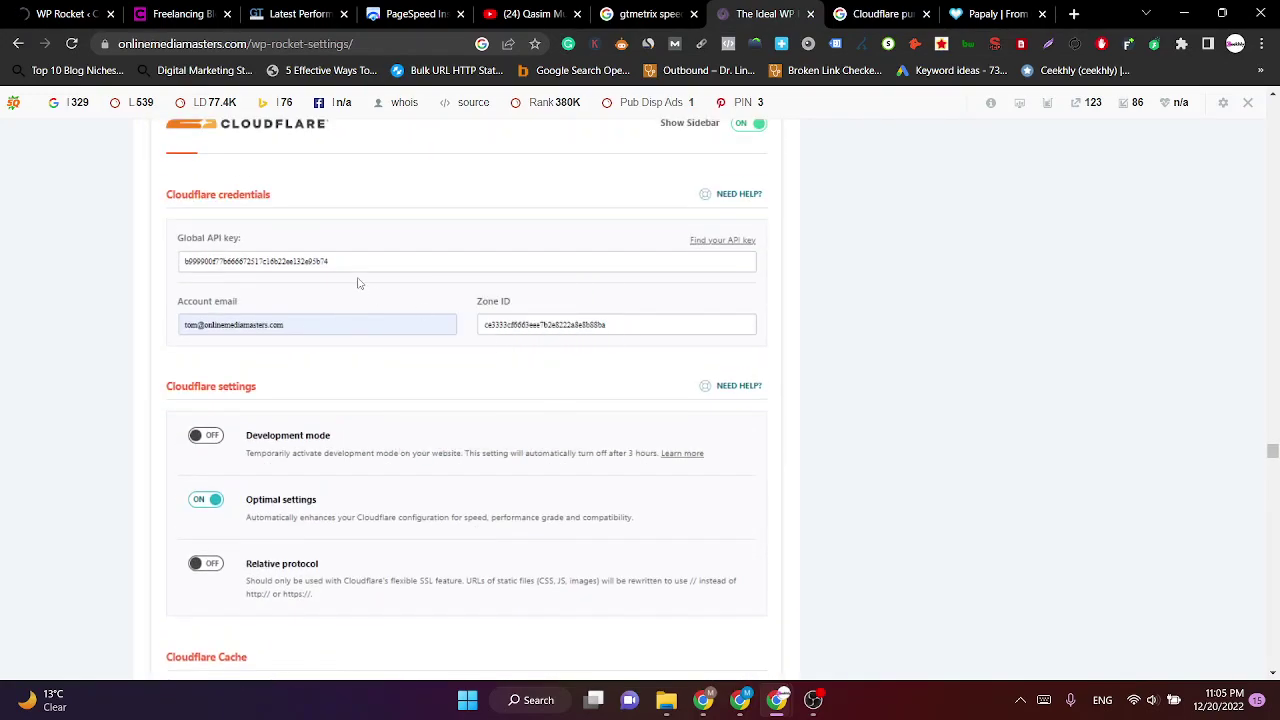
scroll(248, 410, down, 2)
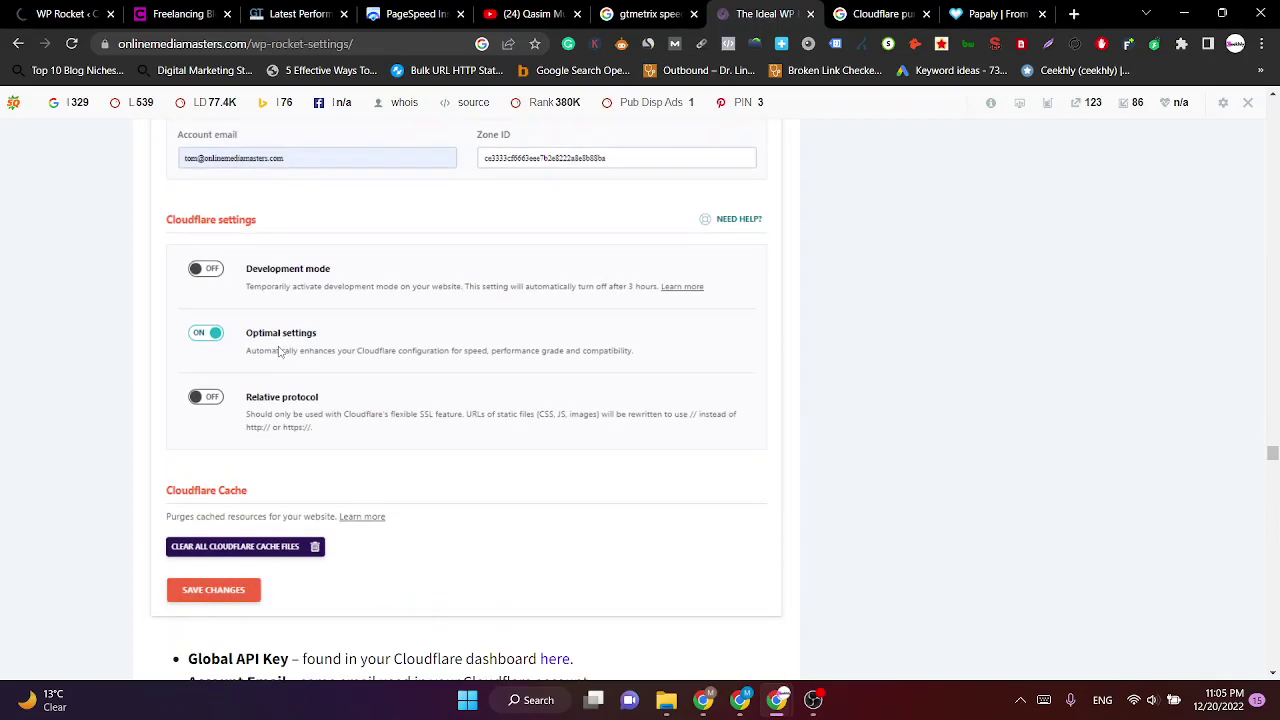
Review the article's Cloudflare section, covering nameserver changes, proxied DNS, APO setup with WP Rocket and the free Cloudflare dashboard settings.
scroll(268, 337, down, 12)
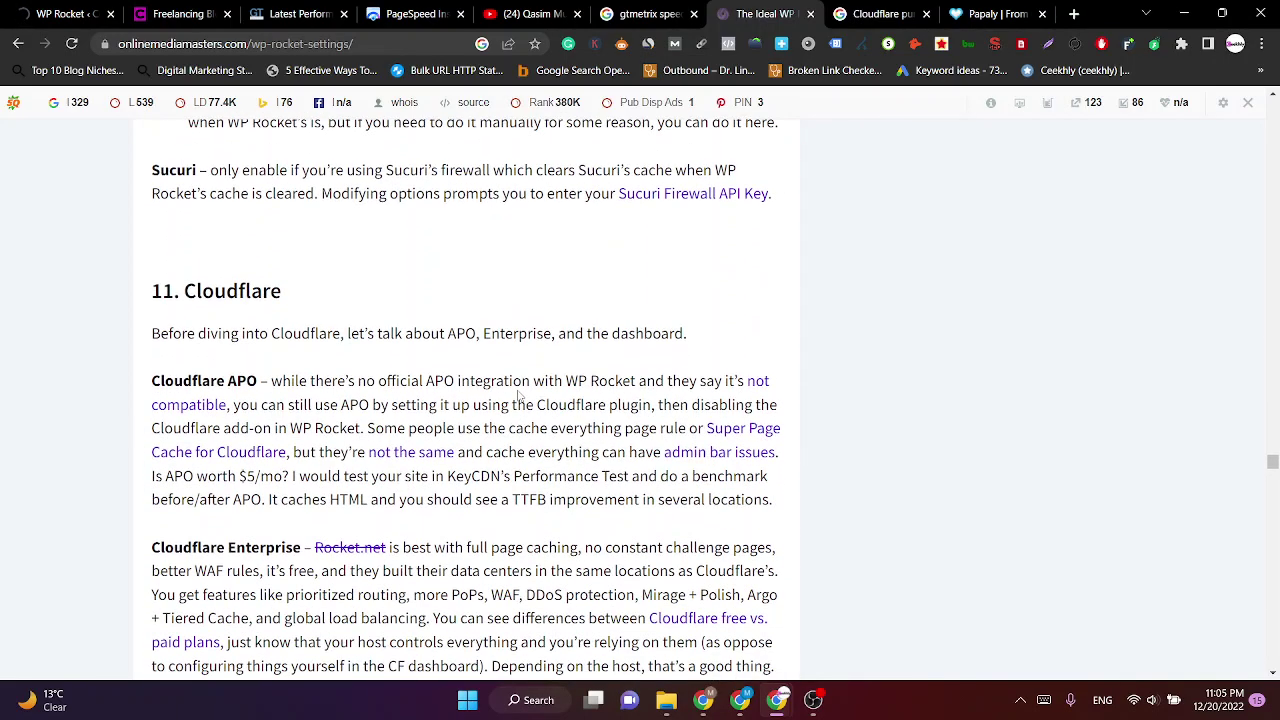
scroll(300, 325, down, 7)
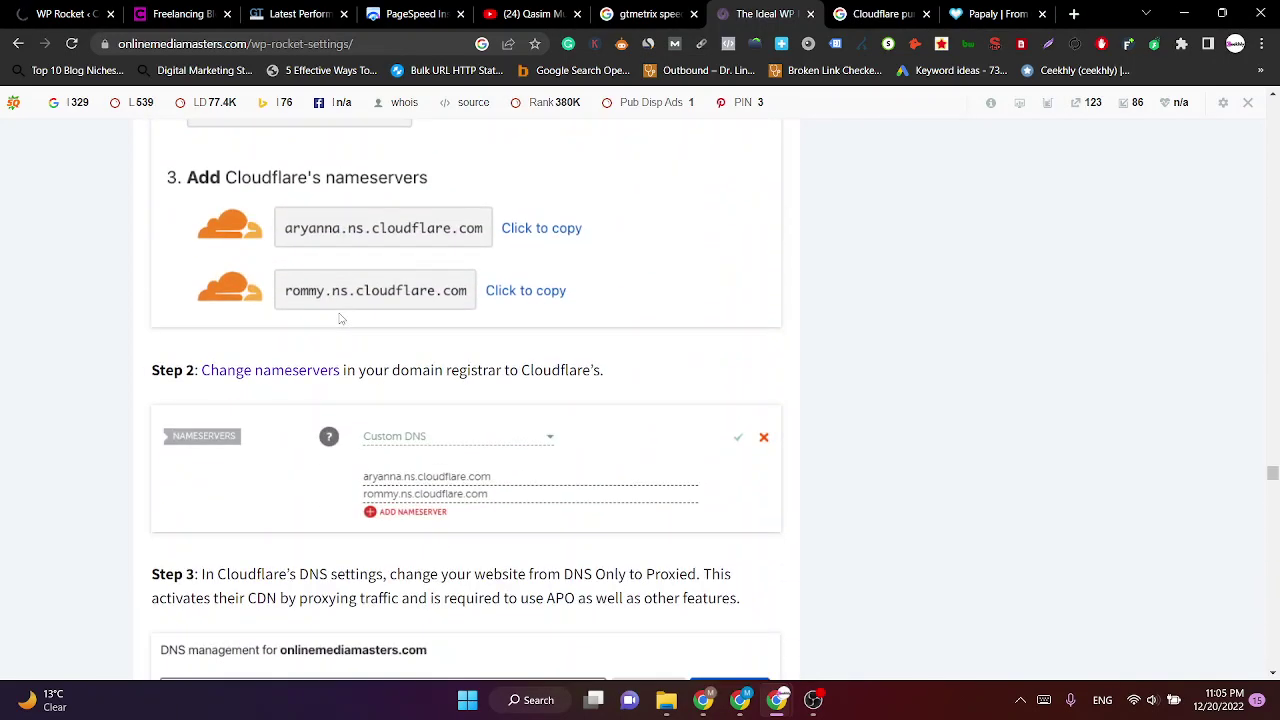
scroll(330, 265, up, 1)
scroll(352, 299, up, 2)
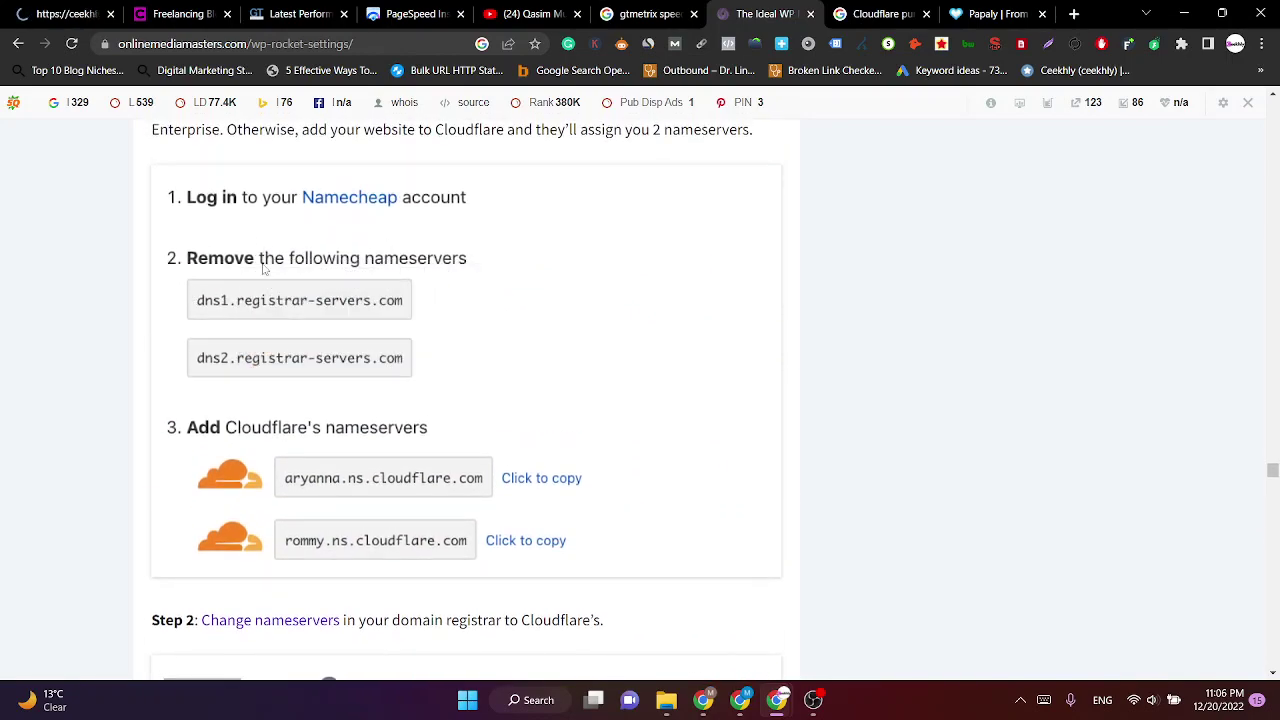
scroll(263, 268, down, 2)
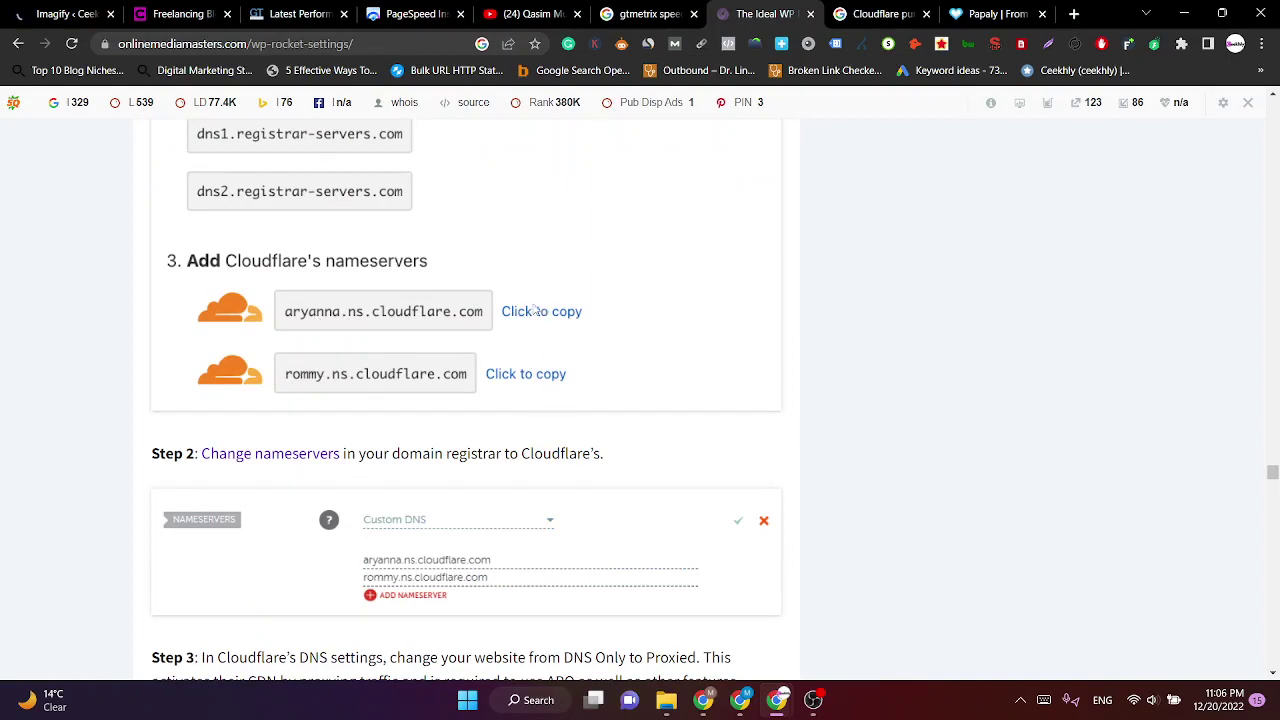
scroll(480, 323, up, 2)
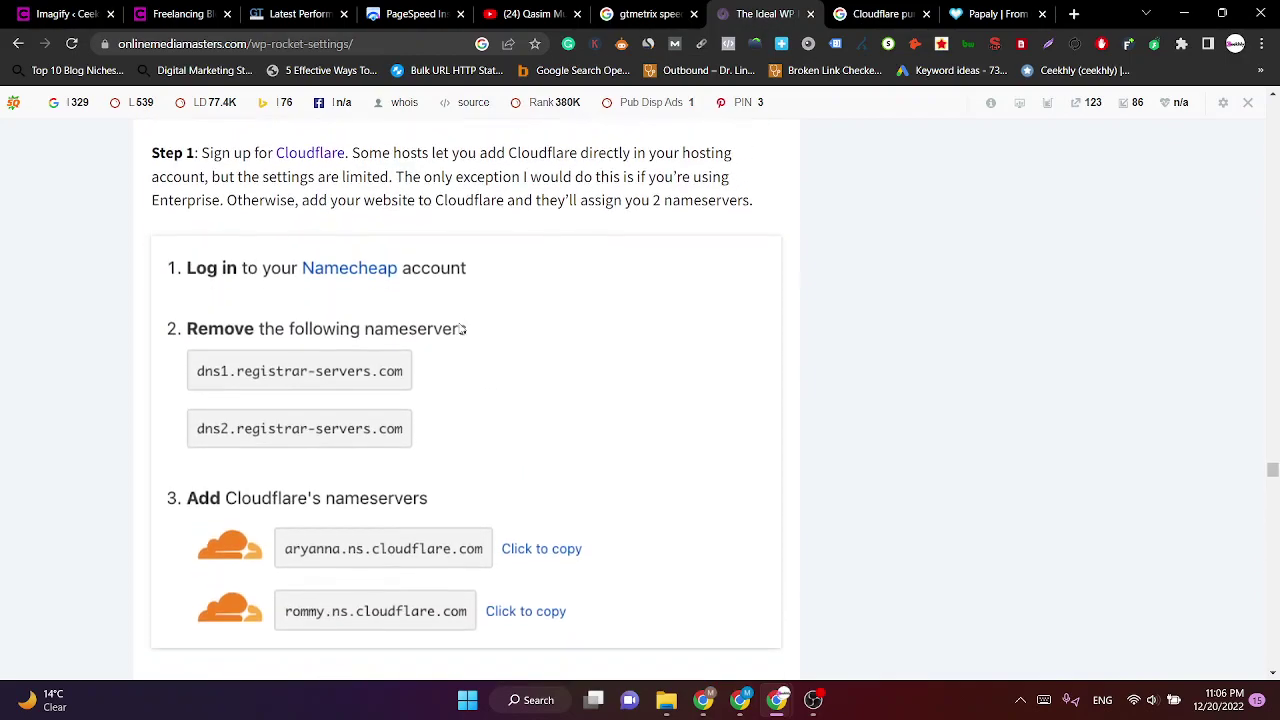
scroll(463, 323, down, 5)
scroll(463, 330, down, 3)
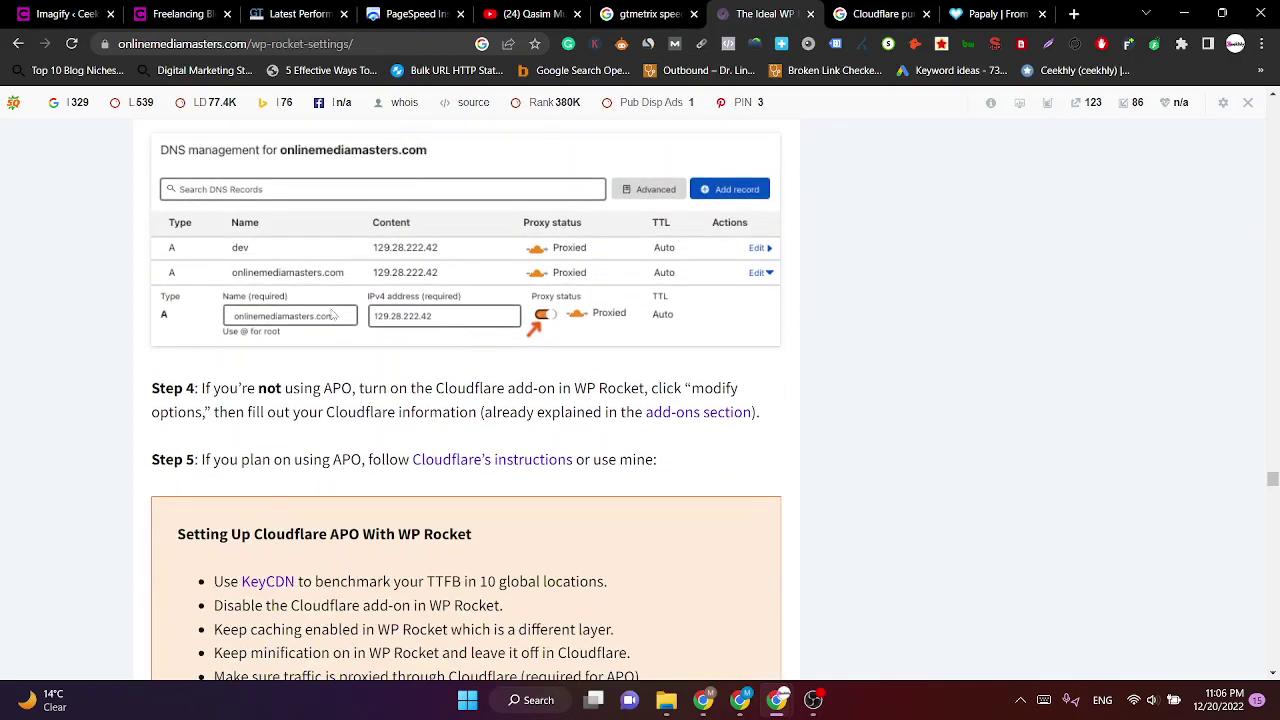
scroll(494, 315, up, 3)
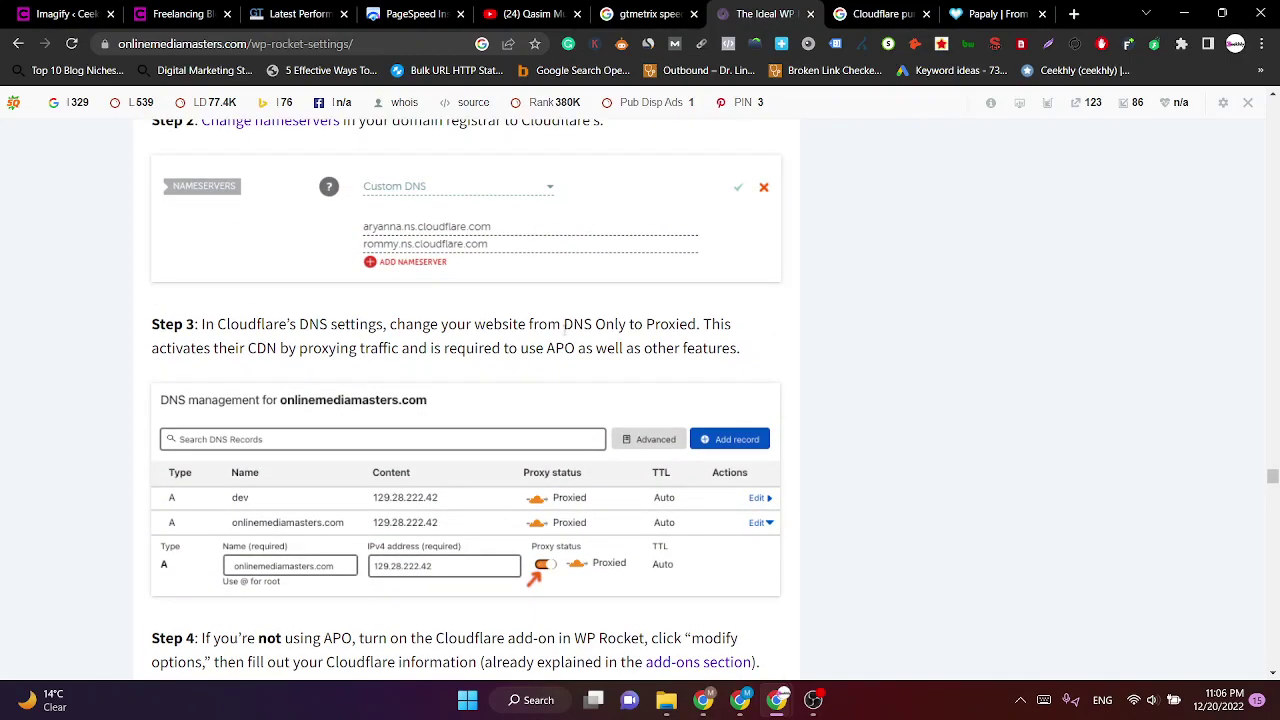
scroll(564, 330, down, 9)
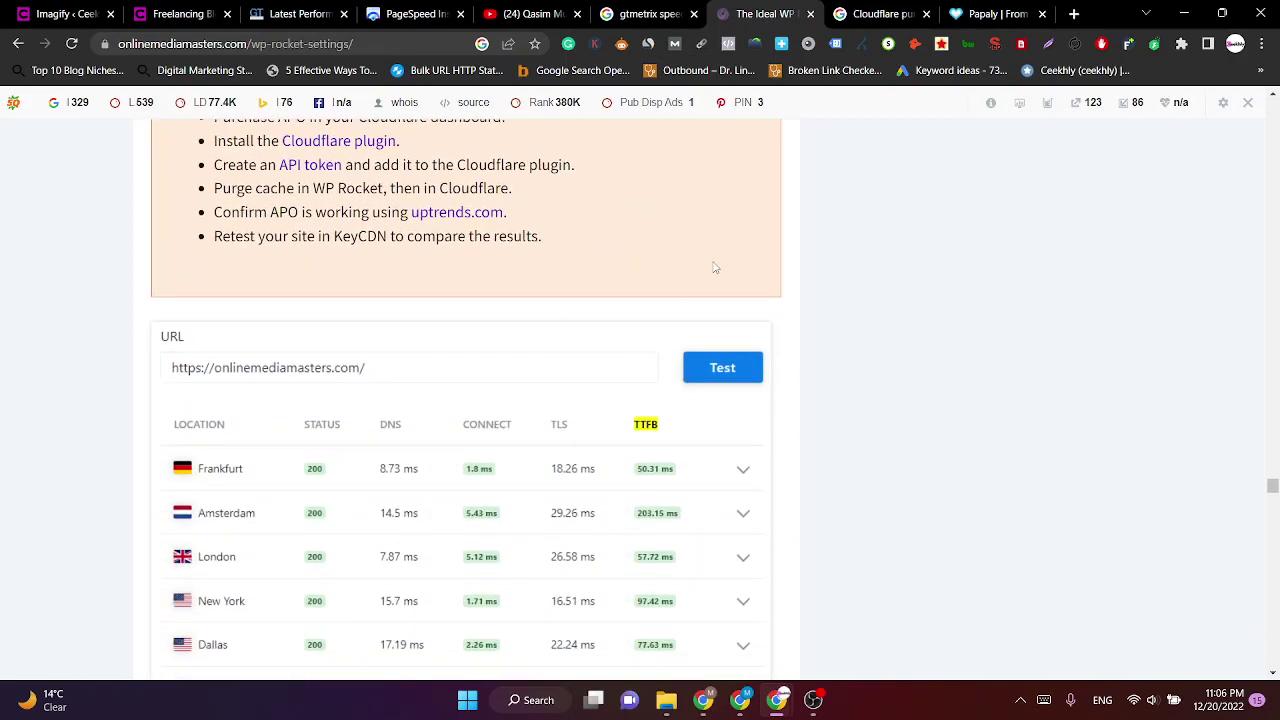
scroll(600, 300, down, 10)
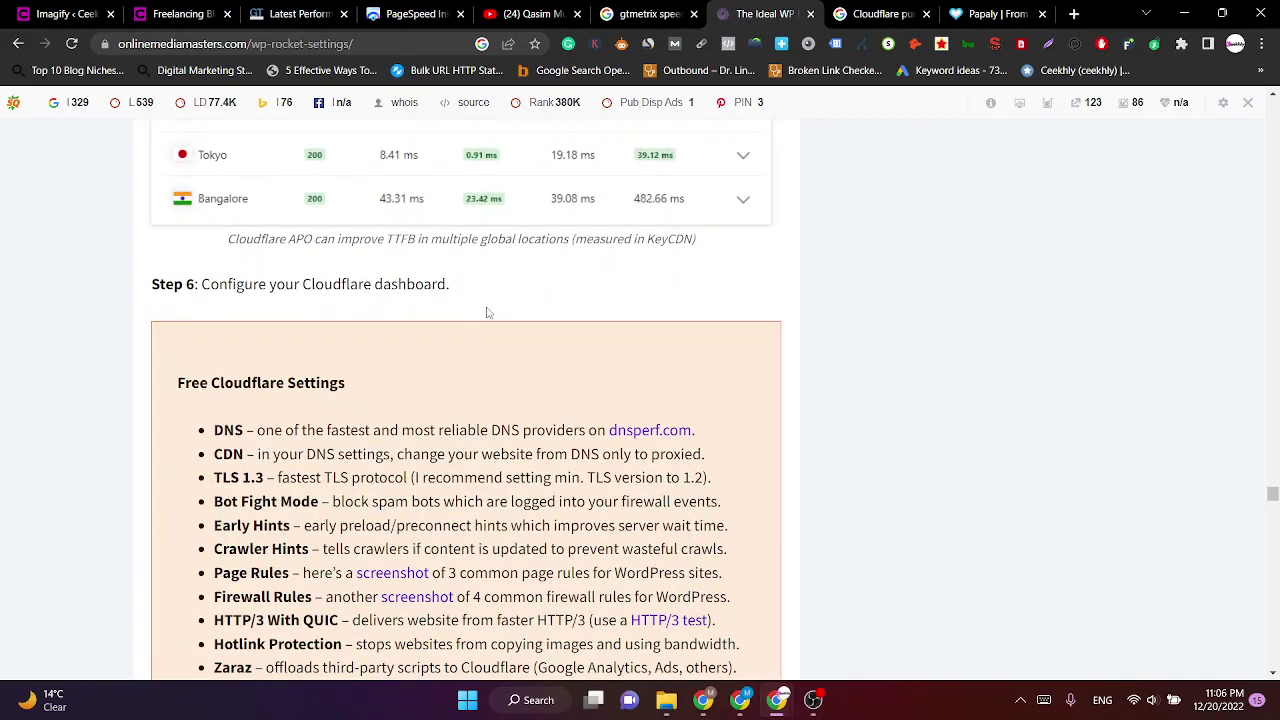
scroll(494, 320, up, 13)
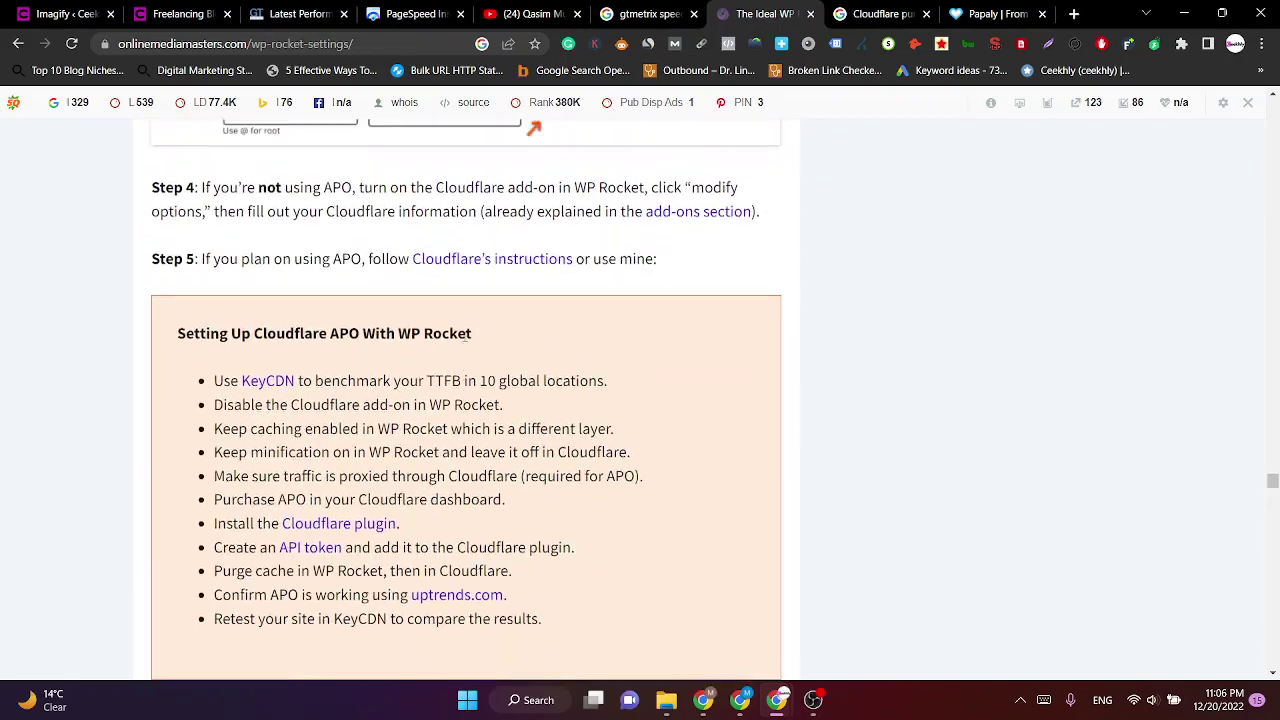
Switch to PageSpeed Insights and examine the desktop scores and metrics for pakistanfoodportal.com.
click(895, 8)
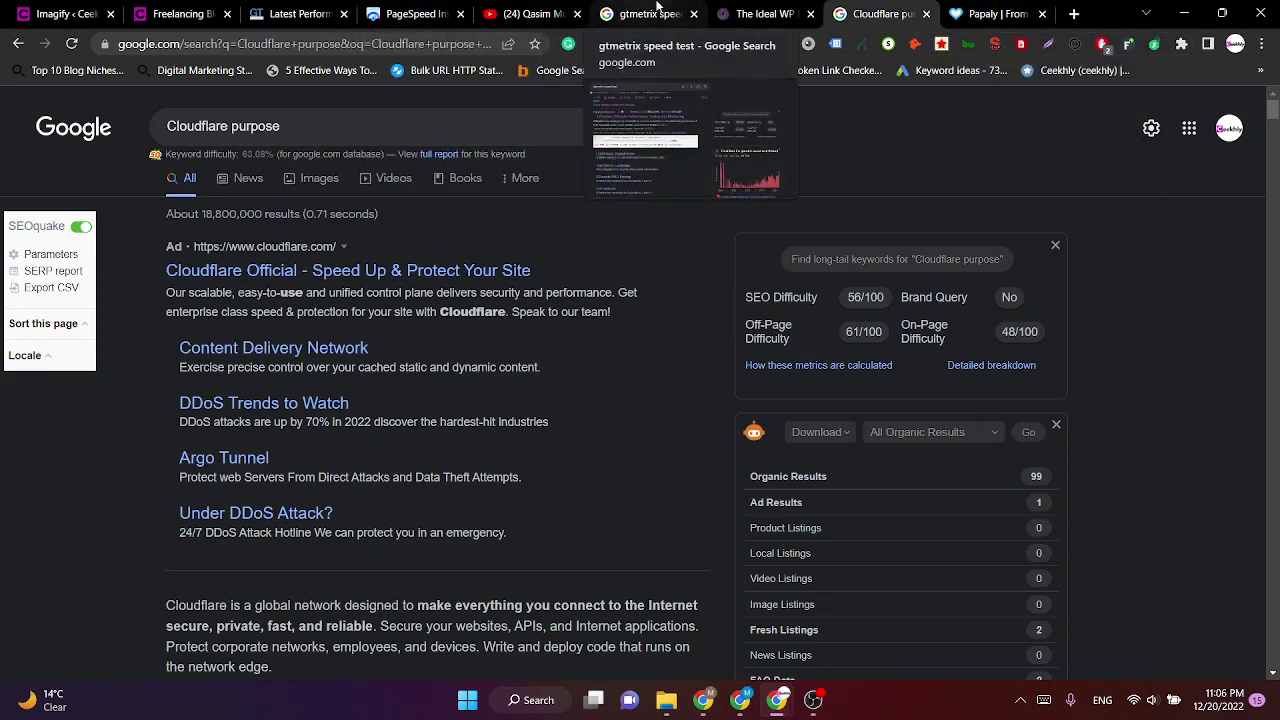
click(440, 10)
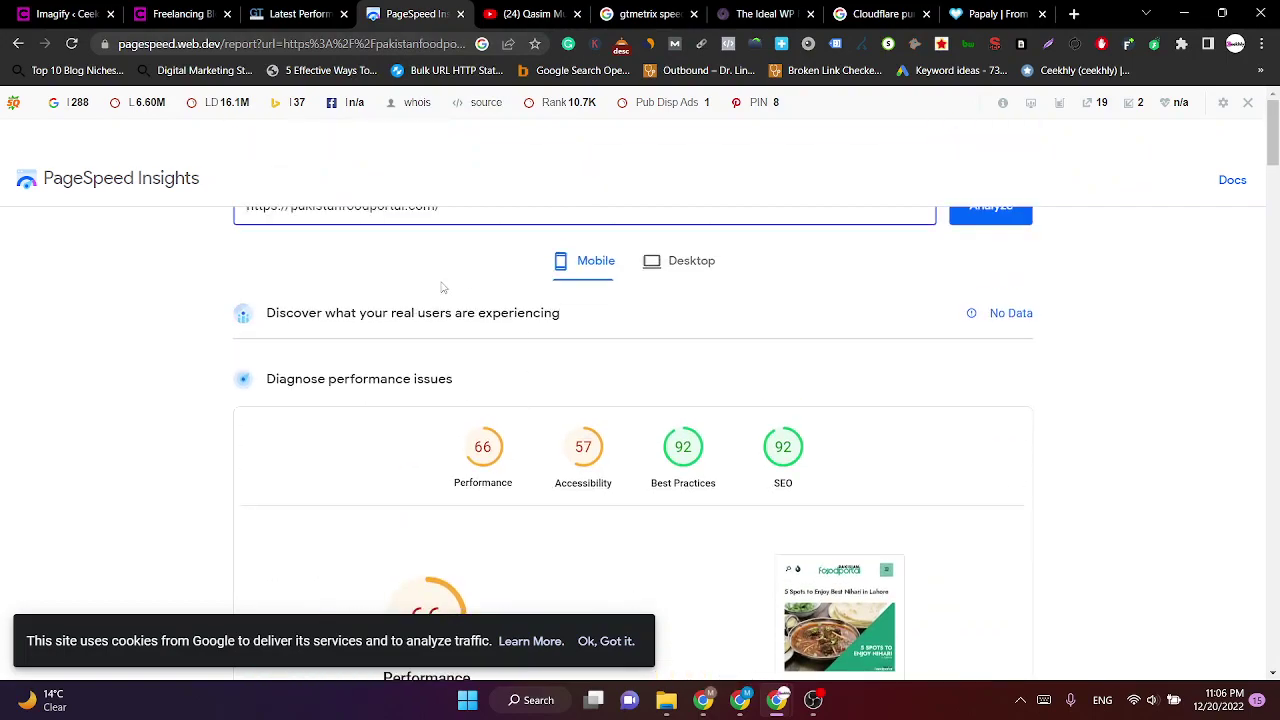
key(ctrl+shift+Tab)
key(ctrl+Tab)
click(657, 270)
scroll(675, 380, down, 3)
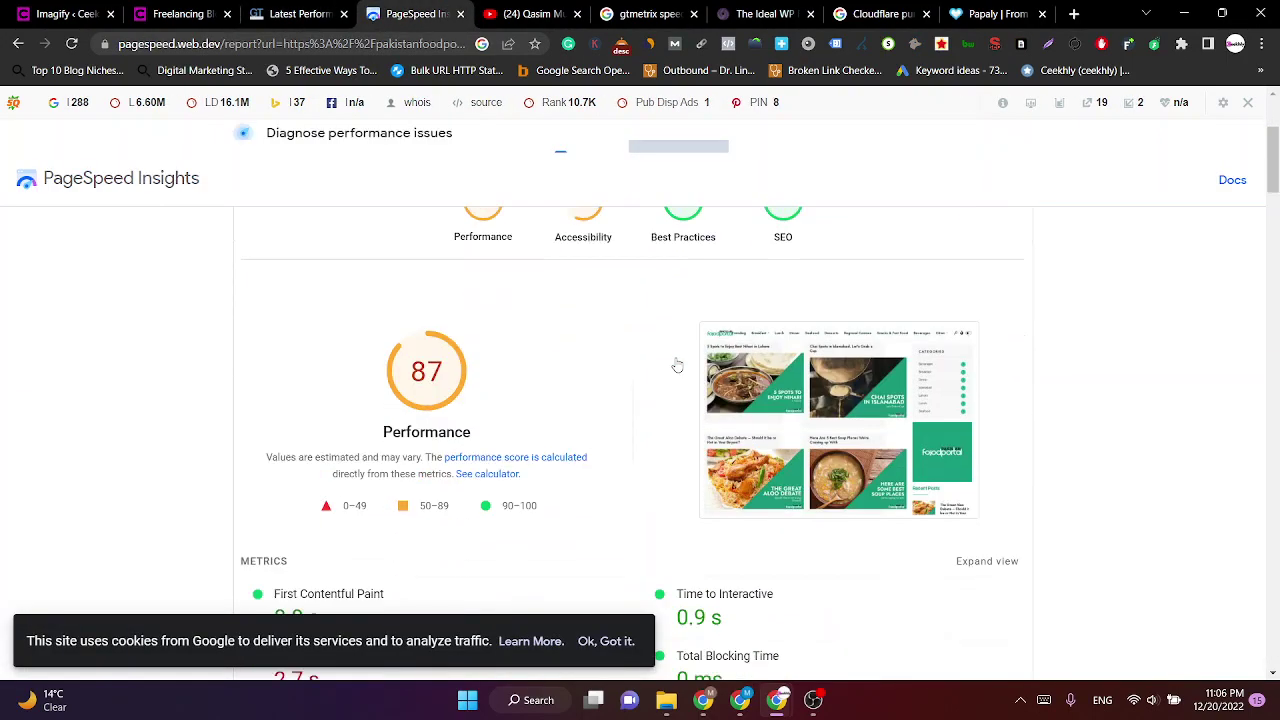
scroll(453, 415, down, 5)
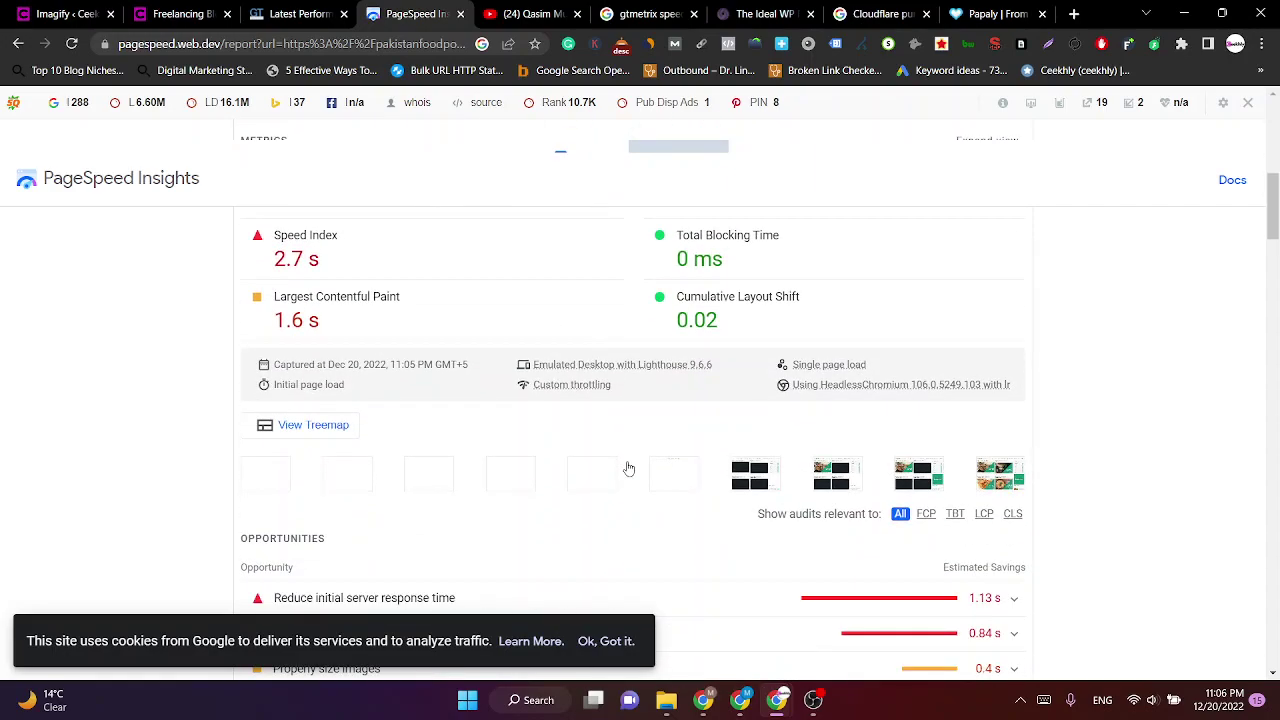
scroll(628, 469, up, 8)
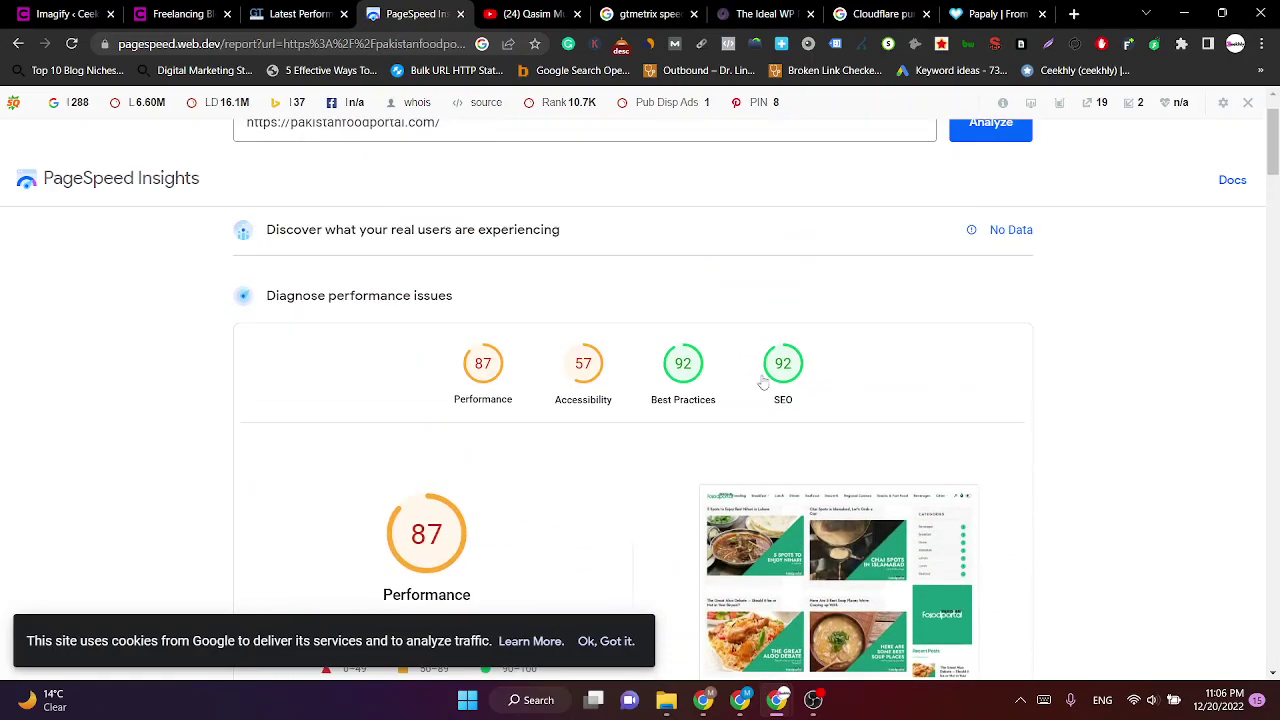
scroll(526, 357, down, 1)
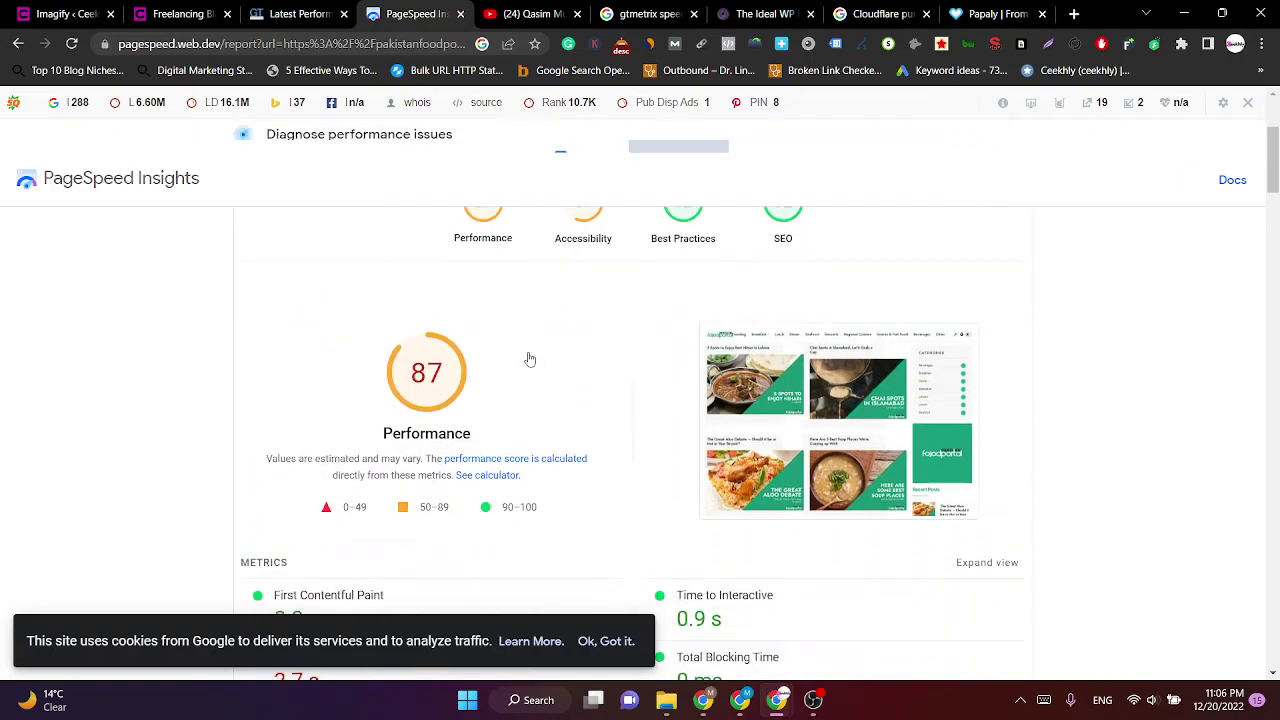
scroll(687, 368, up, 2)
scroll(494, 354, down, 3)
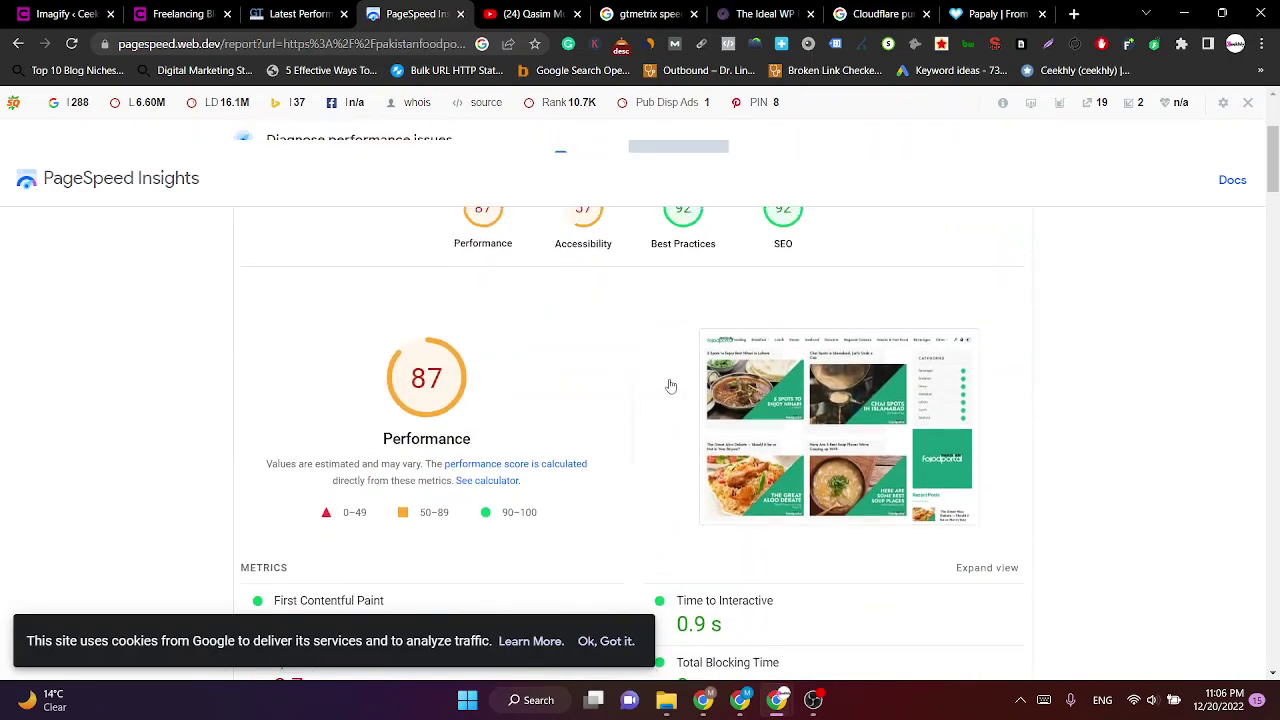
scroll(378, 395, up, 3)
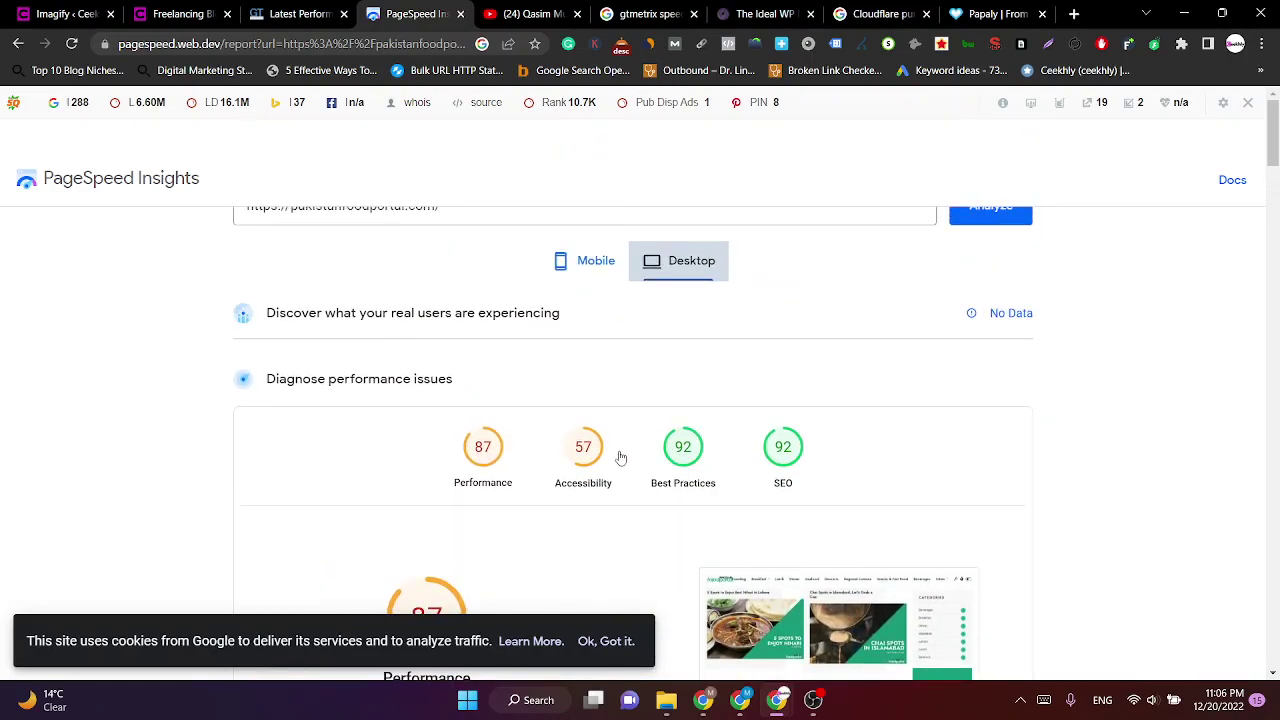
scroll(519, 453, down, 3)
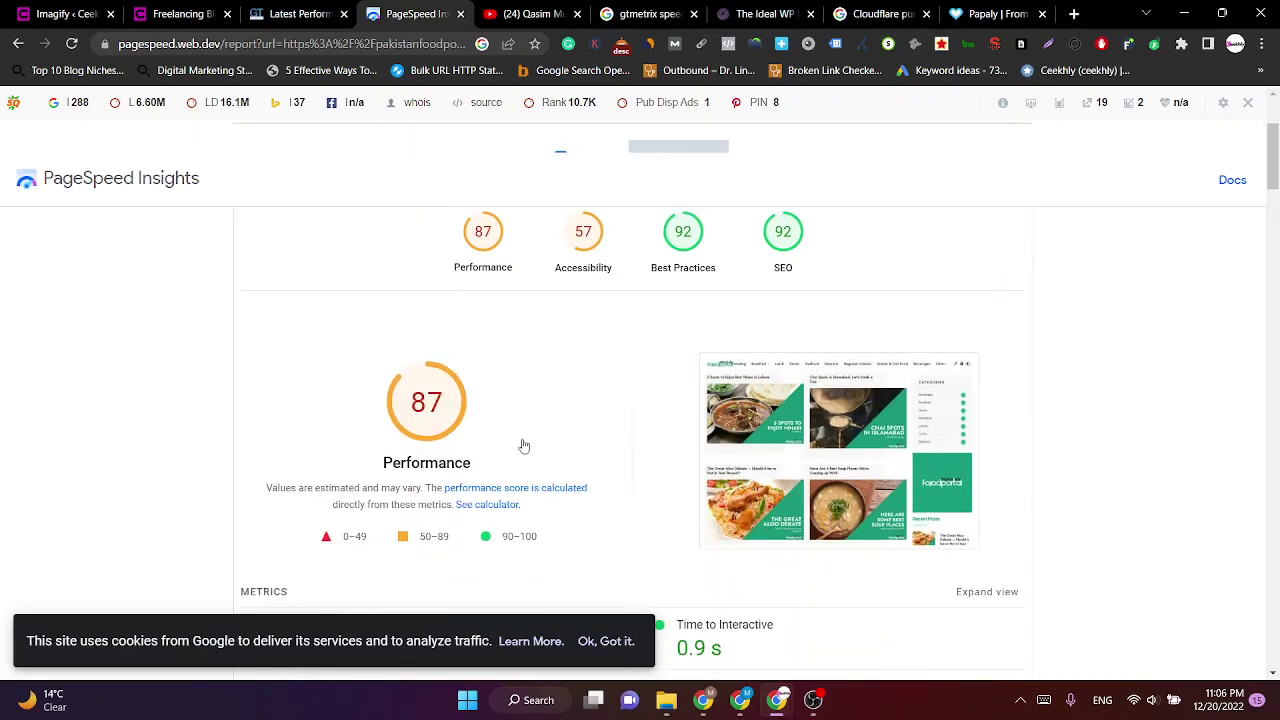
scroll(527, 432, down, 3)
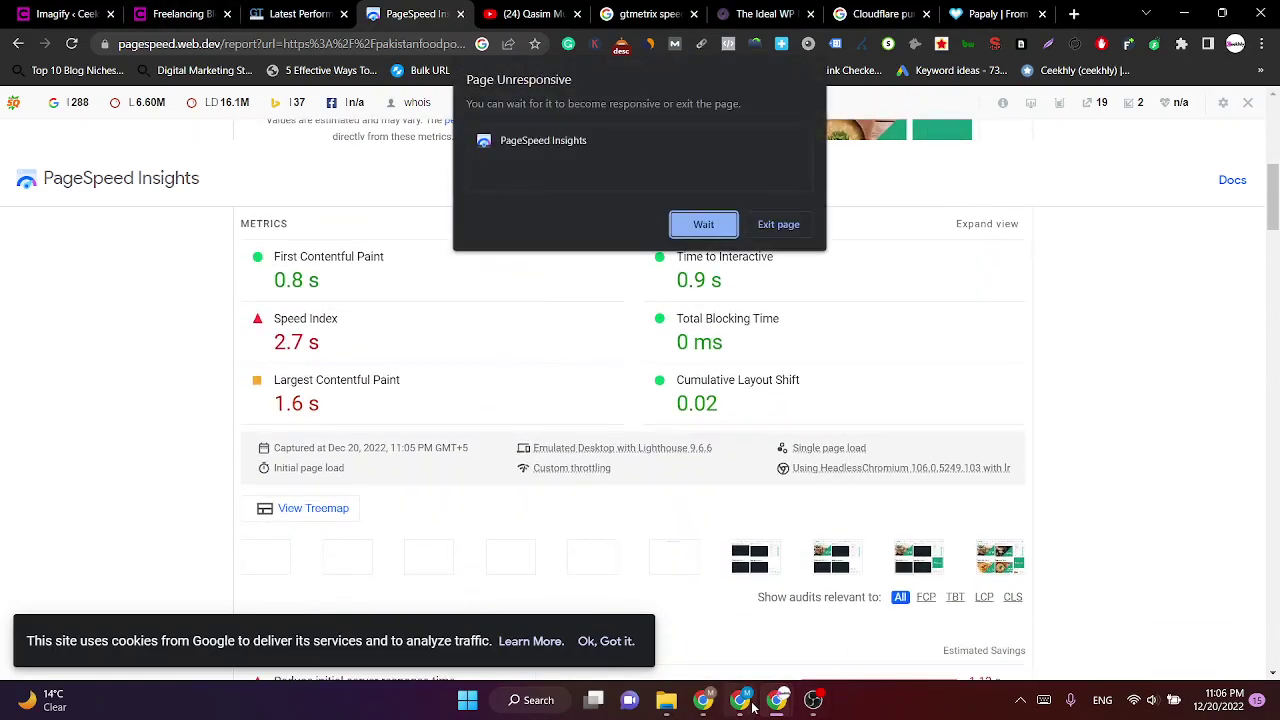
click(712, 226)
Open the GTmetrix home page from the ceekhly.com report and return to the Imagify settings page.
click(322, 8)
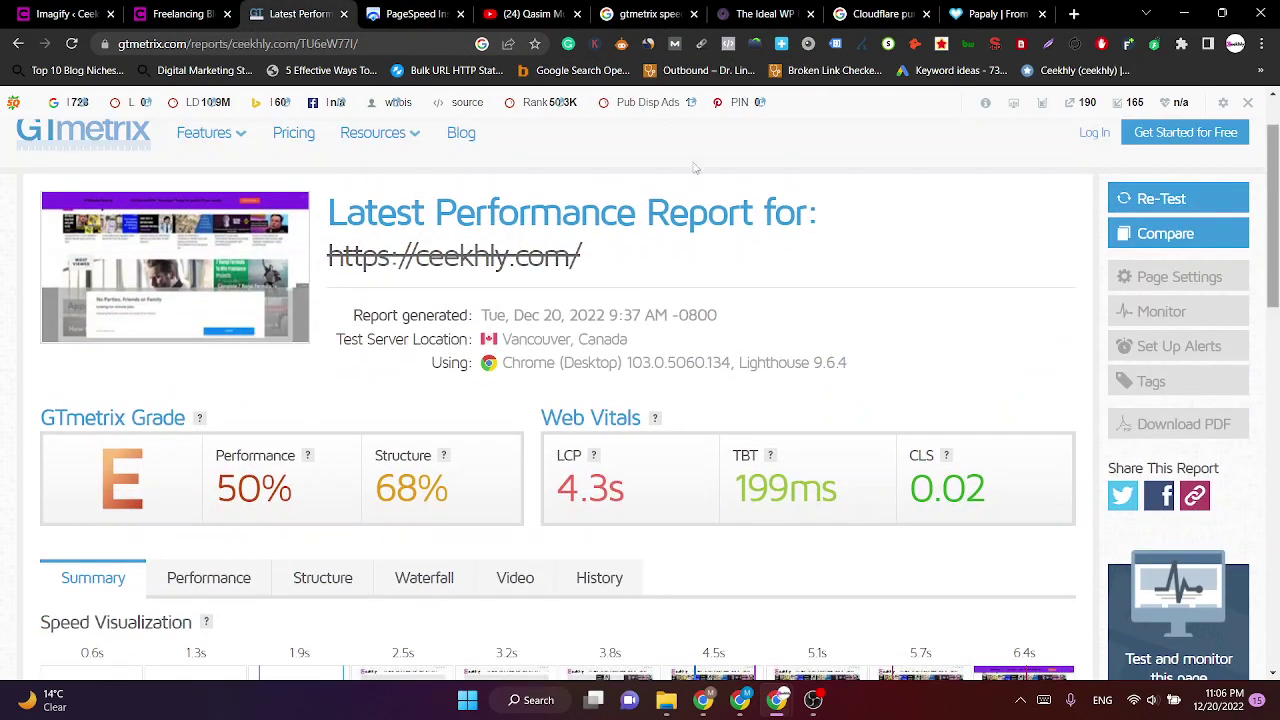
click(100, 148)
click(93, 8)
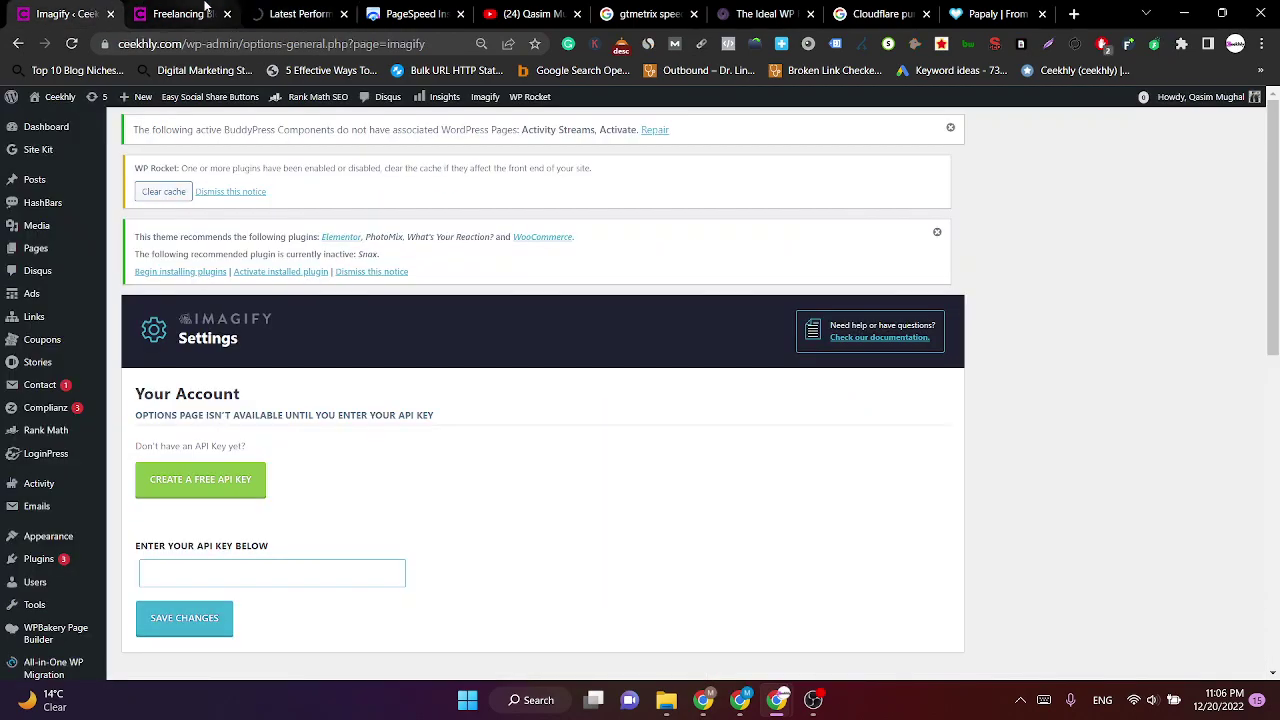
scroll(333, 590, down, 3)
scroll(317, 437, up, 3)
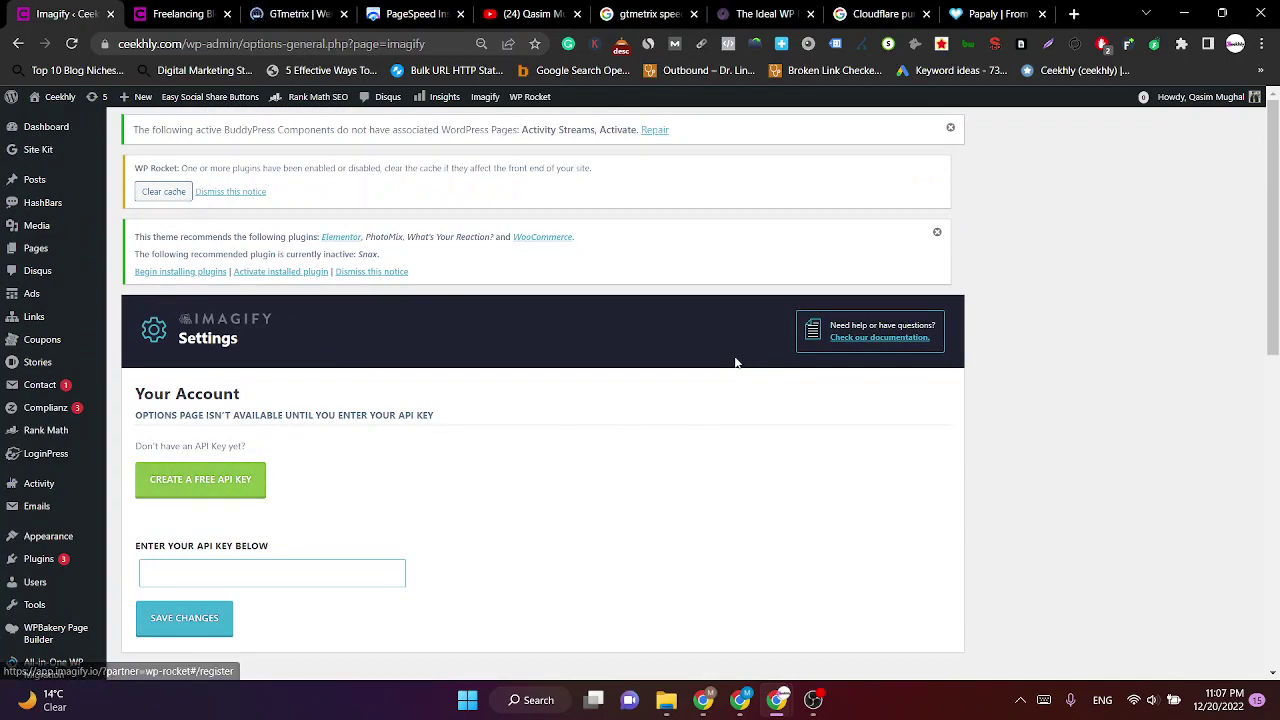
click(203, 479)
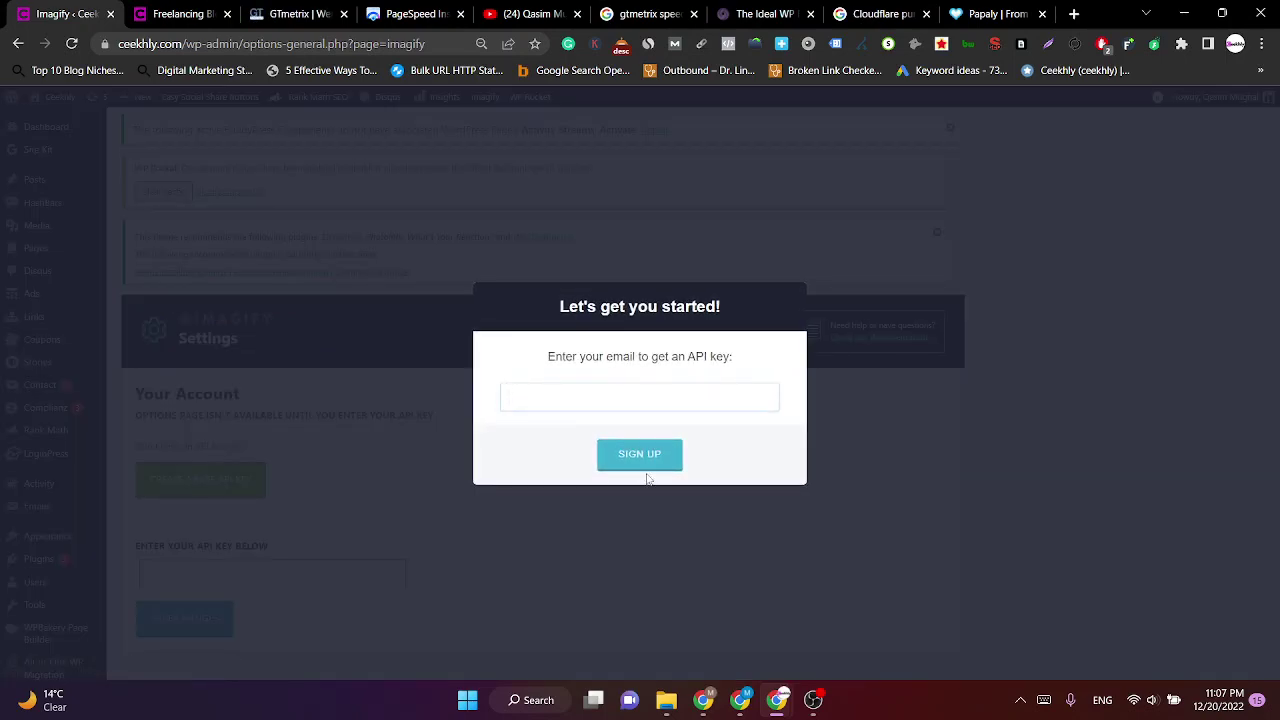
click(622, 565)
scroll(435, 493, down, 2)
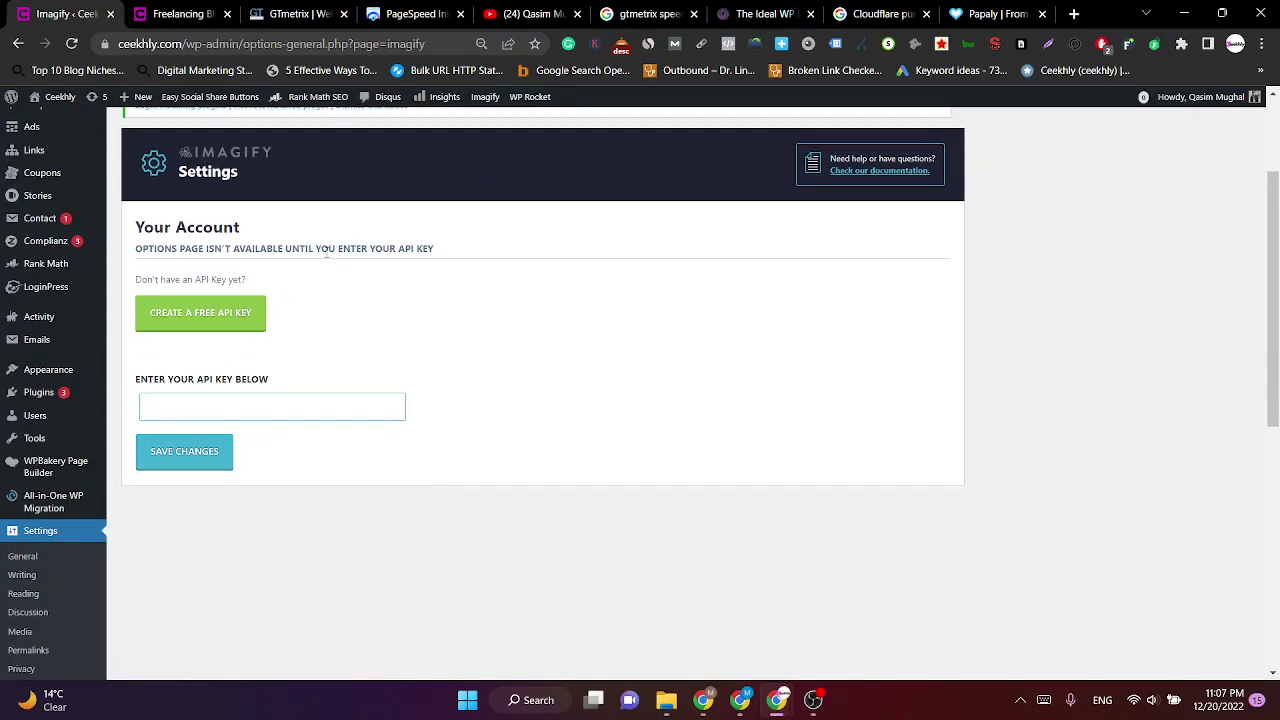
scroll(235, 272, down, 2)
scroll(243, 166, up, 1)
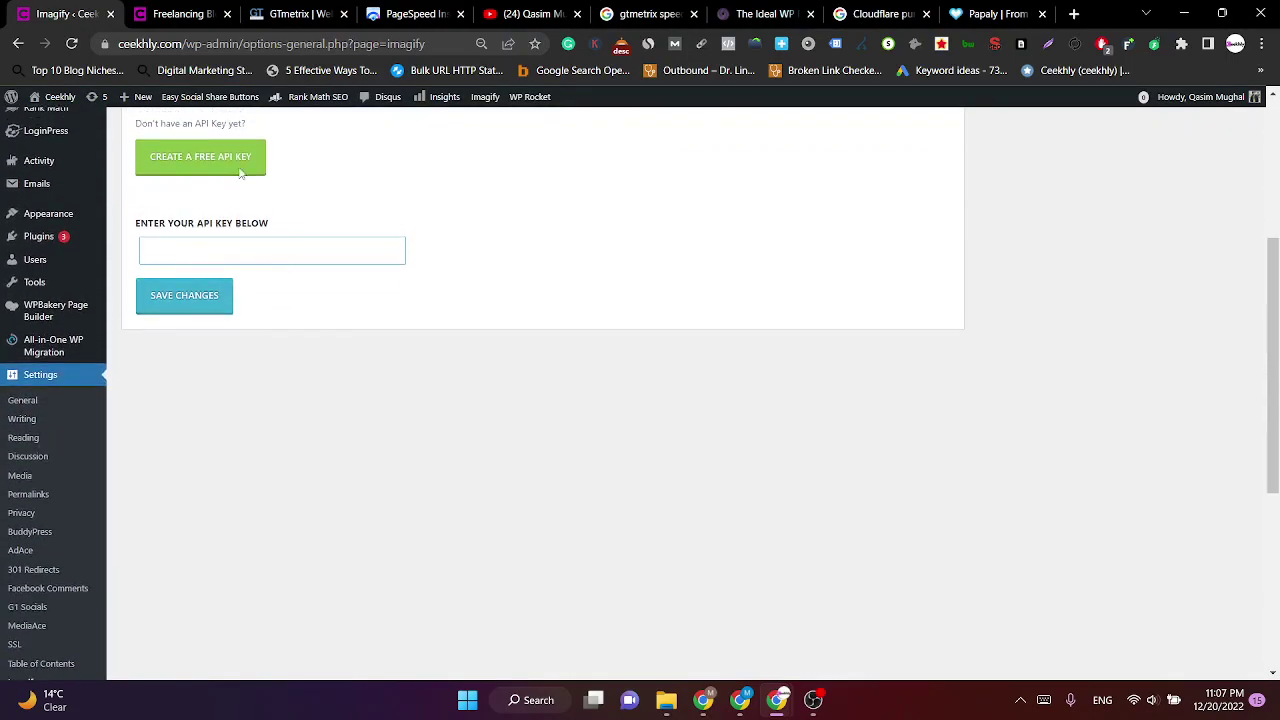
Sign up for a free Imagify API key using the site's email address.
click(217, 235)
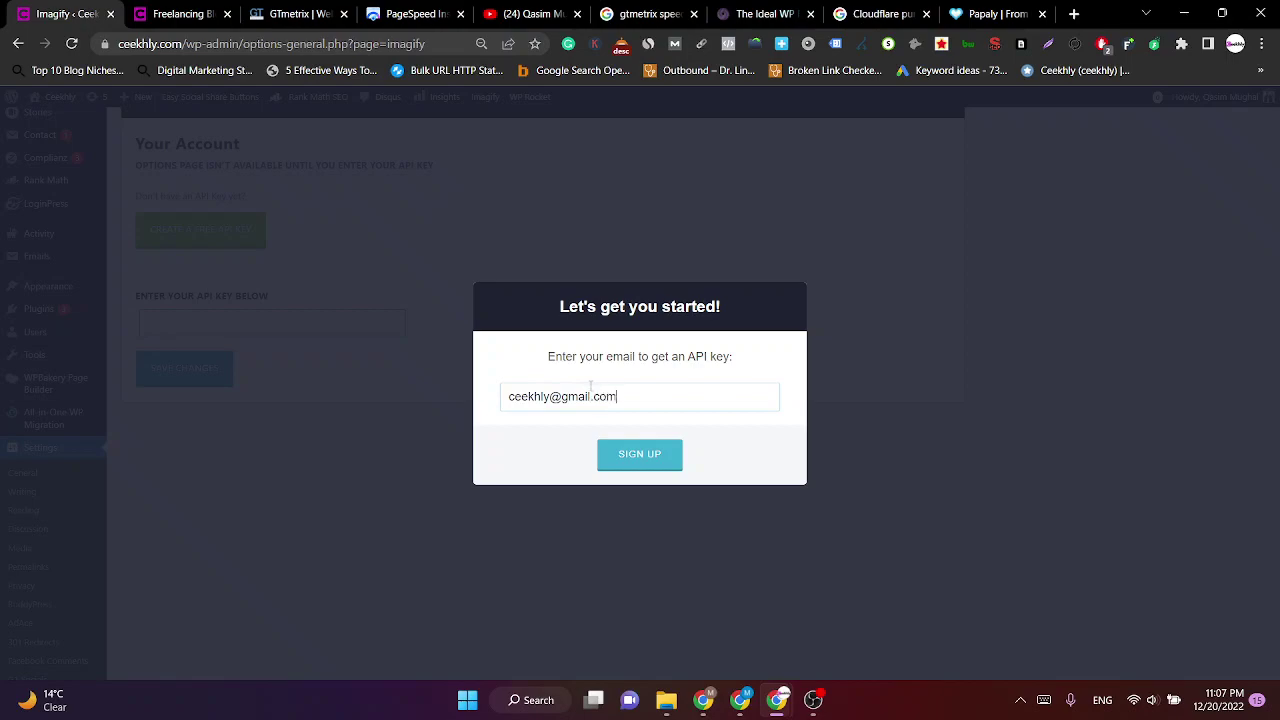
click(627, 450)
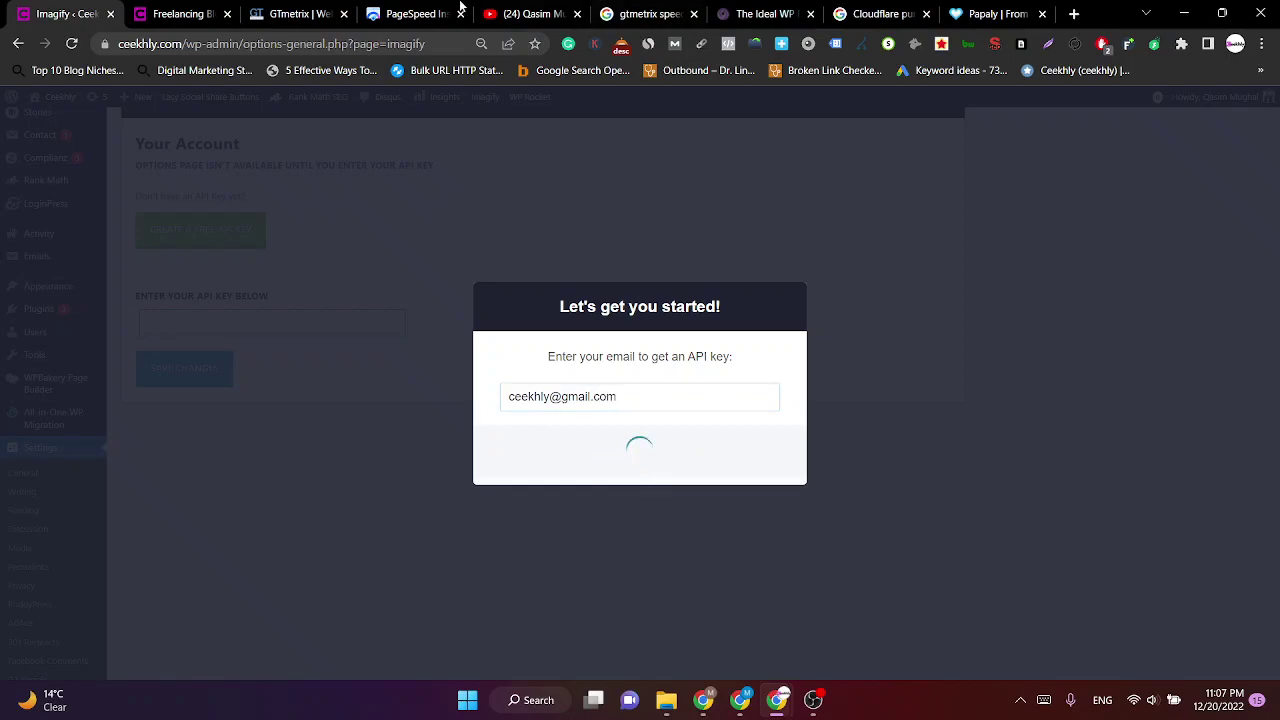
Look over the GTmetrix home page and the metrics and diagnostics in the PageSpeed Insights desktop report.
click(300, 14)
click(405, 12)
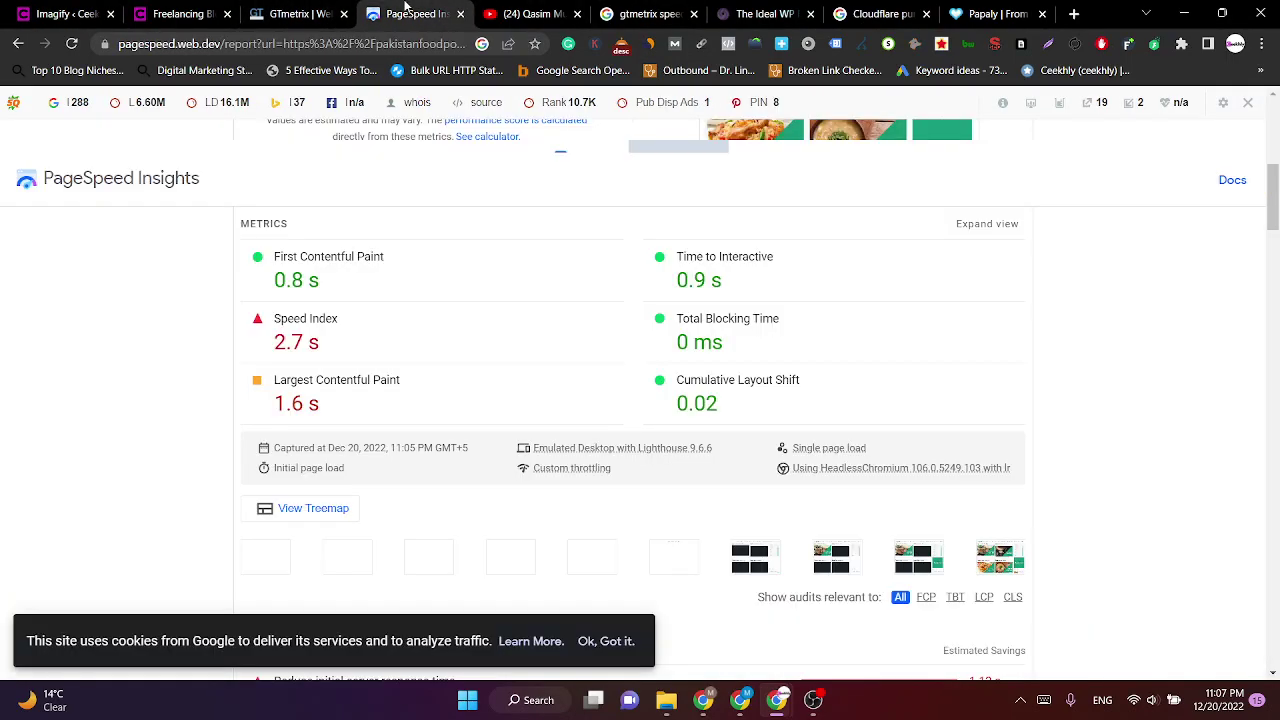
scroll(534, 380, up, 2)
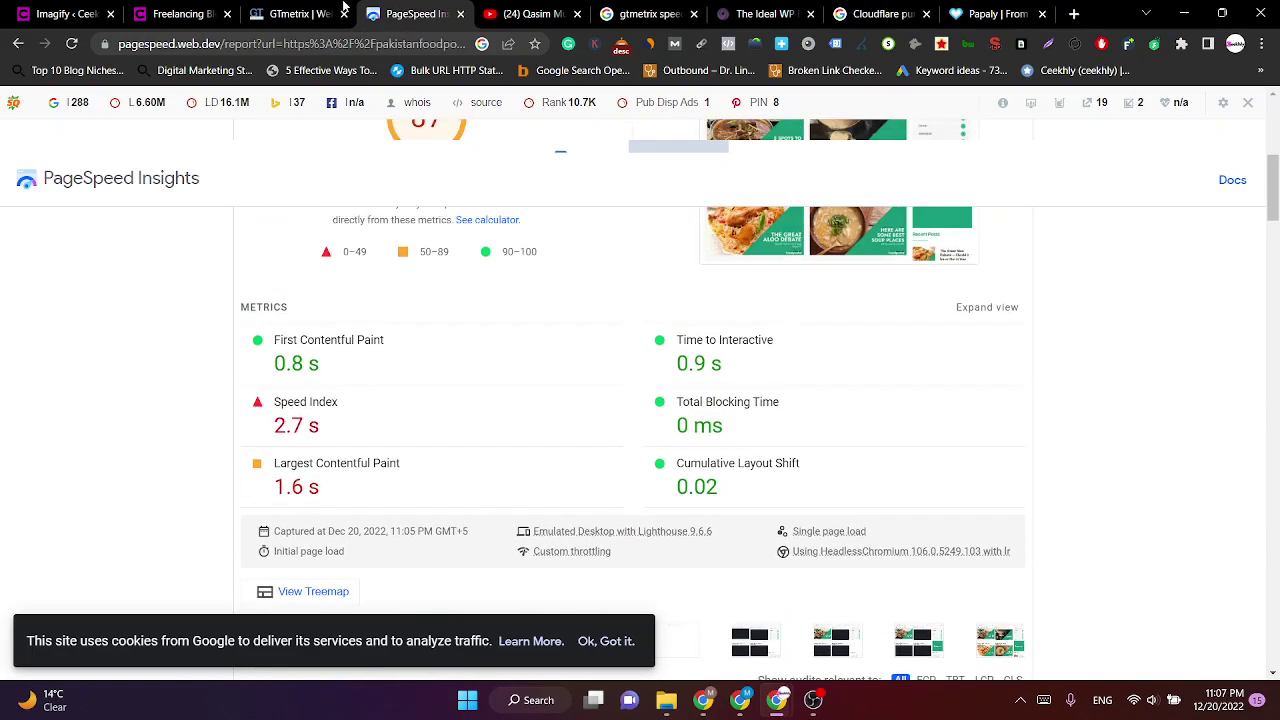
click(320, 12)
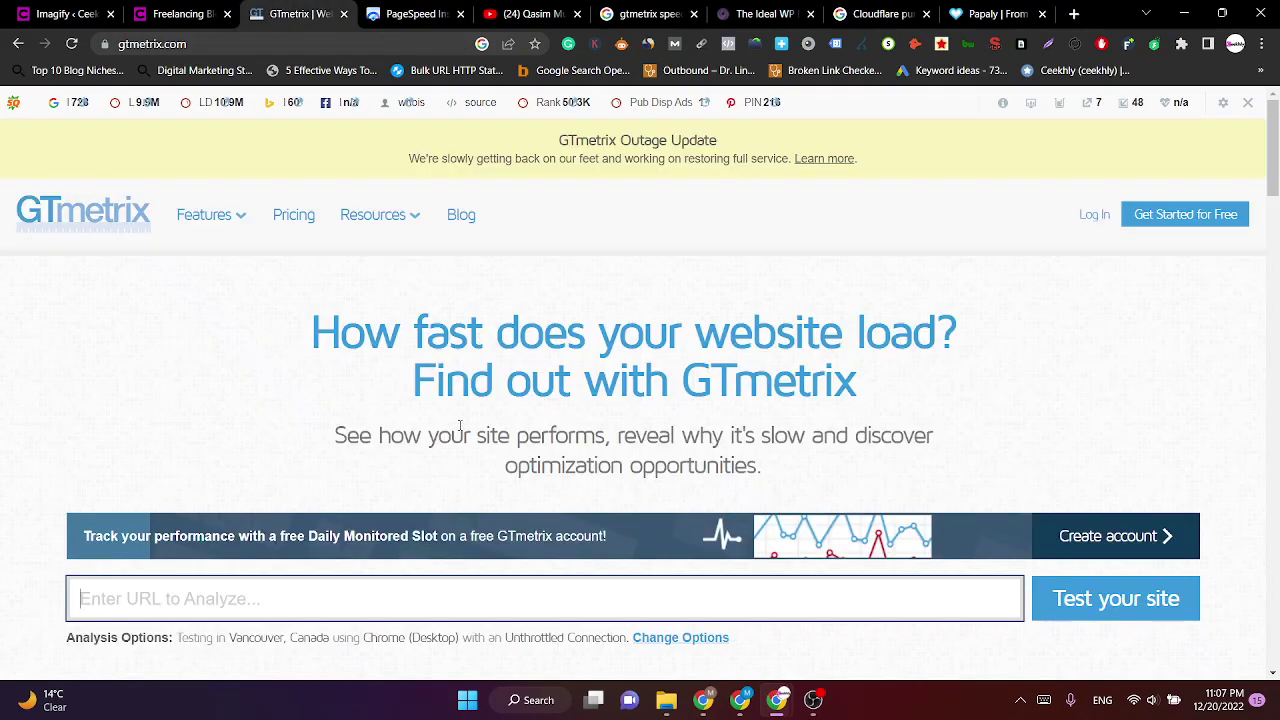
click(410, 13)
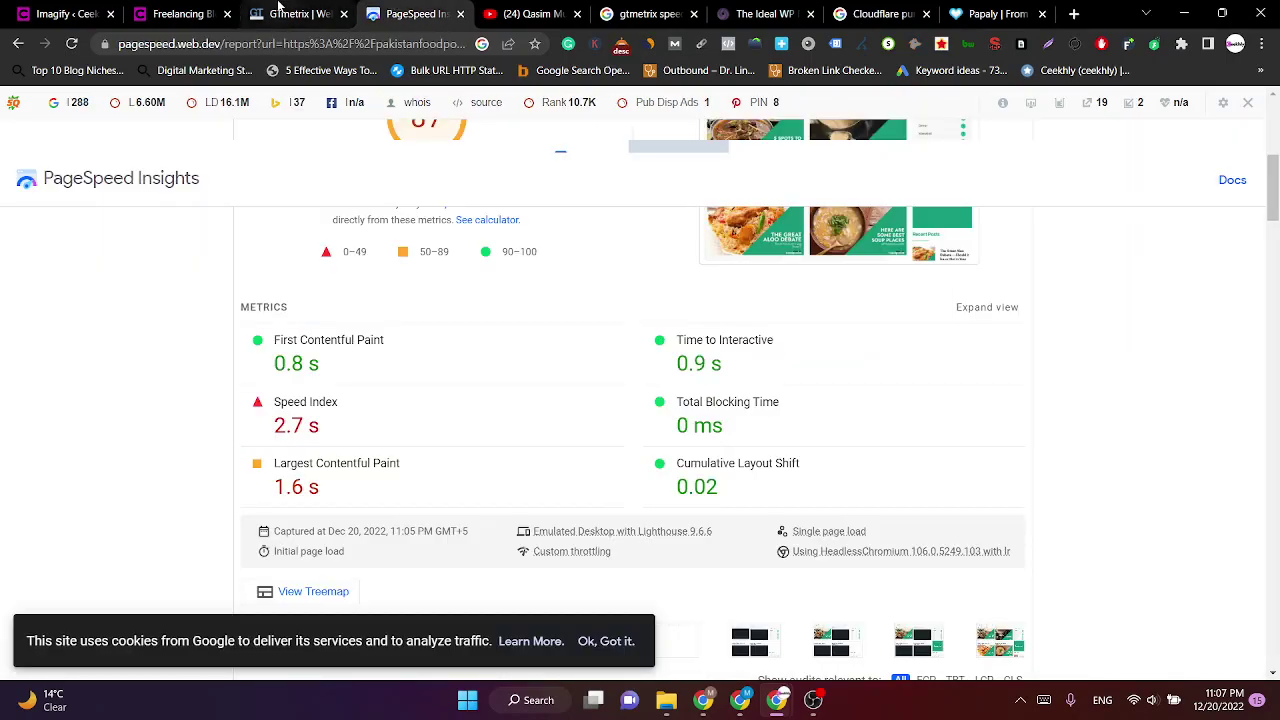
scroll(360, 410, down, 5)
scroll(356, 403, down, 4)
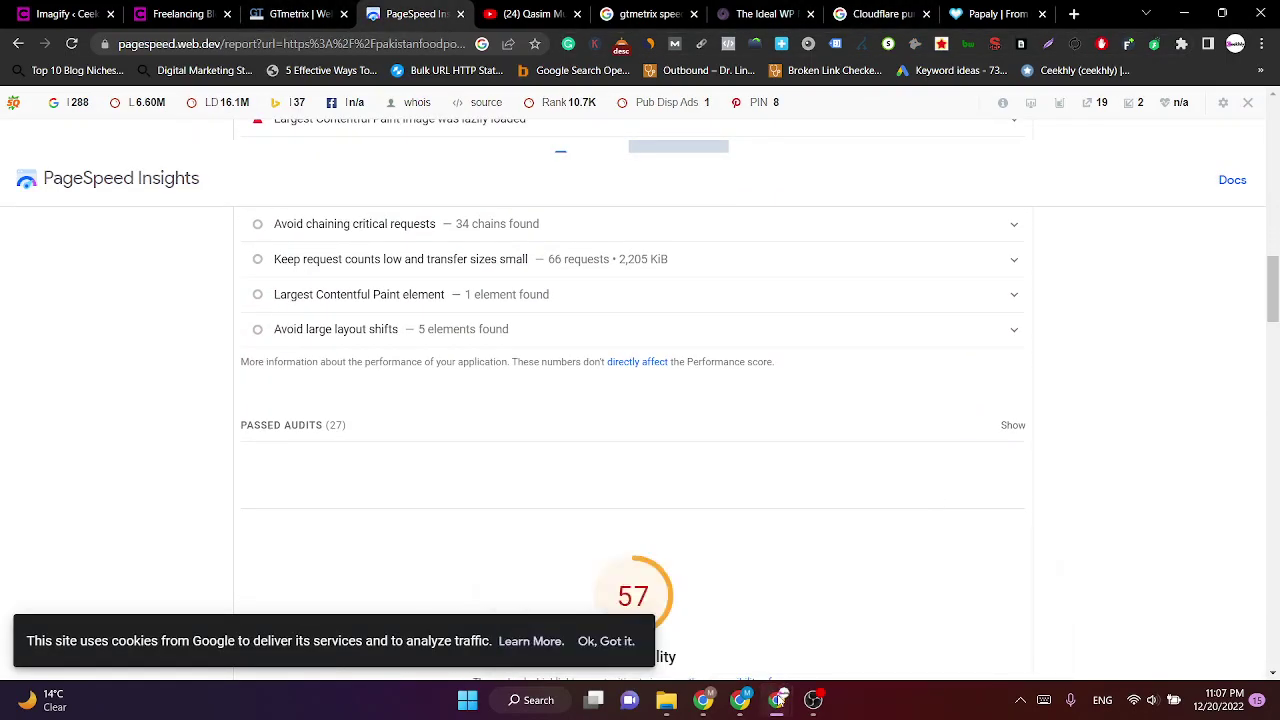
Switch to the Fiverr window and search for "setup Cloudflare on website".
mouse_move(779, 699)
mouse_move(957, 622)
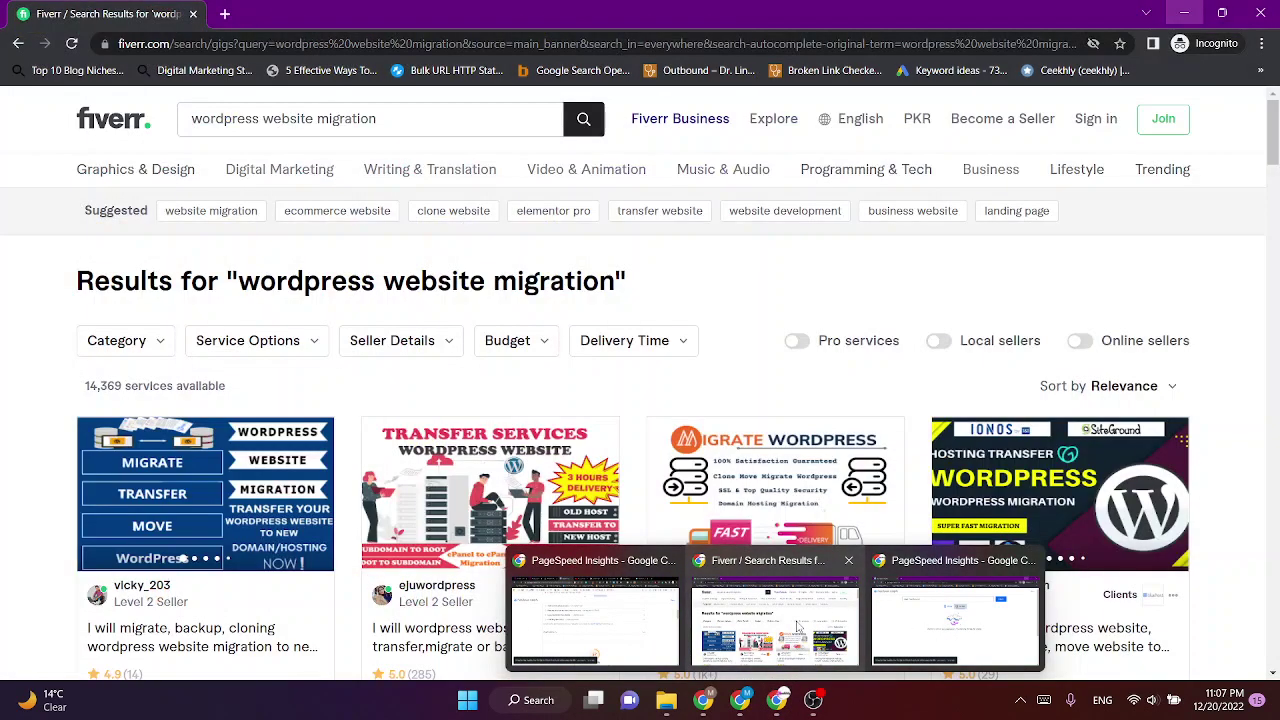
click(775, 612)
click(399, 119)
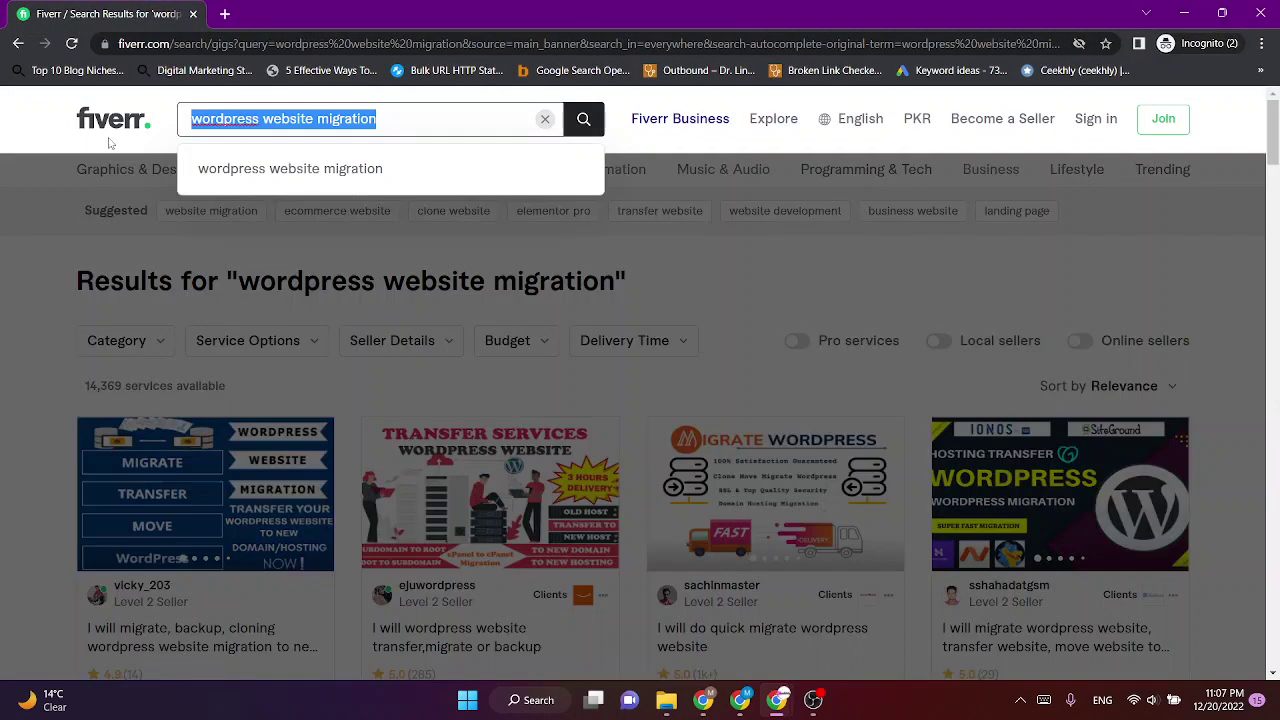
text(clous)
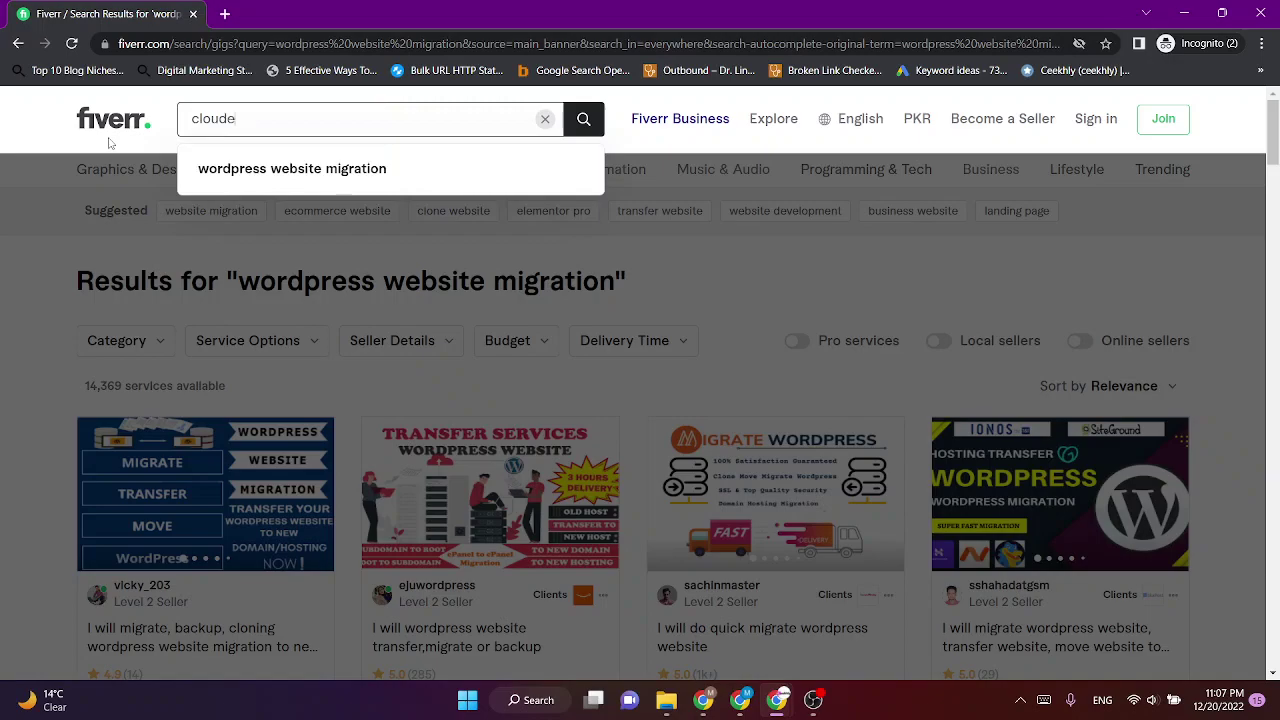
key(BackSpace)
text(f)
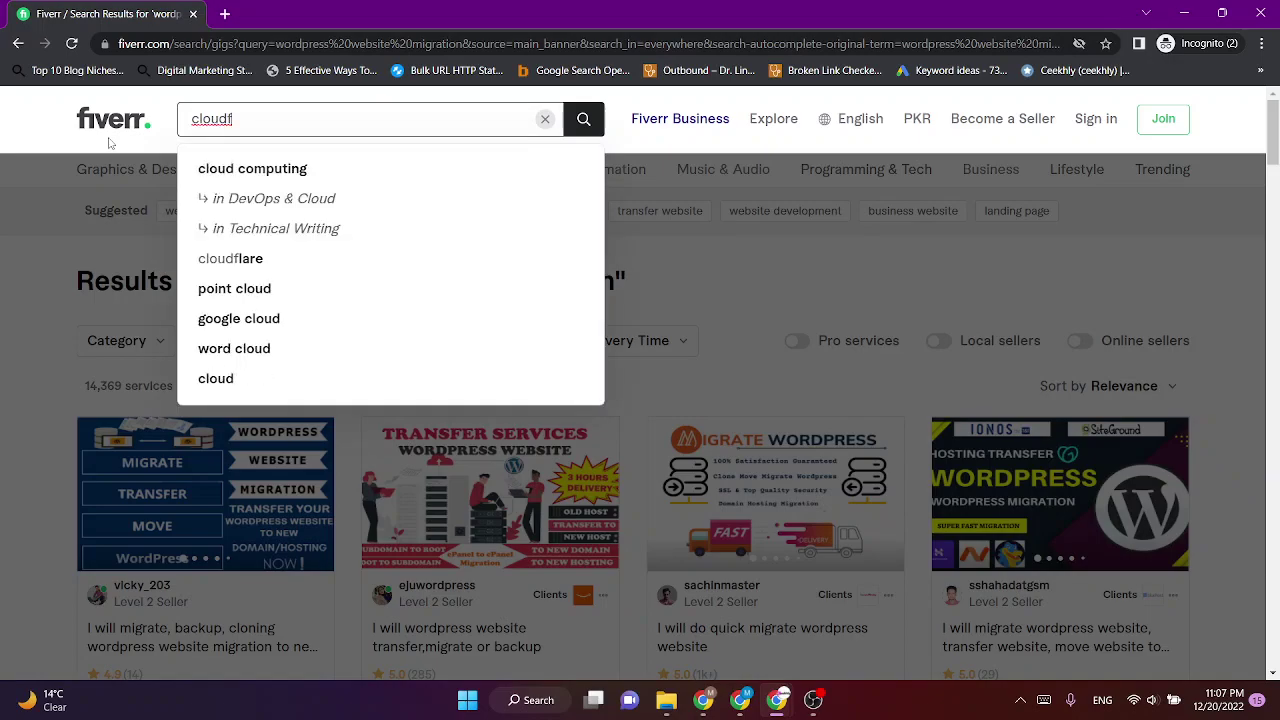
text(lare)
key(Return)
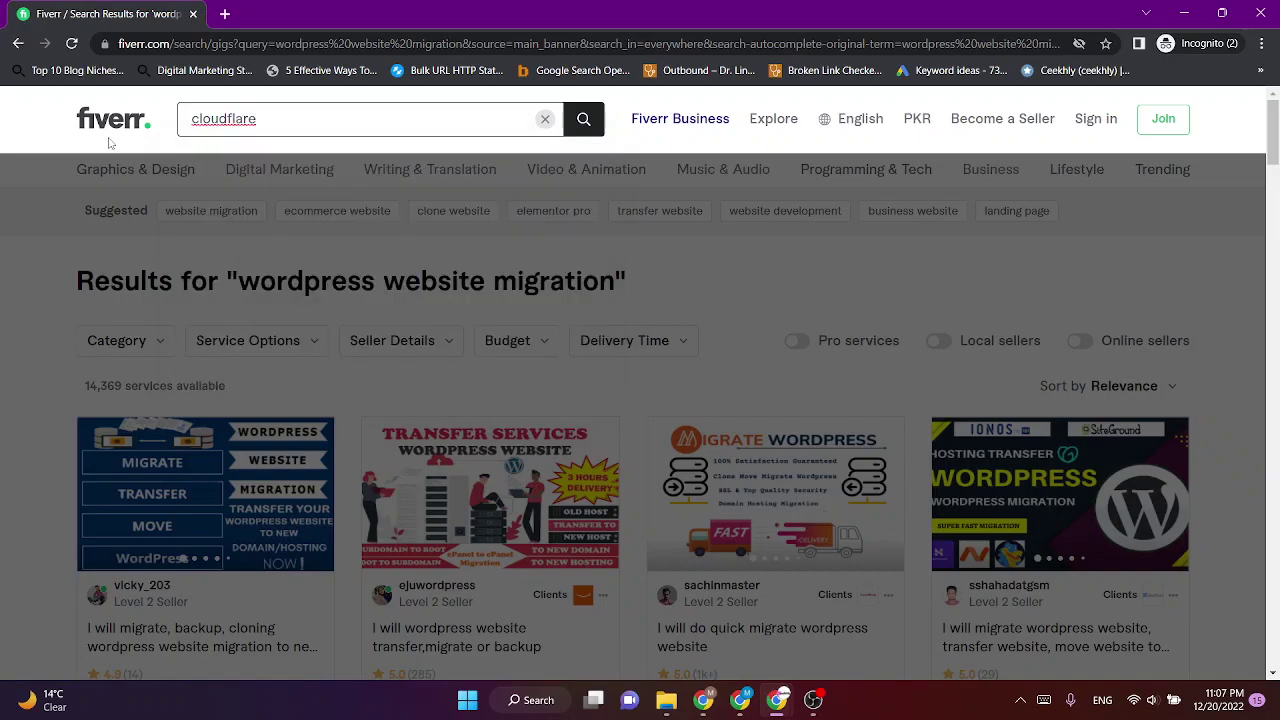
right_click(223, 118)
click(262, 134)
text(setup C)
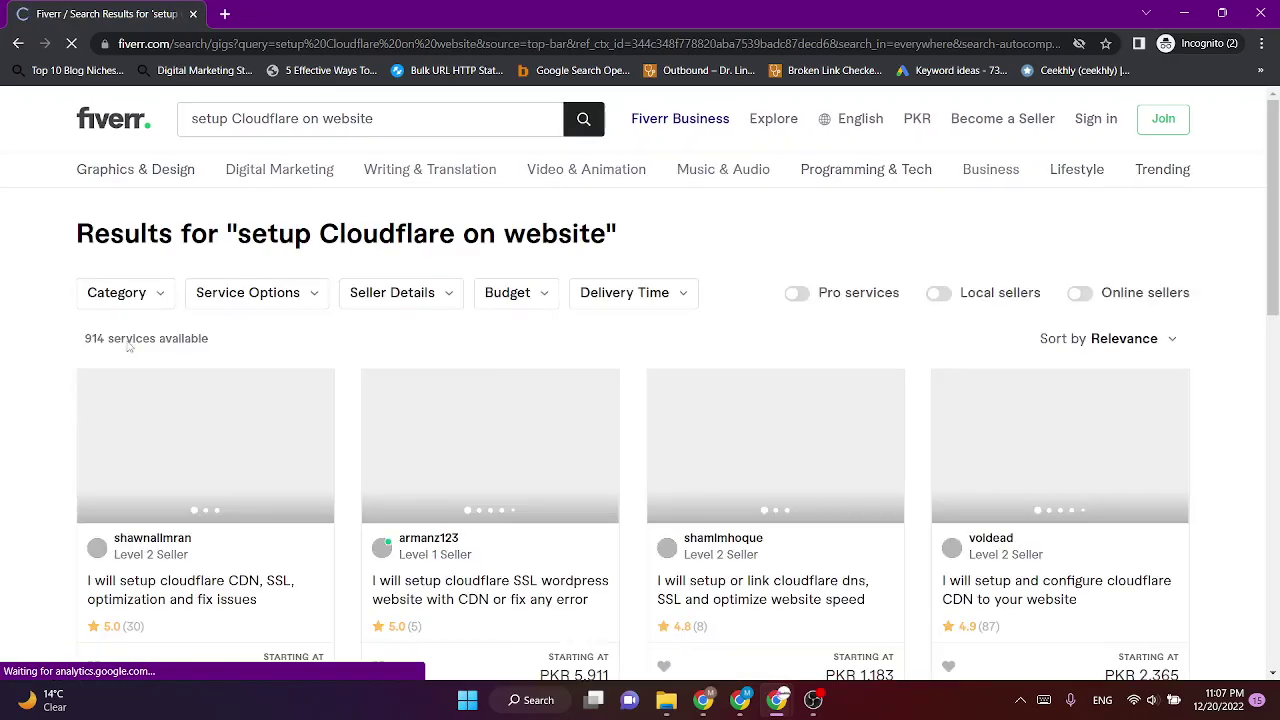
Look through the number of available services and the gigs offered for setting up Cloudflare.
drag(86, 340, 231, 337)
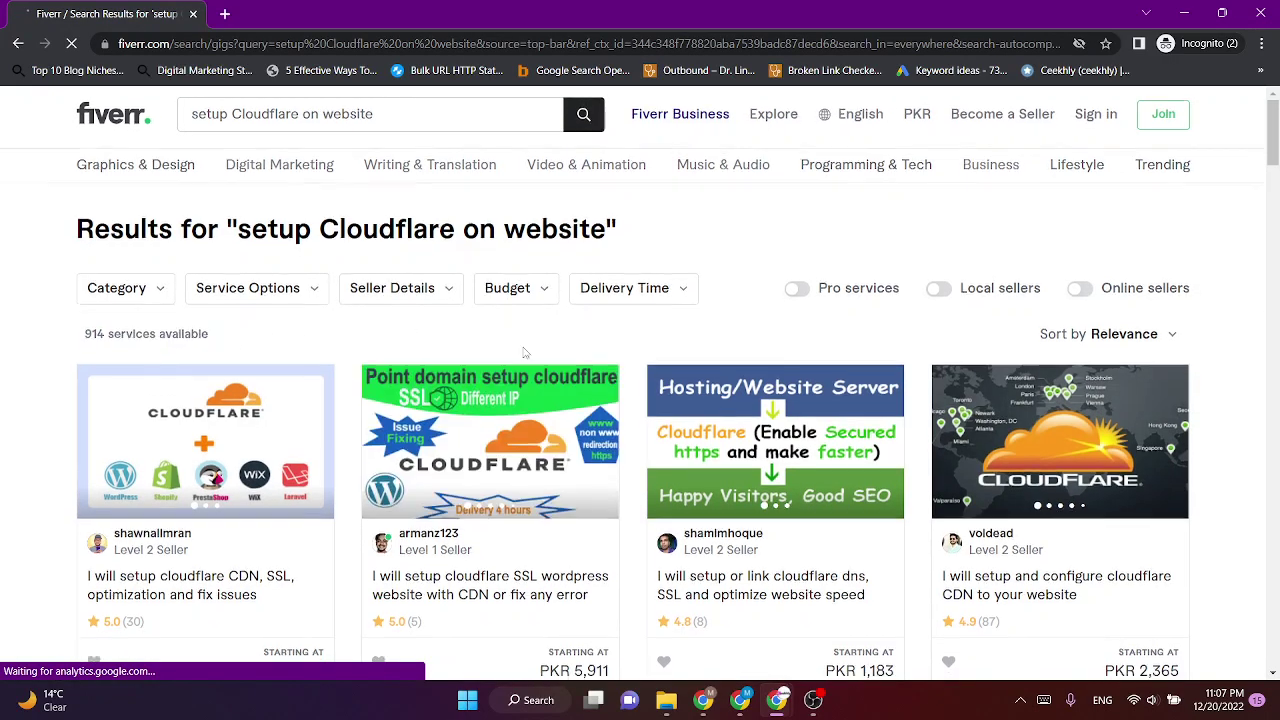
scroll(524, 352, down, 3)
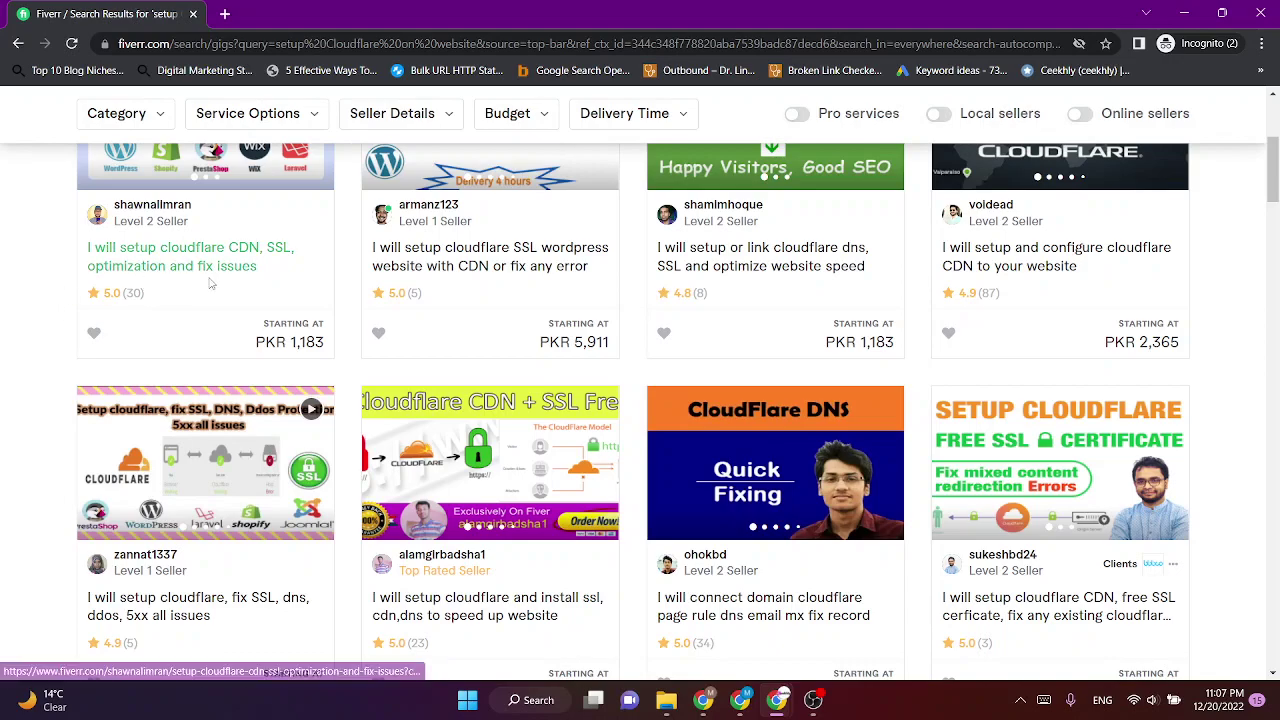
scroll(352, 333, down, 2)
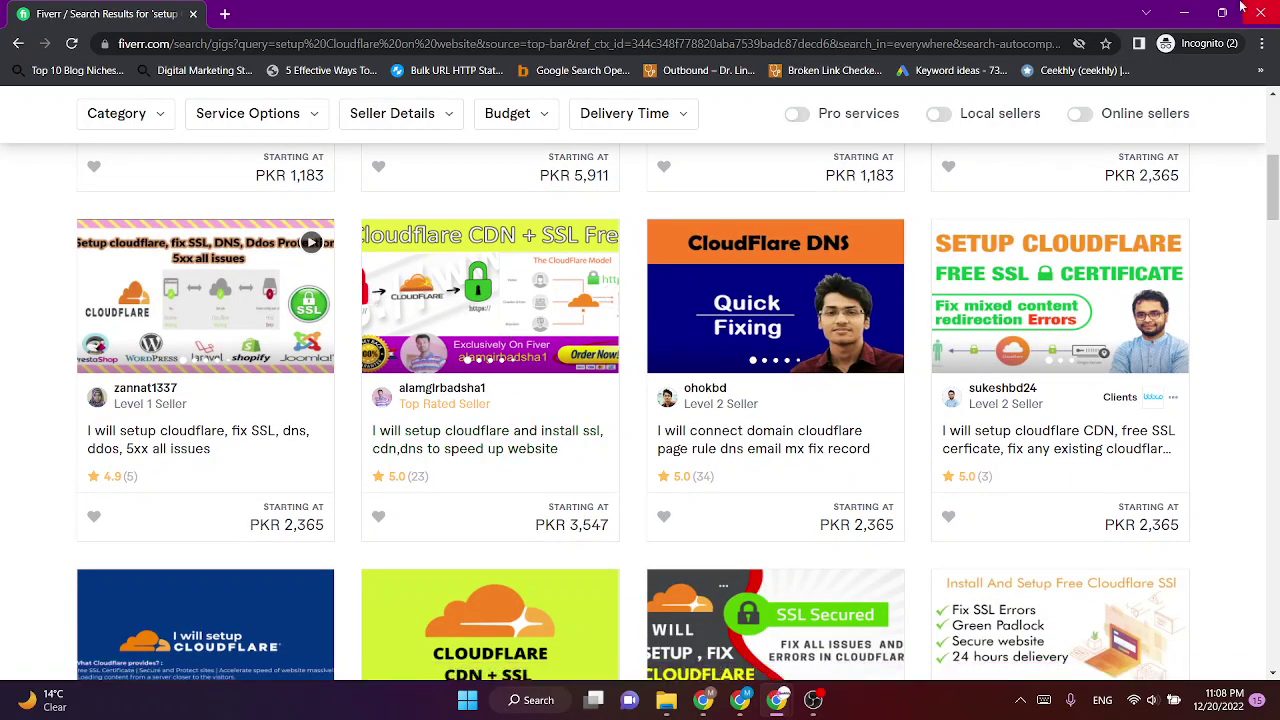
scroll(391, 160, up, 5)
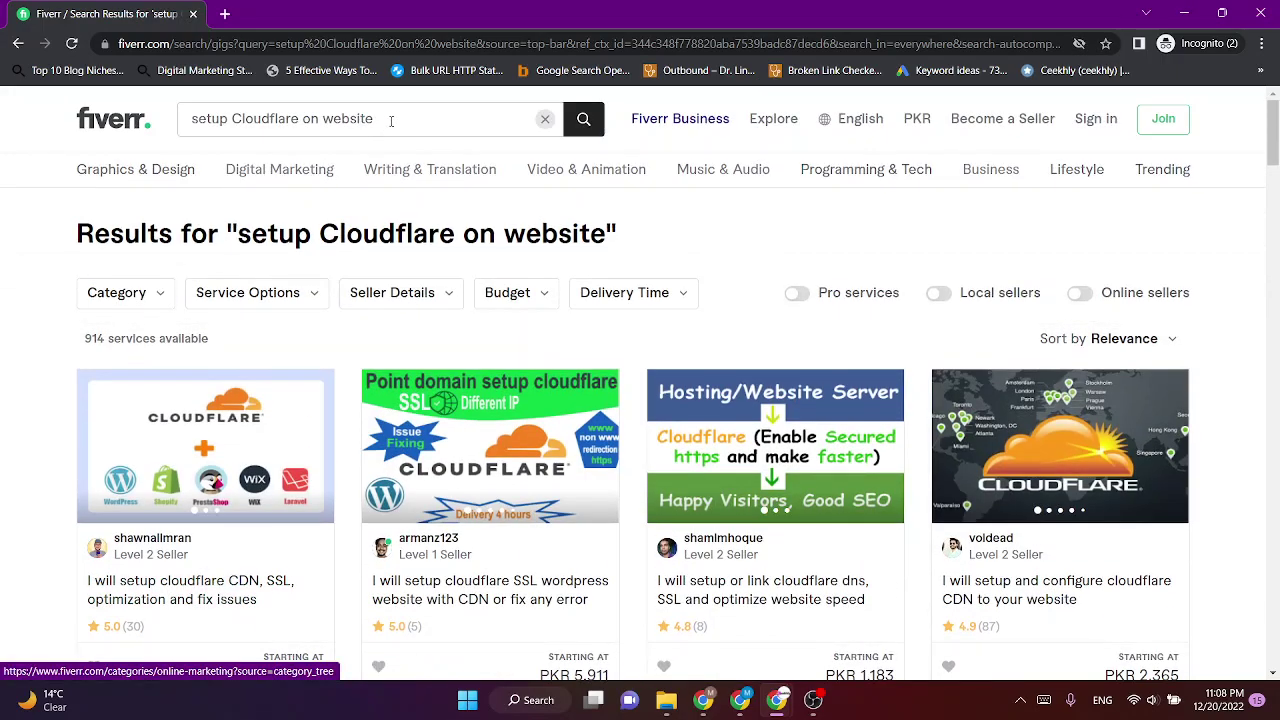
Replace the Fiverr query and search for "optimize website images".
drag(391, 120, 127, 133)
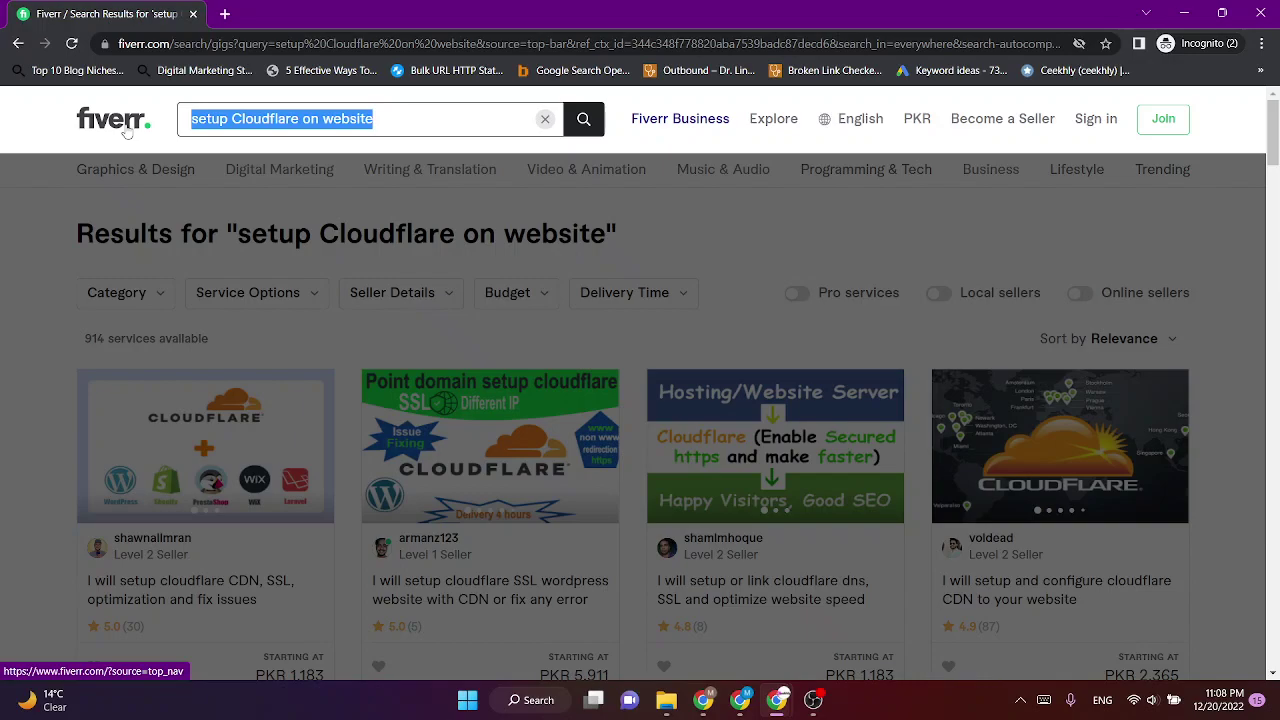
key(BackSpace)
text(o)
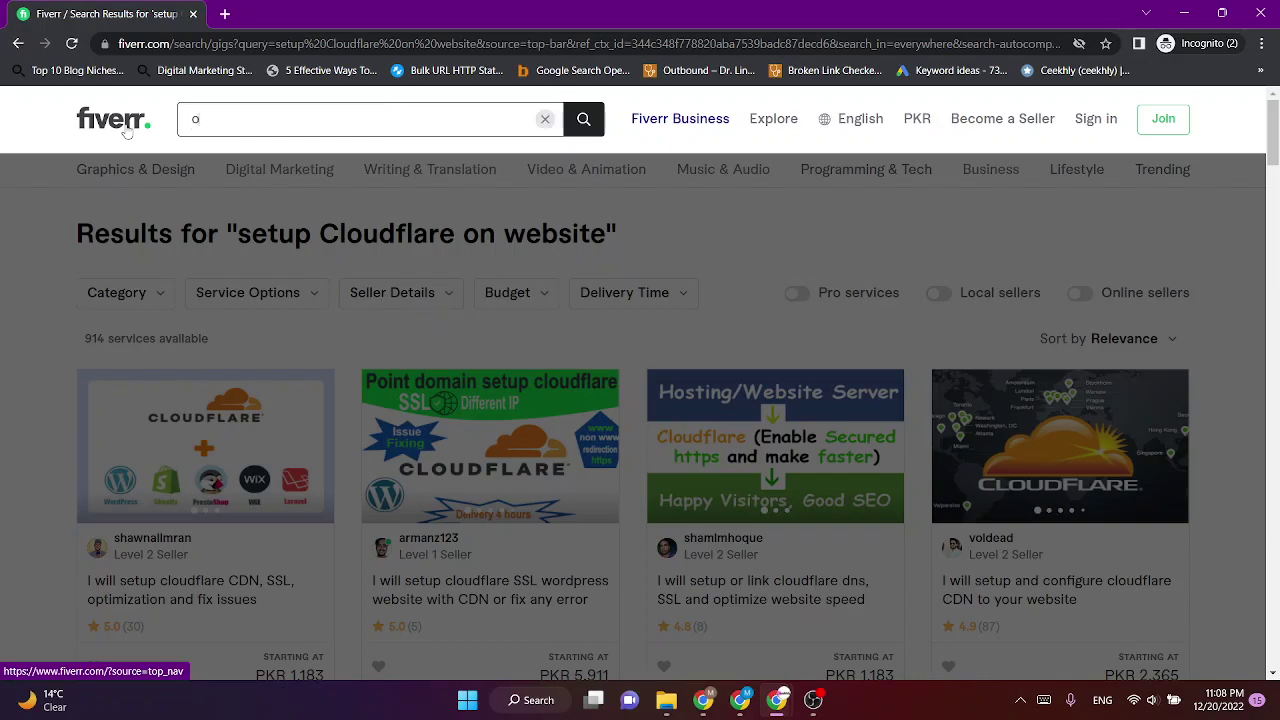
text(ptimize )
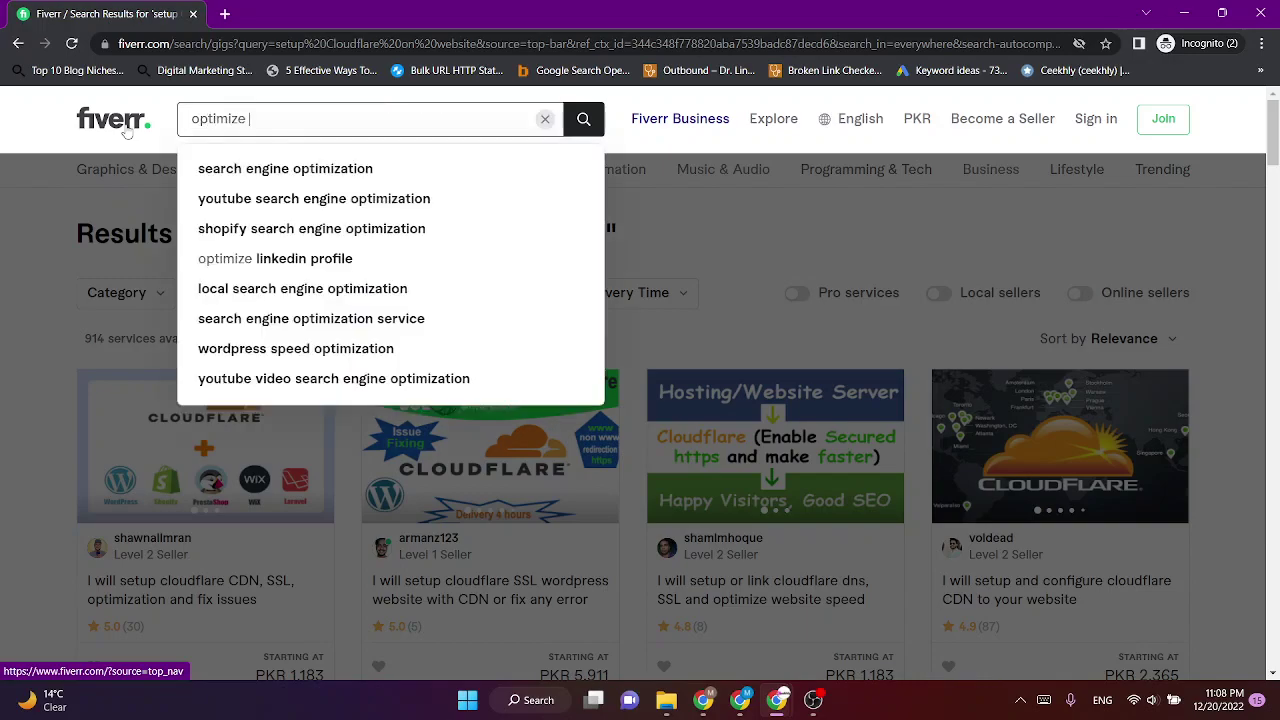
text(website images)
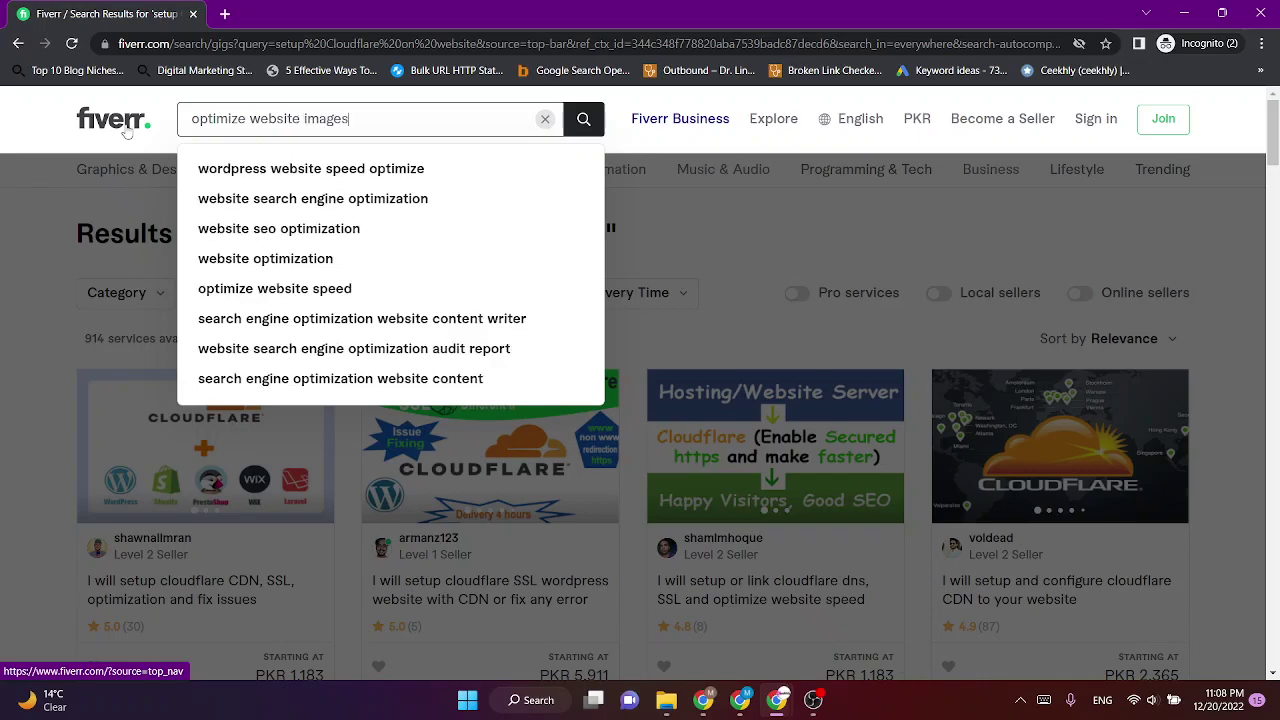
key(Return)
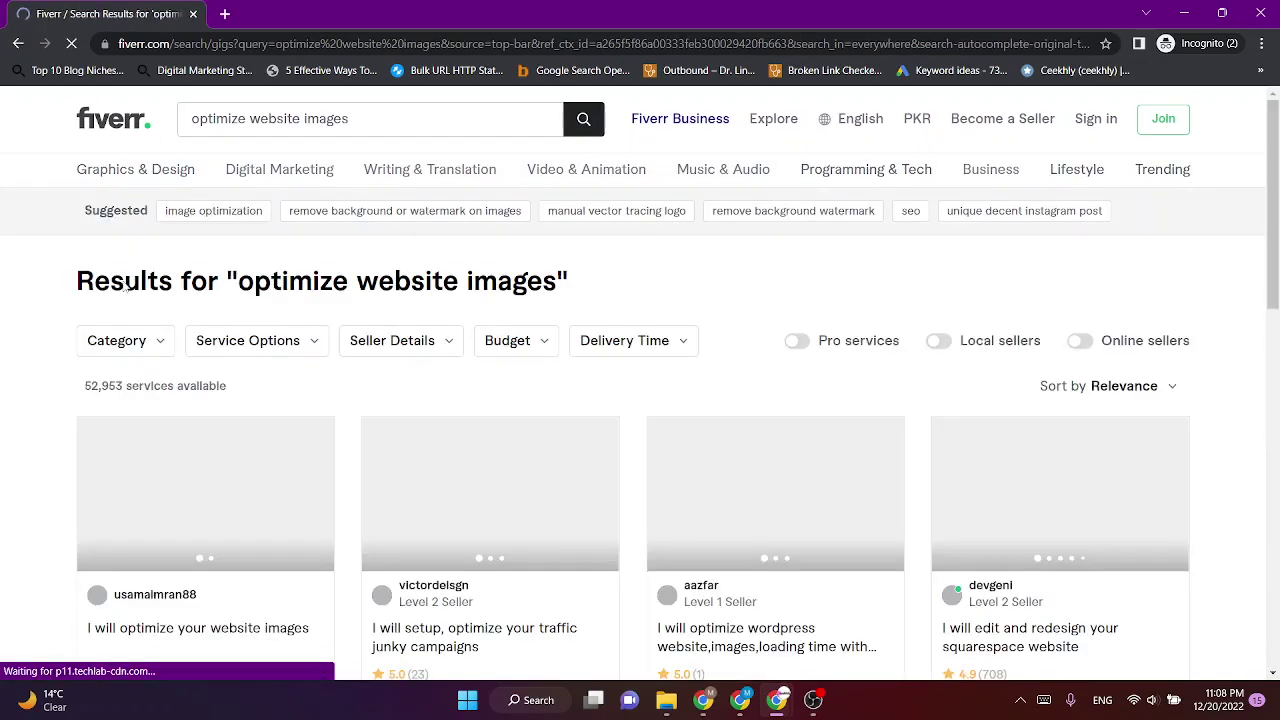
Review the service count and the gigs listed for optimizing website images.
drag(84, 390, 278, 386)
scroll(278, 386, down, 2)
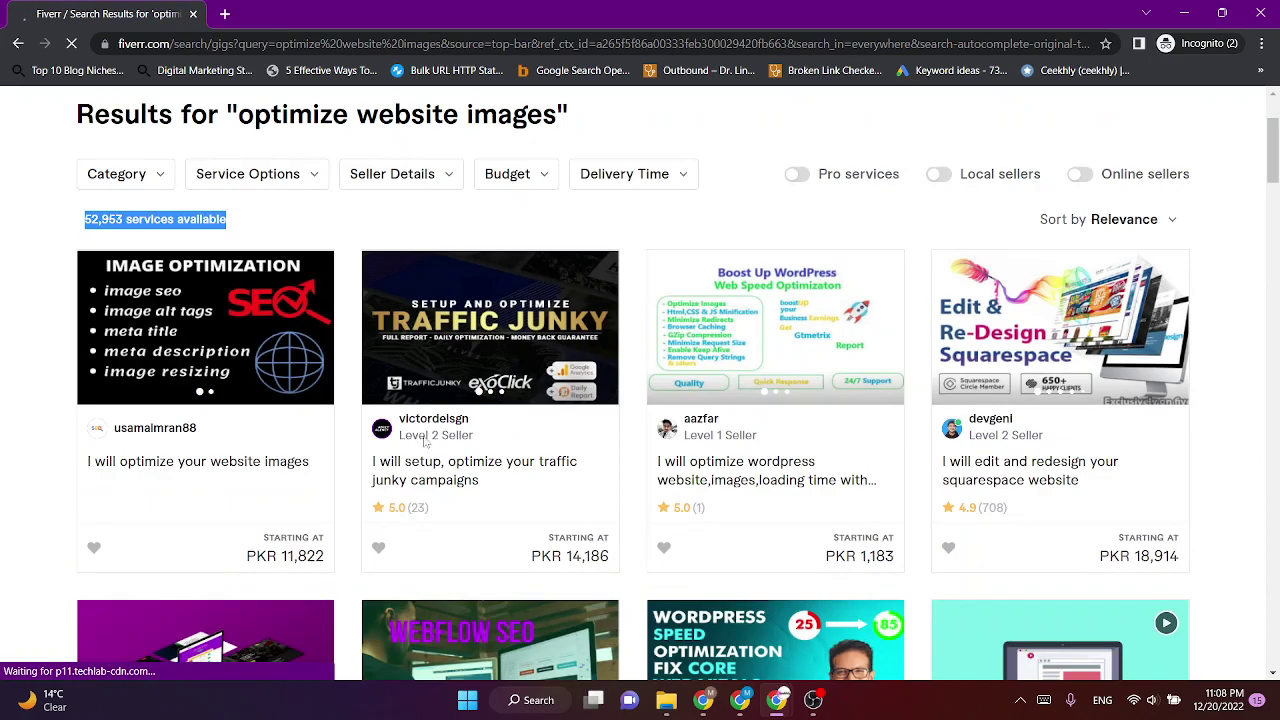
scroll(414, 471, up, 2)
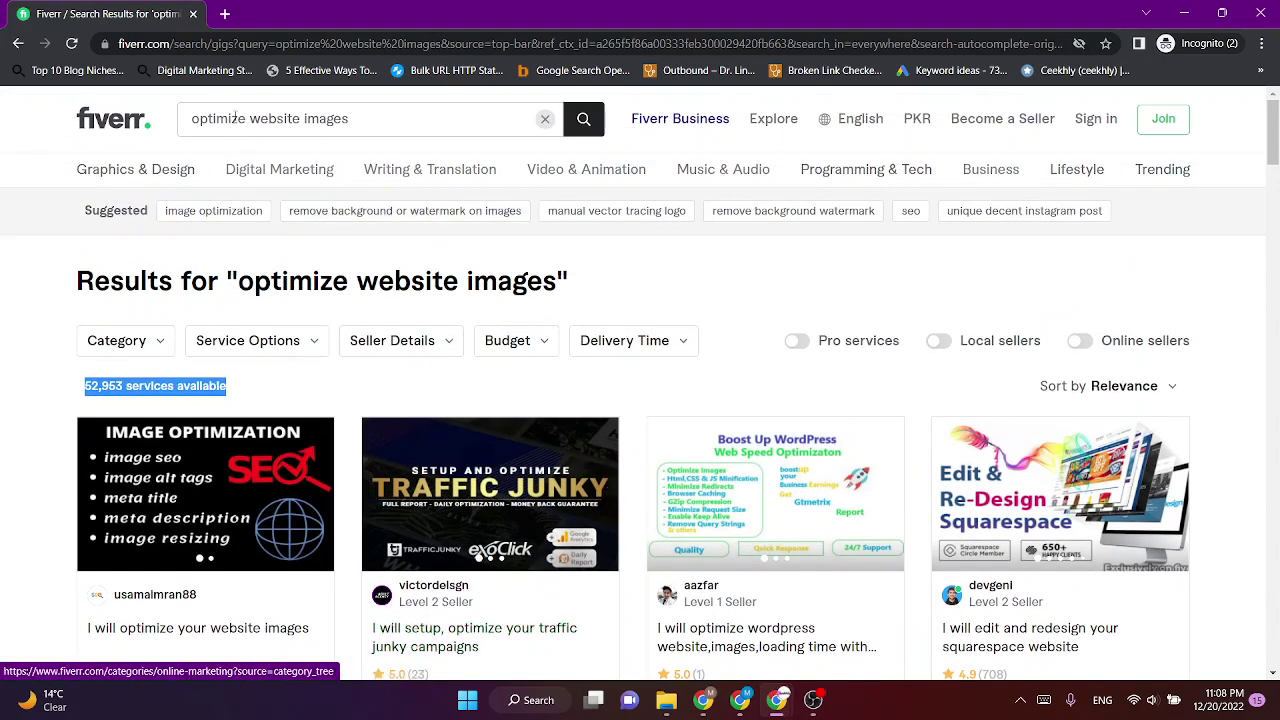
click(233, 117)
click(673, 266)
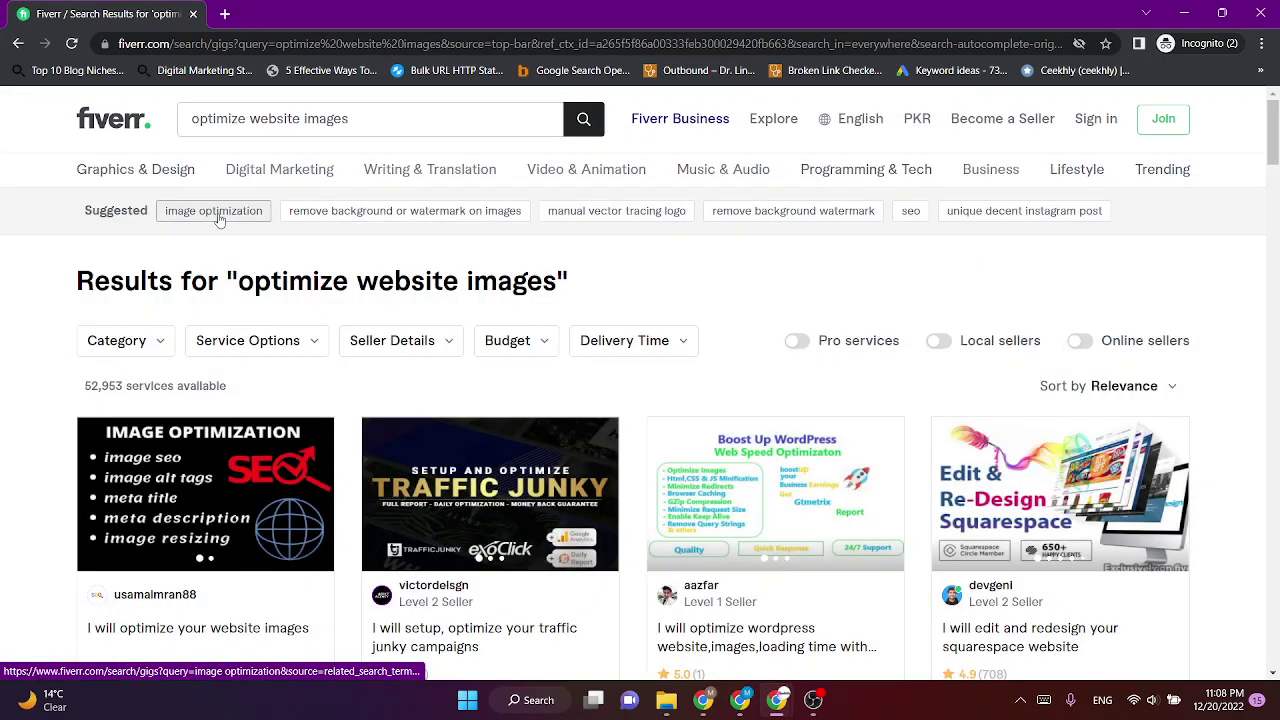
Search Fiverr for "wordpress image optimization" services.
click(241, 115)
key(ctrl+a)
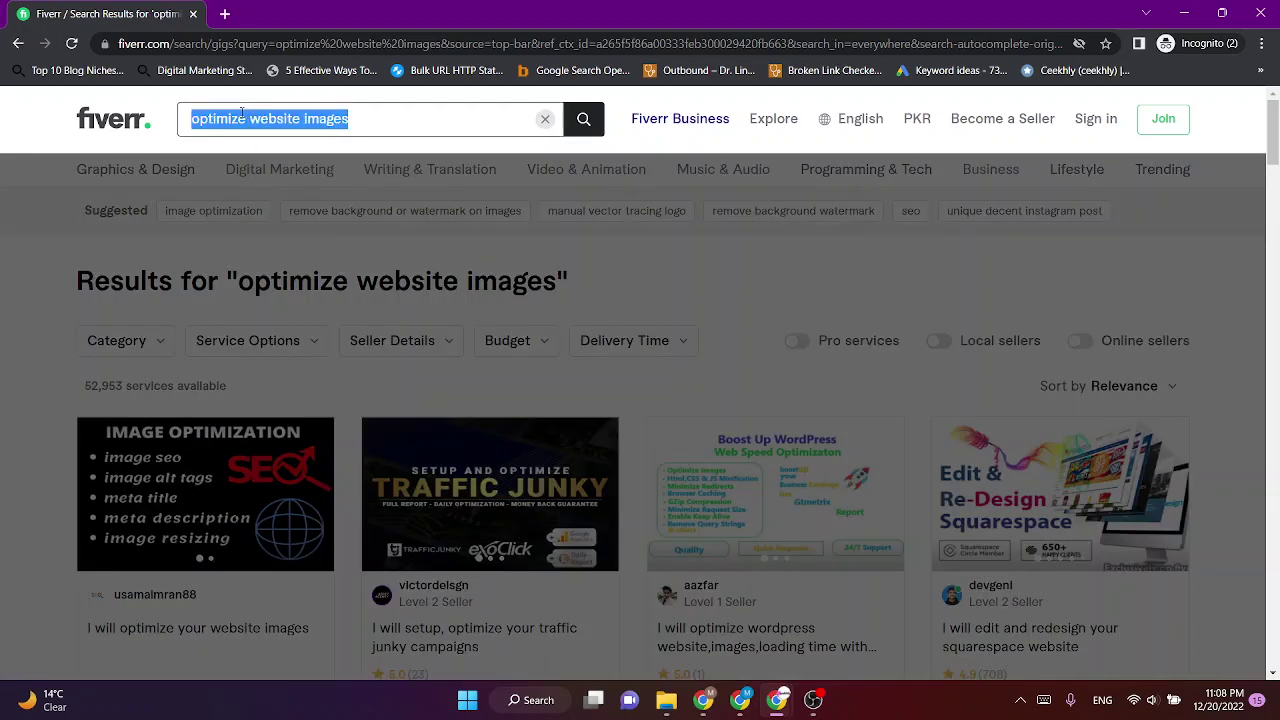
text(wordpress image optimizat)
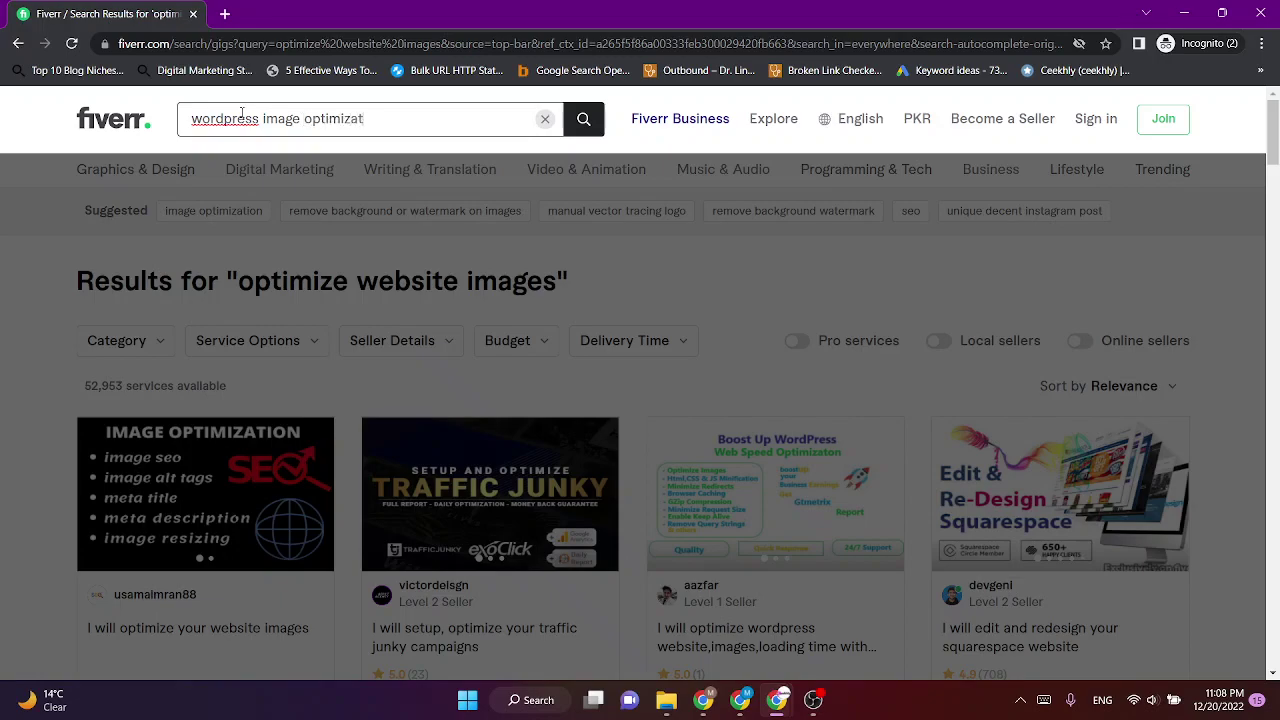
text(ion)
key(Return)
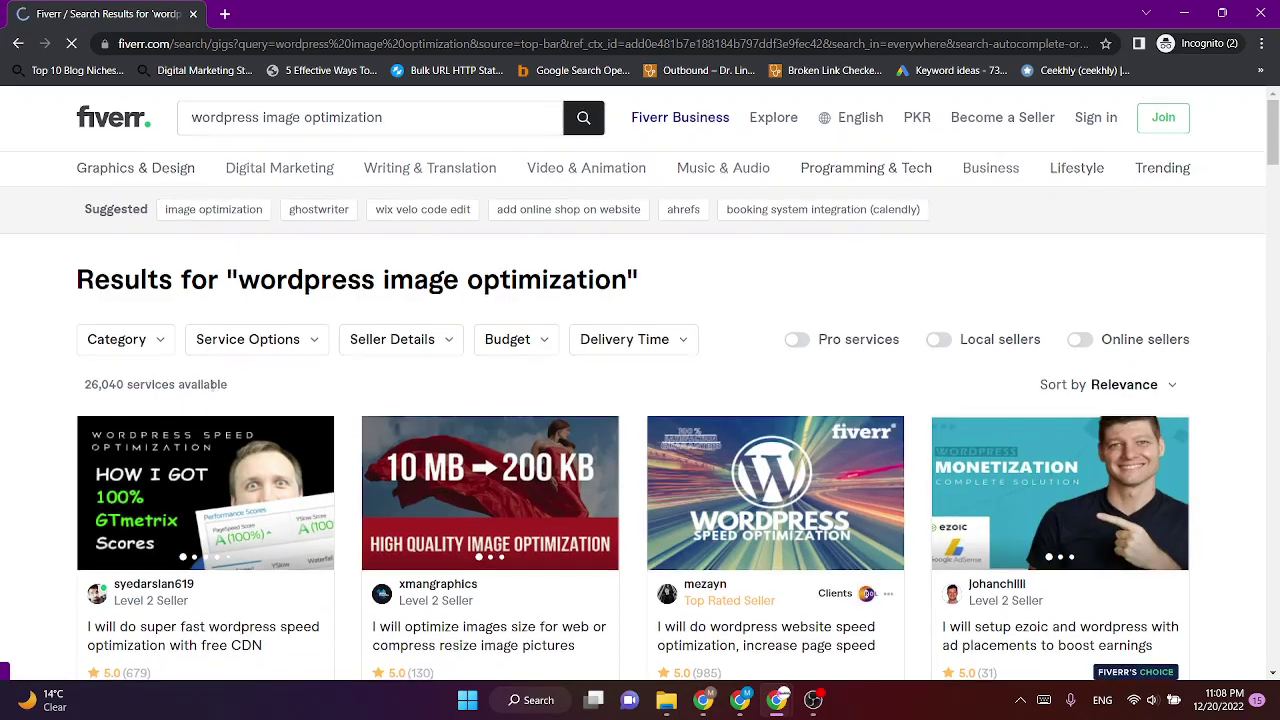
Look through the gigs and starting prices for WordPress image optimization.
scroll(396, 443, down, 3)
scroll(444, 384, down, 3)
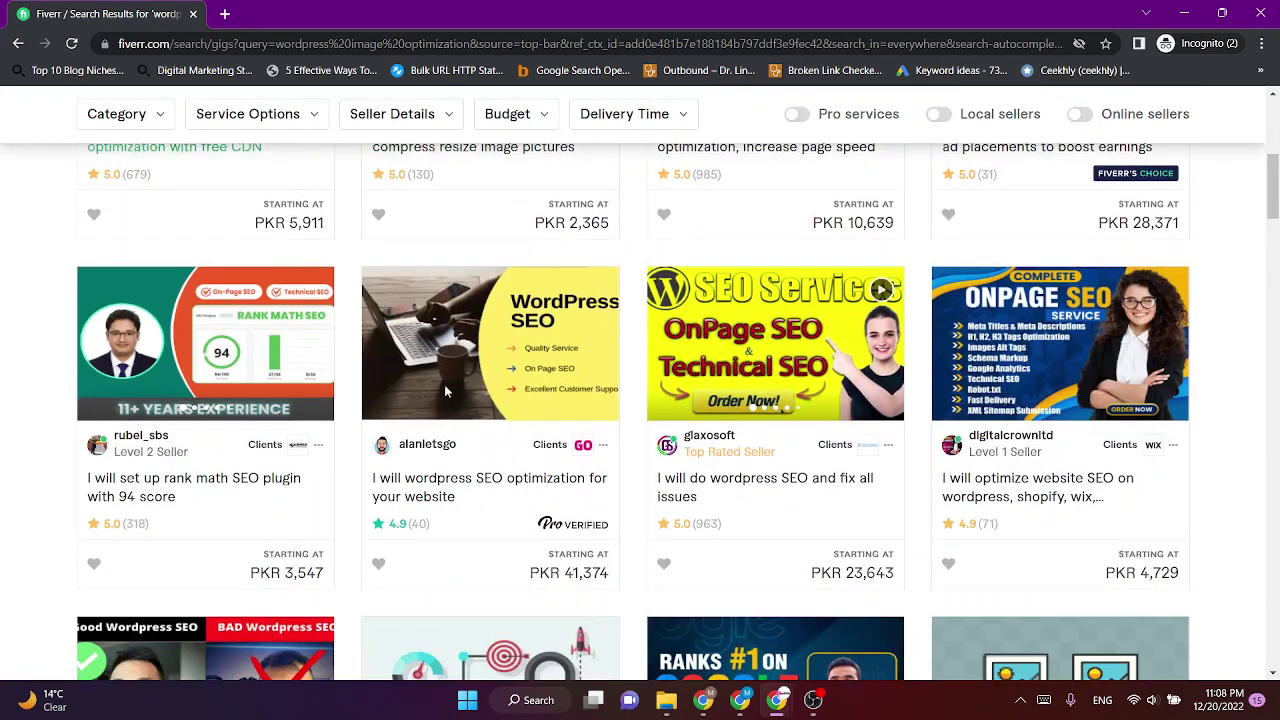
scroll(446, 369, up, 6)
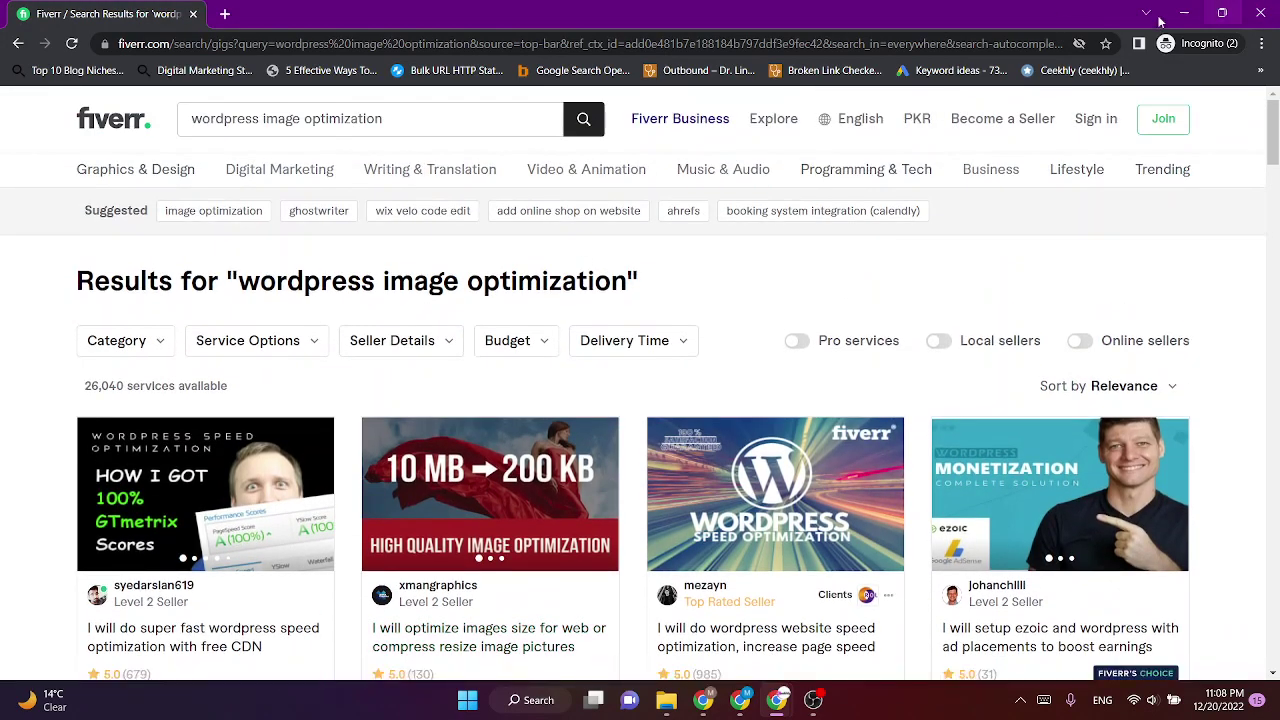
click(1184, 13)
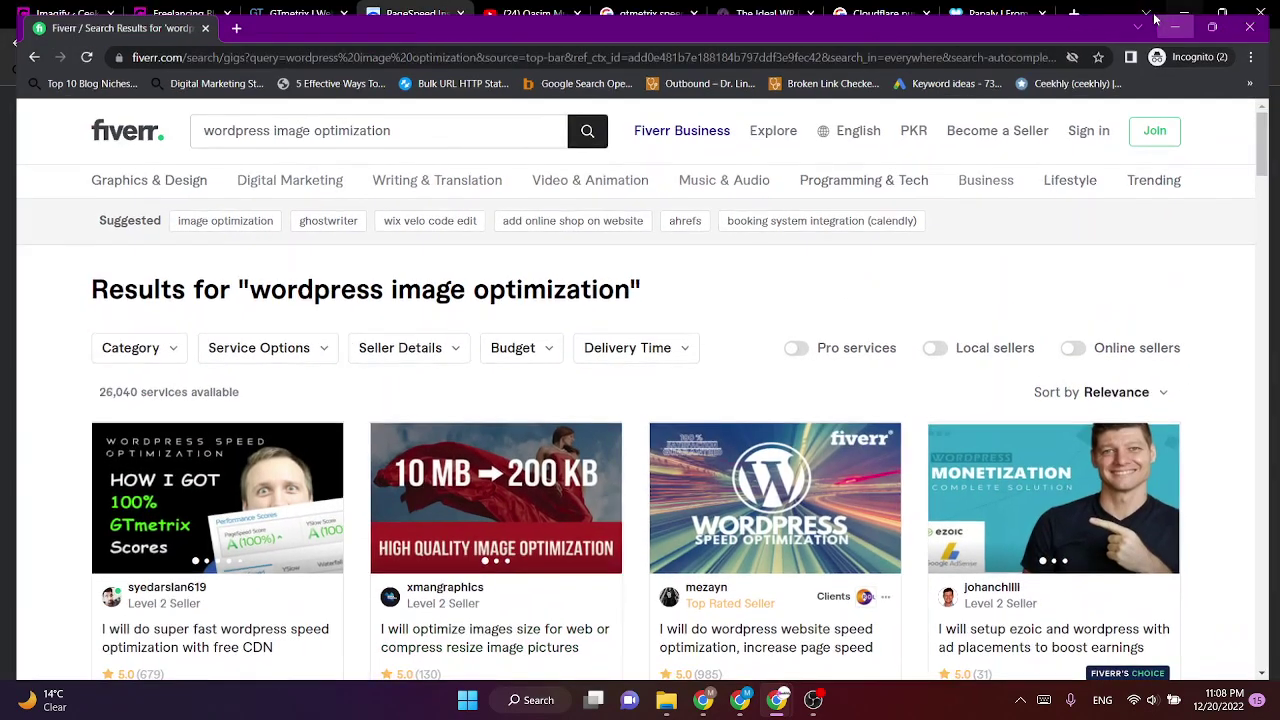
click(309, 12)
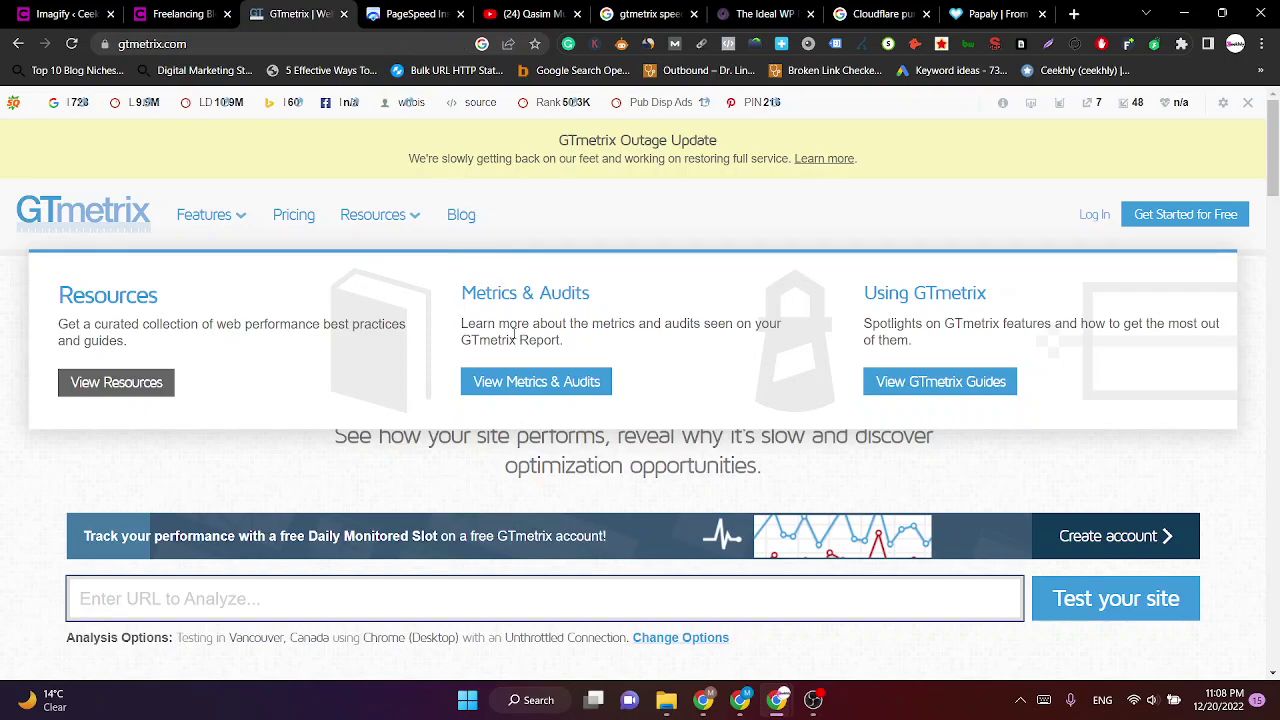
scroll(452, 346, down, 2)
click(452, 346)
click(235, 456)
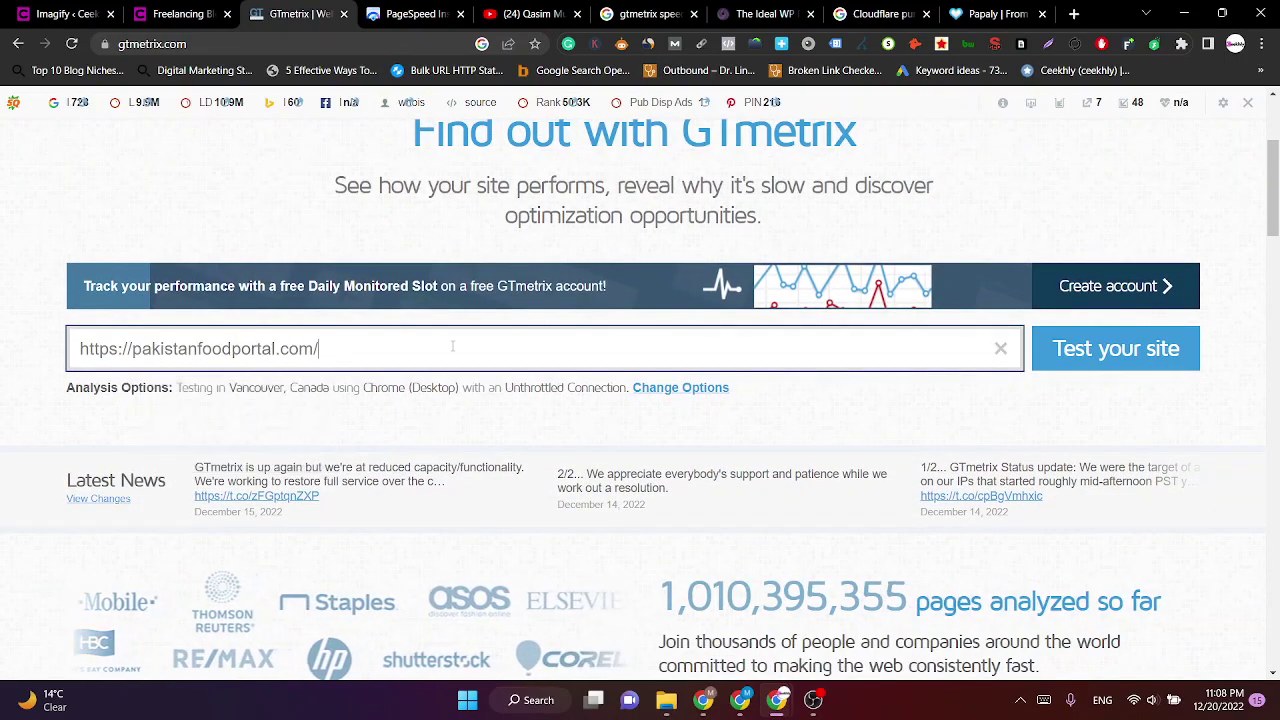
click(1118, 344)
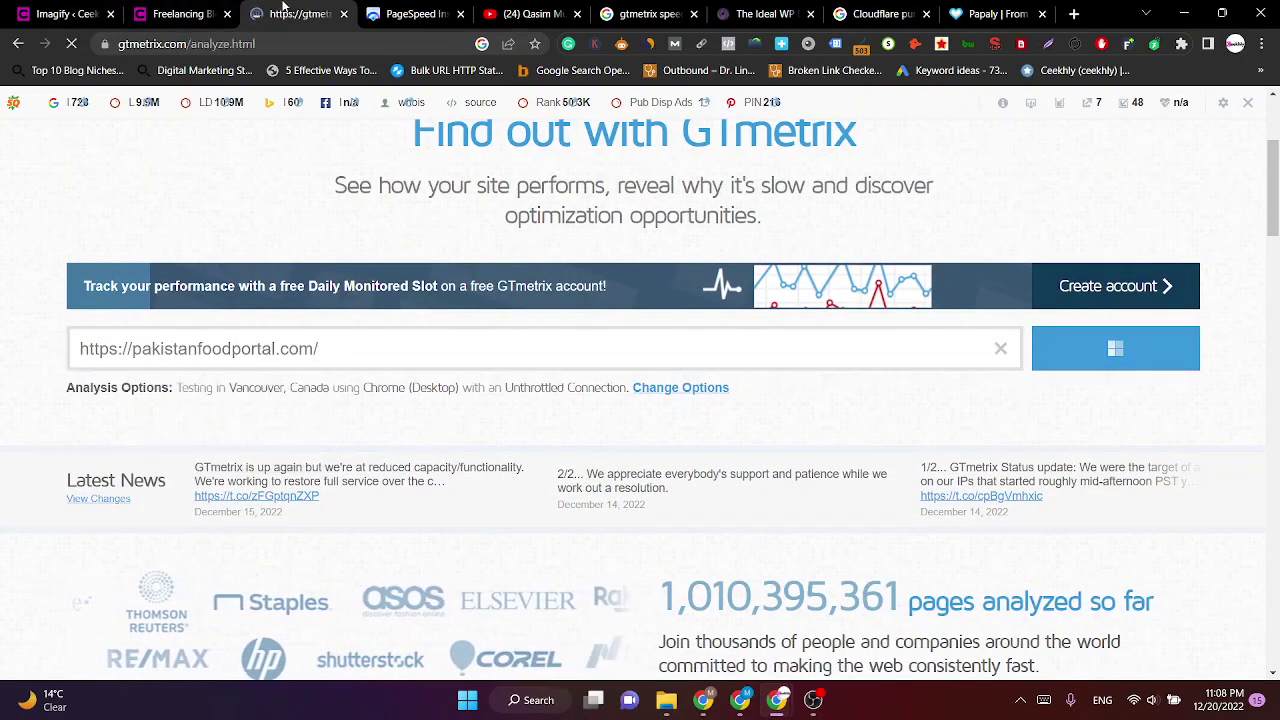
Return to the Imagify settings page and leave the API key sign-up dialog.
click(190, 14)
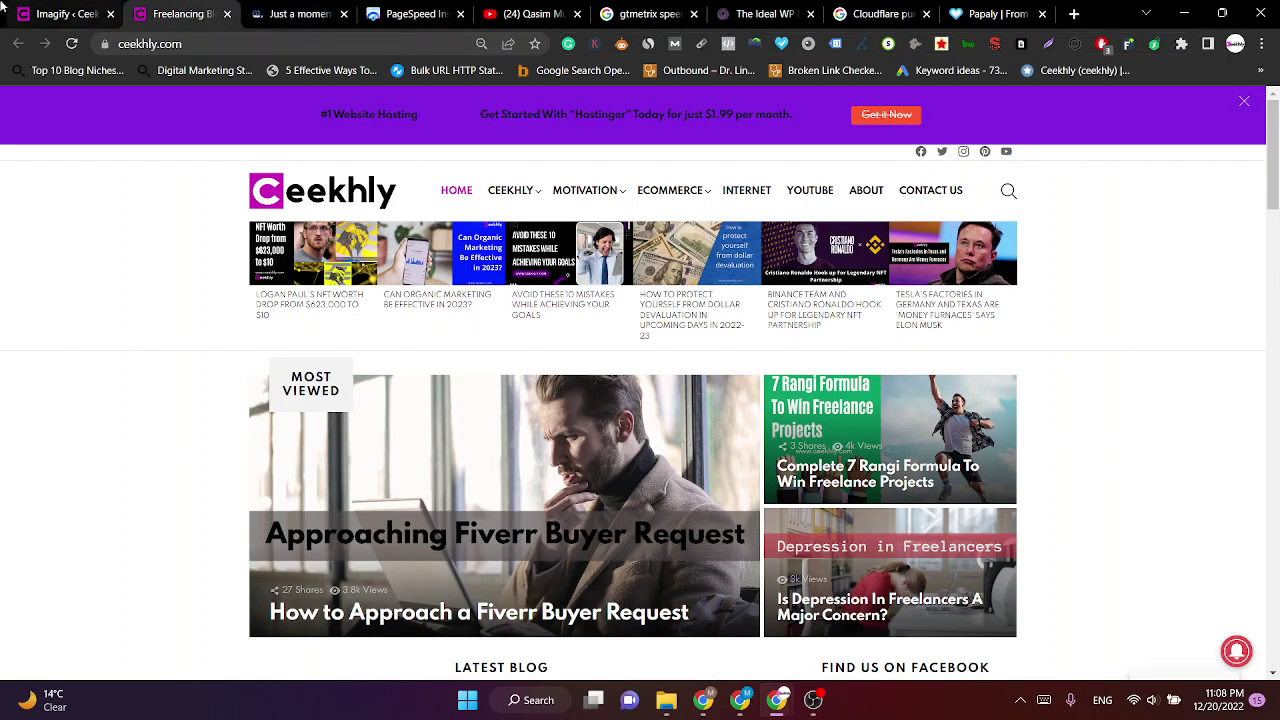
click(60, 14)
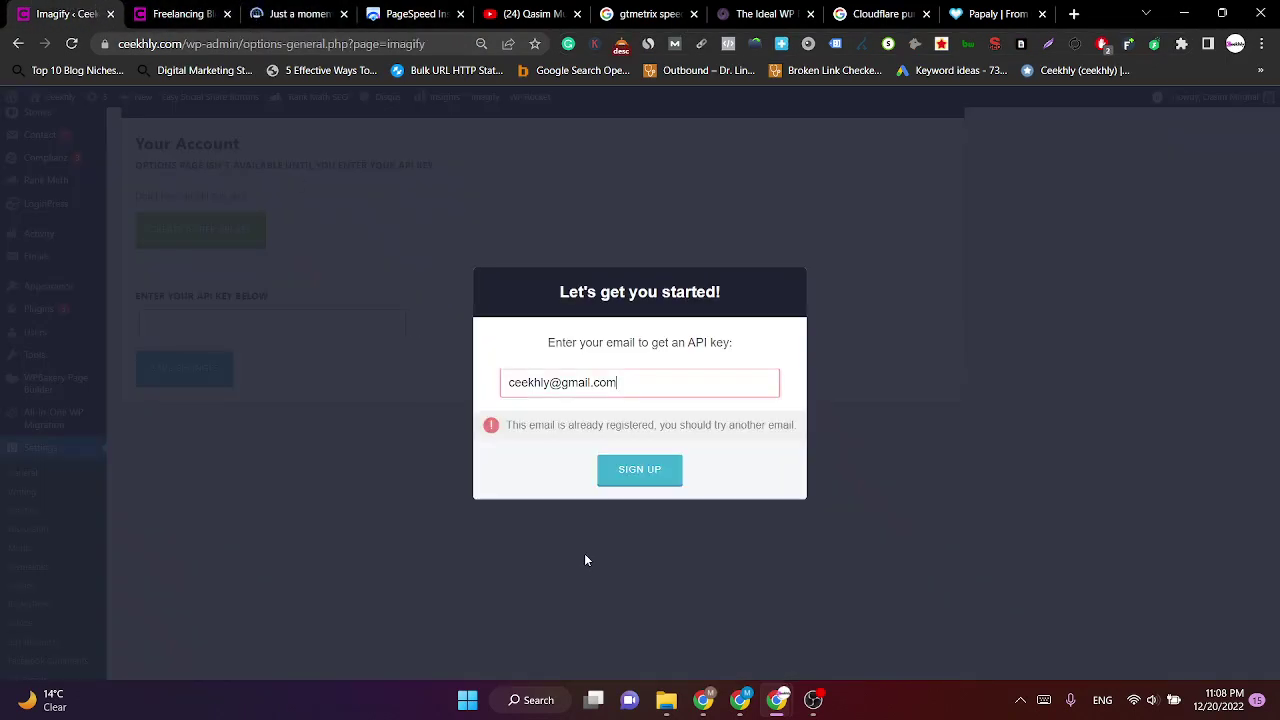
click(649, 469)
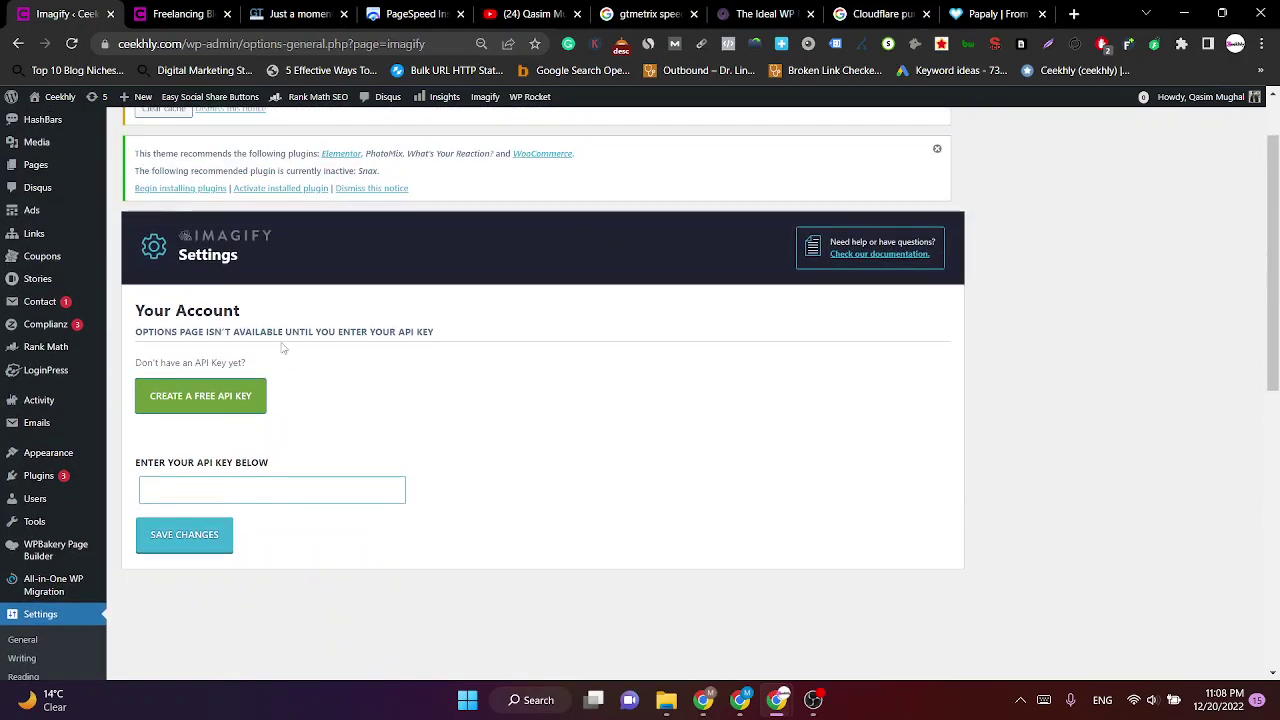
Dismiss the BuddyPress components notice on the Imagify settings page and switch to the ceekhly.com home page.
scroll(283, 348, up, 1)
scroll(240, 330, down, 2)
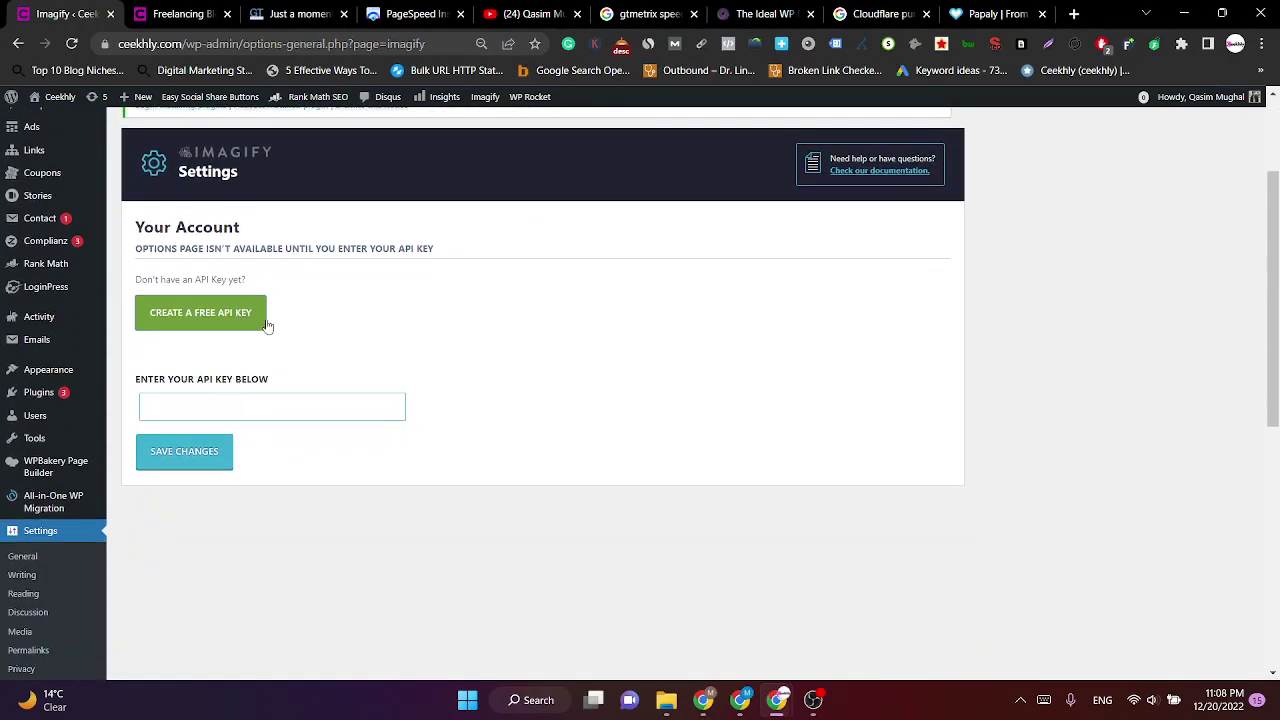
scroll(43, 626, down, 2)
scroll(63, 449, up, 3)
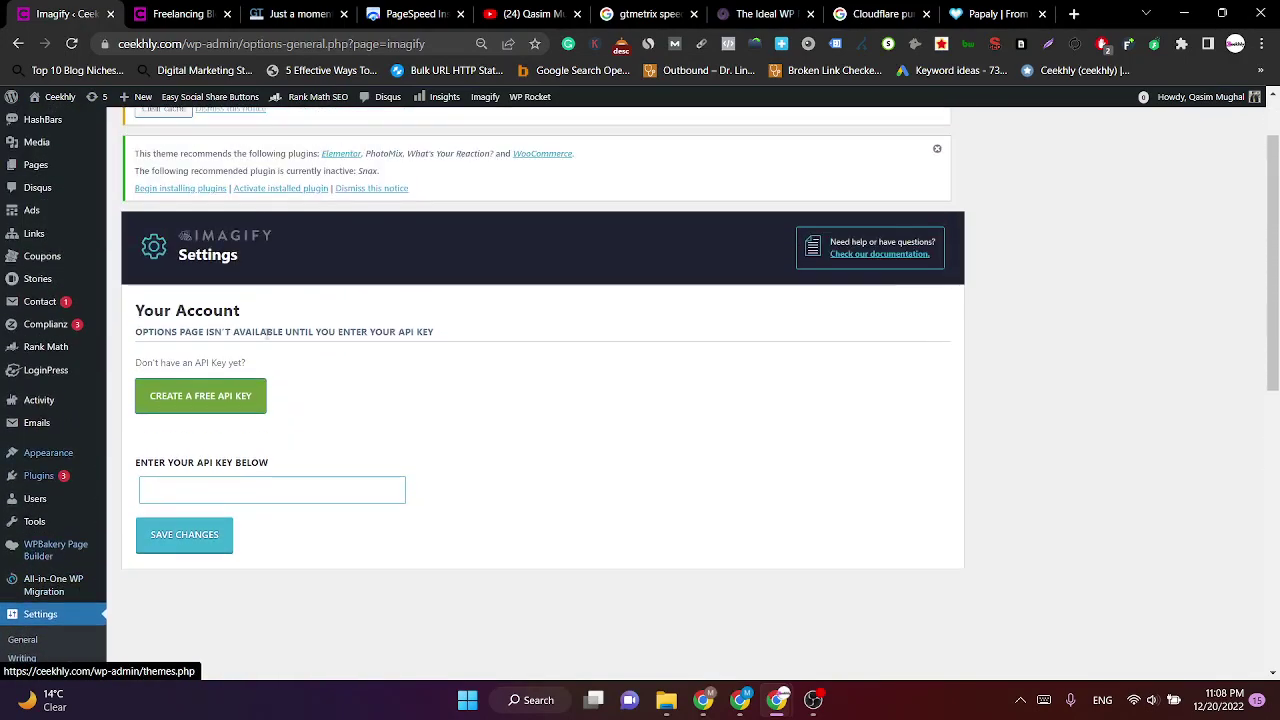
scroll(60, 405, up, 1)
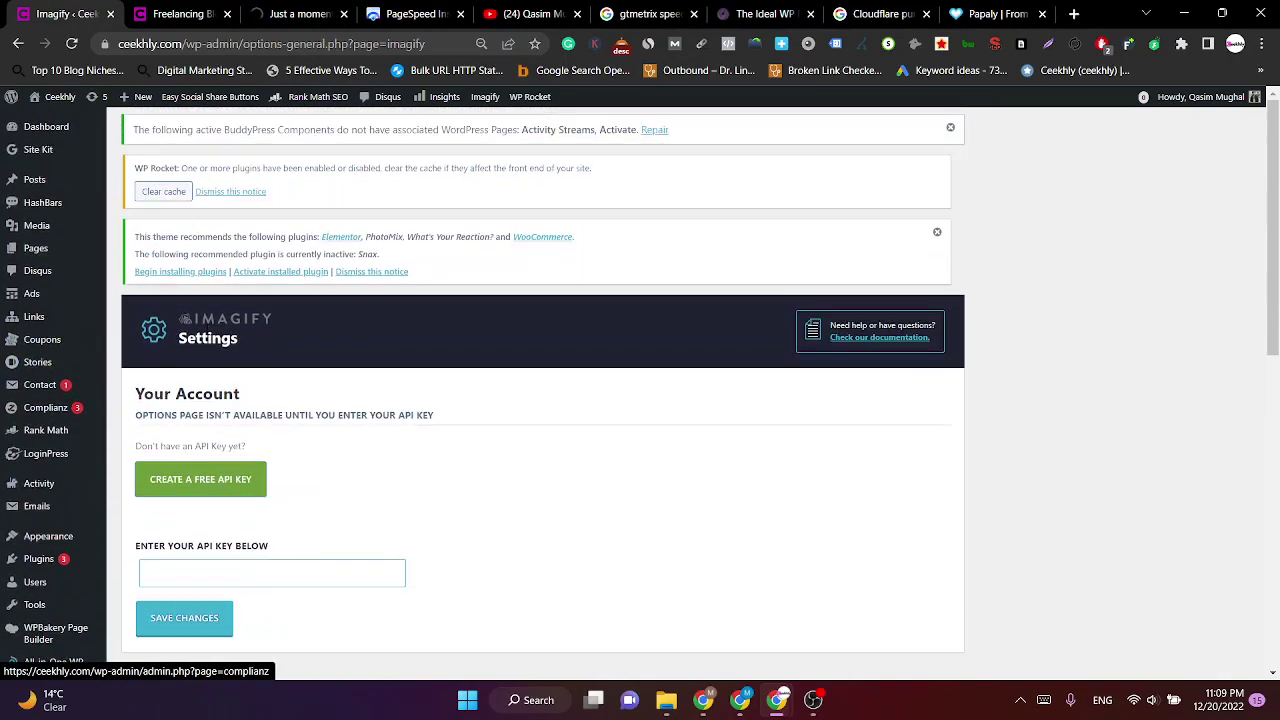
click(947, 126)
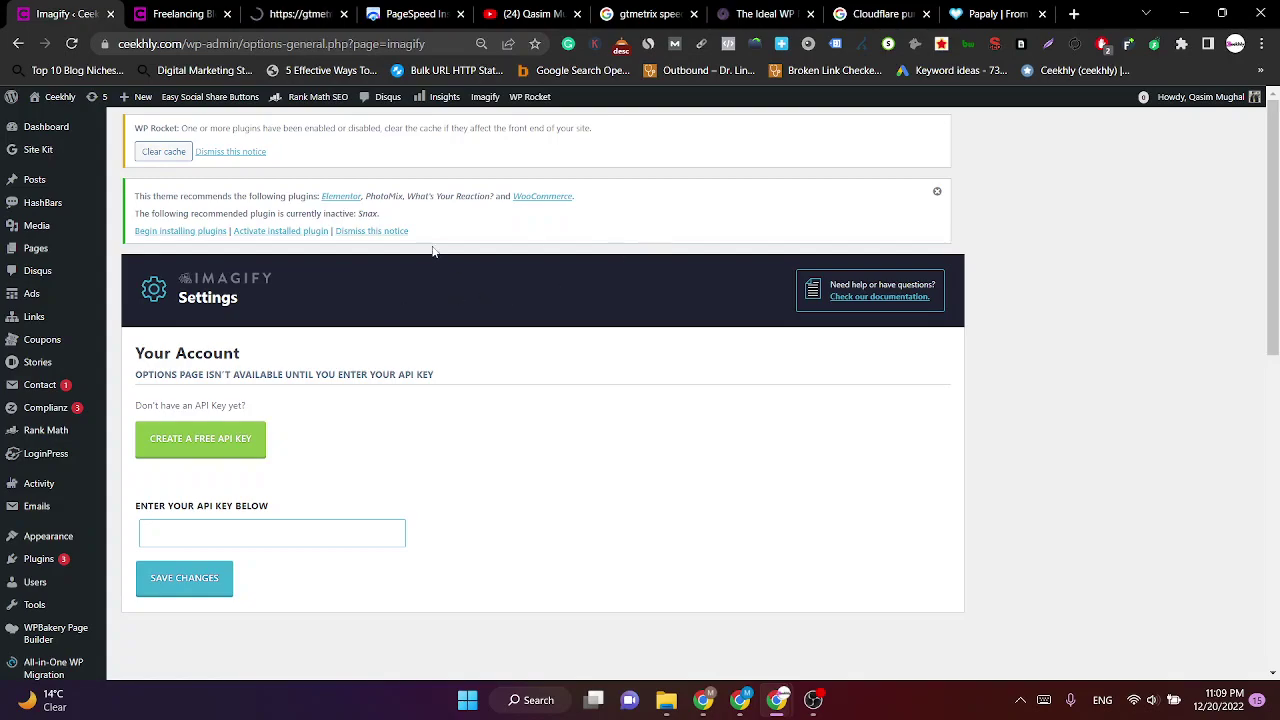
click(174, 12)
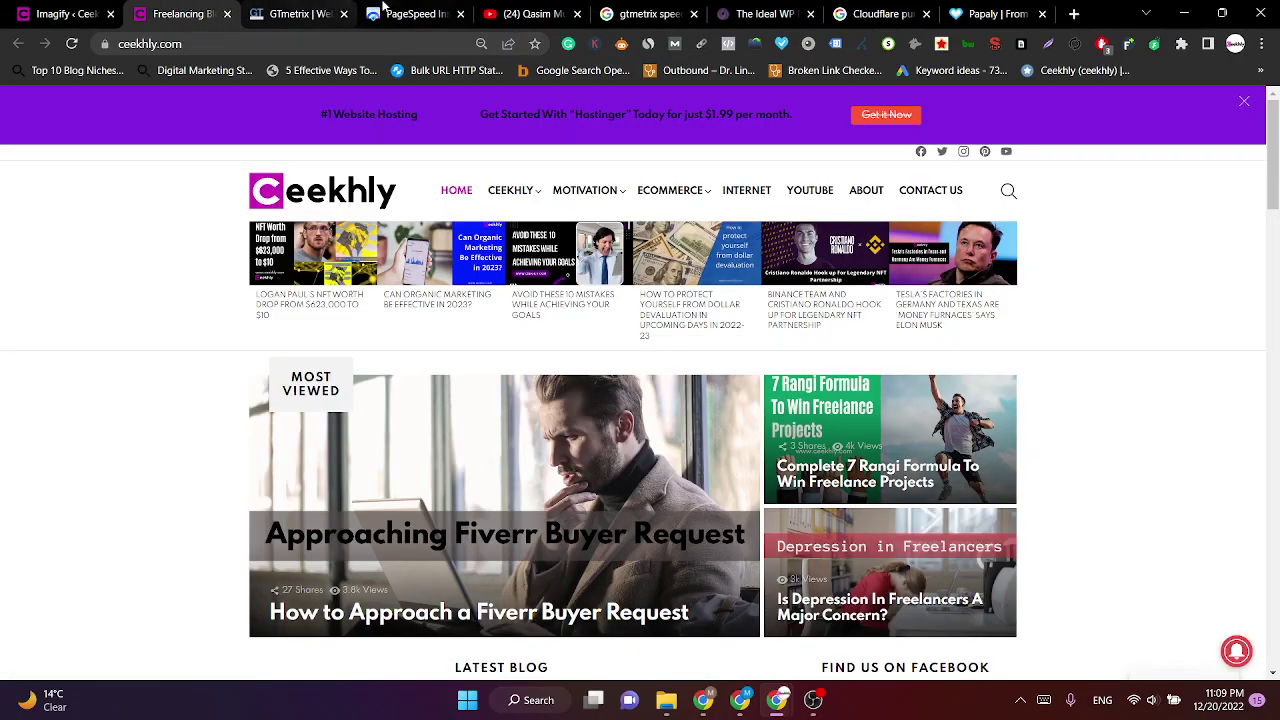
Check the GTmetrix page for the outcome of the pakistanfoodportal.com test.
click(380, 12)
click(313, 8)
scroll(300, 250, down, 4)
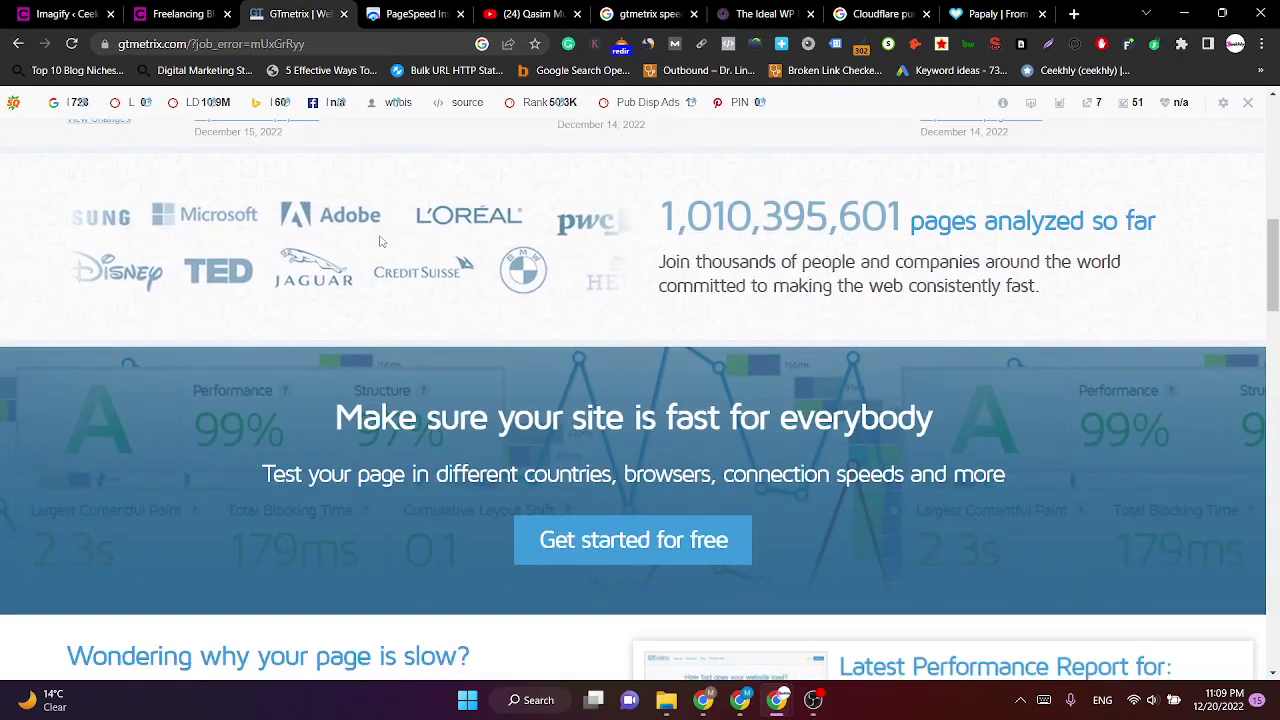
scroll(300, 250, up, 4)
drag(175, 205, 500, 203)
click(500, 203)
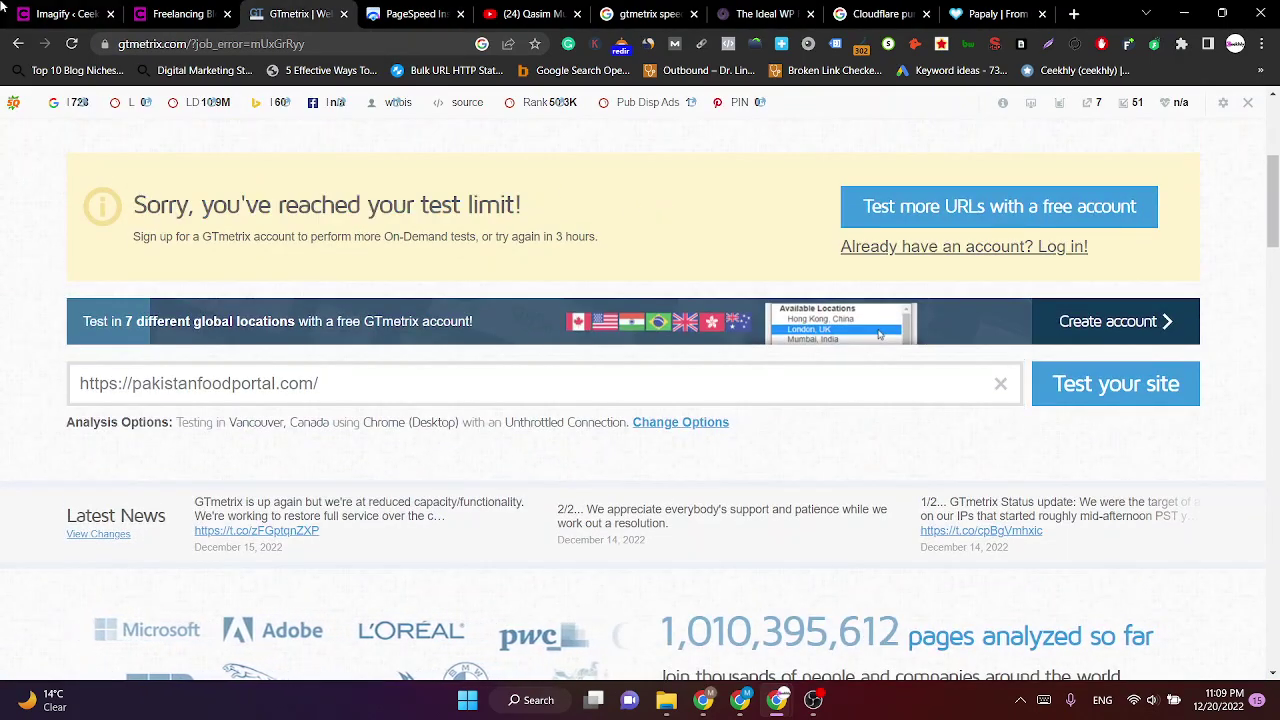
Return to the Imagify settings page, look it over and open the WordPress dashboard.
click(60, 14)
scroll(628, 394, down, 3)
scroll(630, 410, down, 3)
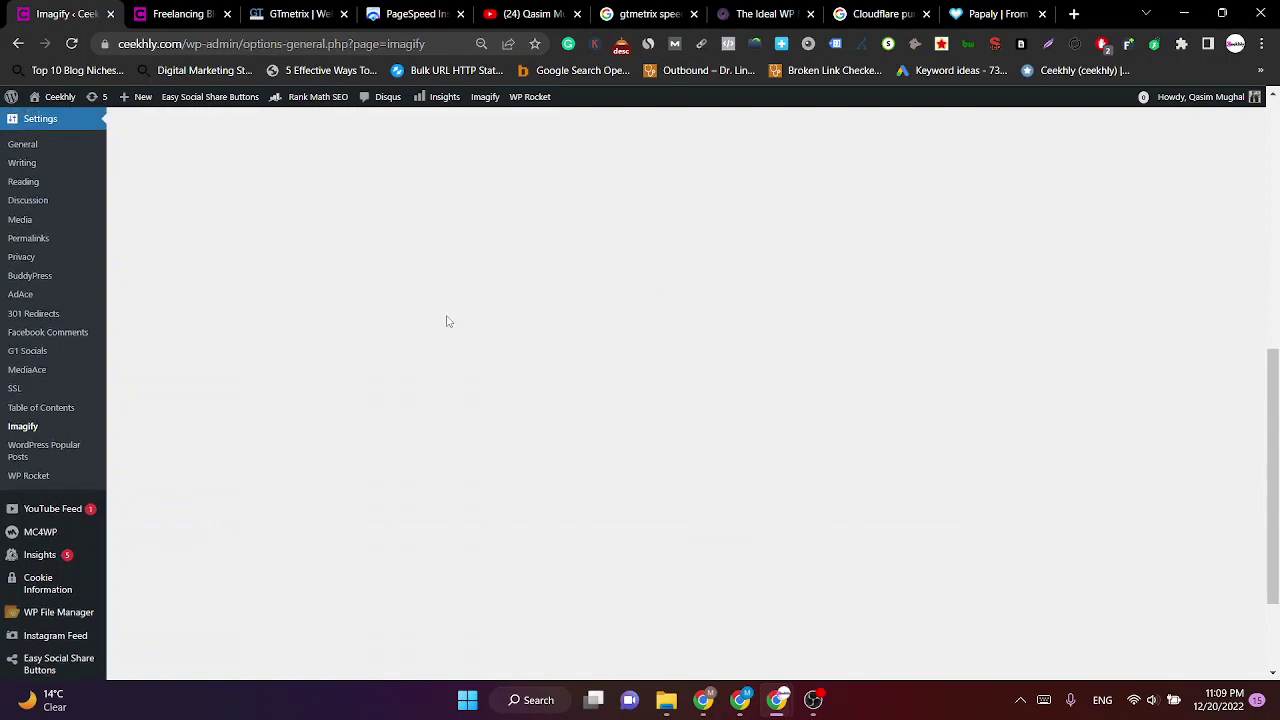
scroll(446, 318, up, 6)
scroll(29, 423, down, 10)
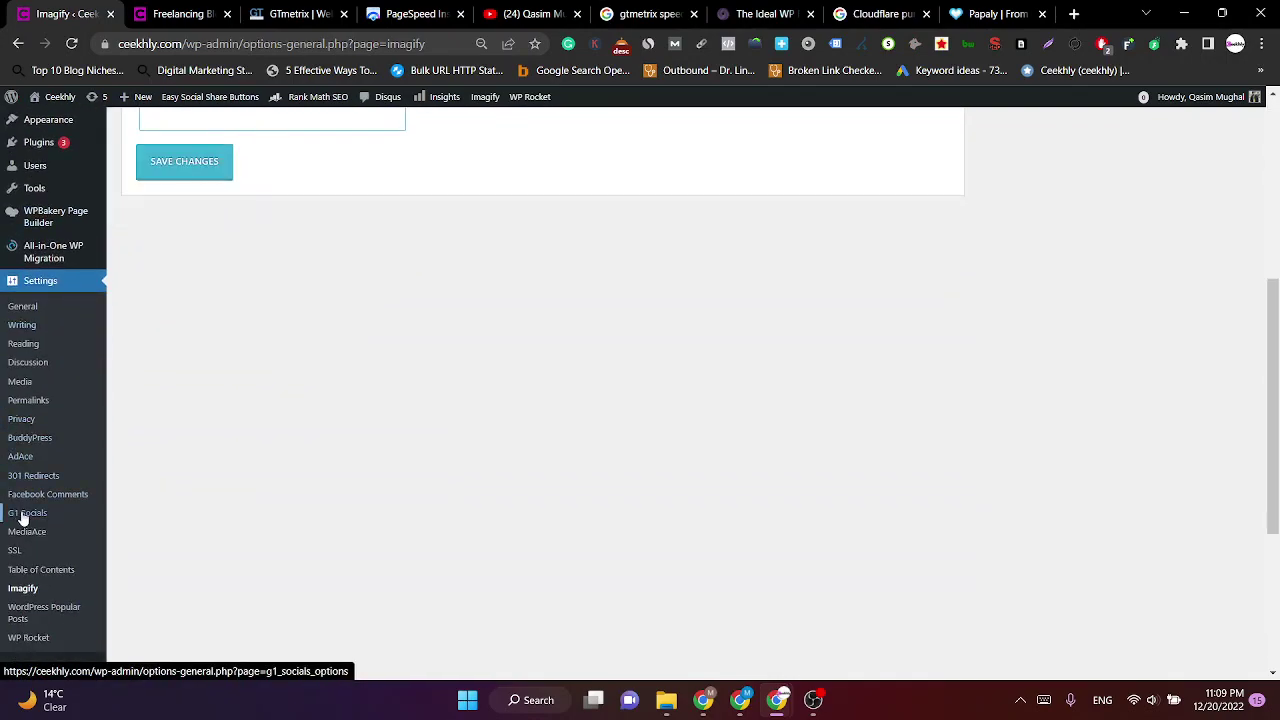
scroll(277, 374, up, 10)
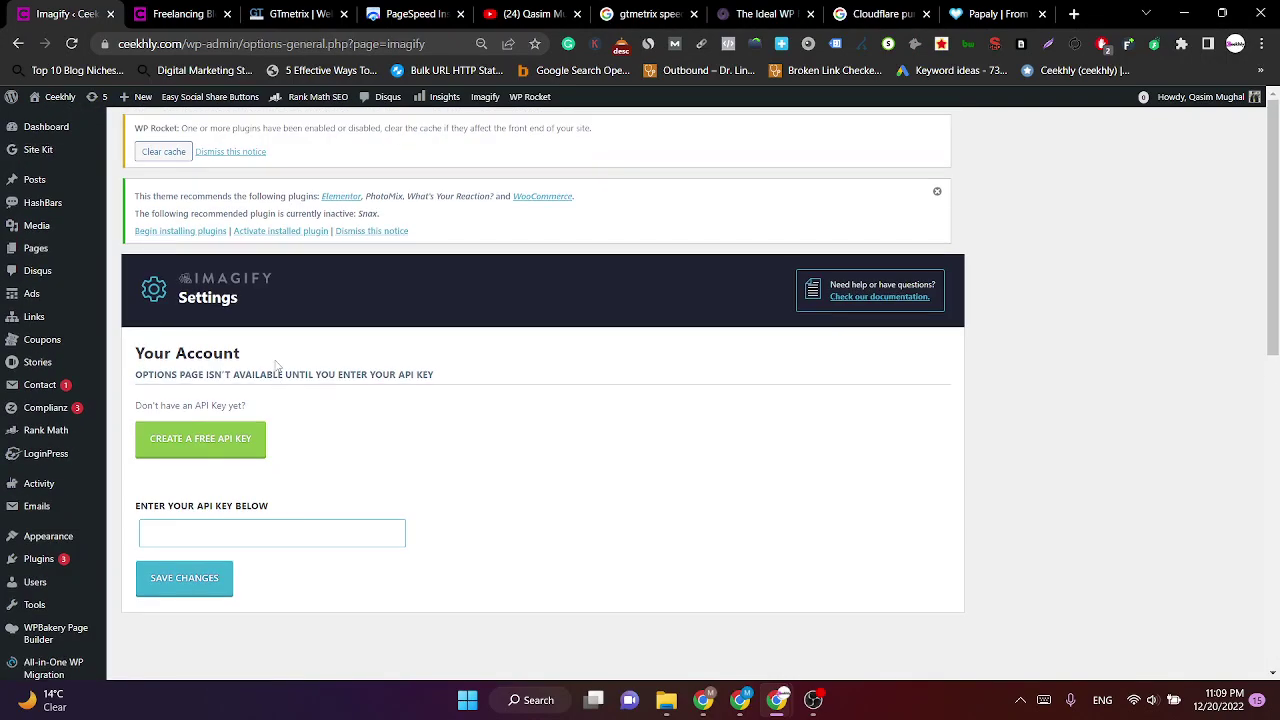
click(24, 131)
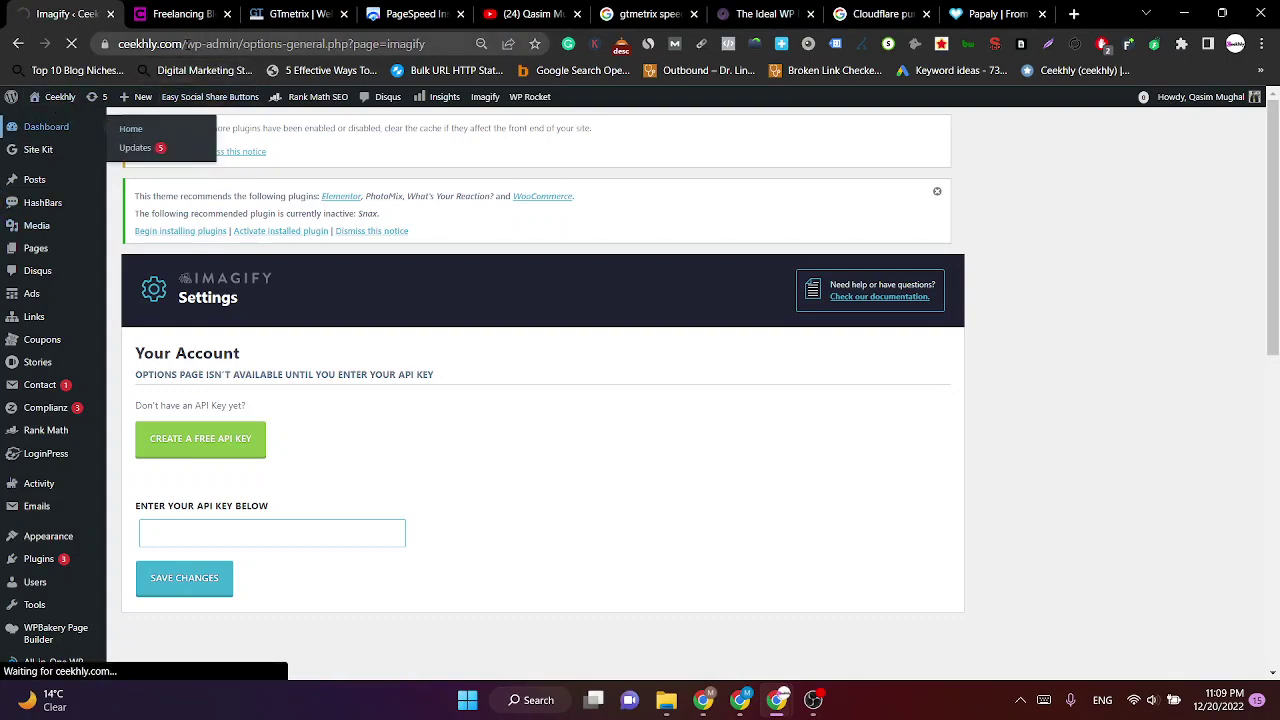
click(150, 44)
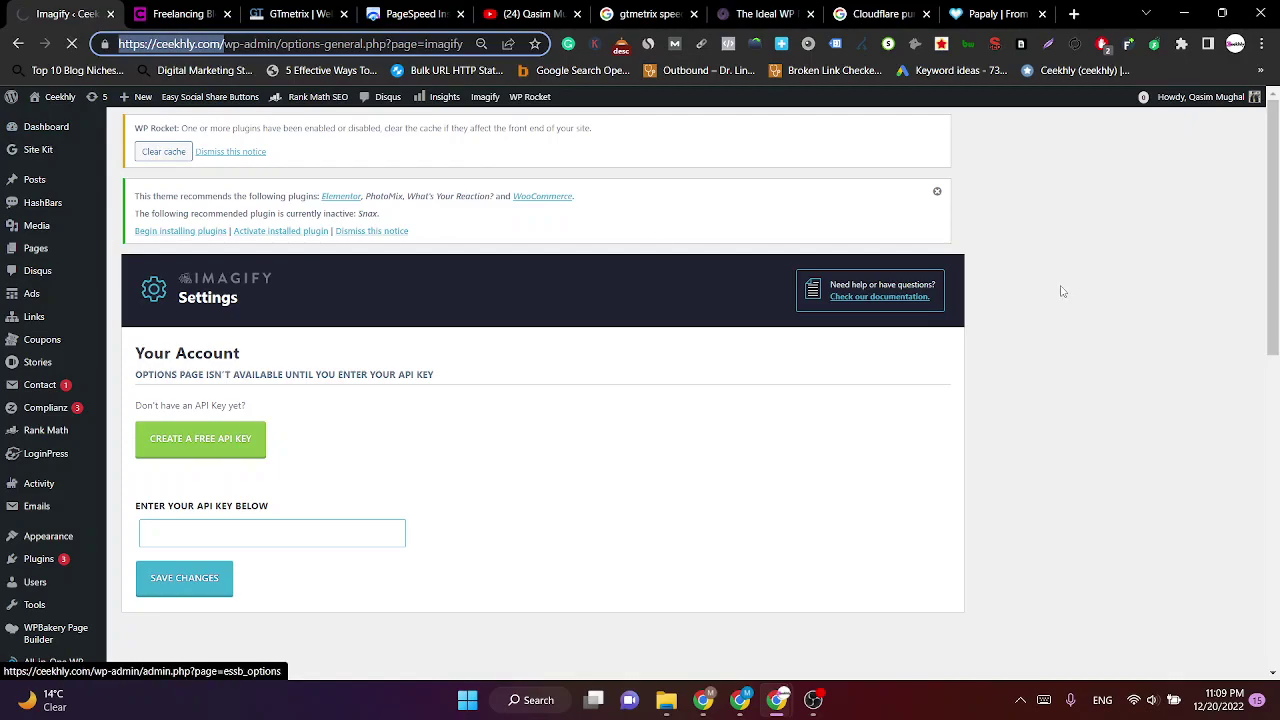
mouse_move(778, 705)
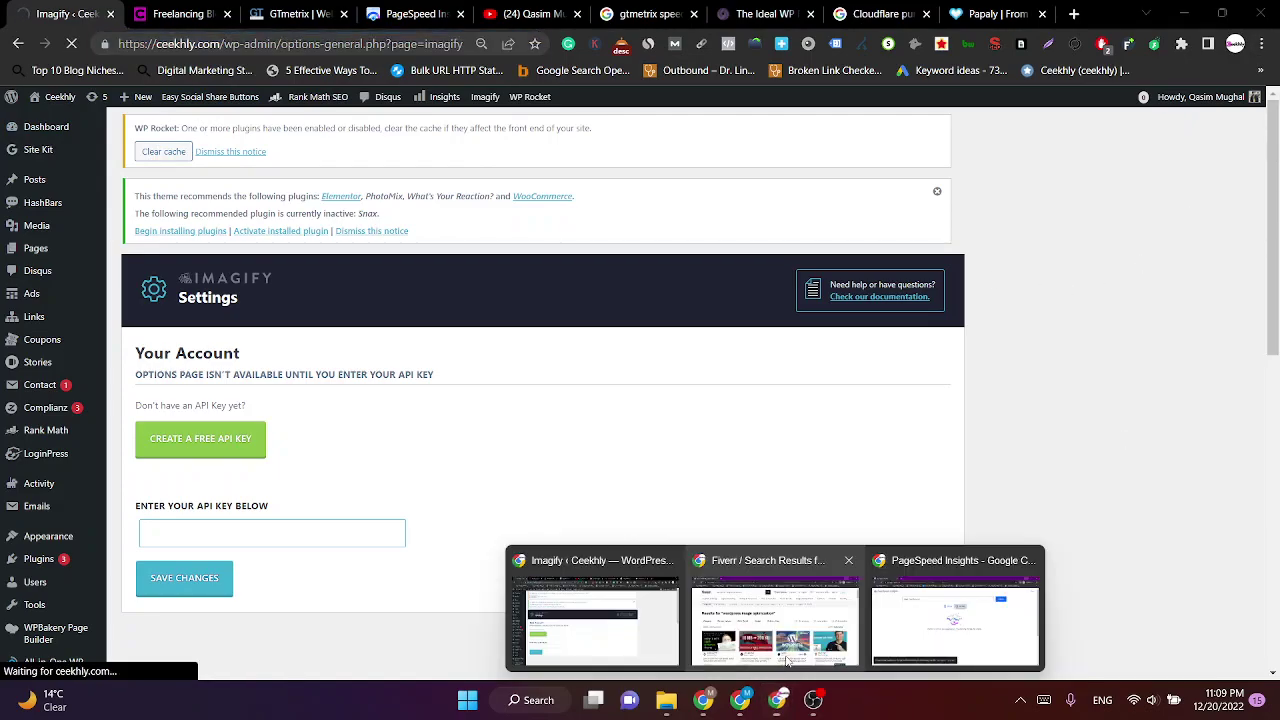
click(900, 610)
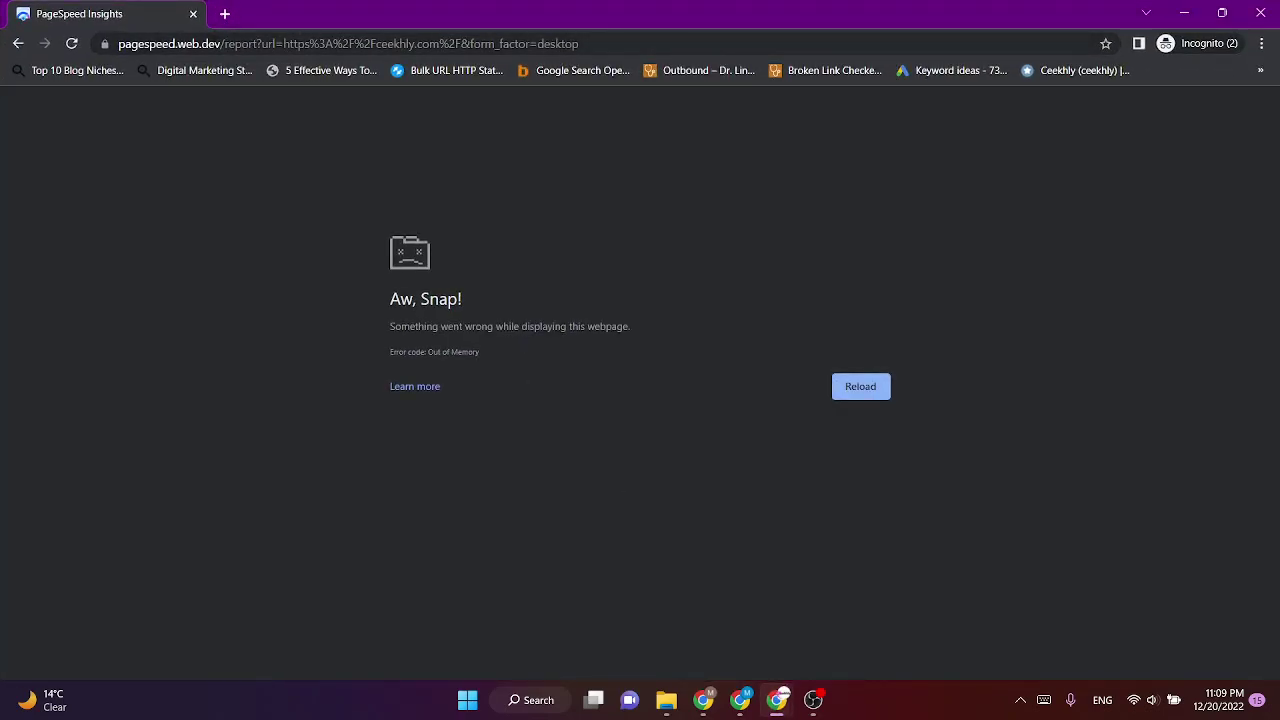
drag(221, 44, 1006, 10)
key(BackSpace)
key(Return)
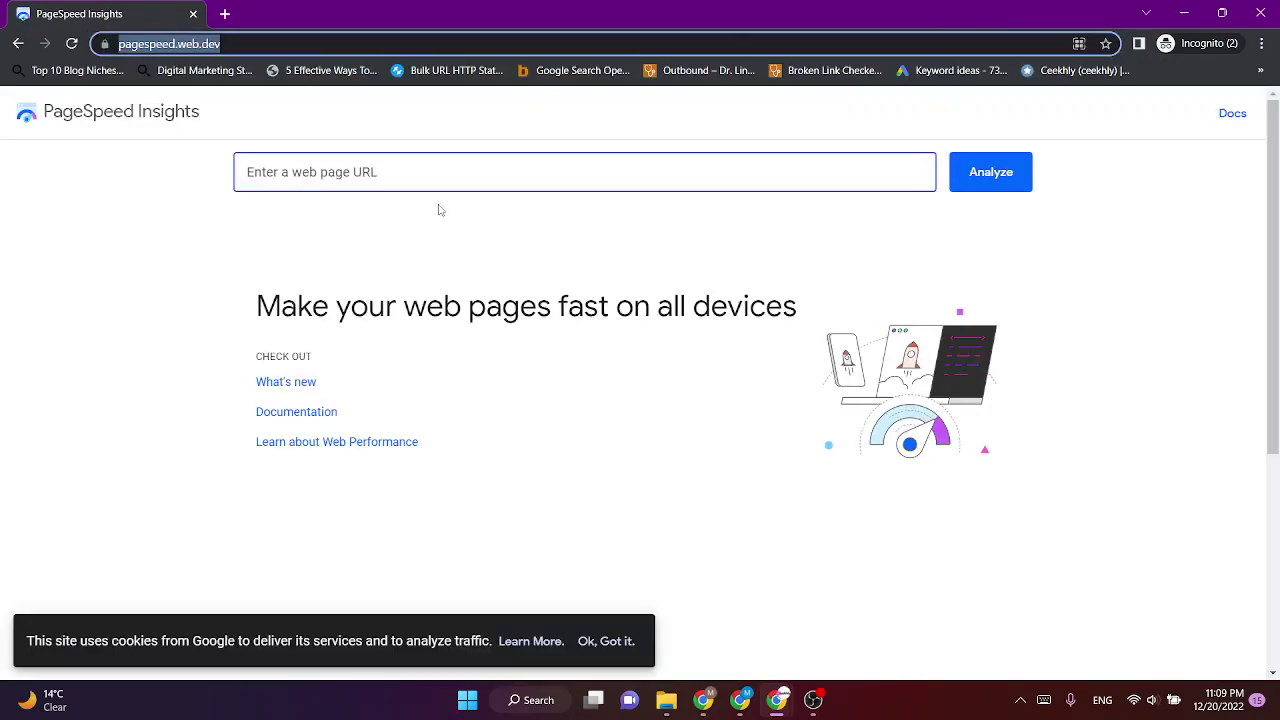
click(432, 172)
key(Down)
key(Return)
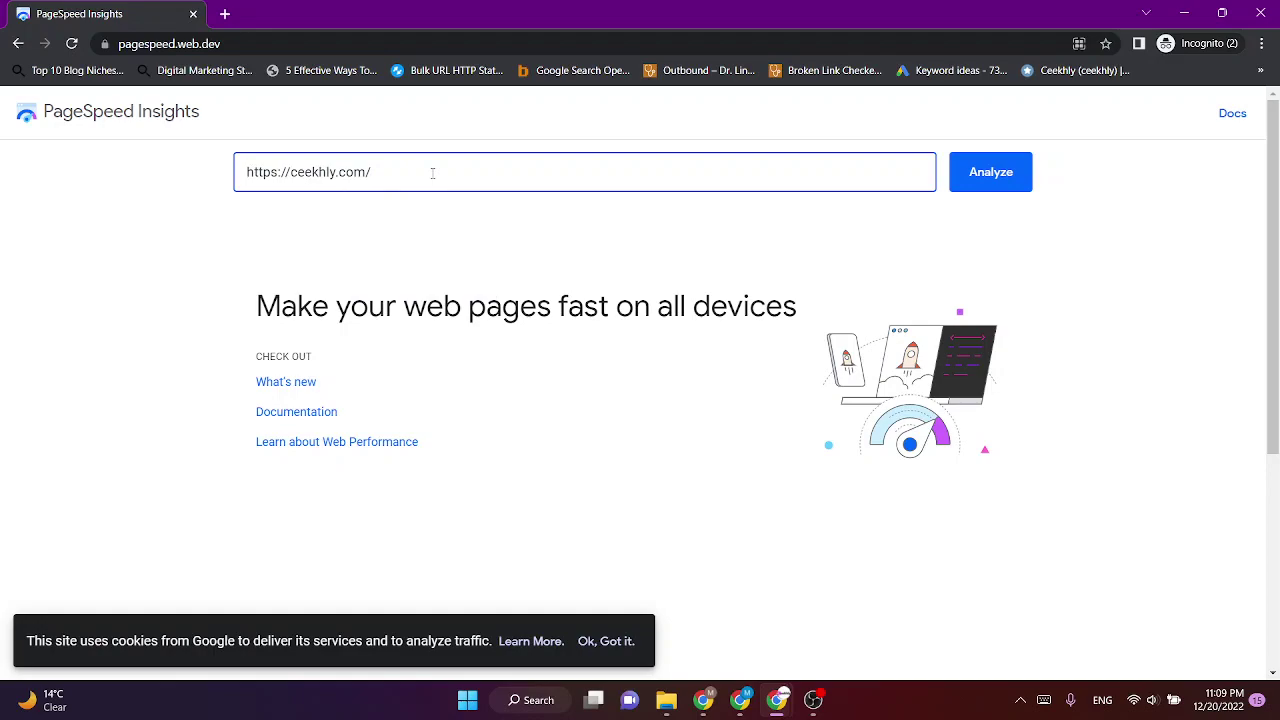
click(1025, 182)
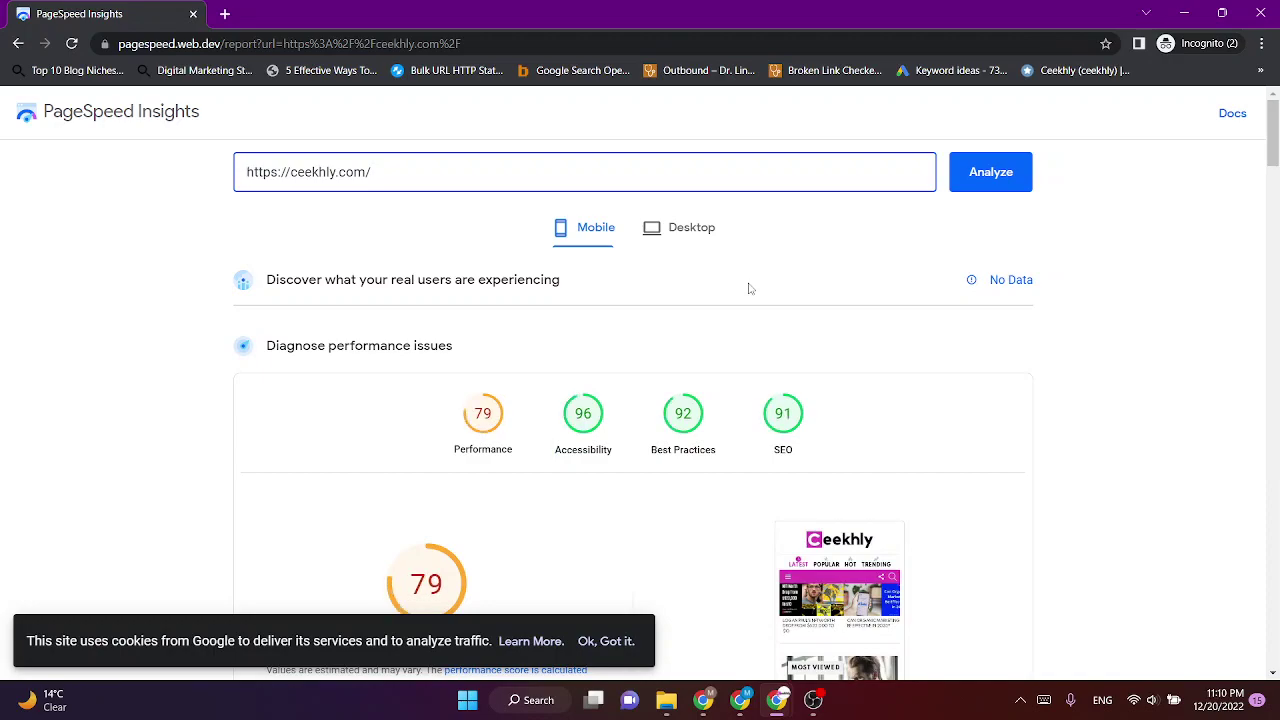
Review the mobile and desktop performance, accessibility, best practices and SEO scores for ceekhly.com.
scroll(757, 290, down, 2)
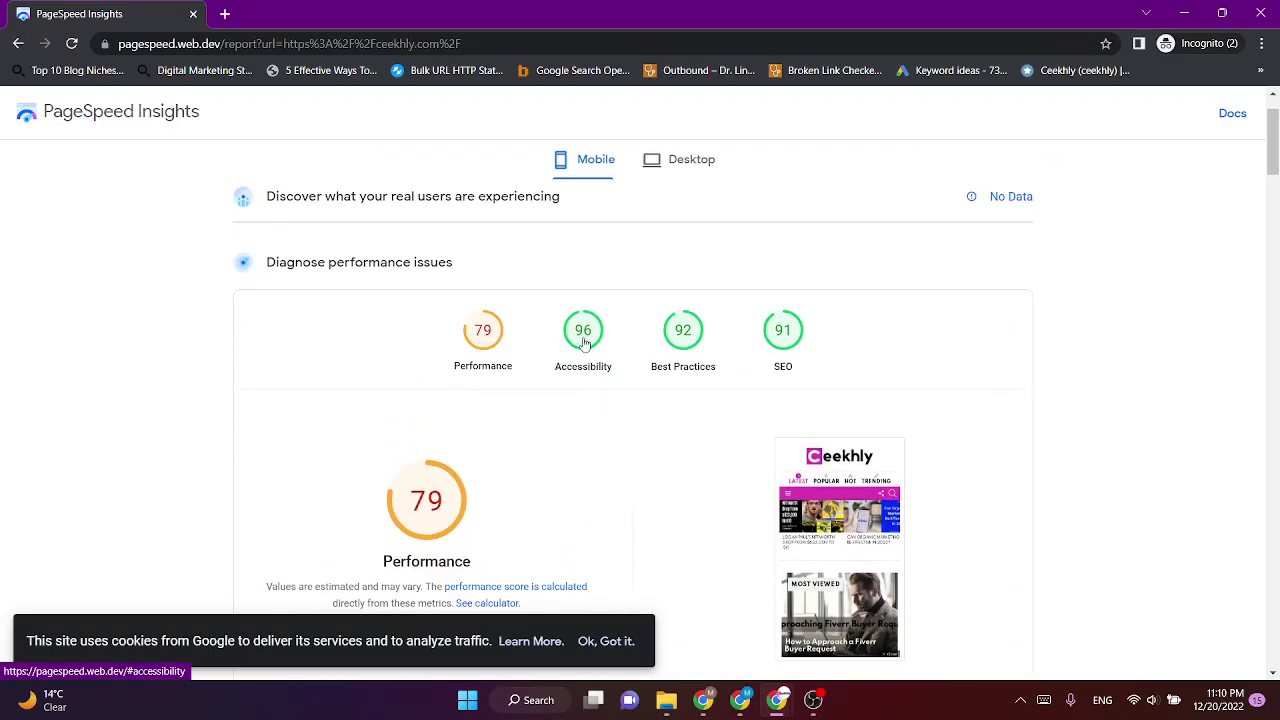
click(700, 161)
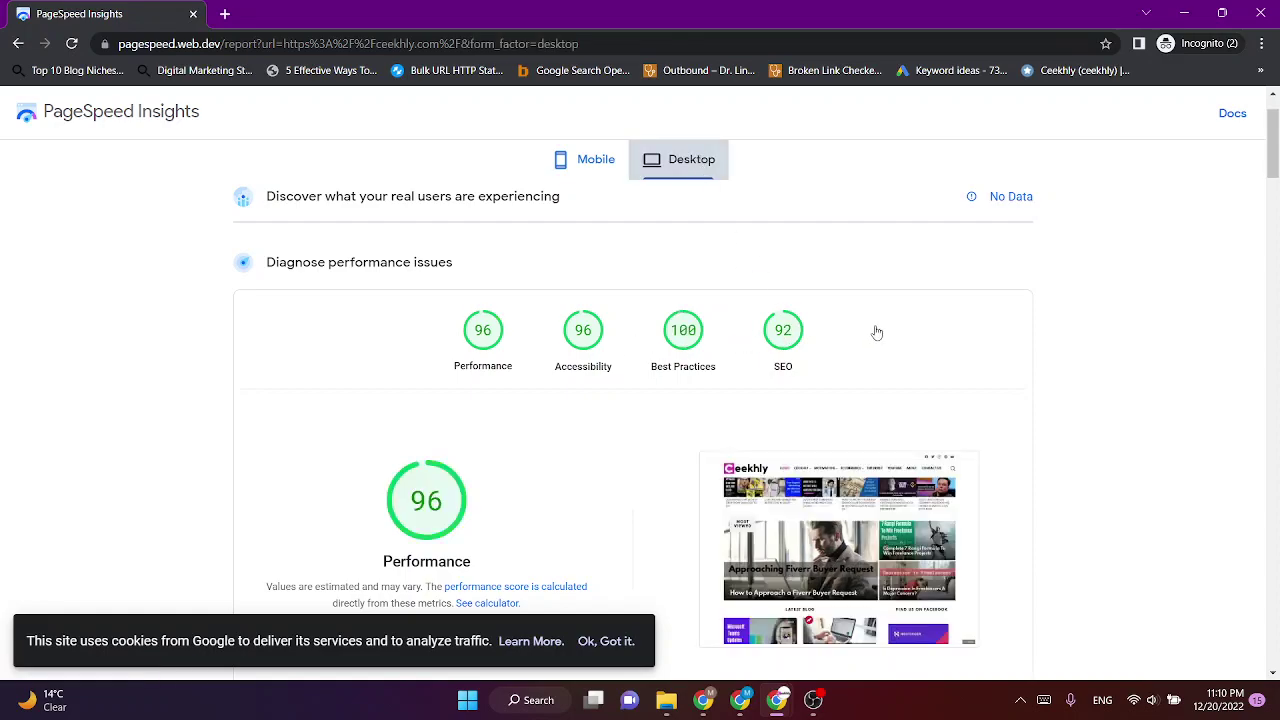
scroll(750, 385, down, 2)
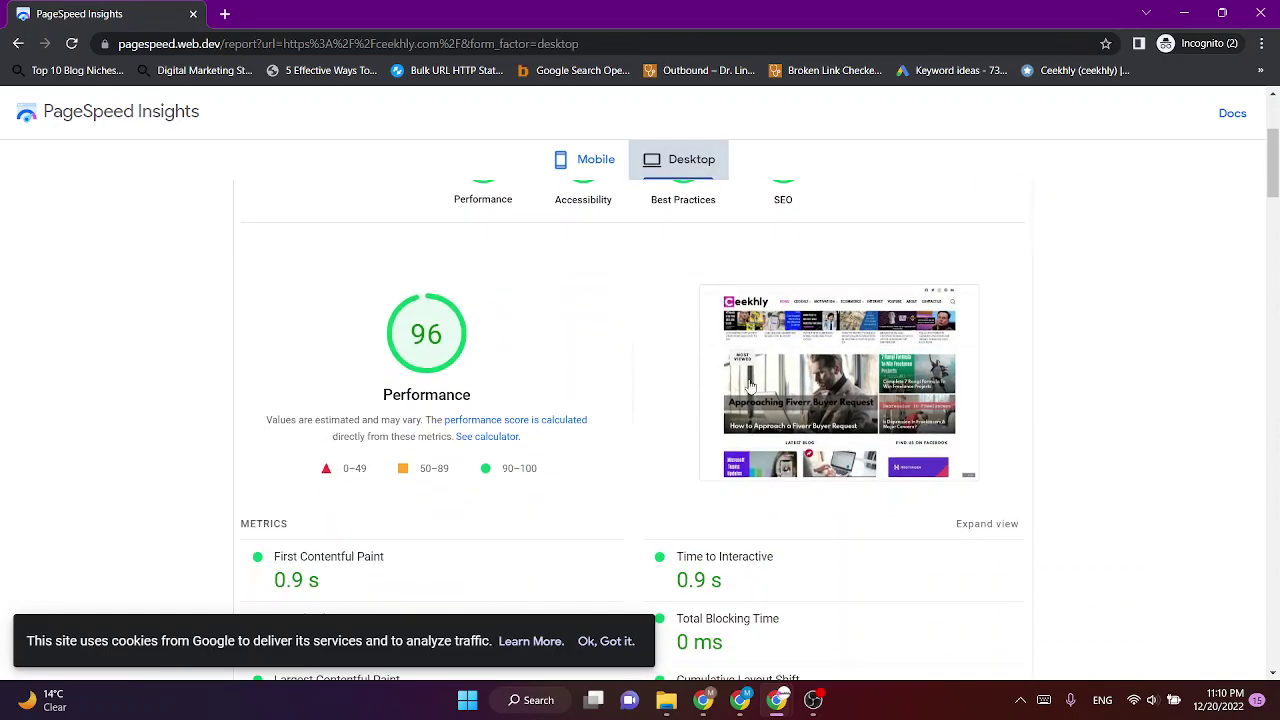
Open a new incognito tab.
click(225, 14)
text(webs)
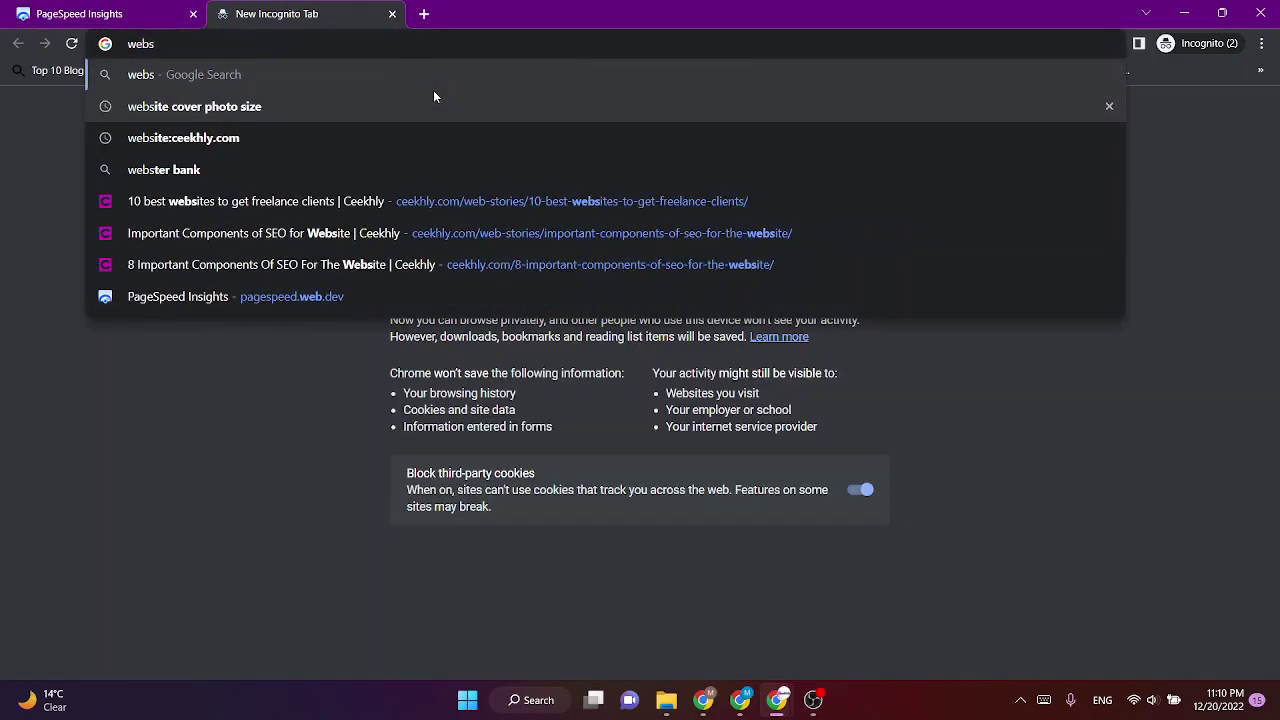
text(i)
key(BackSpace)
key(BackSpace)
key(BackSpace)
key(BackSpace)
key(BackSpace)
Load the ceekhly.com home page by trimming the suggested WordPress login address down to the domain.
text(ce)
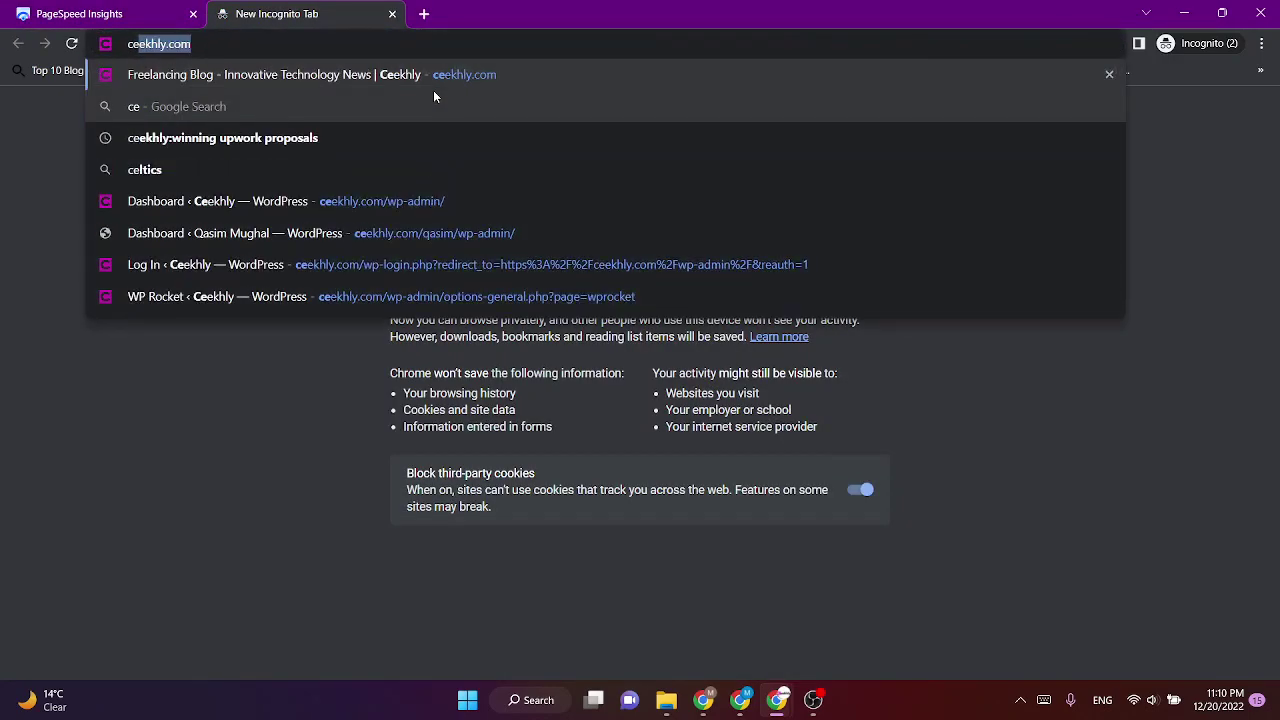
key(Down)
key(Down)
key(Down)
key(Down)
key(Down)
key(Down)
key(Return)
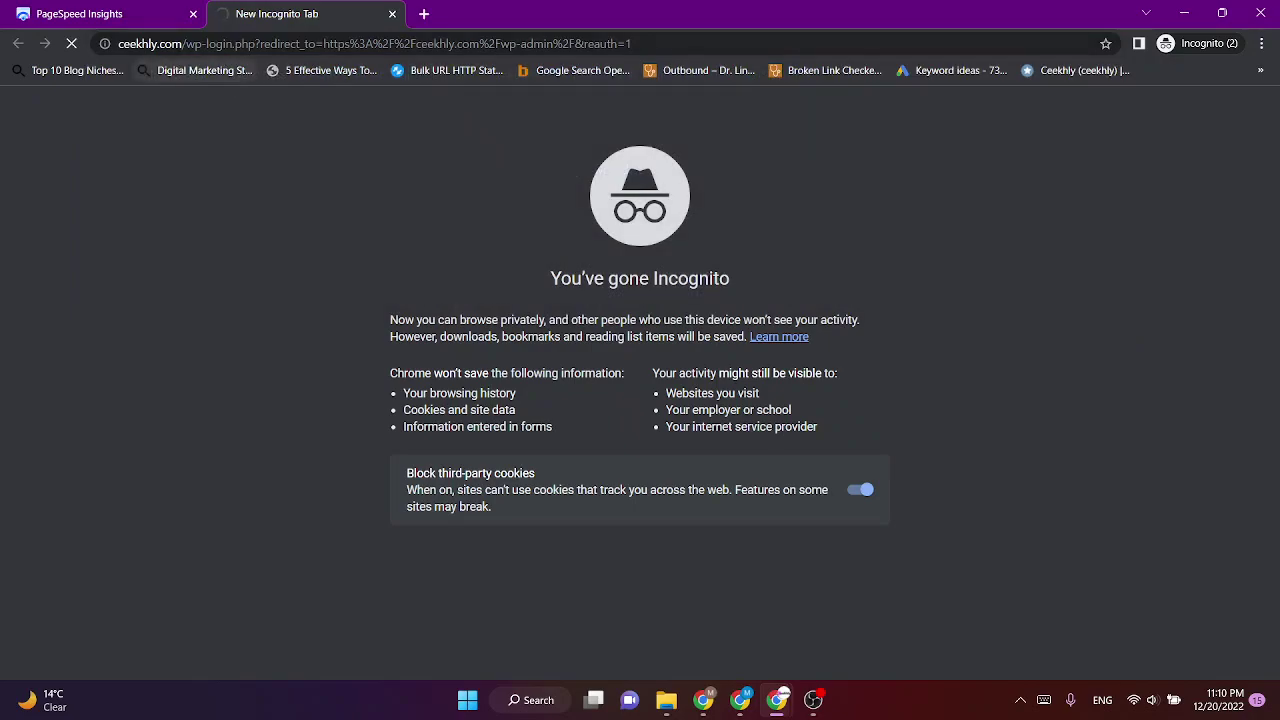
drag(220, 43, 669, 43)
key(BackSpace)
key(Return)
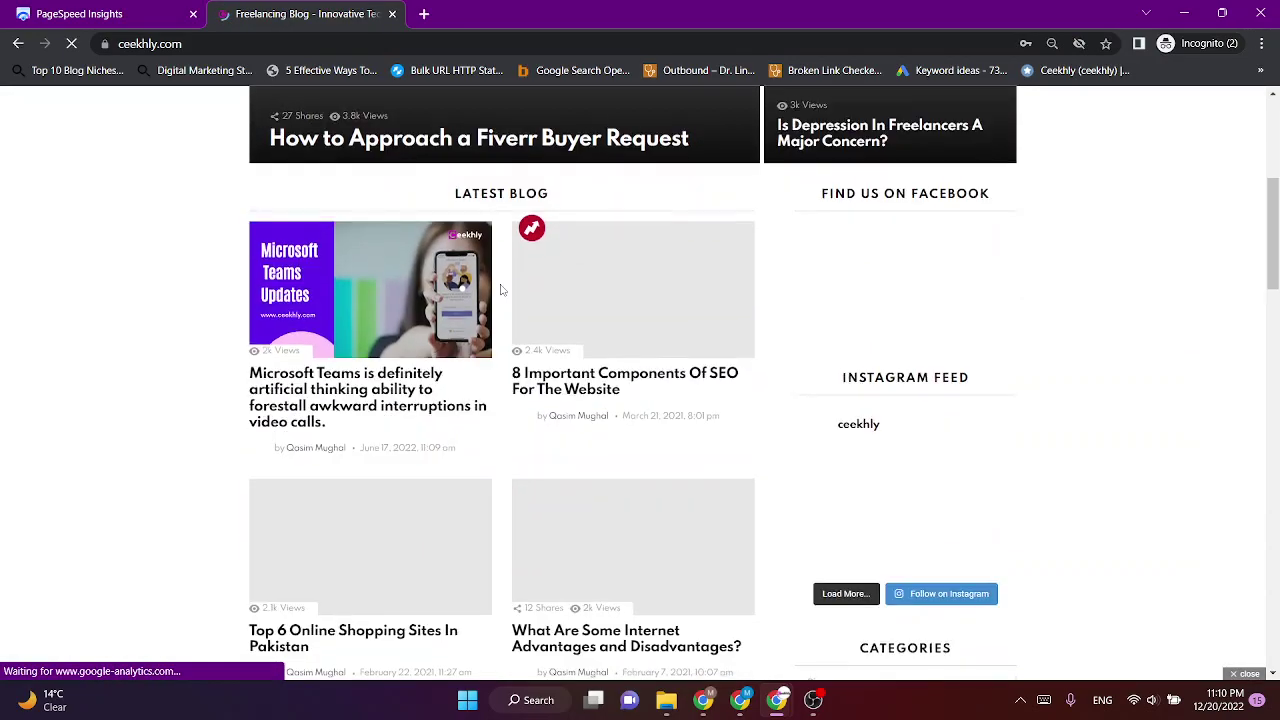
Close the overlay ad on the ceekhly.com home page and look through the blog posts to check image loading.
scroll(502, 290, down, 4)
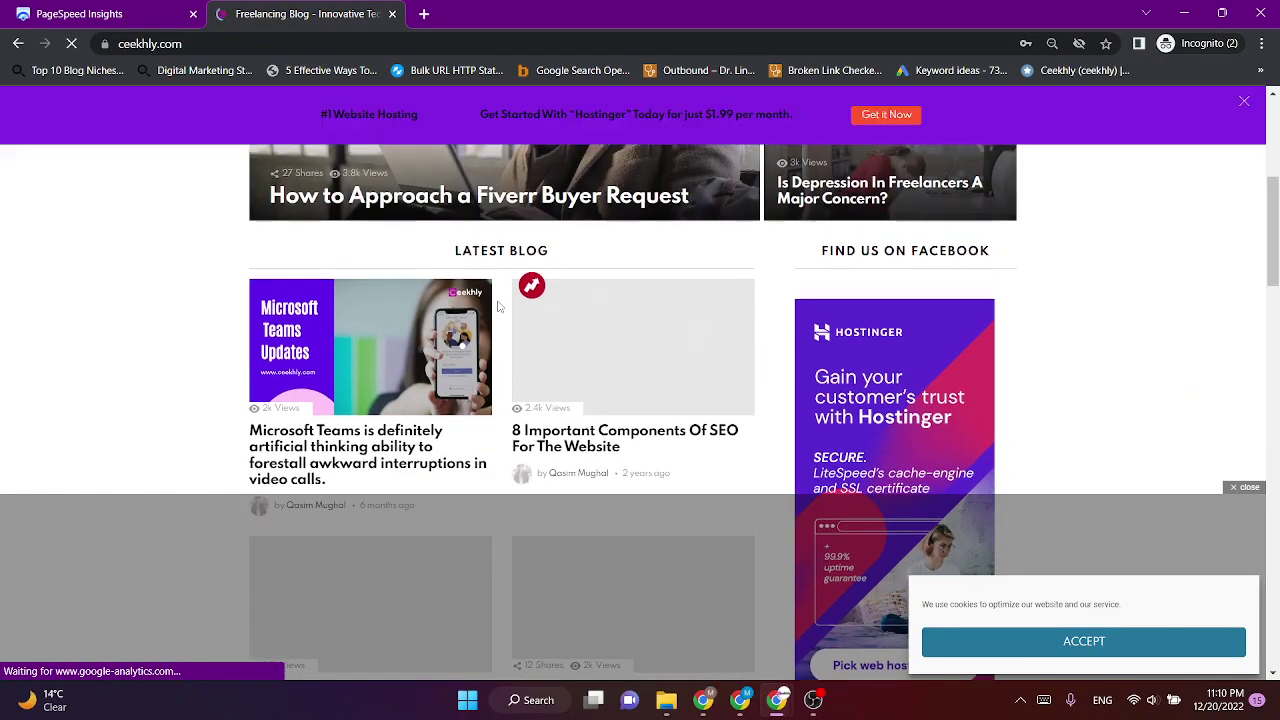
click(1245, 487)
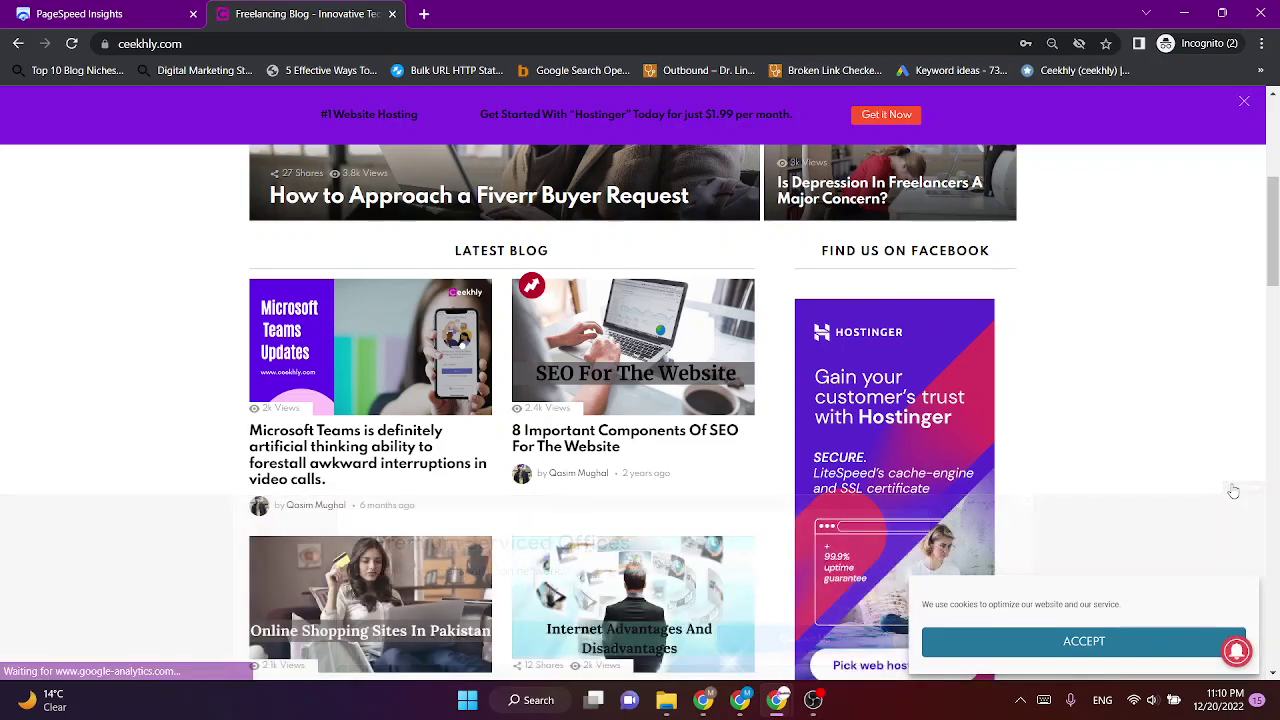
scroll(968, 457, down, 1)
scroll(966, 455, down, 10)
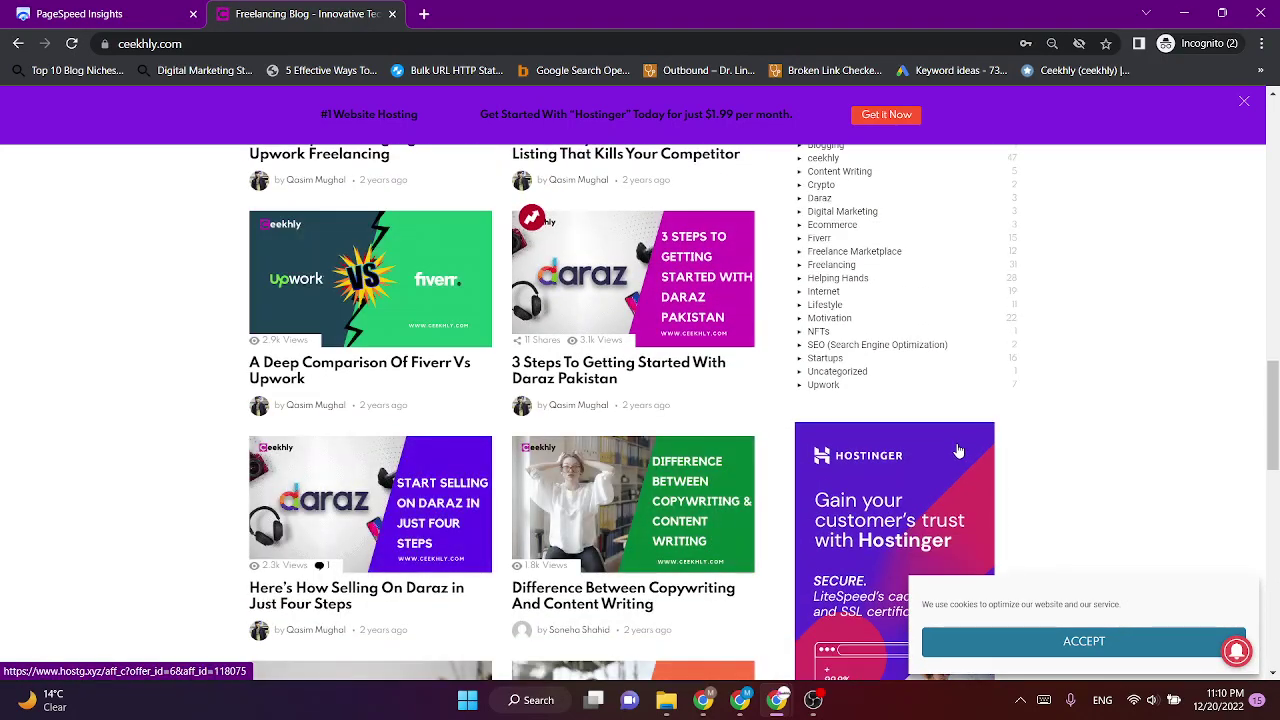
scroll(958, 451, up, 7)
scroll(950, 450, up, 5)
Return to the PageSpeed Insights desktop report and review the scores for ceekhly.com again.
click(103, 14)
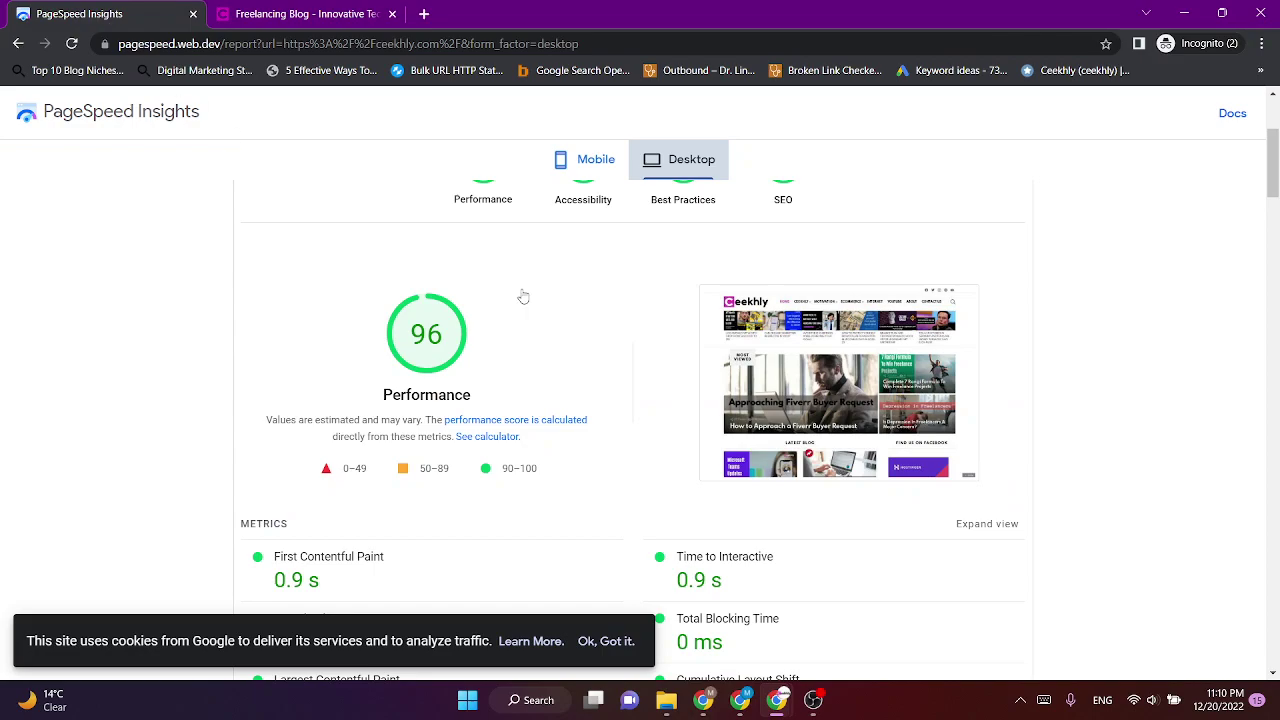
scroll(491, 266, up, 3)
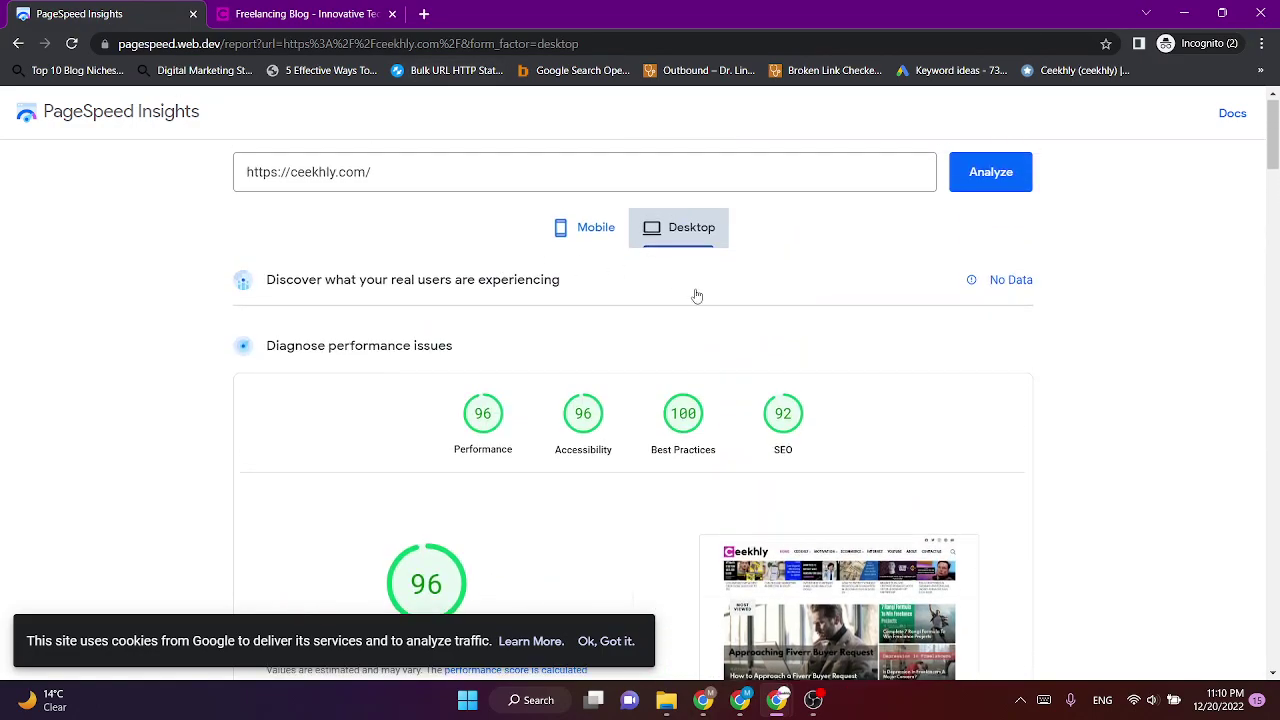